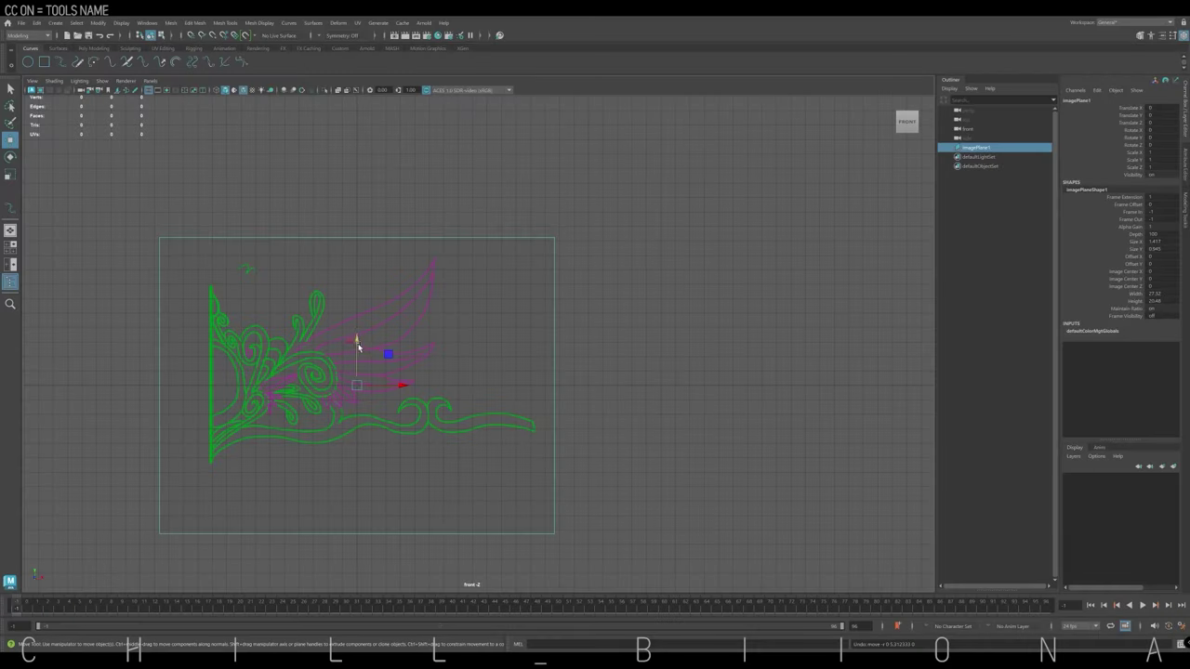
Drag the tiara sketch image plane up and to the right in the front view.
{"action": "mouse_move", "coordinate": [358, 346]}
{"action": "left_mouse_down"}
{"action": "mouse_move", "coordinate": [356, 268]}
{"action": "mouse_move", "coordinate": [516, 302]}
{"action": "left_mouse_up"}
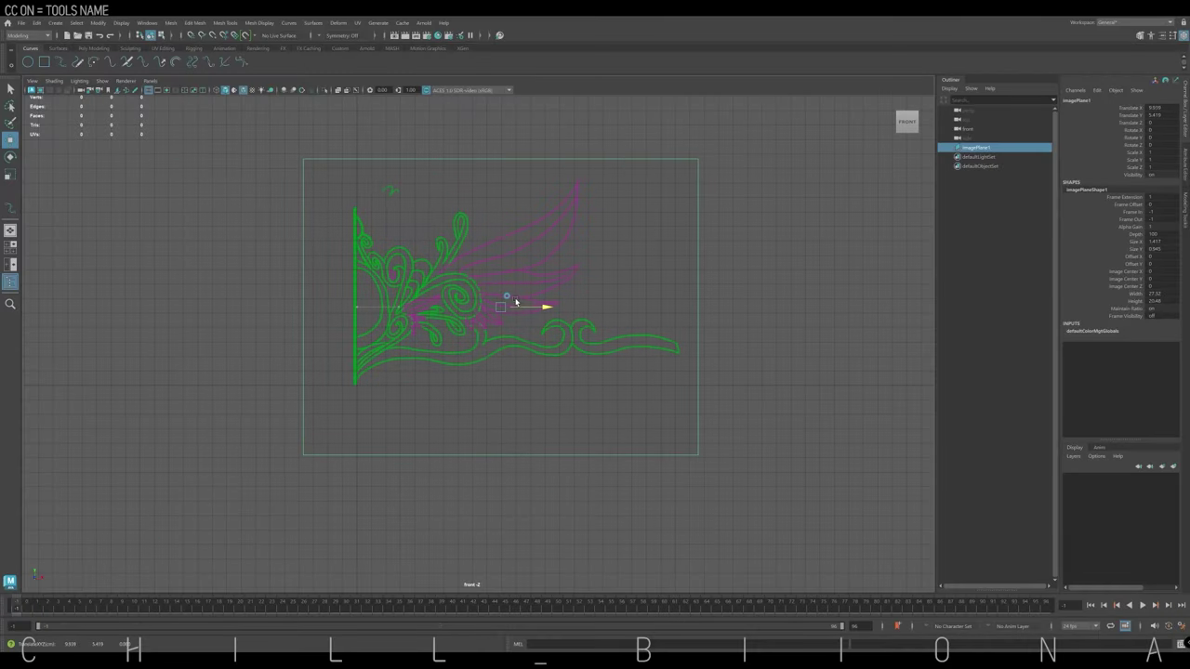
Trace a CV curve along the inner semicircular arc beside the centre line.
{"action": "left_click", "coordinate": [75, 62]}
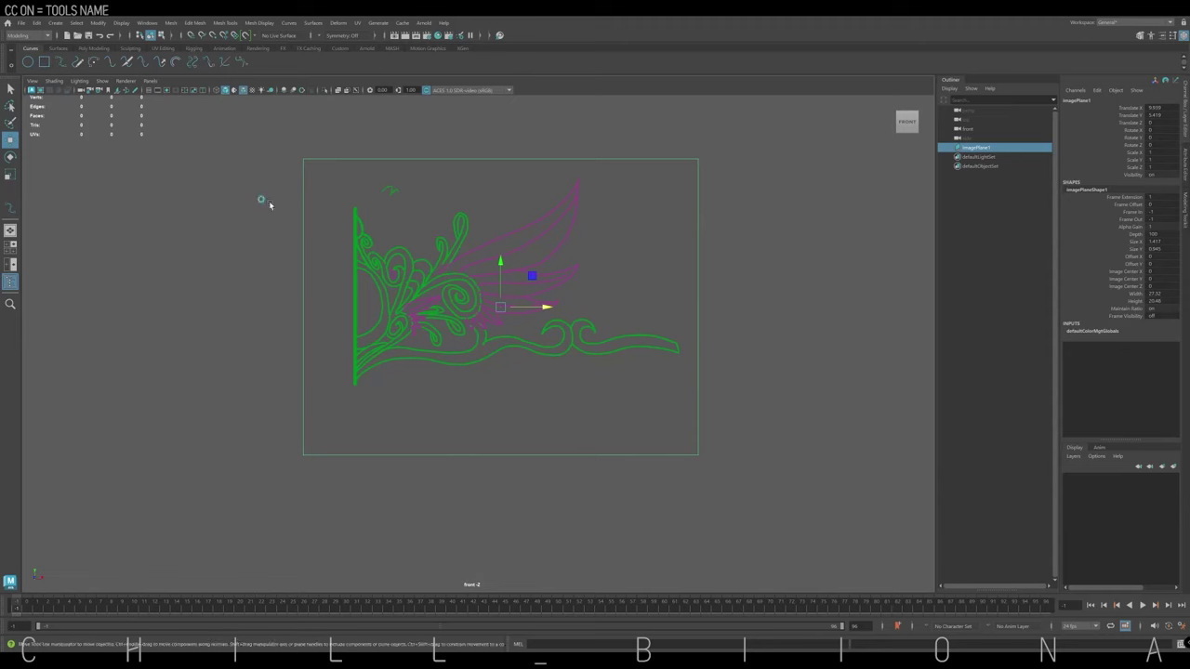
{"action": "scroll", "coordinate": [341, 276], "scroll_direction": "up", "scroll_amount": 3}
{"action": "scroll", "coordinate": [341, 276], "scroll_direction": "up", "scroll_amount": 3}
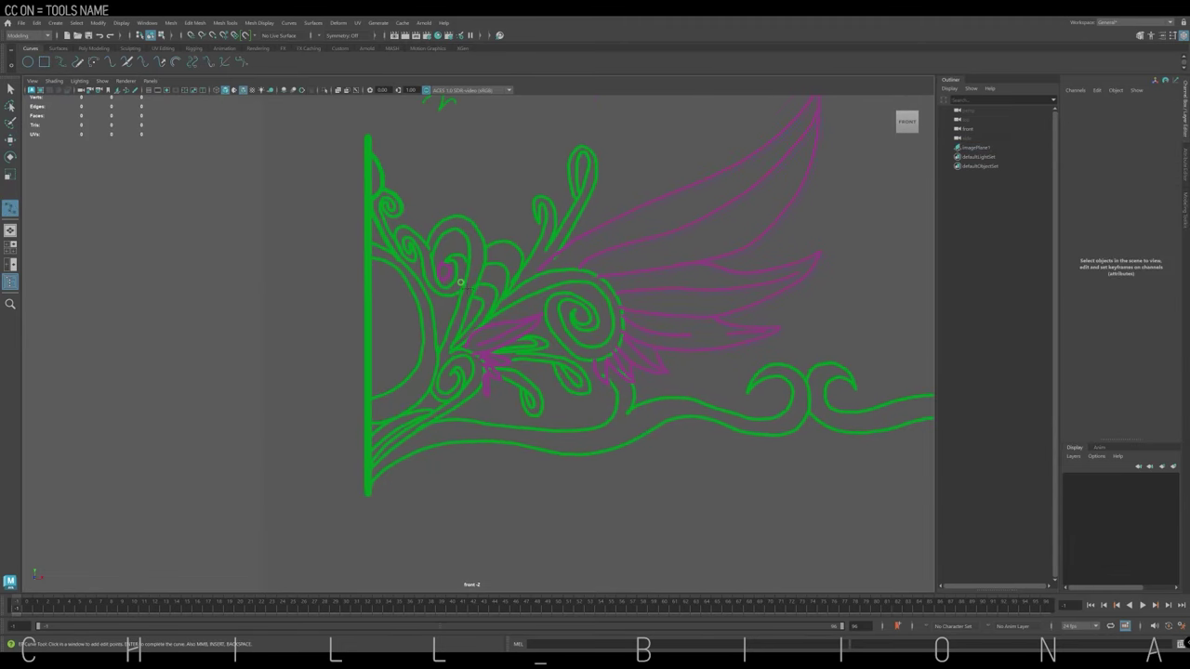
{"action": "left_click", "coordinate": [365, 247]}
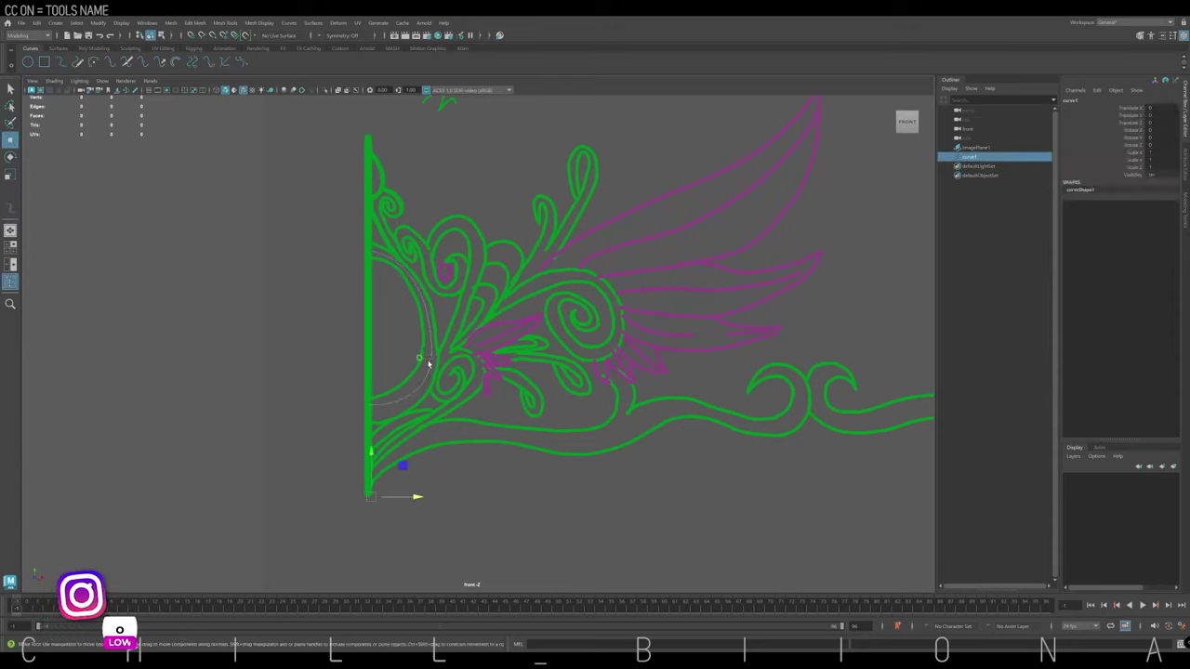
{"action": "right_click", "coordinate": [425, 357]}
{"action": "key", "text": "w"}
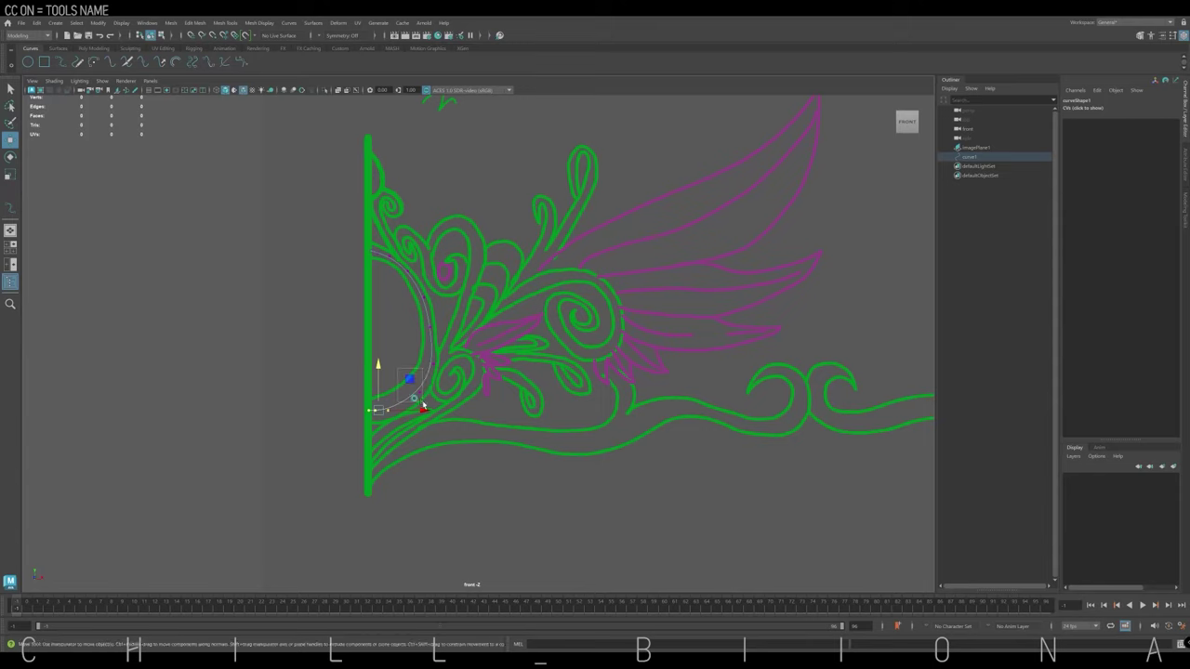
Reshape the arc curve's lower end and upper point to hug the sketch, then reselect it.
{"action": "left_click_drag", "start_coordinate": [398, 410], "coordinate": [459, 369]}
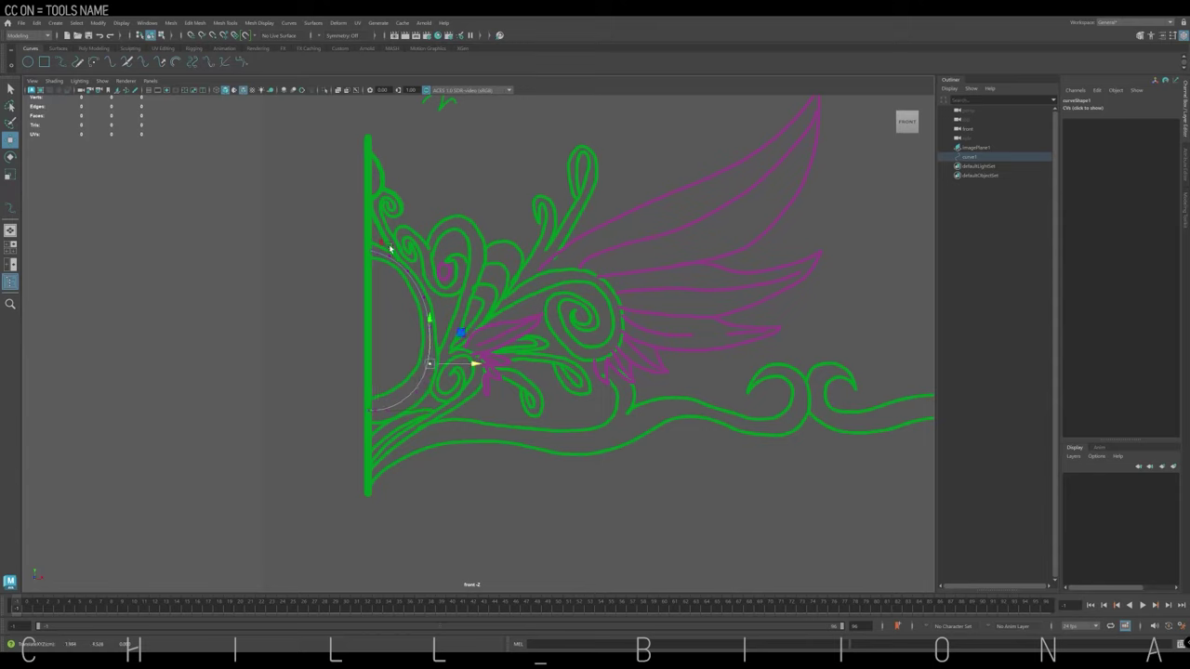
{"action": "left_click", "coordinate": [410, 272]}
{"action": "mouse_move", "coordinate": [410, 272]}
{"action": "left_mouse_down"}
{"action": "mouse_move", "coordinate": [429, 328]}
{"action": "mouse_move", "coordinate": [430, 304]}
{"action": "left_mouse_up"}
{"action": "left_click", "coordinate": [402, 267]}
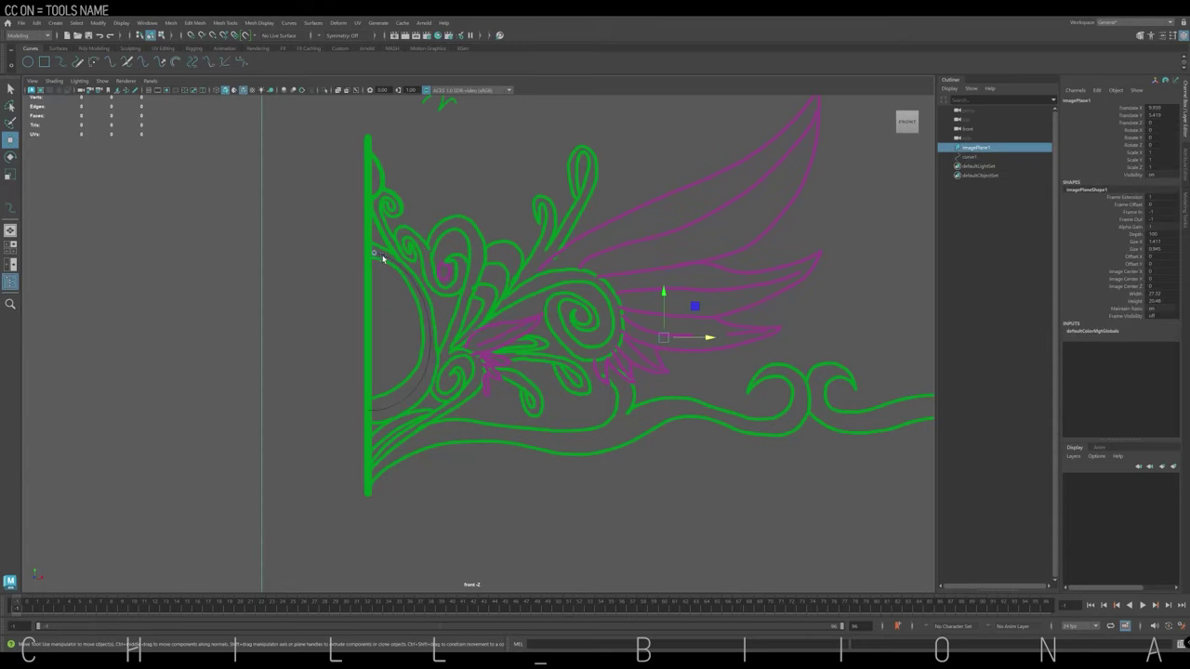
{"action": "left_click", "coordinate": [382, 259]}
Sweep the arc curve with Start to End interpolation, a tapered end and a smaller profile.
{"action": "left_click", "coordinate": [82, 51]}
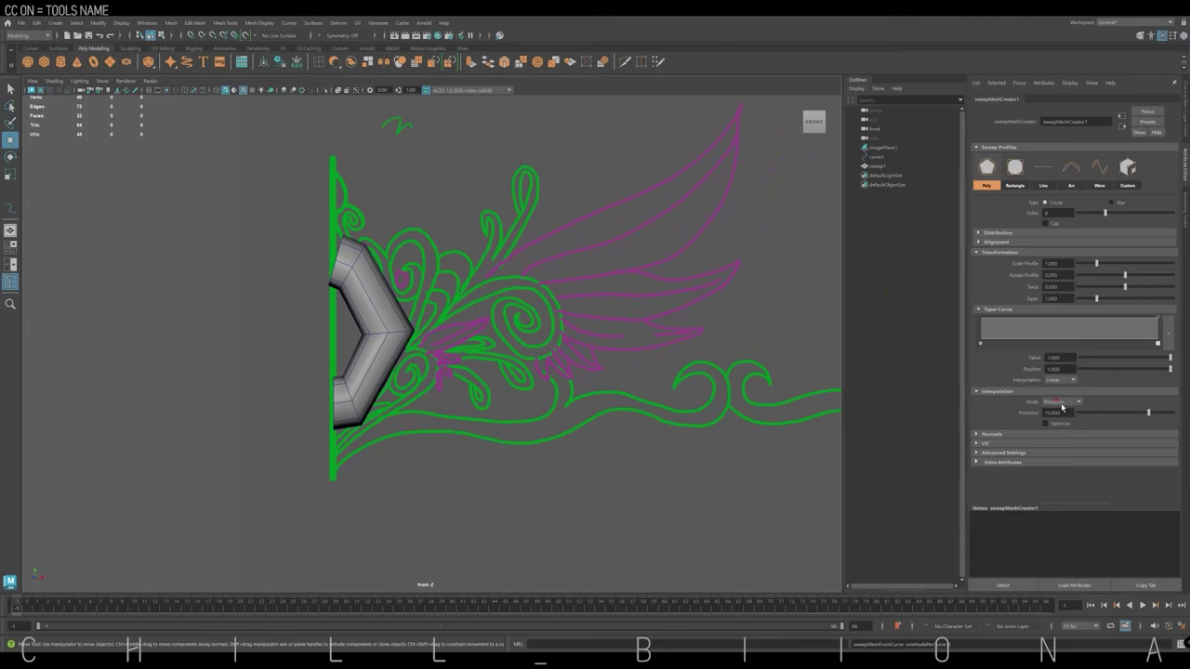
{"action": "left_click", "coordinate": [1082, 422]}
{"action": "left_click_drag", "start_coordinate": [1092, 412], "coordinate": [1098, 416]}
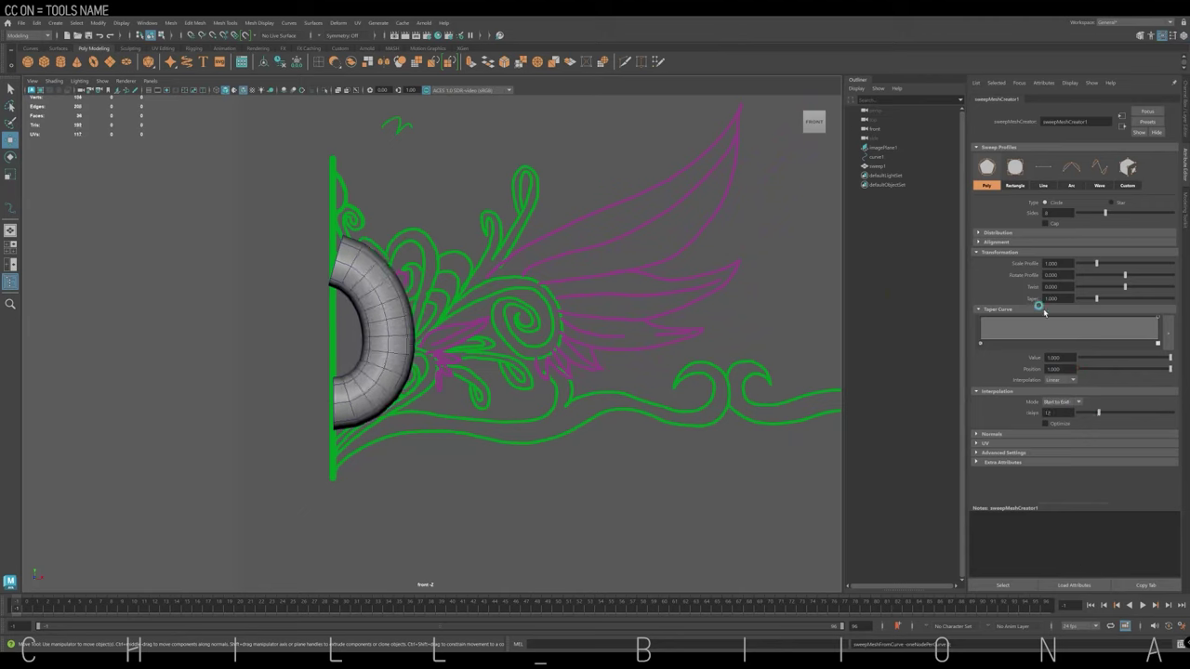
{"action": "left_click_drag", "start_coordinate": [980, 318], "coordinate": [979, 337]}
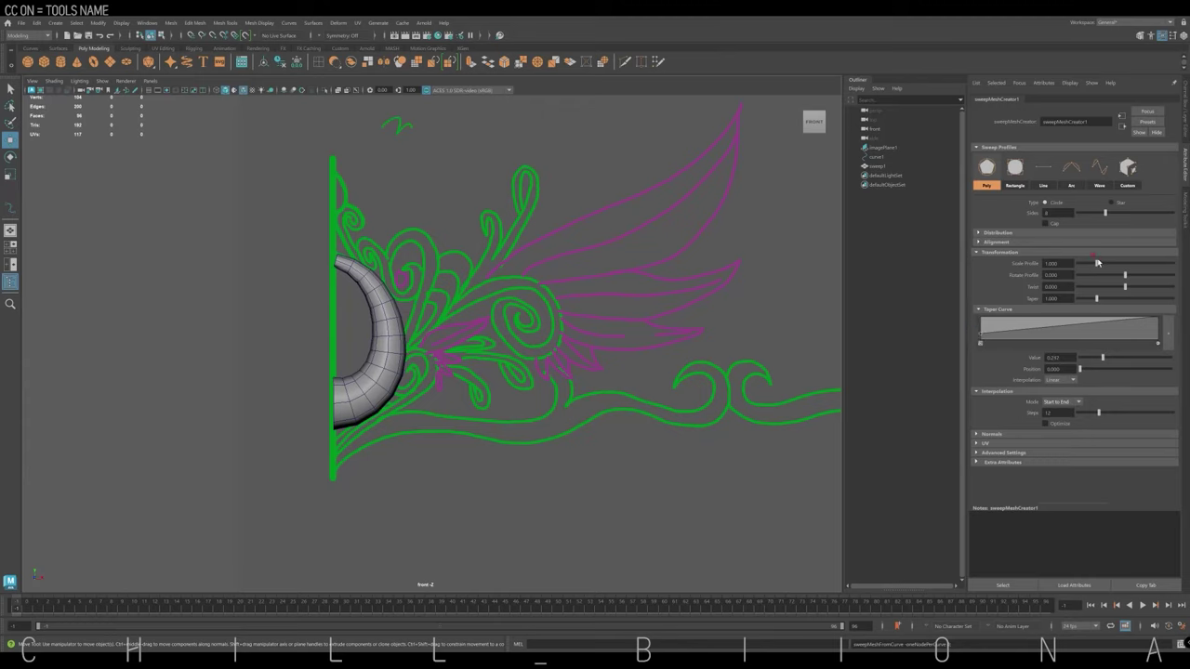
{"action": "left_click_drag", "start_coordinate": [1097, 263], "coordinate": [1086, 264]}
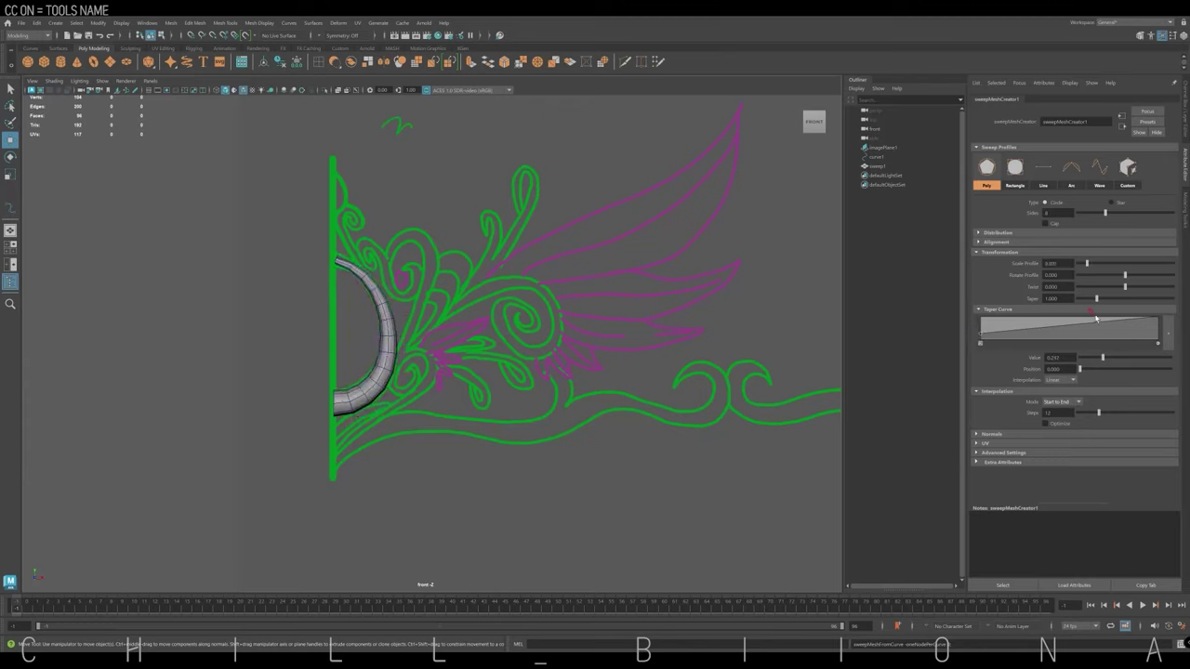
{"action": "left_click", "coordinate": [516, 293]}
Trace an EP curve along the small scroll near the top of the centre line.
{"action": "left_click", "coordinate": [30, 48]}
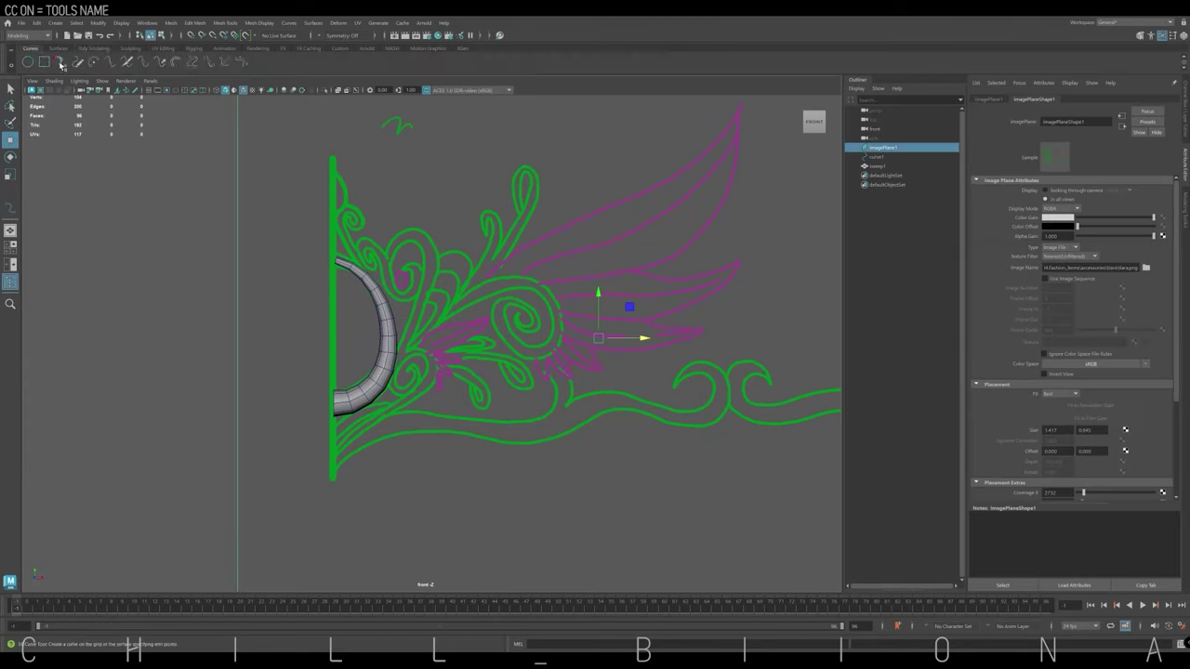
{"action": "left_click", "coordinate": [61, 62]}
{"action": "scroll", "coordinate": [570, 385], "scroll_direction": "up", "scroll_amount": 4}
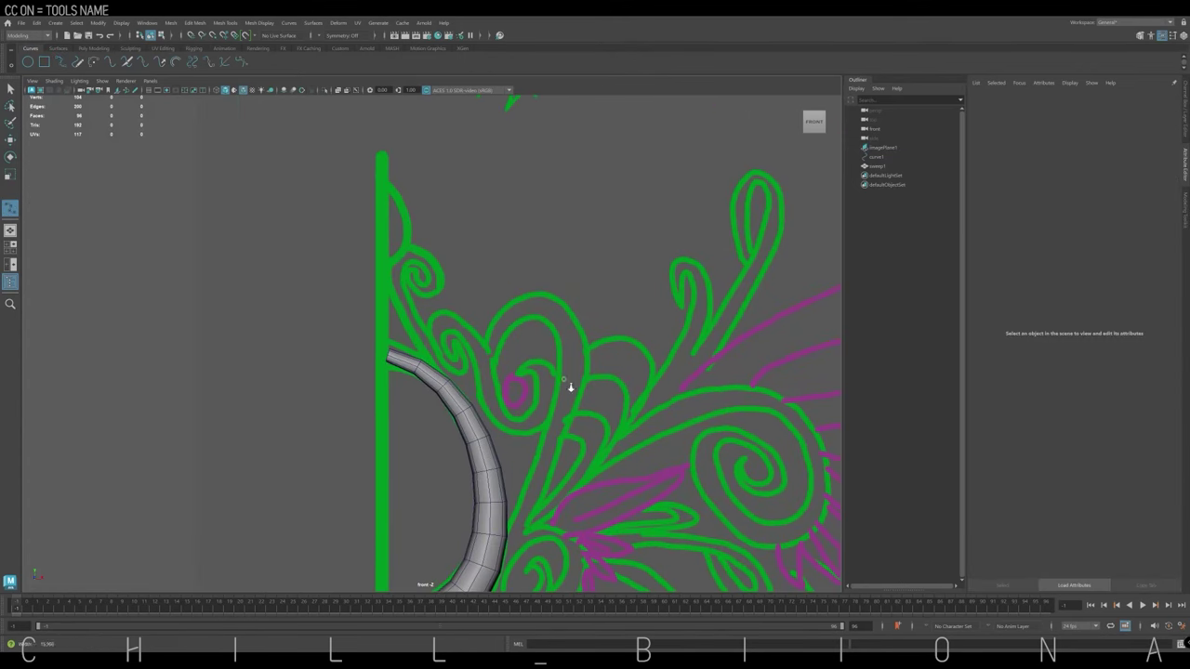
{"action": "left_click", "coordinate": [437, 373]}
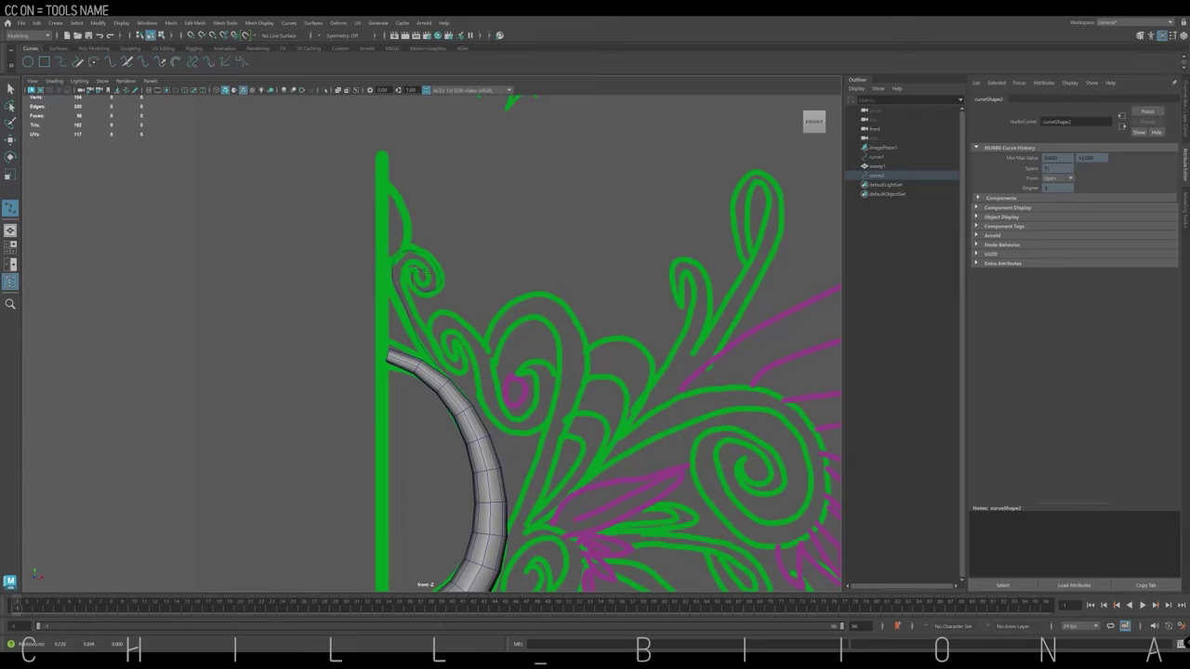
{"action": "right_click_drag", "start_coordinate": [439, 273], "coordinate": [399, 253]}
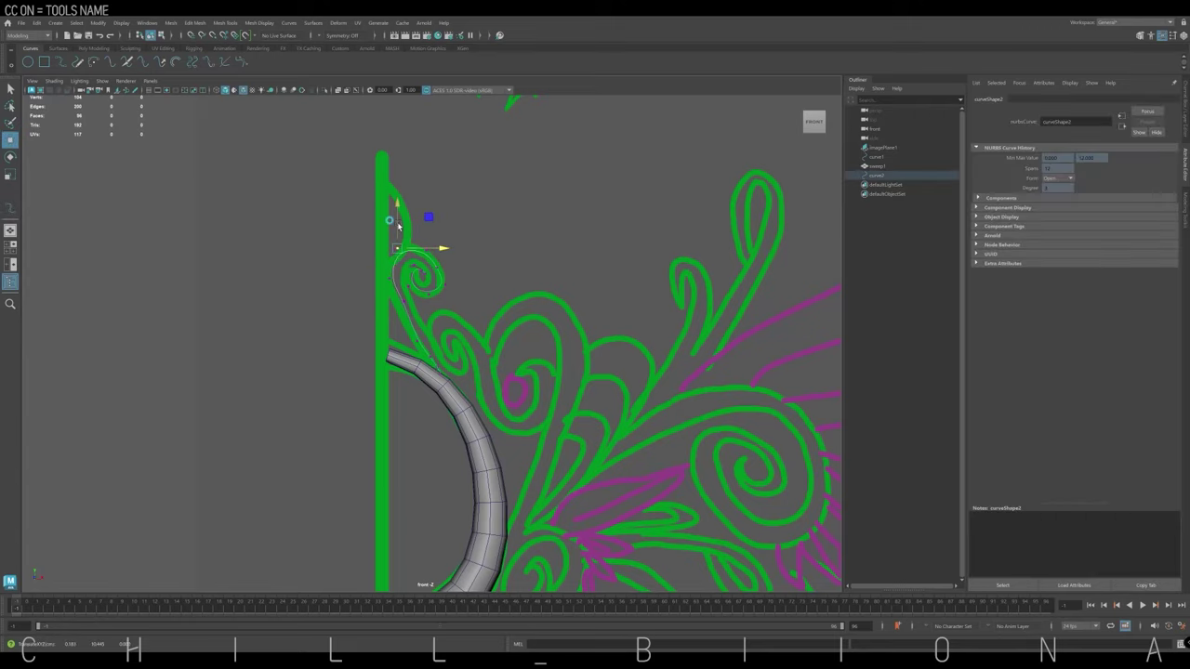
{"action": "left_click_drag", "start_coordinate": [460, 284], "coordinate": [415, 312]}
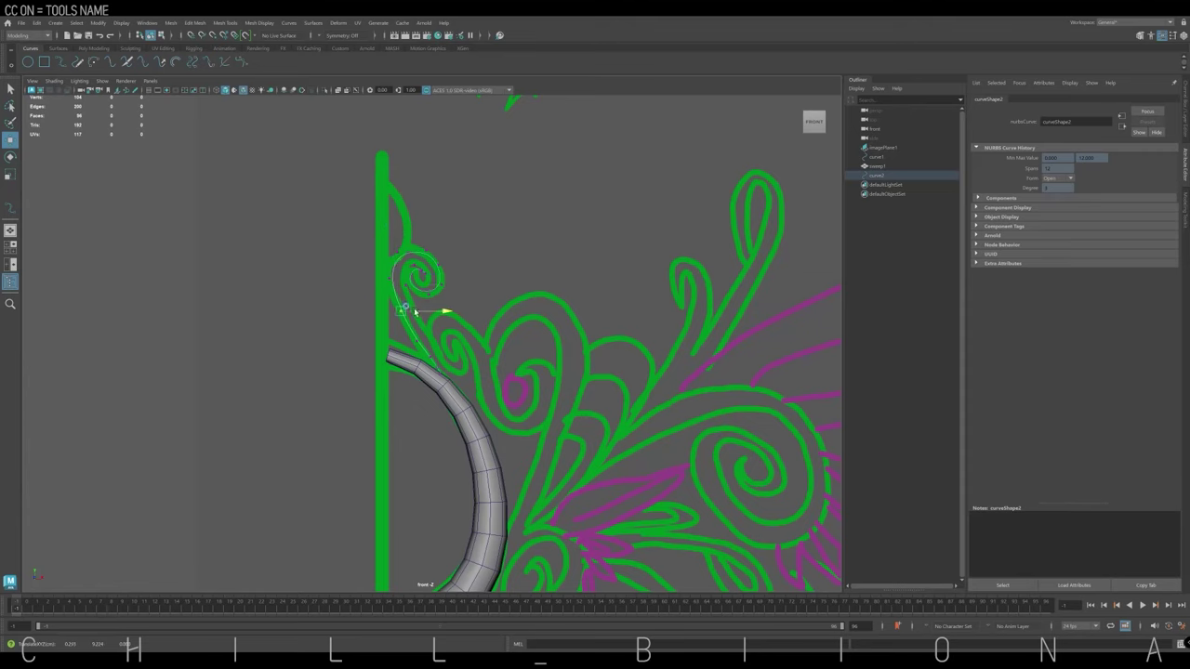
{"action": "scroll", "coordinate": [413, 340], "scroll_direction": "up", "scroll_amount": 3}
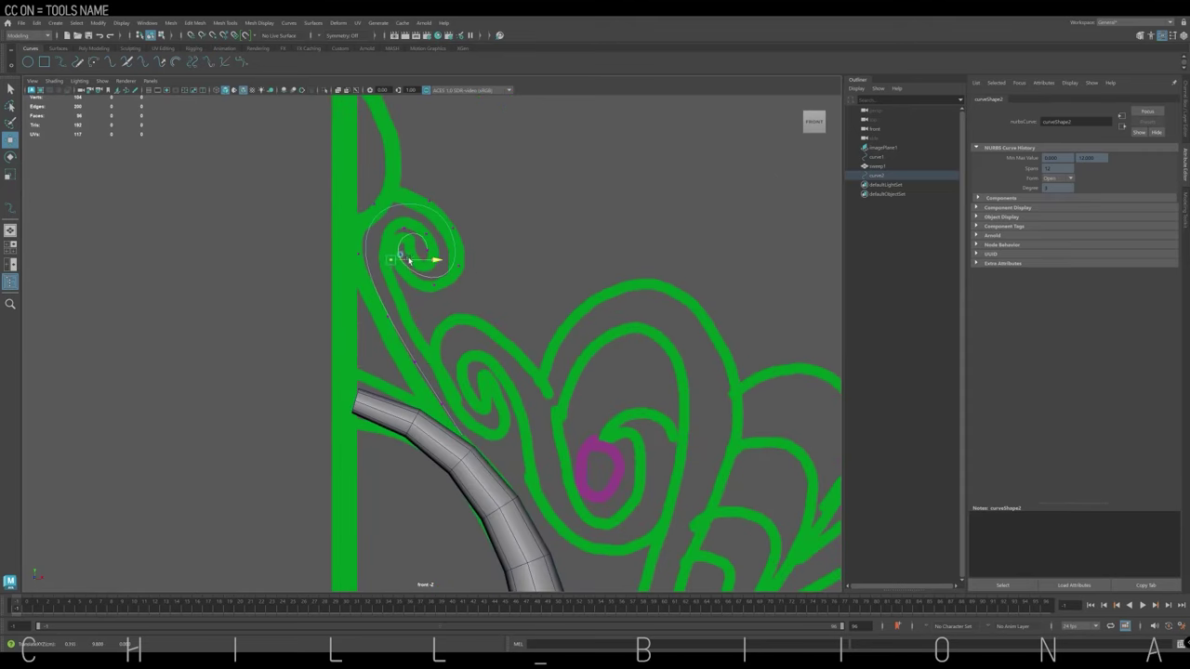
{"action": "left_click_drag", "start_coordinate": [472, 231], "coordinate": [420, 225]}
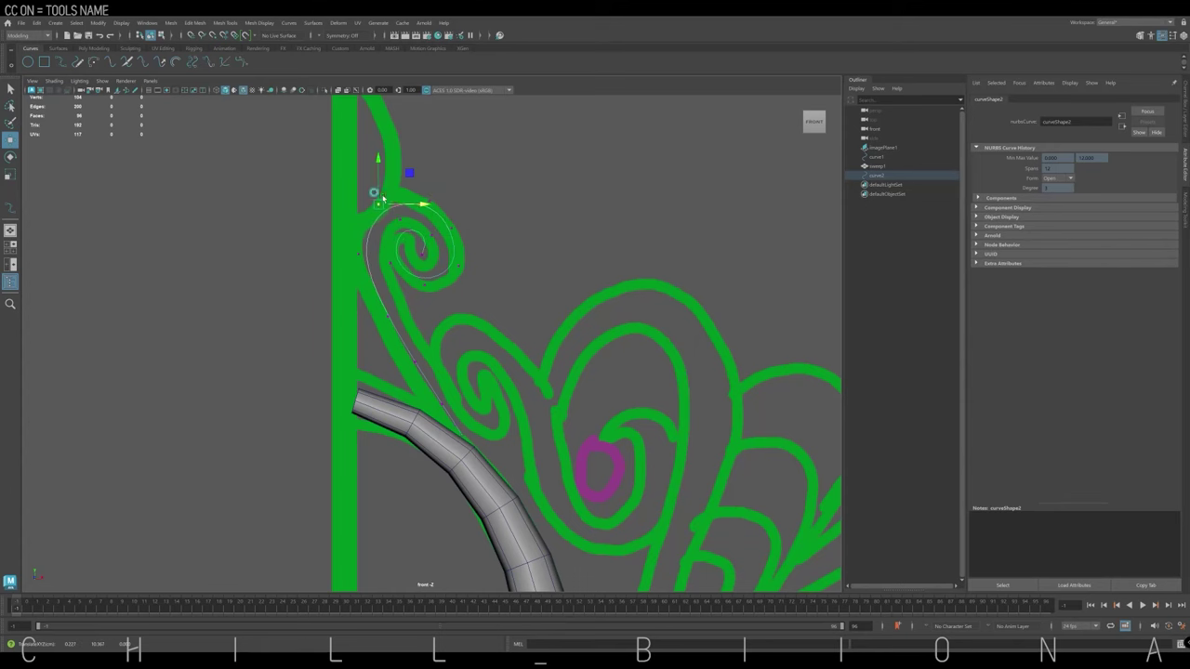
{"action": "key", "text": "Return"}
Trace the neighbouring spiral and move its inner-loop points to match the drawing.
{"action": "scroll", "coordinate": [401, 316], "scroll_direction": "down", "scroll_amount": 3}
{"action": "left_click", "coordinate": [402, 261]}
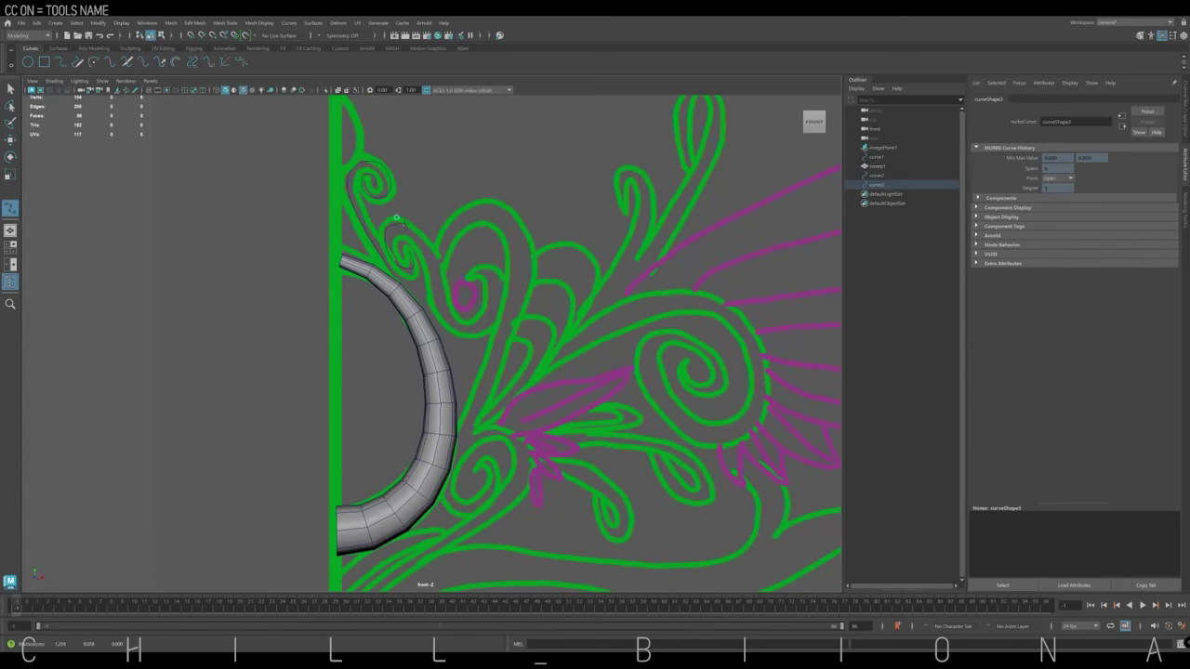
{"action": "scroll", "coordinate": [456, 277], "scroll_direction": "up", "scroll_amount": 2}
{"action": "scroll", "coordinate": [428, 265], "scroll_direction": "up", "scroll_amount": 1}
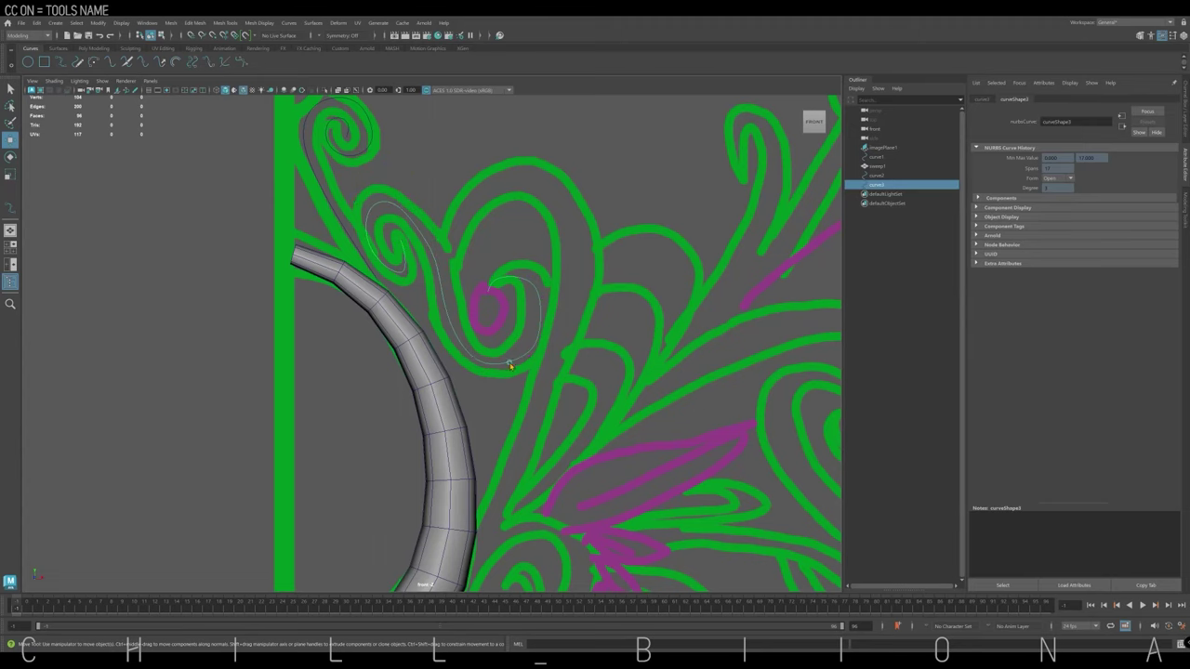
{"action": "left_click_drag", "start_coordinate": [468, 302], "coordinate": [525, 273]}
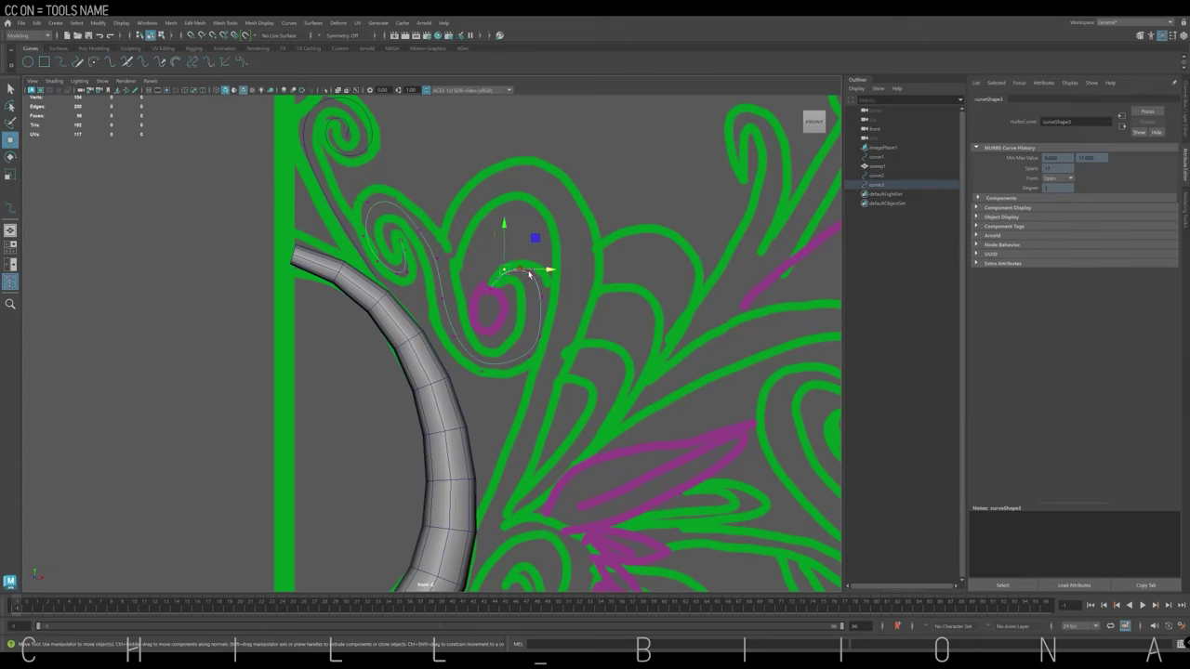
{"action": "left_click", "coordinate": [549, 372]}
{"action": "left_click", "coordinate": [532, 333]}
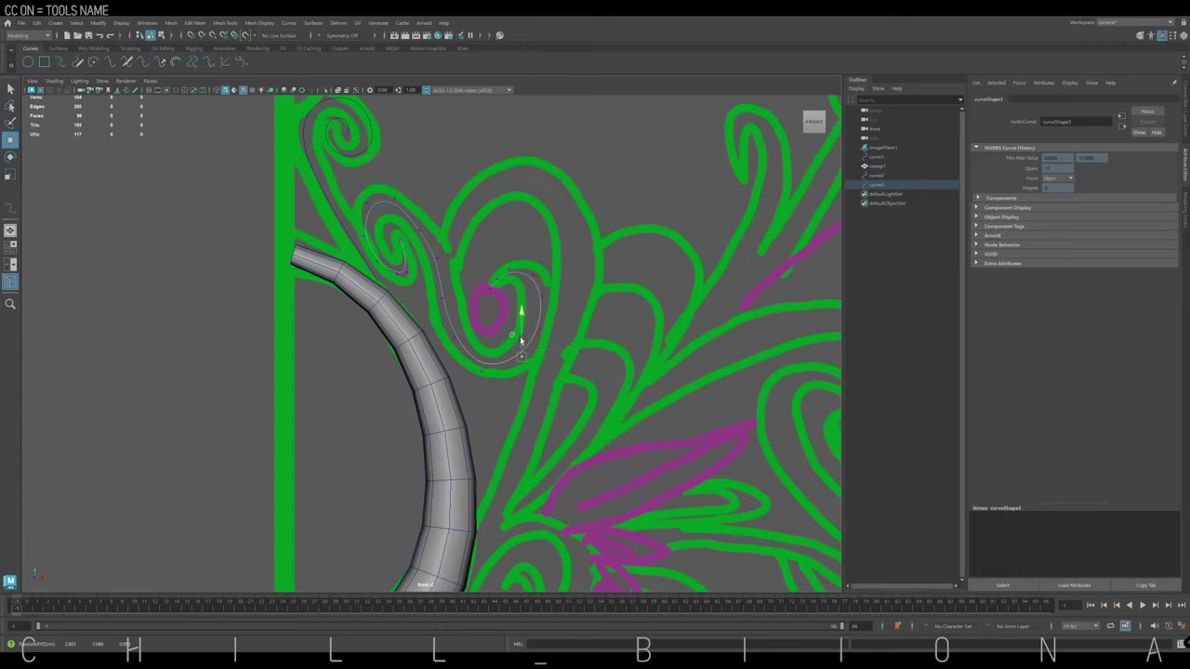
{"action": "left_click", "coordinate": [456, 307]}
{"action": "left_click_drag", "start_coordinate": [456, 307], "coordinate": [487, 345]}
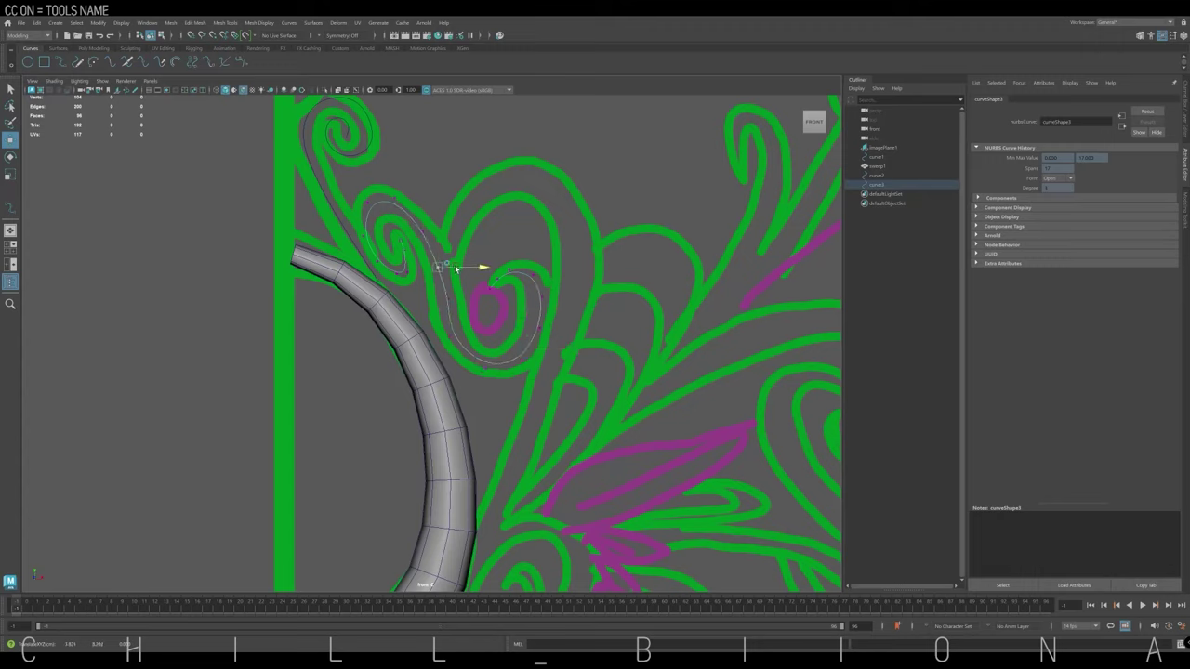
{"action": "left_click_drag", "start_coordinate": [456, 267], "coordinate": [463, 331]}
{"action": "middle_click_drag", "start_coordinate": [525, 273], "coordinate": [570, 263]}
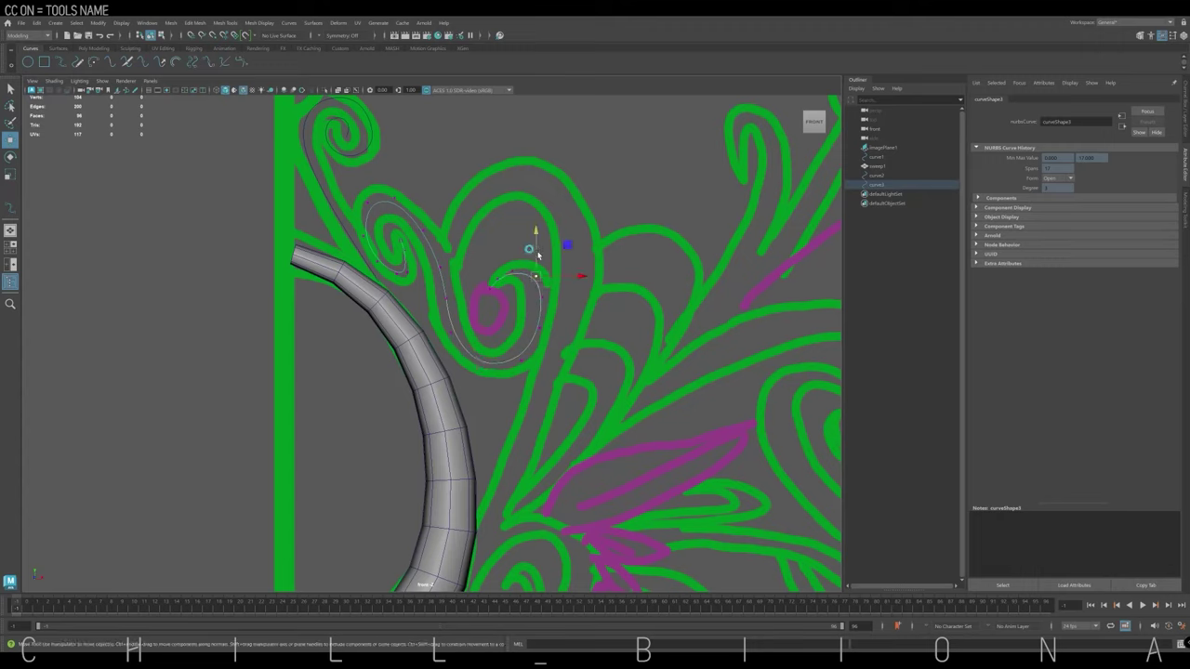
Begin another EP curve with its first point near the top of the scrolls.
{"action": "left_click", "coordinate": [44, 60]}
{"action": "left_click", "coordinate": [460, 201]}
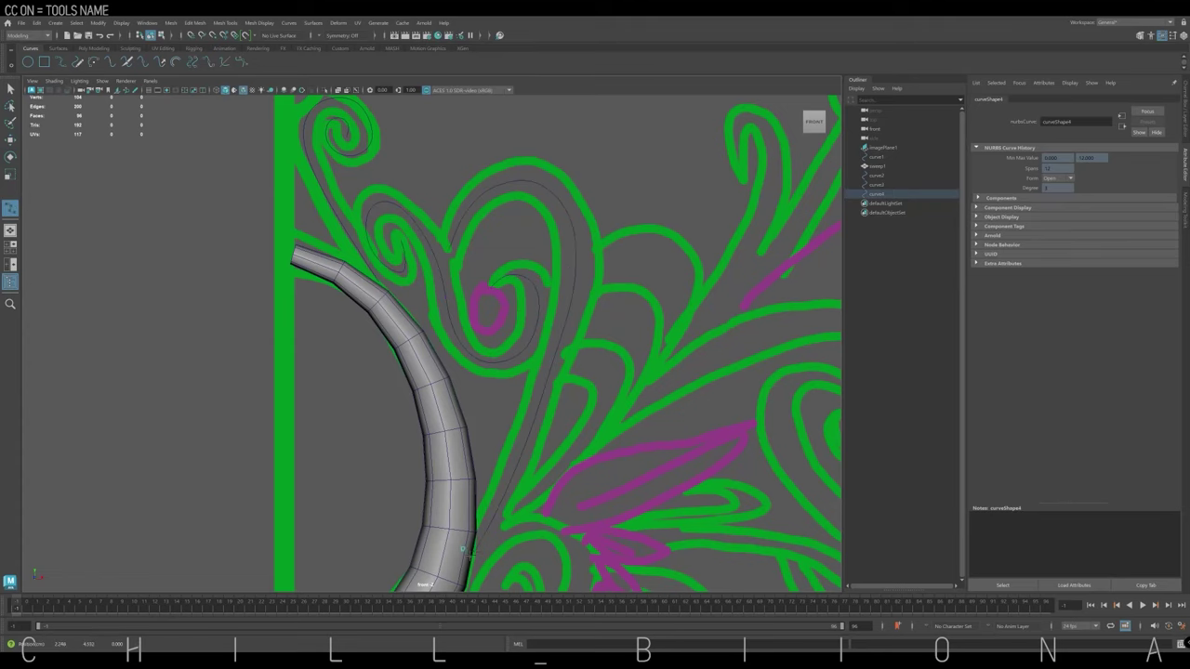
{"action": "scroll", "coordinate": [464, 548], "scroll_direction": "down", "scroll_amount": 3}
Finish the traced curve and draw another short curve on the drawing.
{"action": "key", "text": "Return"}
{"action": "left_click", "coordinate": [426, 389]}
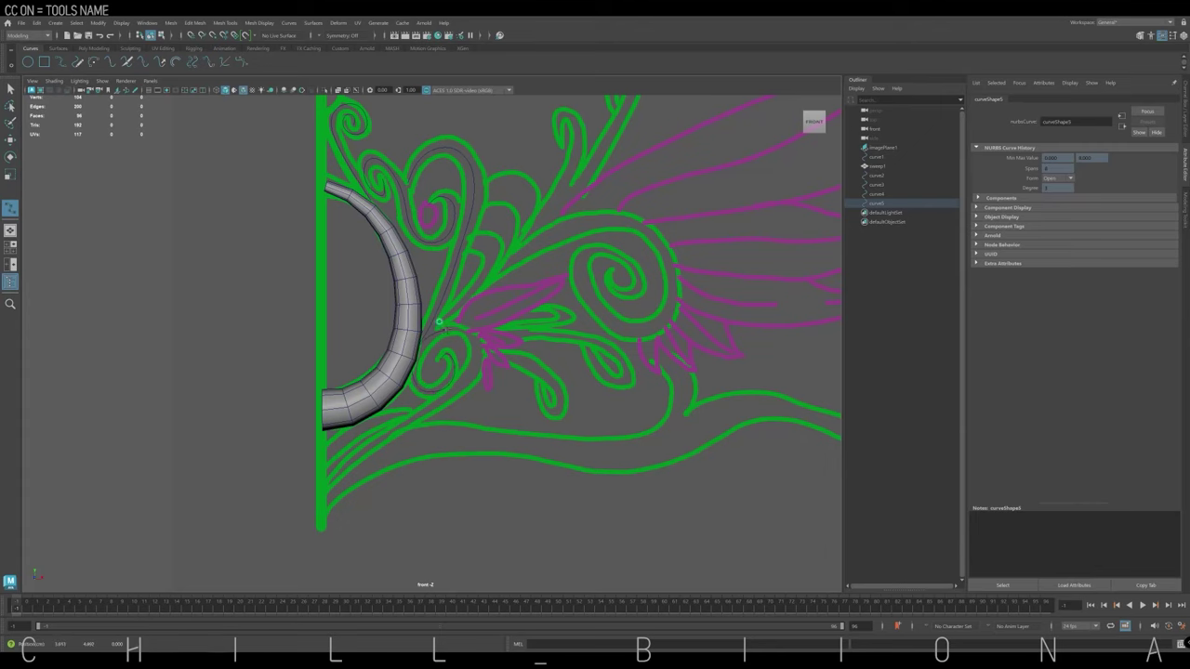
{"action": "key", "text": "Return"}
{"action": "key", "text": "w"}
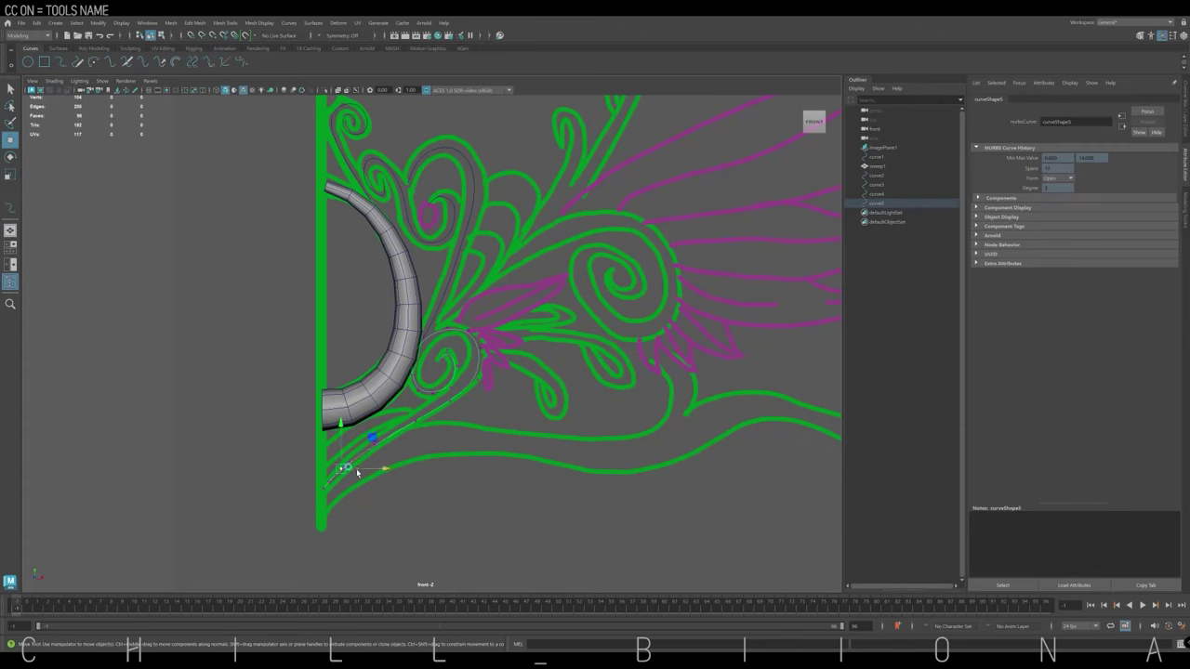
Duplicate the traced curve section and move the copy over the green swirl.
{"action": "scroll", "coordinate": [452, 353], "scroll_direction": "up", "scroll_amount": 2}
{"action": "scroll", "coordinate": [451, 354], "scroll_direction": "up", "scroll_amount": 2}
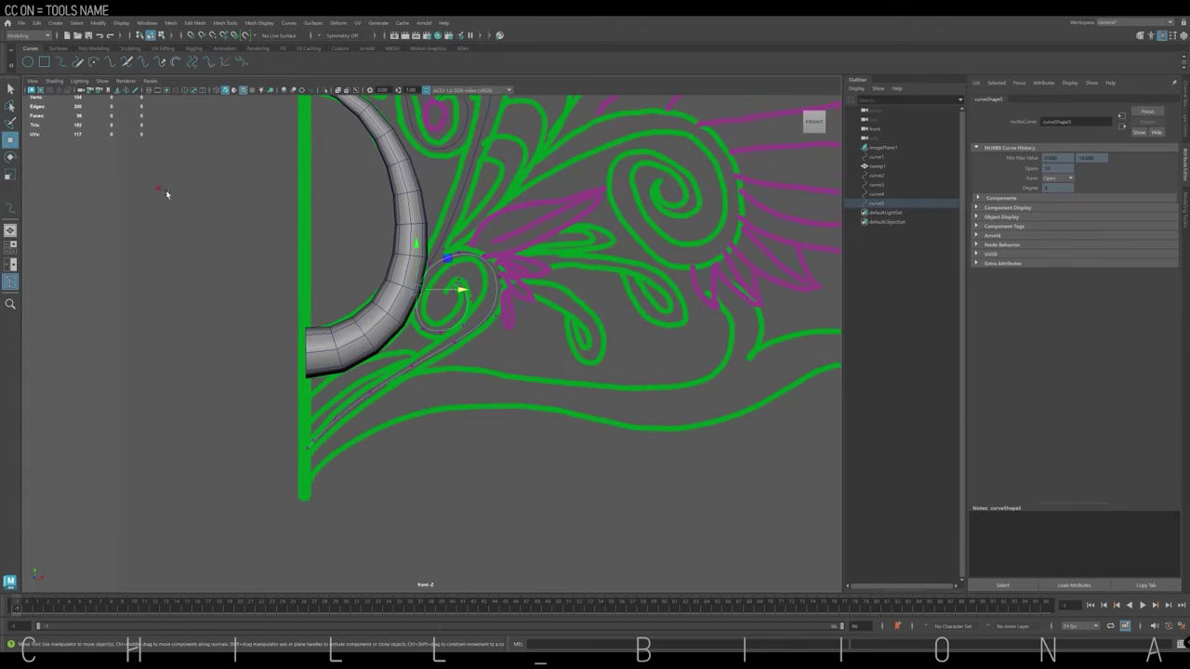
{"action": "key", "text": "ctrl+d"}
{"action": "right_click", "coordinate": [356, 377]}
{"action": "right_click_drag", "start_coordinate": [356, 377], "coordinate": [341, 372]}
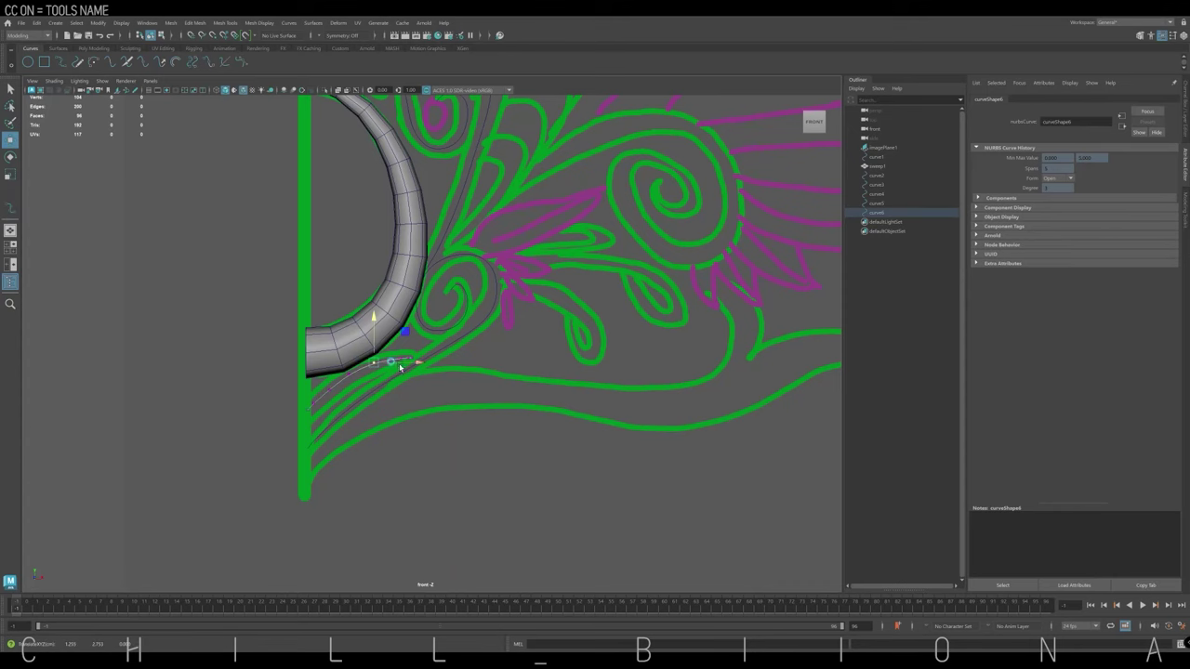
{"action": "key", "text": "ctrl+d"}
{"action": "scroll", "coordinate": [445, 356], "scroll_direction": "down", "scroll_amount": 3}
{"action": "scroll", "coordinate": [413, 278], "scroll_direction": "up", "scroll_amount": 3}
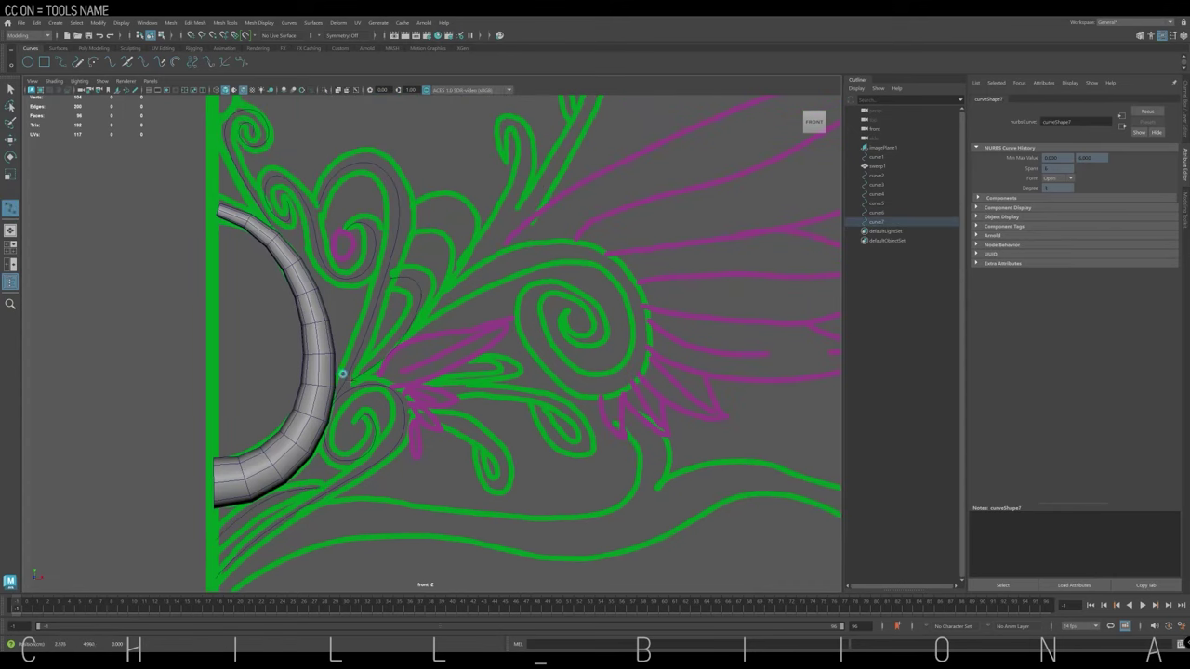
{"action": "key", "text": "w"}
{"action": "mouse_move", "coordinate": [342, 373]}
{"action": "left_mouse_down"}
{"action": "mouse_move", "coordinate": [442, 304]}
{"action": "mouse_move", "coordinate": [435, 321]}
{"action": "left_mouse_up"}
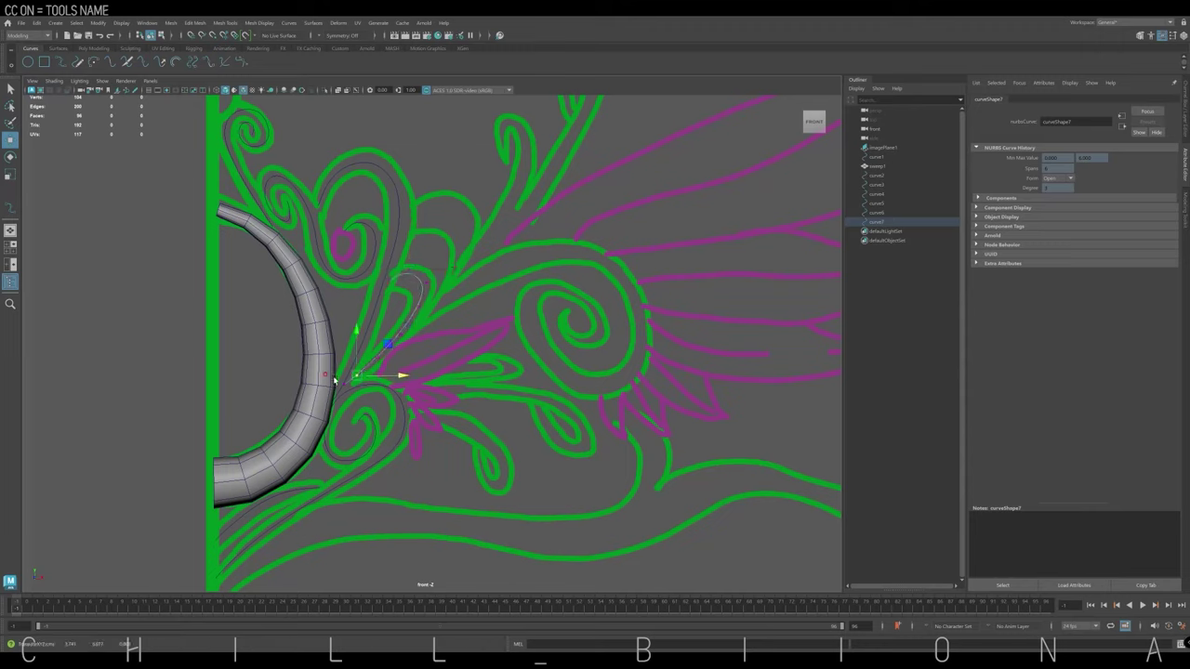
Draw a small arc curve on the swirl and move its upper and lower CVs to fit.
{"action": "left_click", "coordinate": [59, 62]}
{"action": "left_click", "coordinate": [456, 227]}
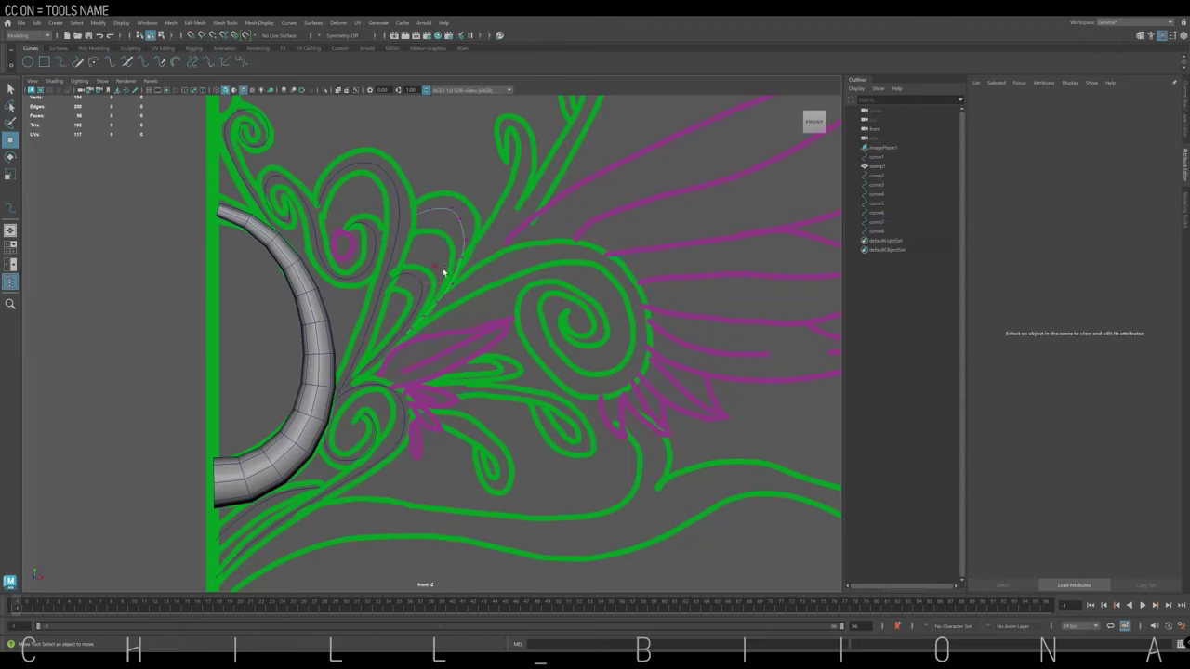
{"action": "key", "text": "w"}
{"action": "right_click", "coordinate": [454, 206]}
{"action": "right_click_drag", "start_coordinate": [454, 207], "coordinate": [430, 200]}
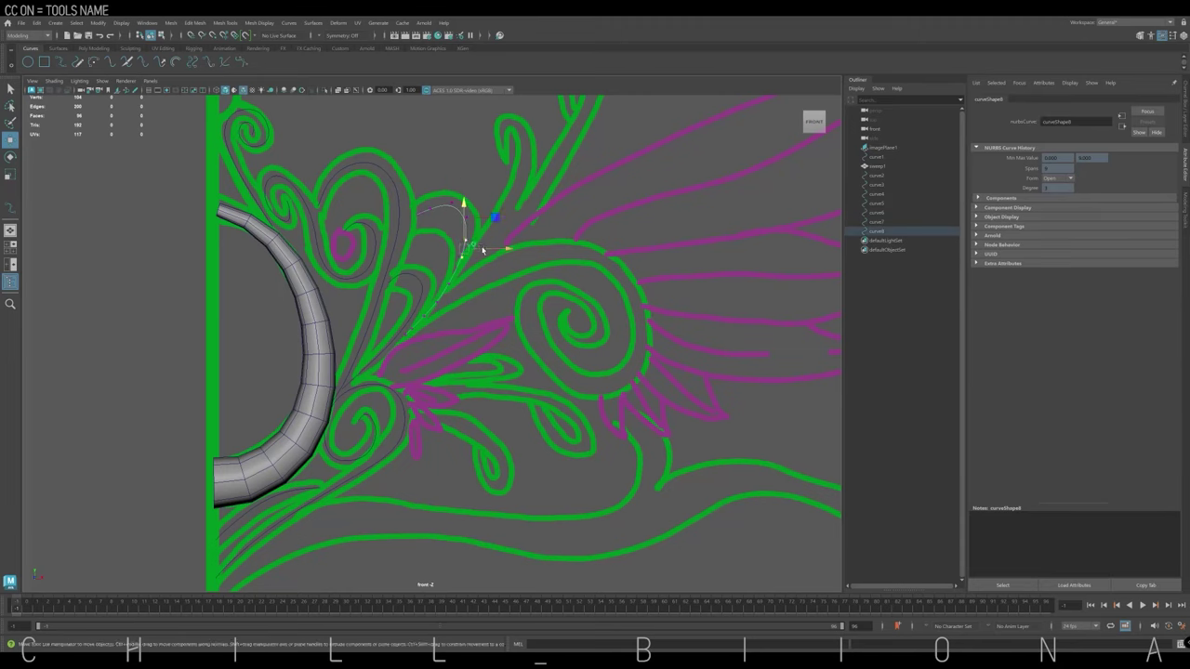
{"action": "left_click_drag", "start_coordinate": [415, 178], "coordinate": [482, 200]}
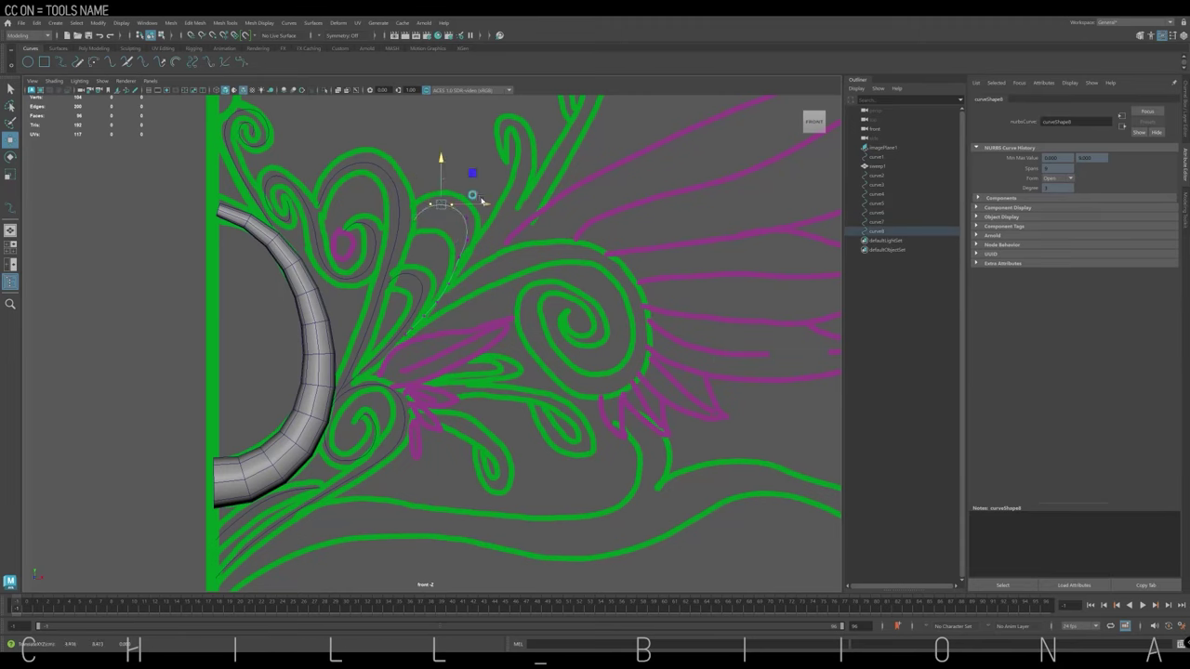
{"action": "left_click", "coordinate": [444, 290]}
{"action": "left_click_drag", "start_coordinate": [439, 296], "coordinate": [402, 317]}
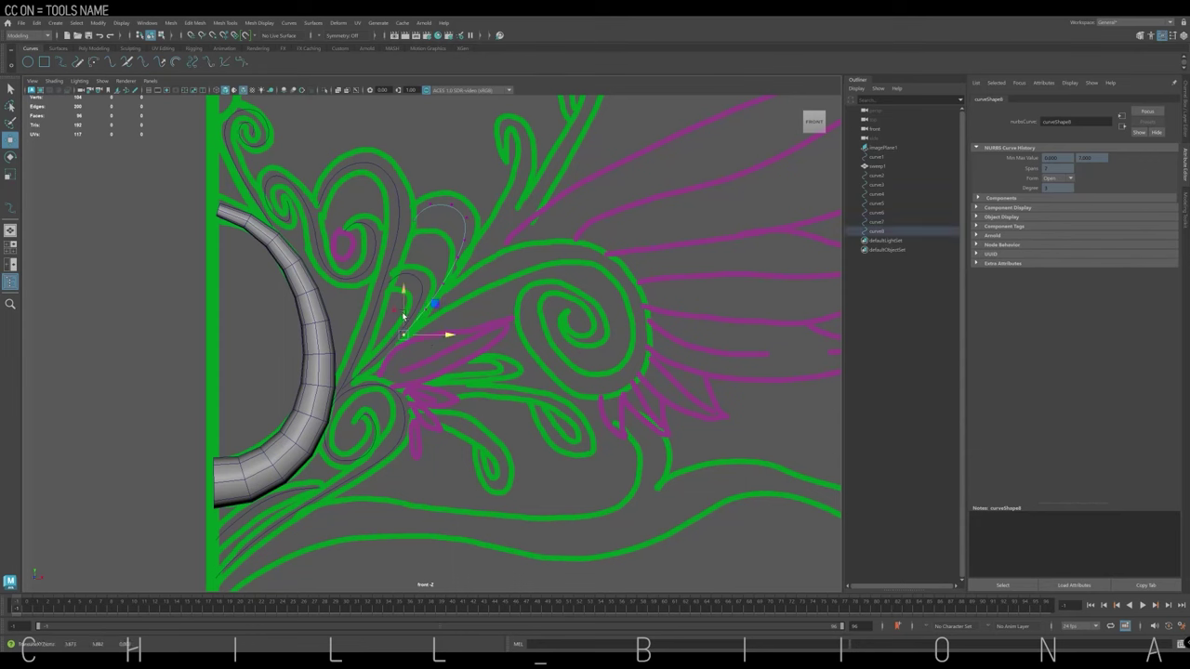
Trace an EP curve from the stem-top spiral down along the upper stem.
{"action": "key", "text": "y"}
{"action": "scroll", "coordinate": [443, 282], "scroll_direction": "down", "scroll_amount": 2}
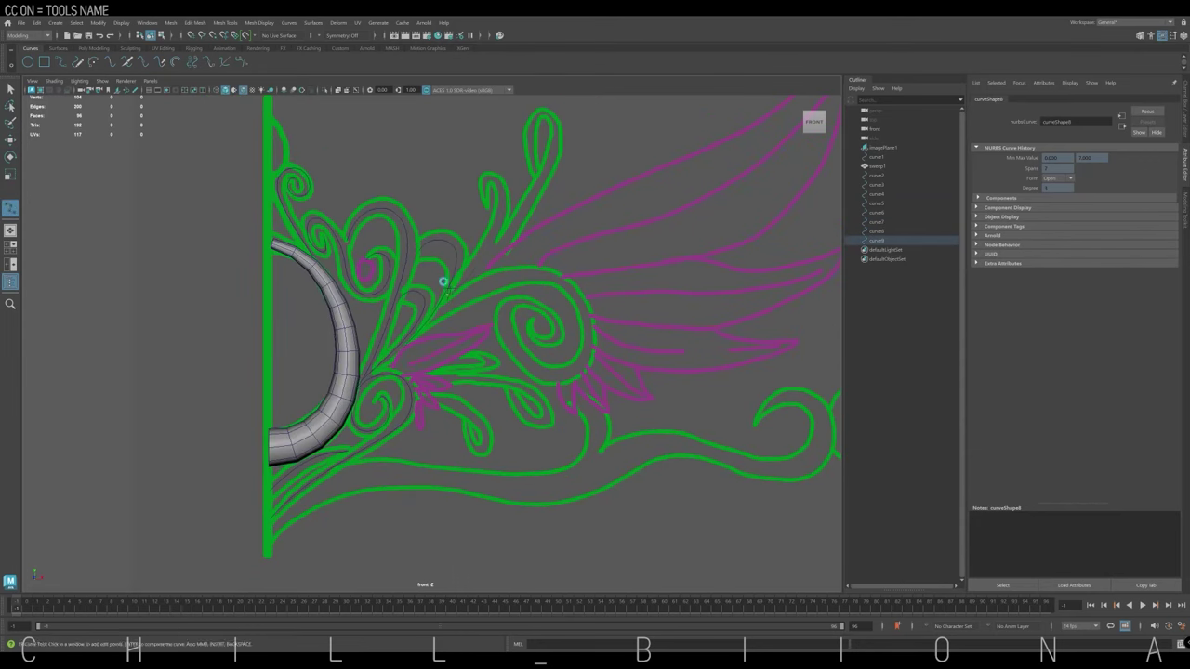
{"action": "scroll", "coordinate": [481, 191], "scroll_direction": "up", "scroll_amount": 2}
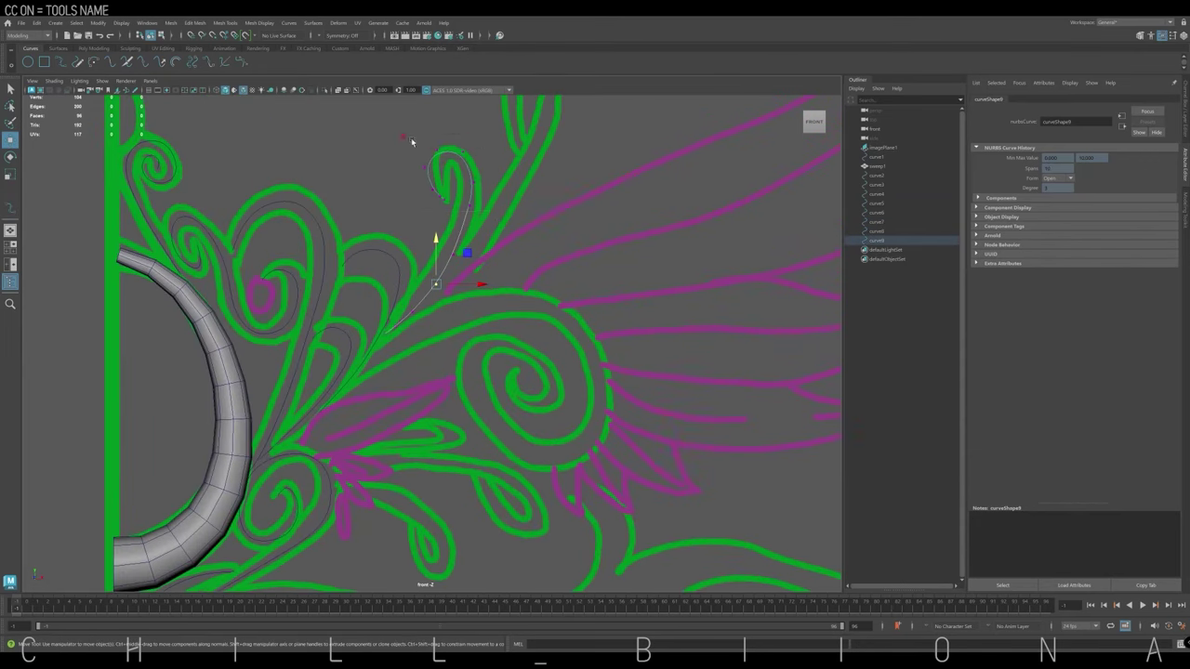
{"action": "left_click", "coordinate": [451, 197]}
{"action": "left_click", "coordinate": [435, 167]}
{"action": "left_click", "coordinate": [448, 150]}
{"action": "left_click_drag", "start_coordinate": [484, 176], "coordinate": [427, 313]}
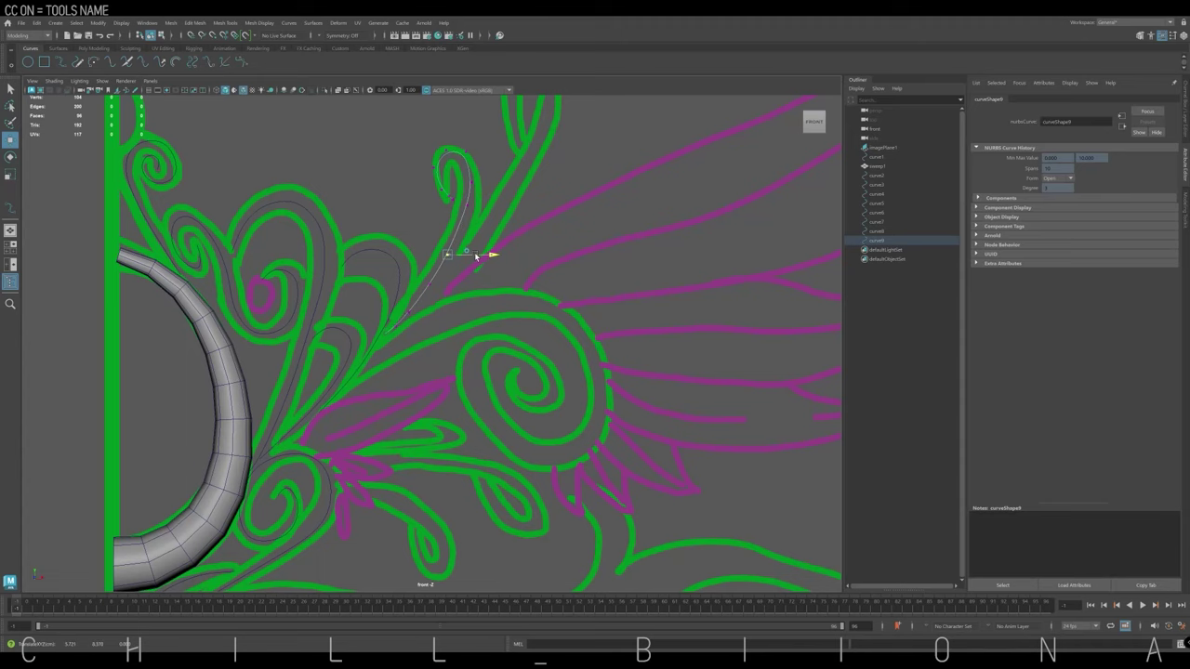
{"action": "left_click_drag", "start_coordinate": [476, 257], "coordinate": [446, 265]}
{"action": "left_click", "coordinate": [406, 321]}
{"action": "scroll", "coordinate": [443, 293], "scroll_direction": "down", "scroll_amount": 3}
{"action": "key", "text": "Return"}
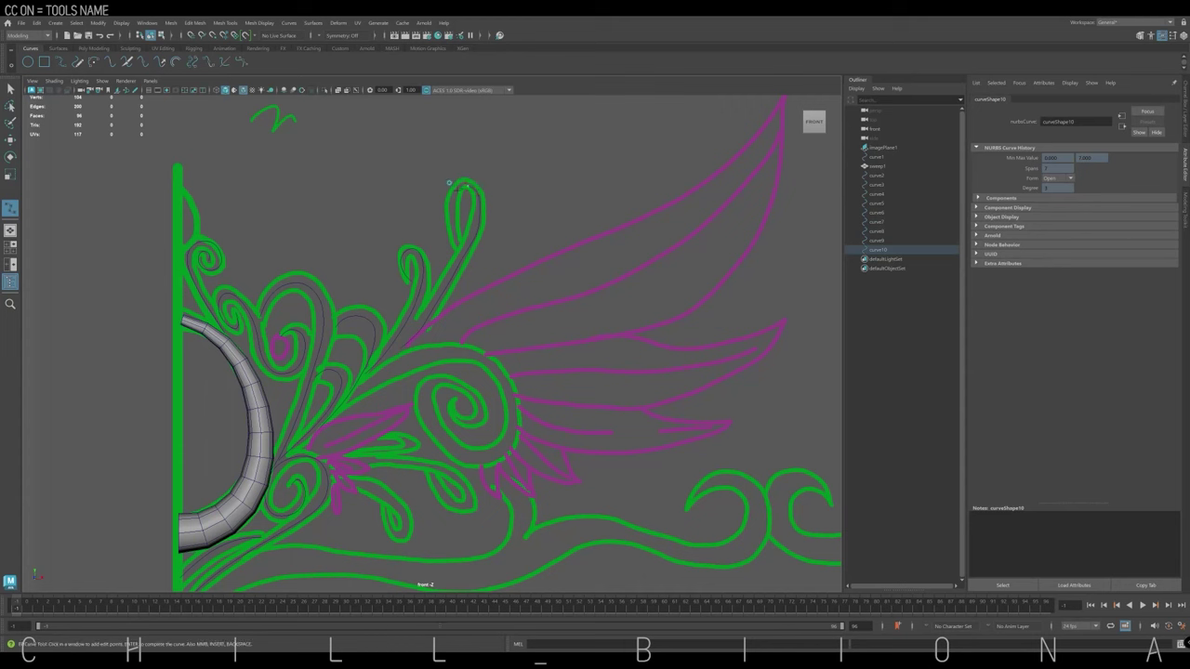
Trace a curve running up the stem to the leaf tip.
{"action": "scroll", "coordinate": [483, 260], "scroll_direction": "up", "scroll_amount": 3}
{"action": "left_click", "coordinate": [428, 274]}
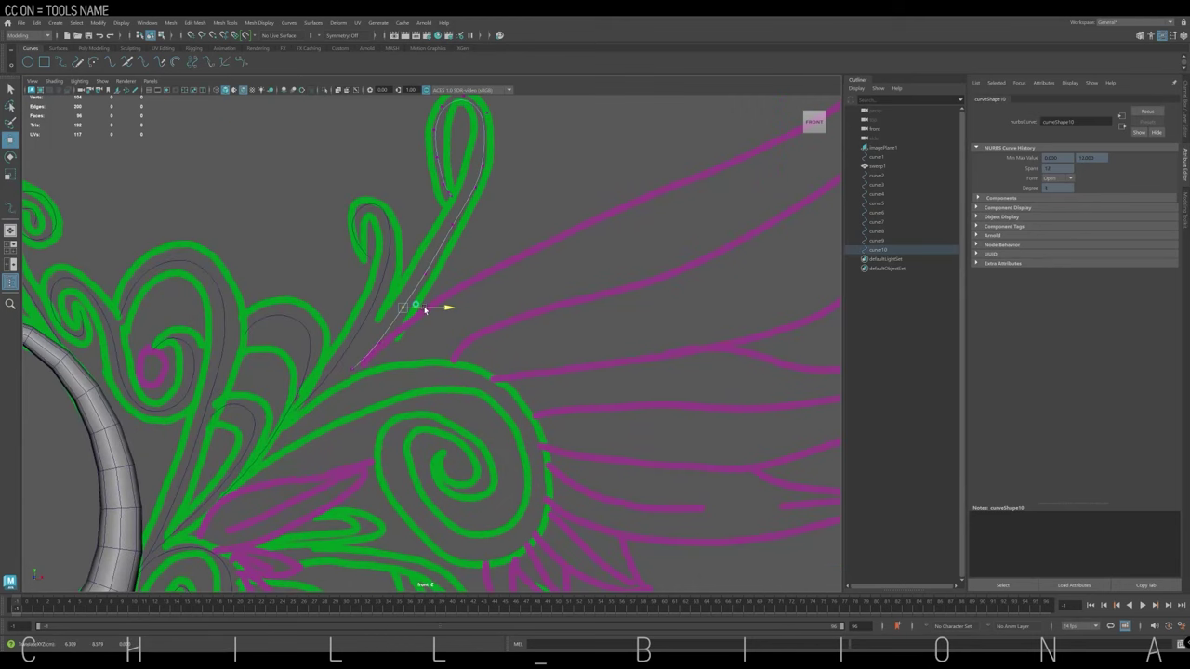
{"action": "left_click", "coordinate": [354, 379]}
{"action": "middle_click_drag", "start_coordinate": [353, 369], "coordinate": [346, 411], "text": "alt"}
{"action": "left_click", "coordinate": [391, 355]}
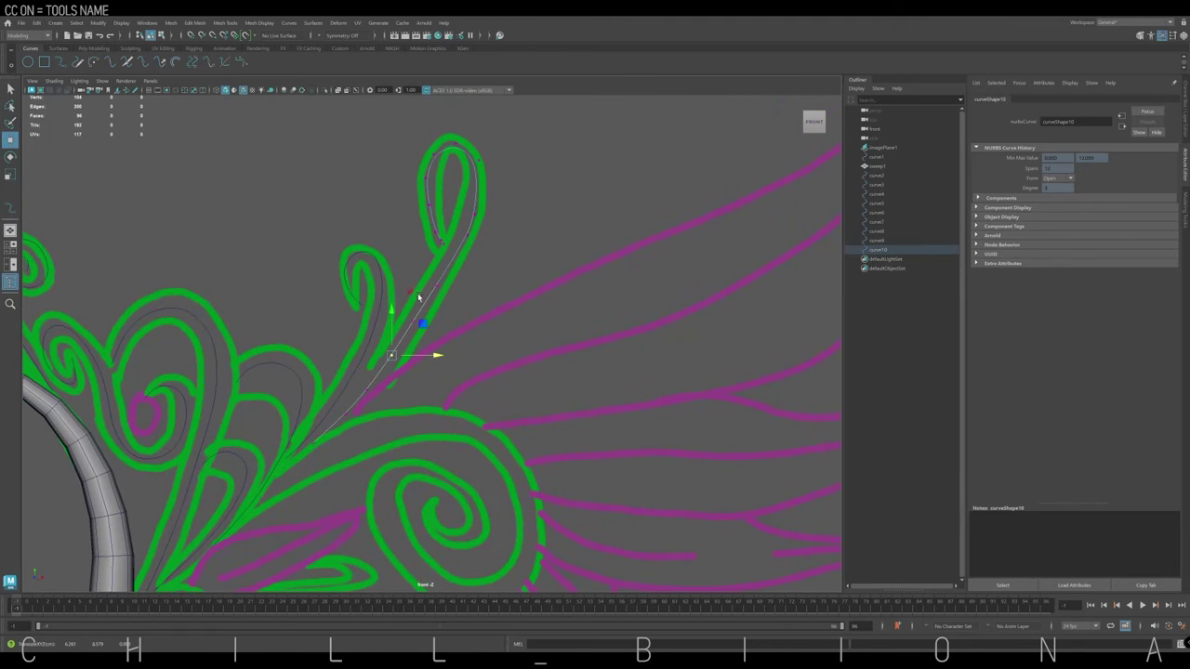
{"action": "middle_click_drag", "start_coordinate": [474, 177], "coordinate": [472, 184], "text": "alt"}
{"action": "left_click", "coordinate": [465, 186]}
{"action": "scroll", "coordinate": [460, 184], "scroll_direction": "up", "scroll_amount": 3}
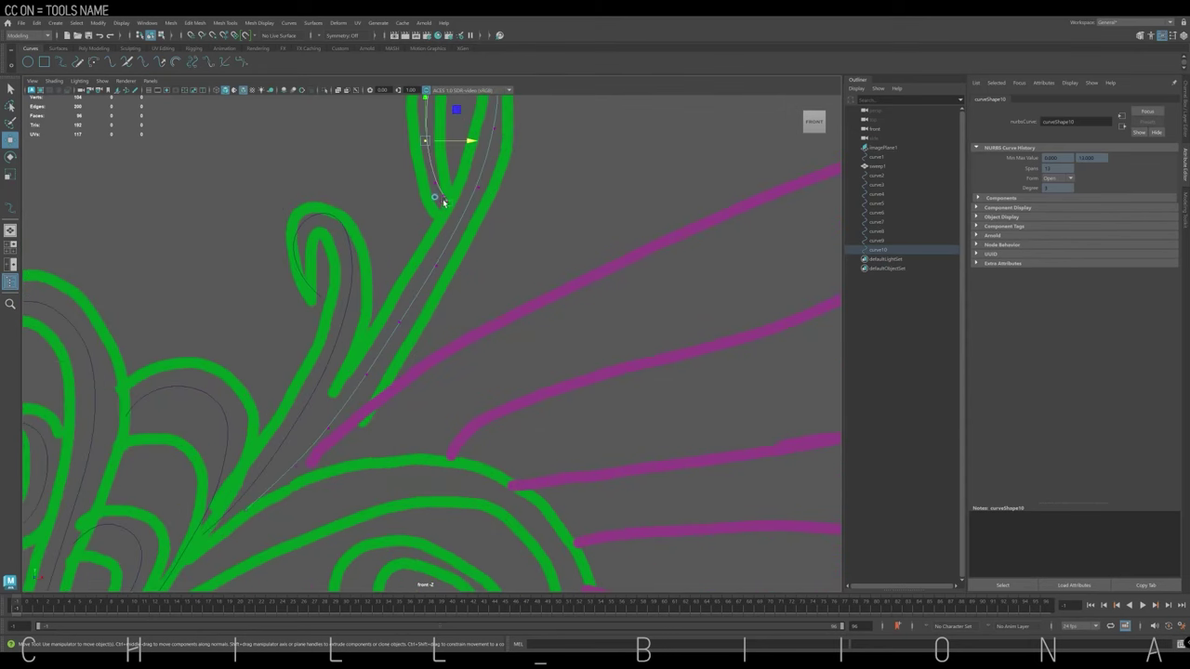
{"action": "scroll", "coordinate": [465, 158], "scroll_direction": "down", "scroll_amount": 3}
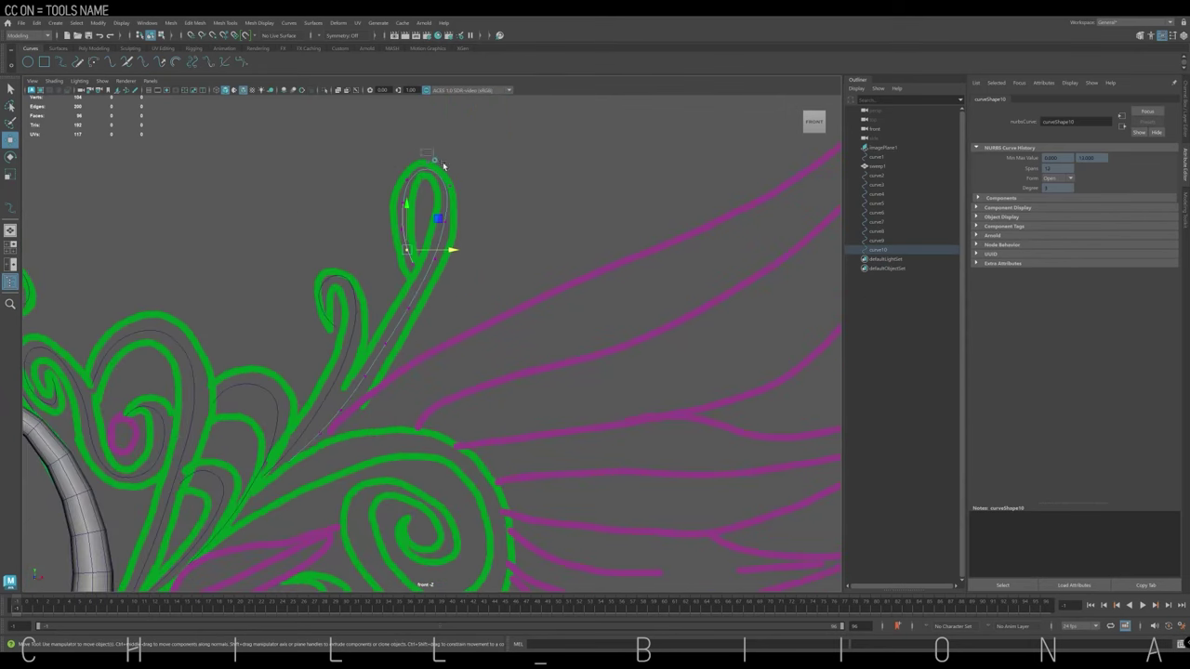
{"action": "scroll", "coordinate": [478, 221], "scroll_direction": "down", "scroll_amount": 3}
{"action": "scroll", "coordinate": [428, 260], "scroll_direction": "up", "scroll_amount": 2}
{"action": "key", "text": "Return"}
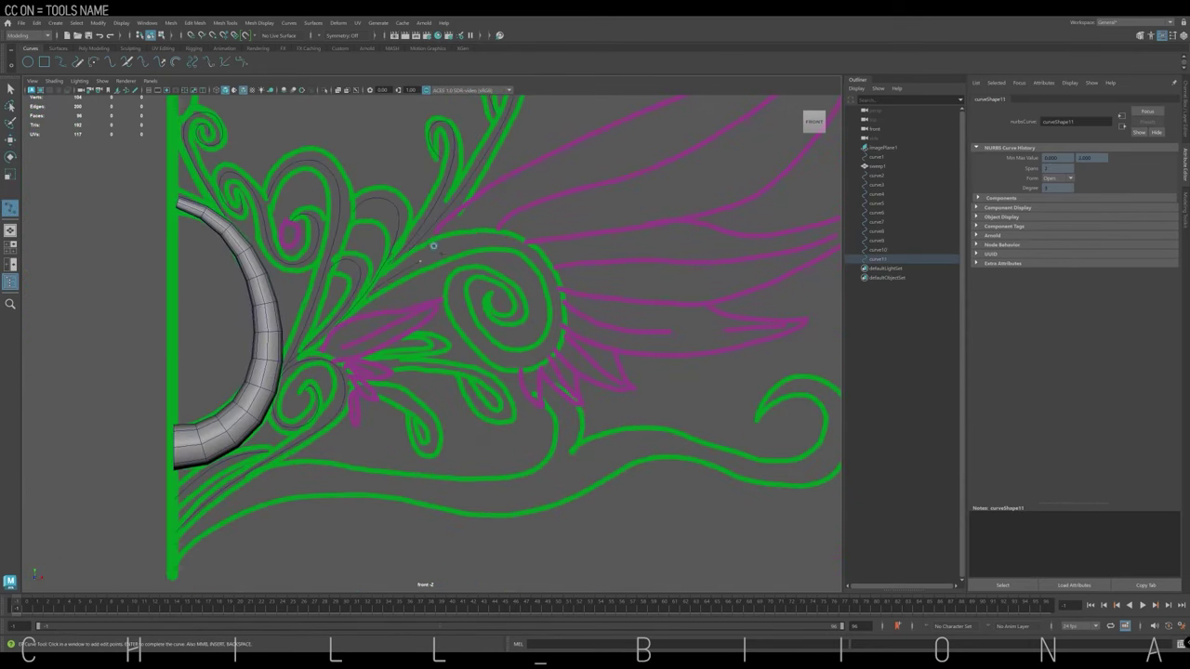
Trace a curve around the large spiral and its inner swirl.
{"action": "scroll", "coordinate": [525, 295], "scroll_direction": "up", "scroll_amount": 2}
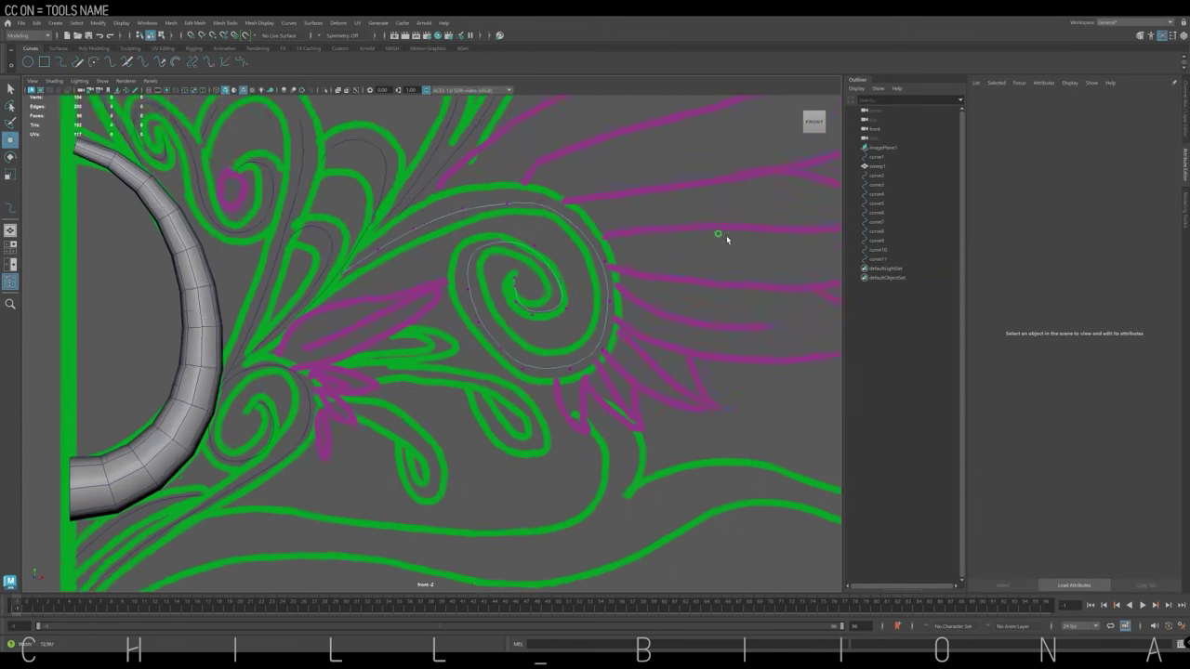
{"action": "left_click", "coordinate": [617, 306]}
{"action": "left_click", "coordinate": [523, 237]}
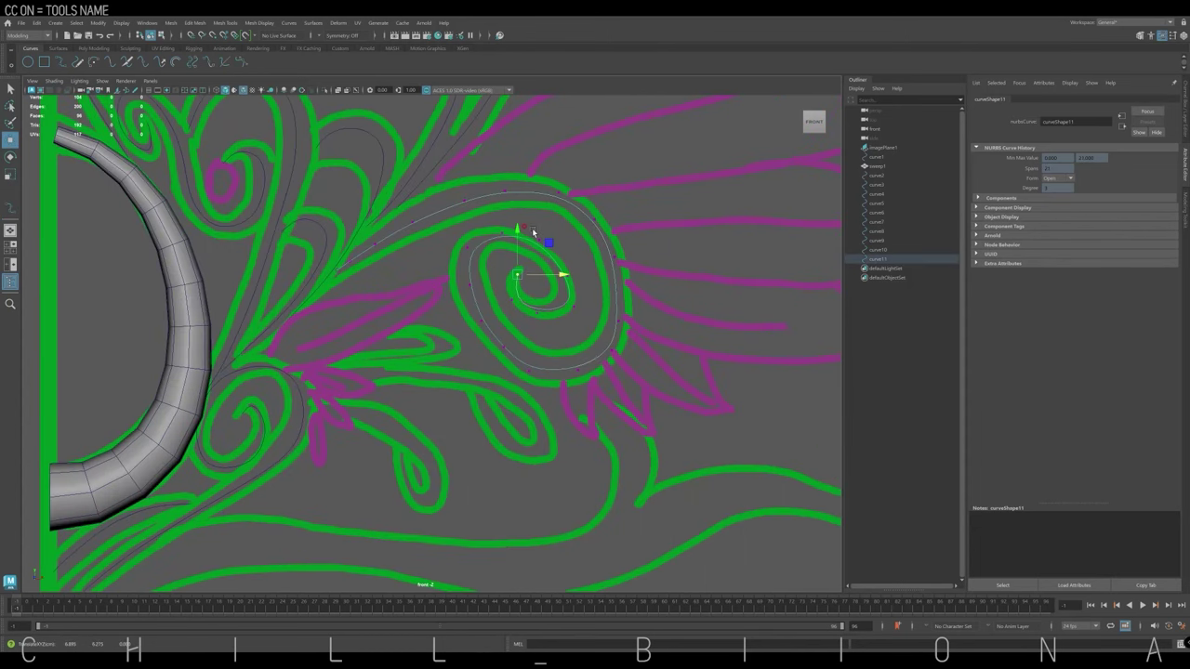
{"action": "left_click", "coordinate": [499, 270]}
{"action": "left_click", "coordinate": [525, 358]}
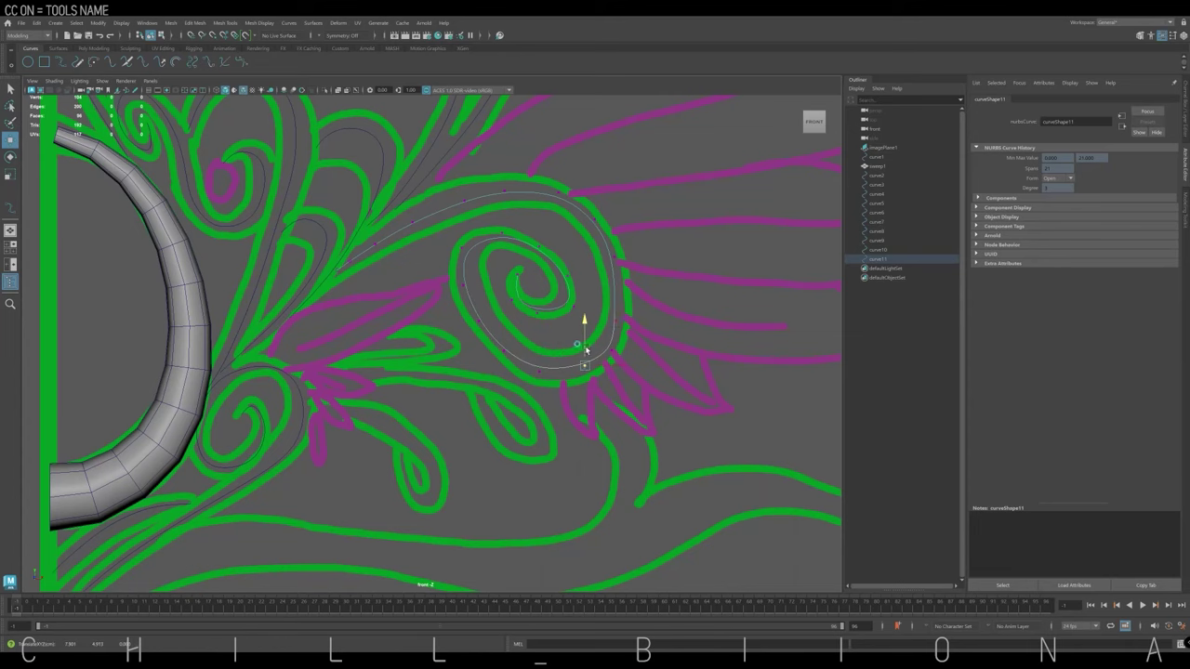
{"action": "scroll", "coordinate": [580, 270], "scroll_direction": "down", "scroll_amount": 2}
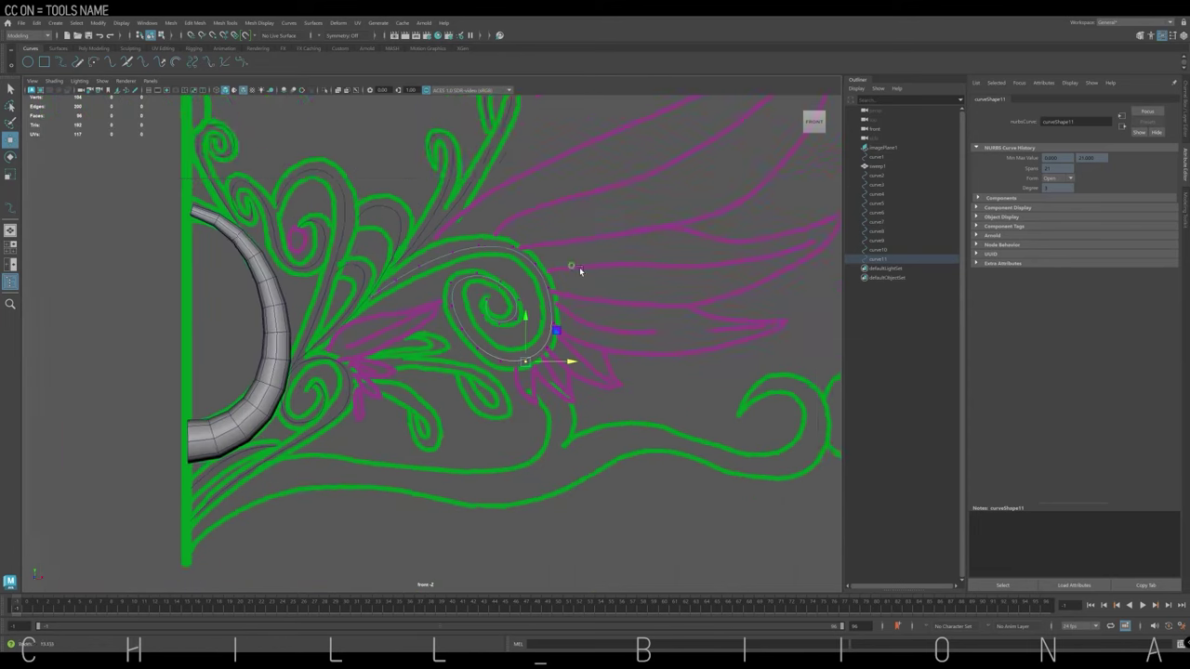
{"action": "middle_click_drag", "start_coordinate": [580, 270], "coordinate": [617, 168], "text": "alt"}
{"action": "key", "text": "Return"}
Trace a curve along the lower leaf and around the right leaf.
{"action": "scroll", "coordinate": [497, 233], "scroll_direction": "up", "scroll_amount": 3}
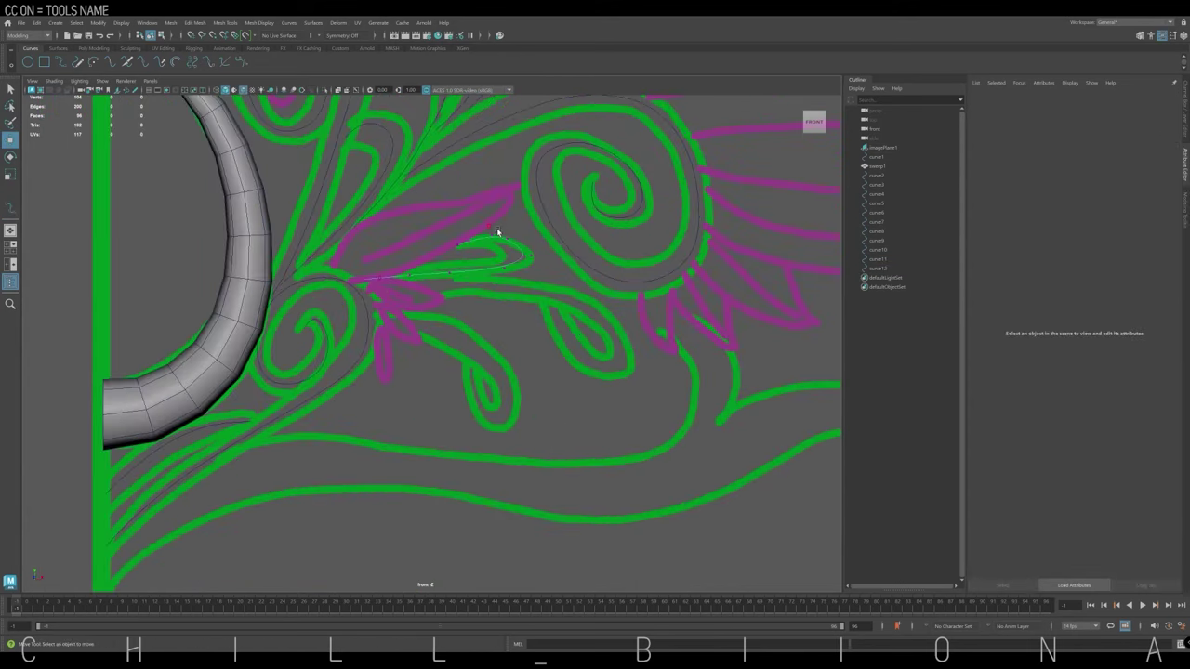
{"action": "left_click", "coordinate": [497, 233]}
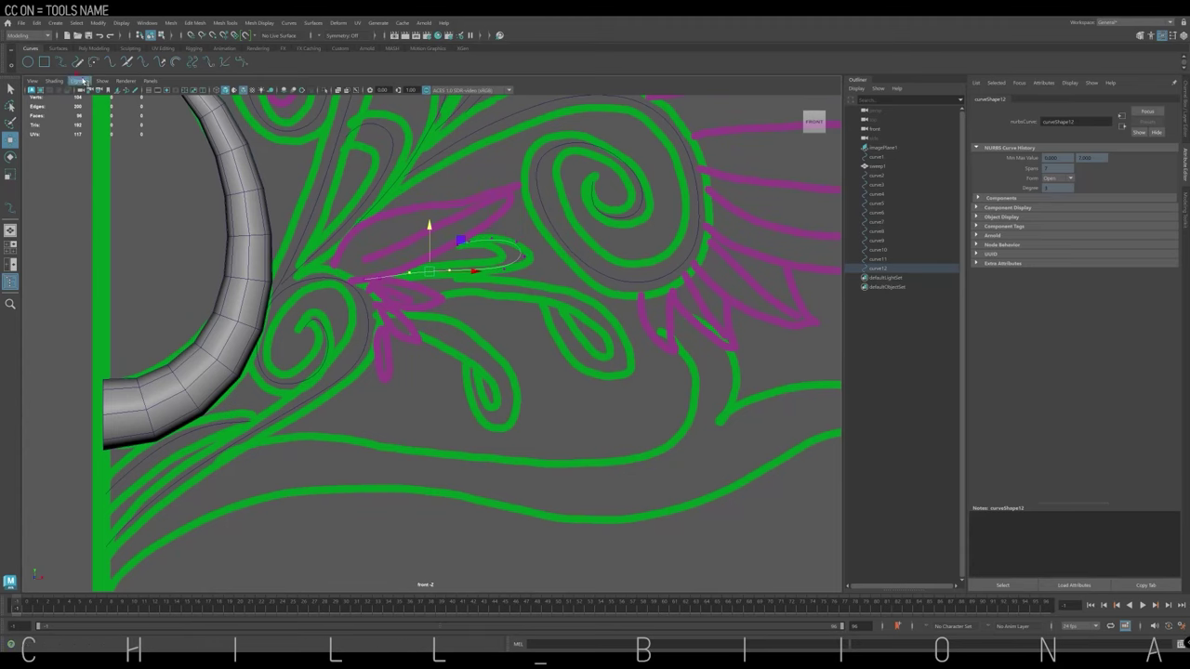
{"action": "left_click", "coordinate": [450, 274]}
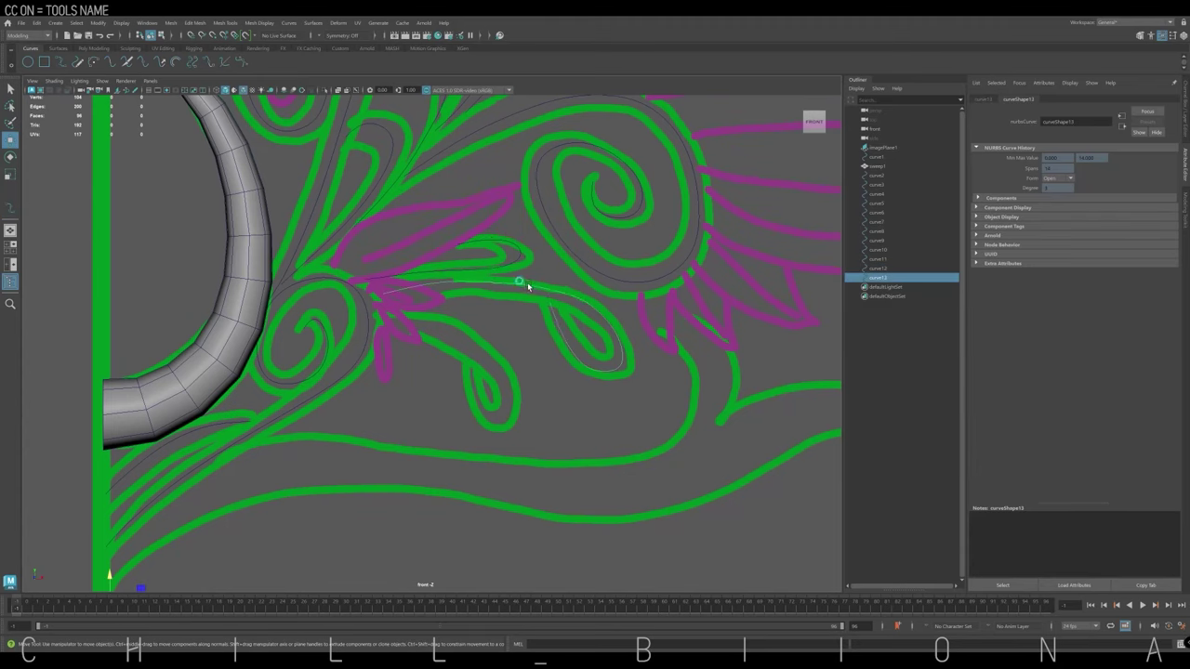
{"action": "left_click", "coordinate": [595, 372]}
{"action": "left_click", "coordinate": [635, 372]}
{"action": "middle_click_drag", "start_coordinate": [616, 342], "coordinate": [616, 259], "text": "alt"}
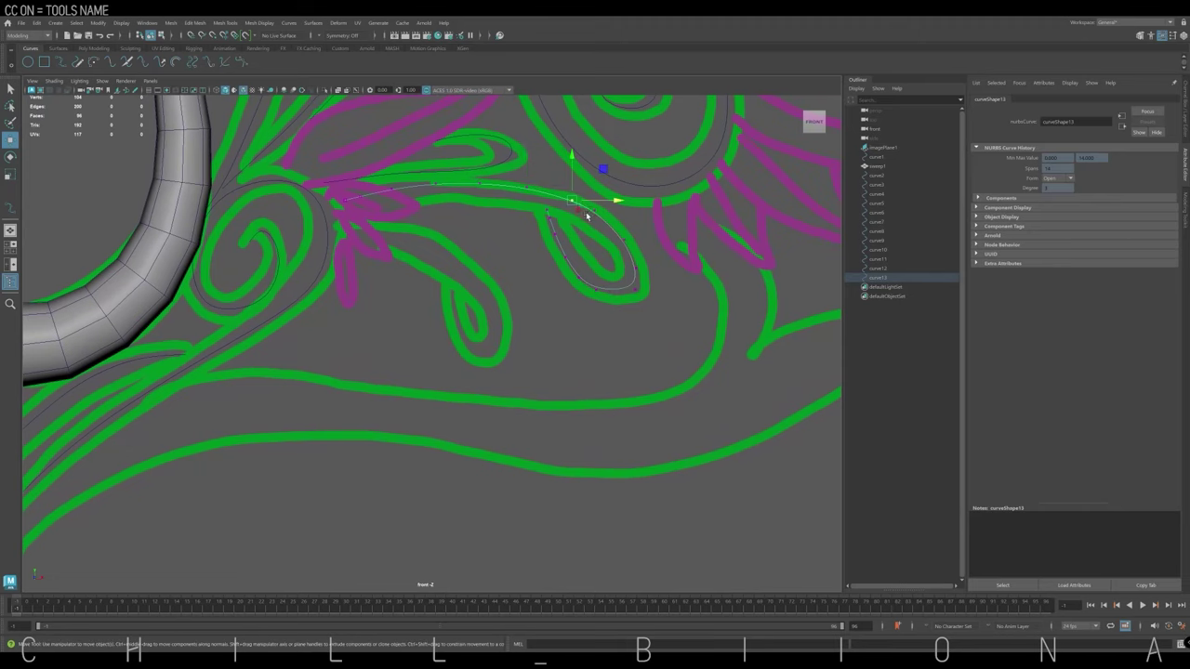
{"action": "key", "text": "Return"}
Trace the teardrop leaf curve and shift its upper point to fit the leaf.
{"action": "left_click", "coordinate": [465, 270]}
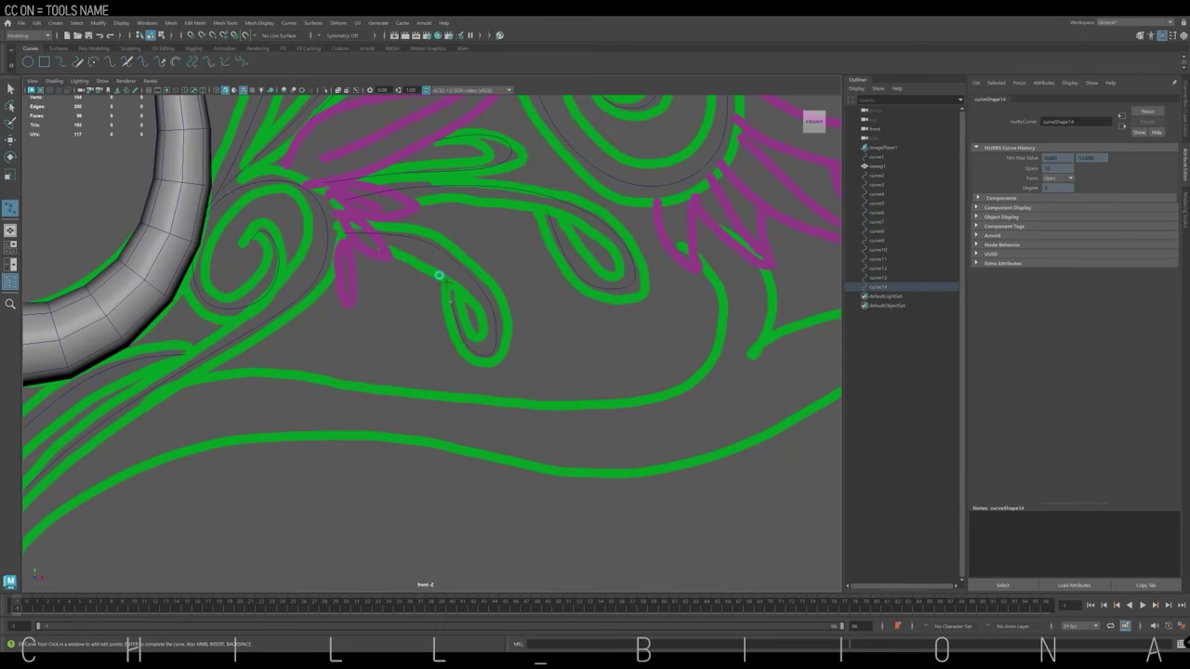
{"action": "key", "text": "Return"}
{"action": "key", "text": "w"}
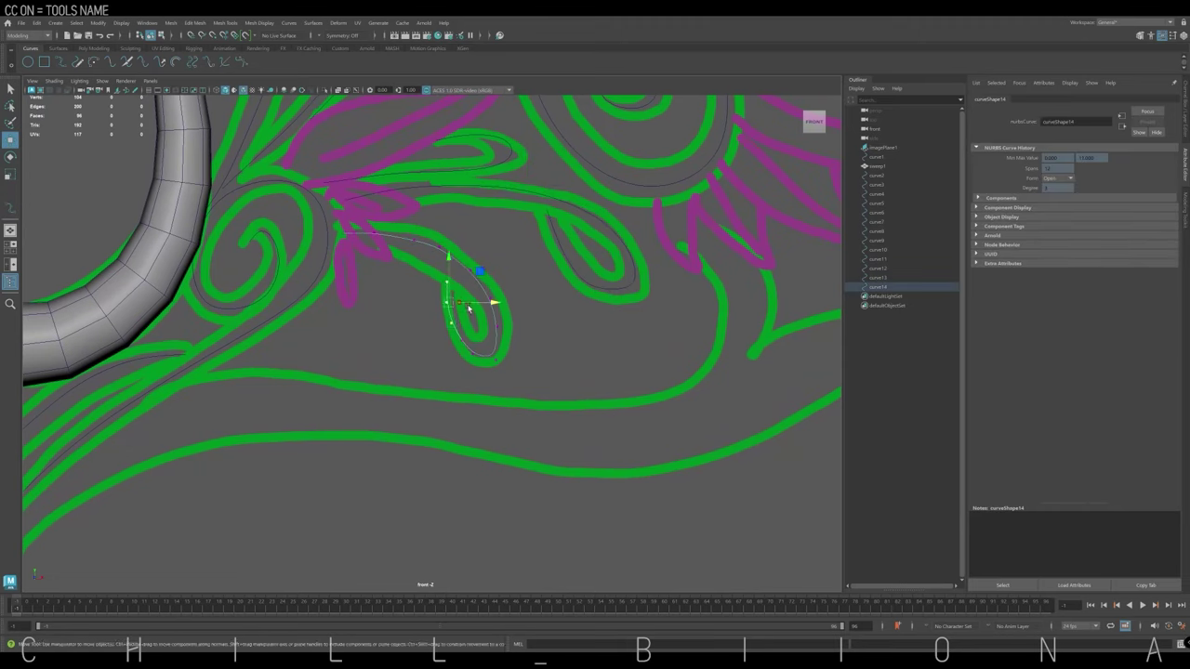
{"action": "left_click_drag", "start_coordinate": [445, 218], "coordinate": [385, 230]}
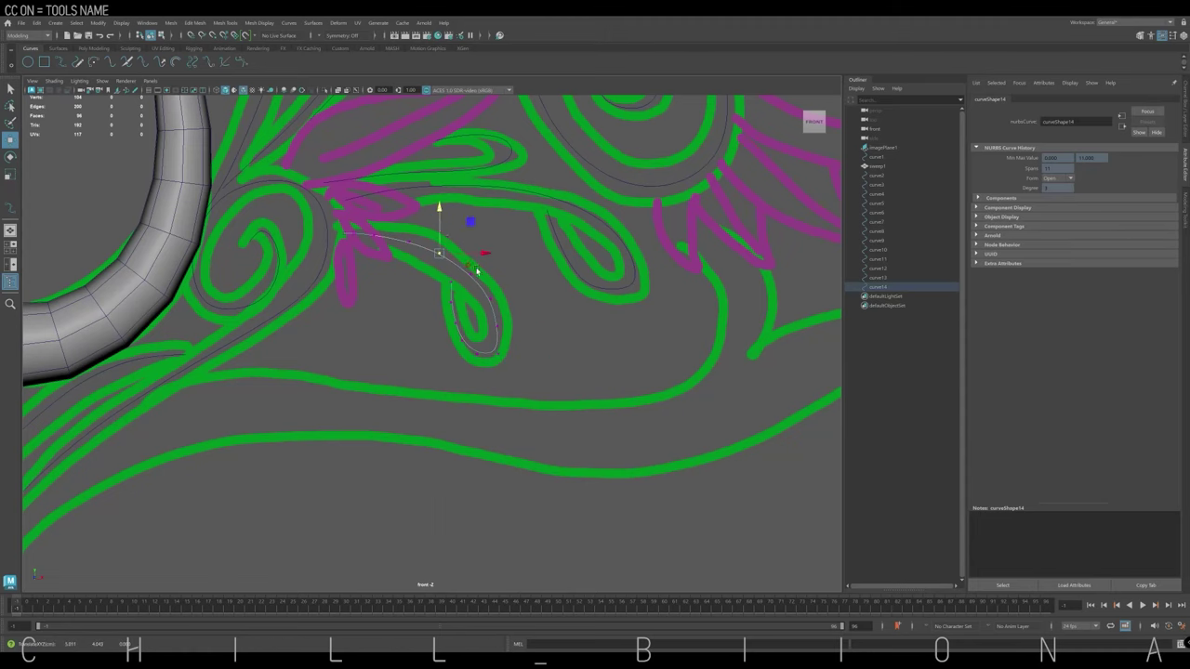
{"action": "scroll", "coordinate": [448, 245], "scroll_direction": "down", "scroll_amount": 5}
{"action": "scroll", "coordinate": [393, 279], "scroll_direction": "down", "scroll_amount": 2}
Trace an EP curve along the long bottom wave band.
{"action": "key", "text": "y"}
{"action": "left_click", "coordinate": [224, 431]}
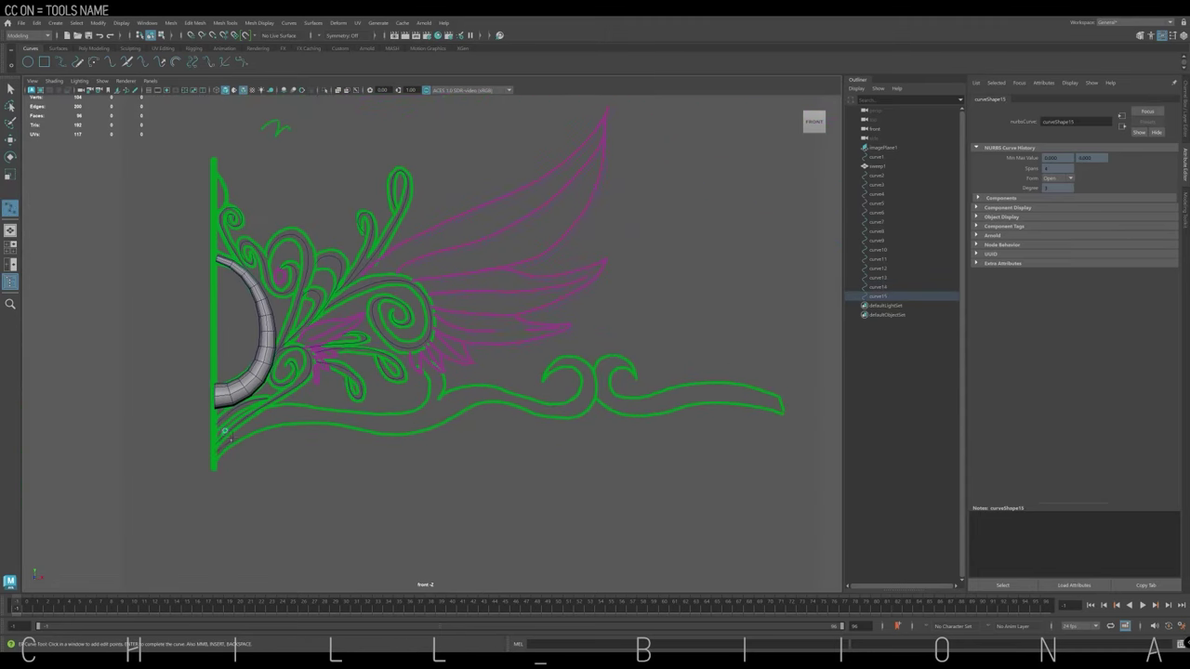
{"action": "scroll", "coordinate": [662, 397], "scroll_direction": "up", "scroll_amount": 3}
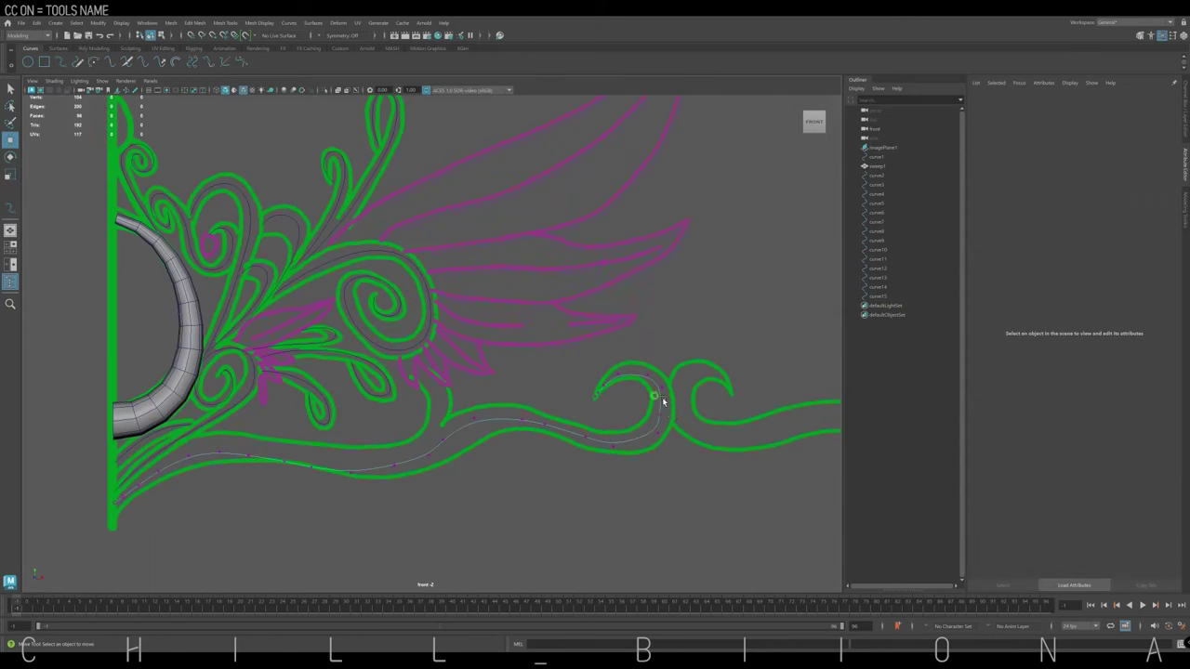
{"action": "key", "text": "Return"}
{"action": "key", "text": "w"}
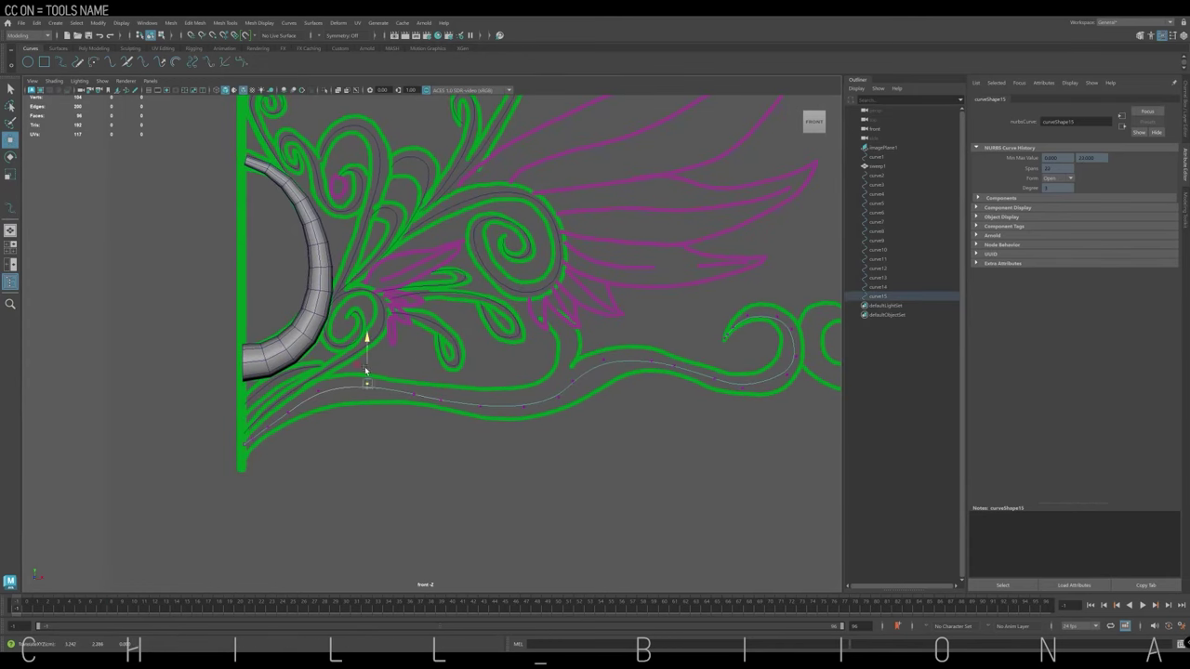
Adjust the bottom wave curve's points so it sits on the green band.
{"action": "left_click", "coordinate": [407, 393]}
{"action": "left_click", "coordinate": [459, 401]}
{"action": "left_click", "coordinate": [266, 425]}
{"action": "left_click", "coordinate": [443, 394]}
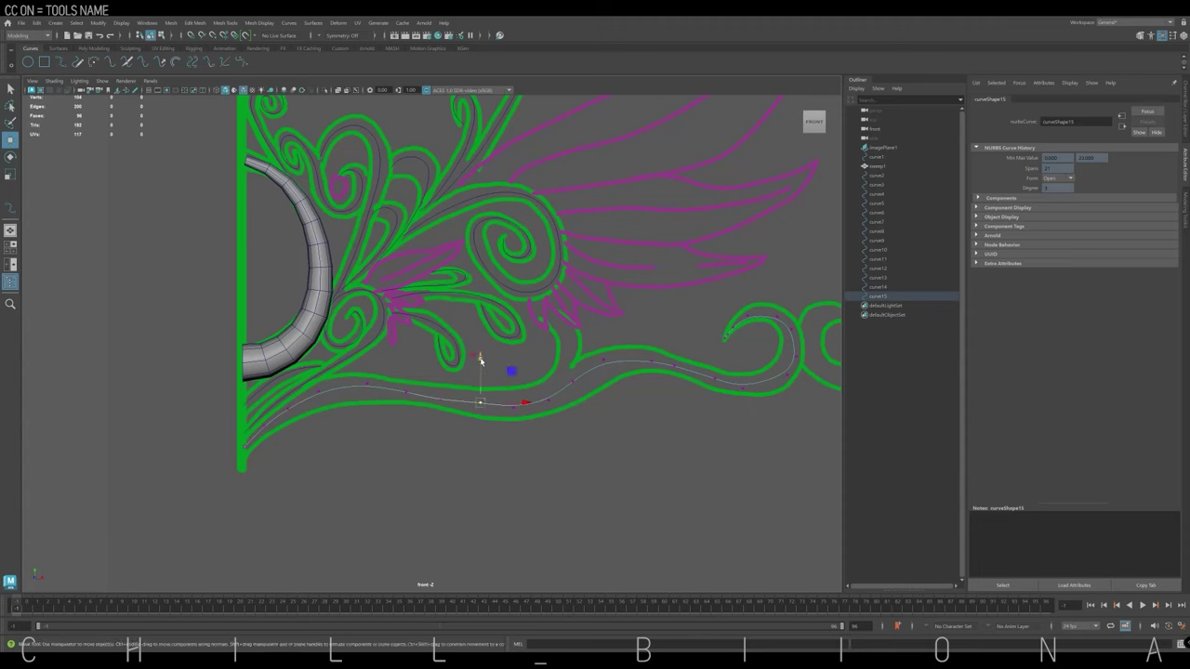
{"action": "left_click", "coordinate": [493, 403]}
{"action": "middle_click_drag", "start_coordinate": [493, 404], "coordinate": [355, 403], "text": "alt"}
{"action": "left_click", "coordinate": [583, 392]}
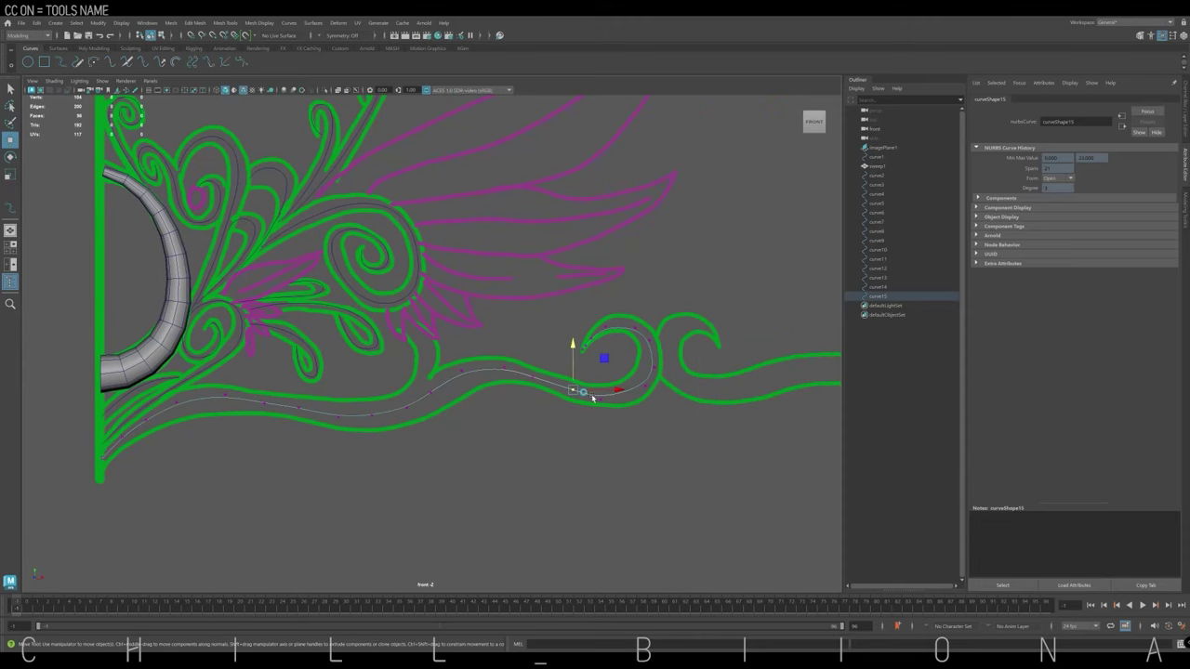
{"action": "left_click", "coordinate": [649, 342]}
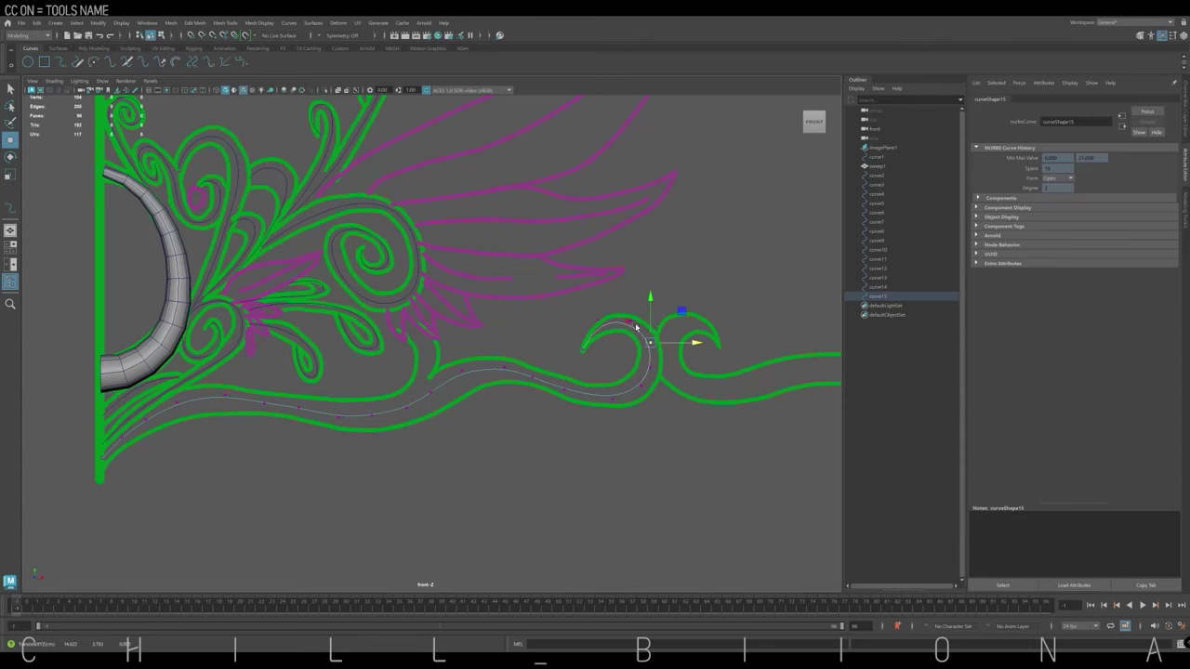
Trace another small curl curve over the reference and finish it.
{"action": "key", "text": "y"}
{"action": "left_click", "coordinate": [406, 325]}
{"action": "left_click", "coordinate": [411, 396]}
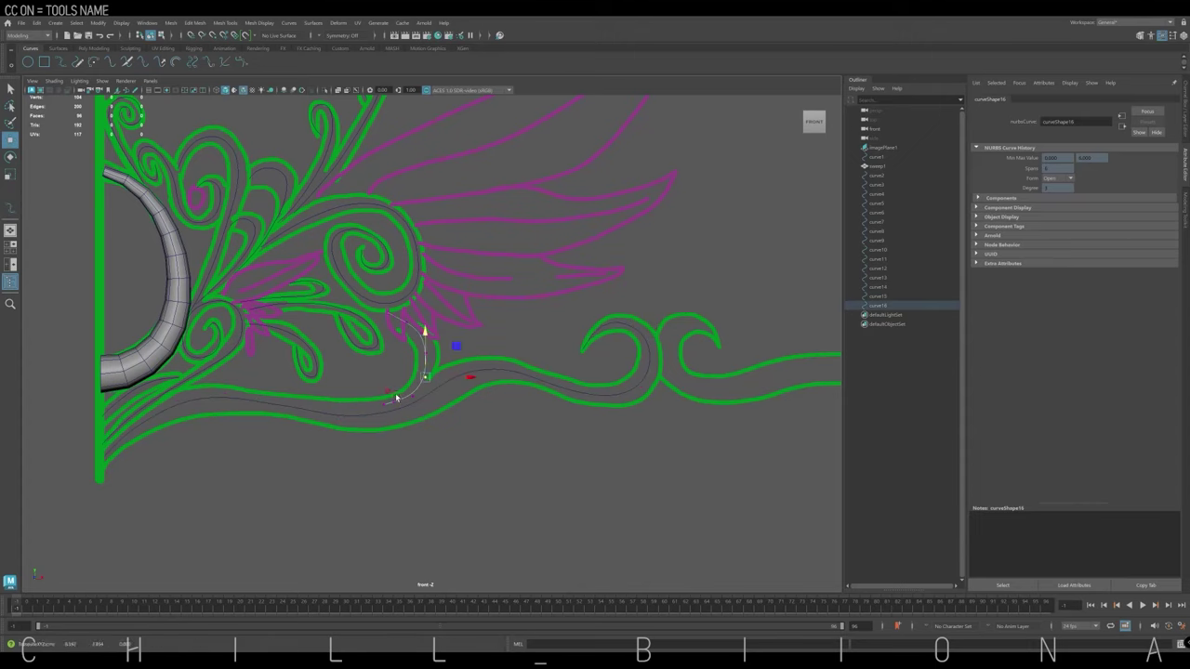
{"action": "key", "text": "Insert"}
{"action": "middle_click_drag", "start_coordinate": [424, 319], "coordinate": [136, 281], "text": "alt"}
{"action": "key", "text": "Return"}
{"action": "key", "text": "Return"}
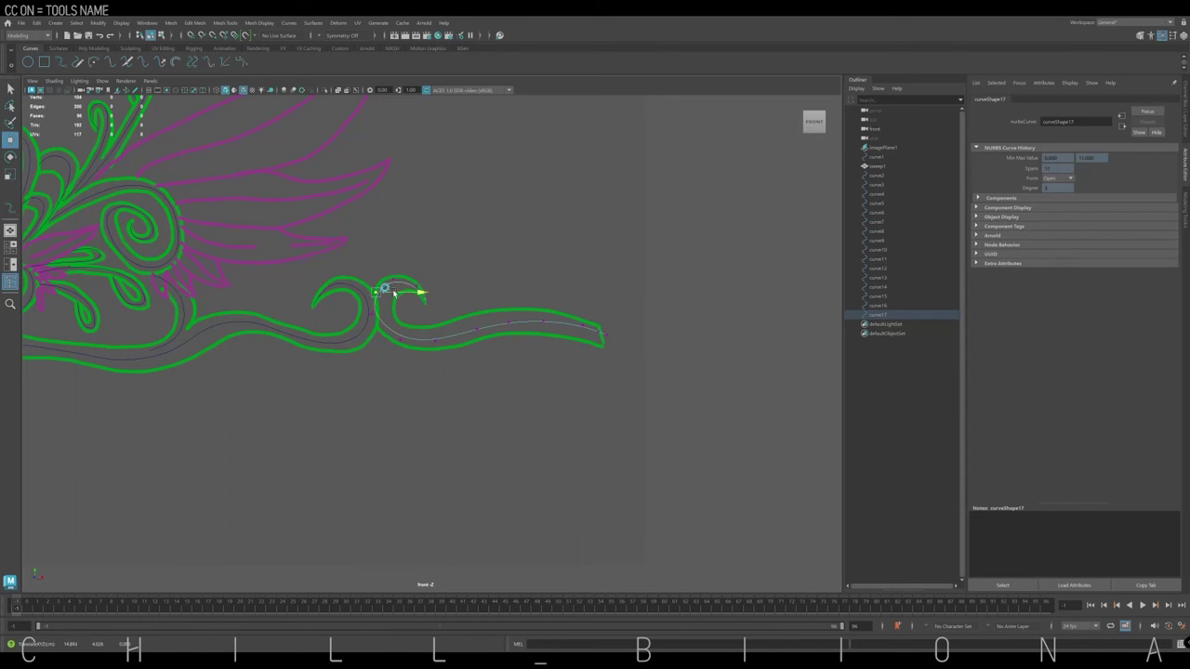
Sweep the last traced scroll curve into a thin tube with more steps, tapered to its curled tip.
{"action": "key", "text": "w"}
{"action": "left_click", "coordinate": [1105, 417]}
{"action": "left_click_drag", "start_coordinate": [1097, 264], "coordinate": [1083, 264]}
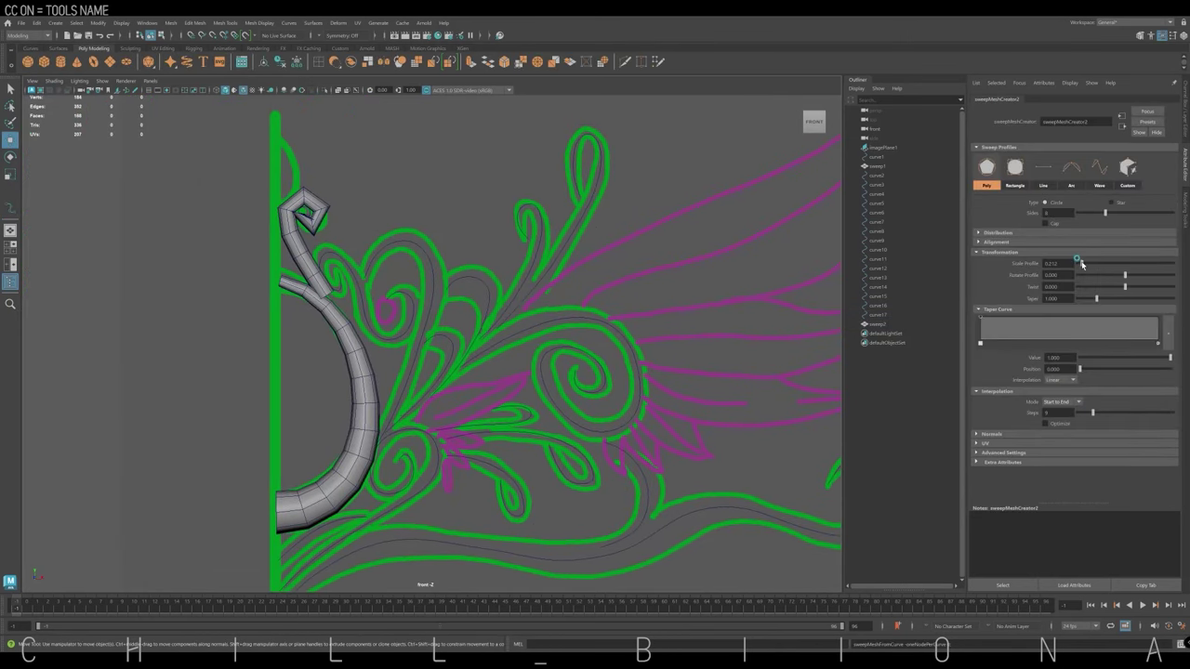
{"action": "left_click_drag", "start_coordinate": [1110, 412], "coordinate": [1116, 412]}
{"action": "mouse_move", "coordinate": [1158, 320]}
{"action": "left_mouse_down"}
{"action": "mouse_move", "coordinate": [1159, 335]}
{"action": "mouse_move", "coordinate": [1126, 318]}
{"action": "left_mouse_up"}
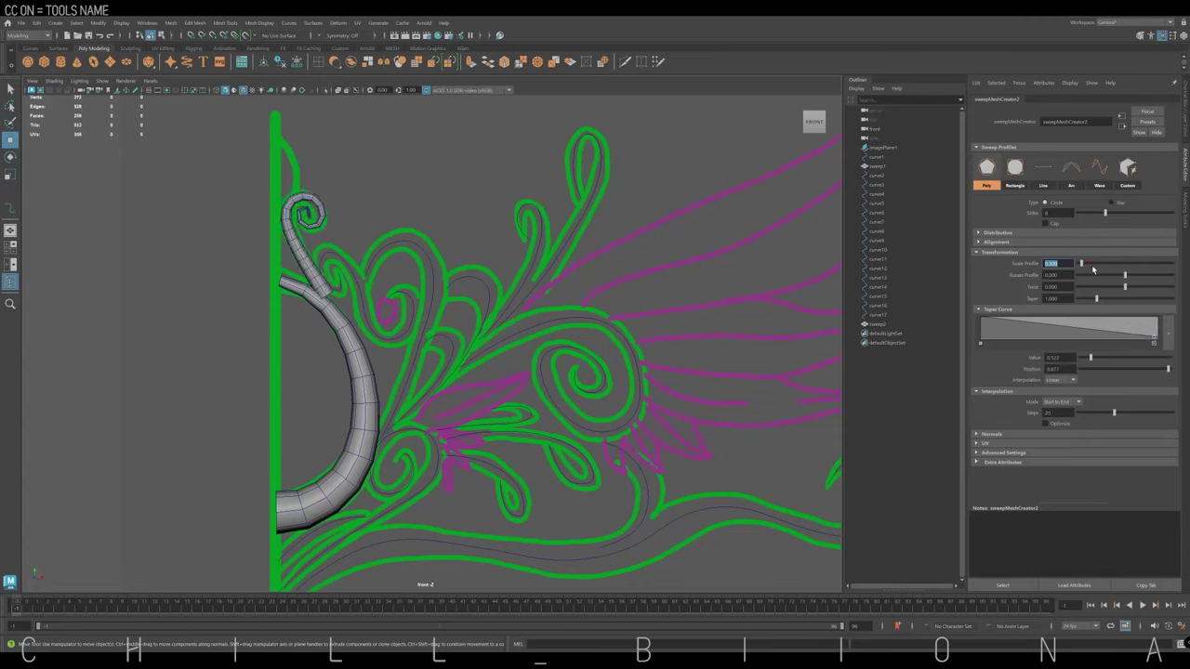
Sweep the next curled curve into a thin, smooth tube tapered toward both ends.
{"action": "left_click", "coordinate": [421, 300]}
{"action": "key", "text": "g"}
{"action": "left_click_drag", "start_coordinate": [1106, 412], "coordinate": [1127, 411]}
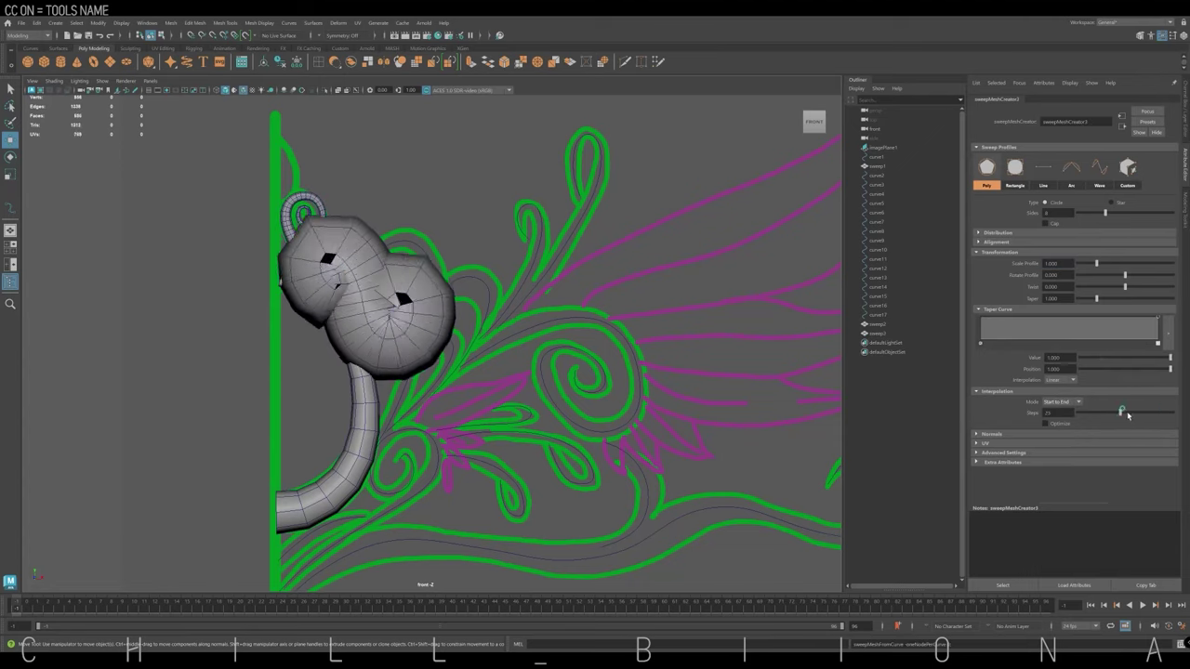
{"action": "left_click_drag", "start_coordinate": [1097, 264], "coordinate": [1083, 264]}
{"action": "left_click_drag", "start_coordinate": [1007, 324], "coordinate": [1071, 339]}
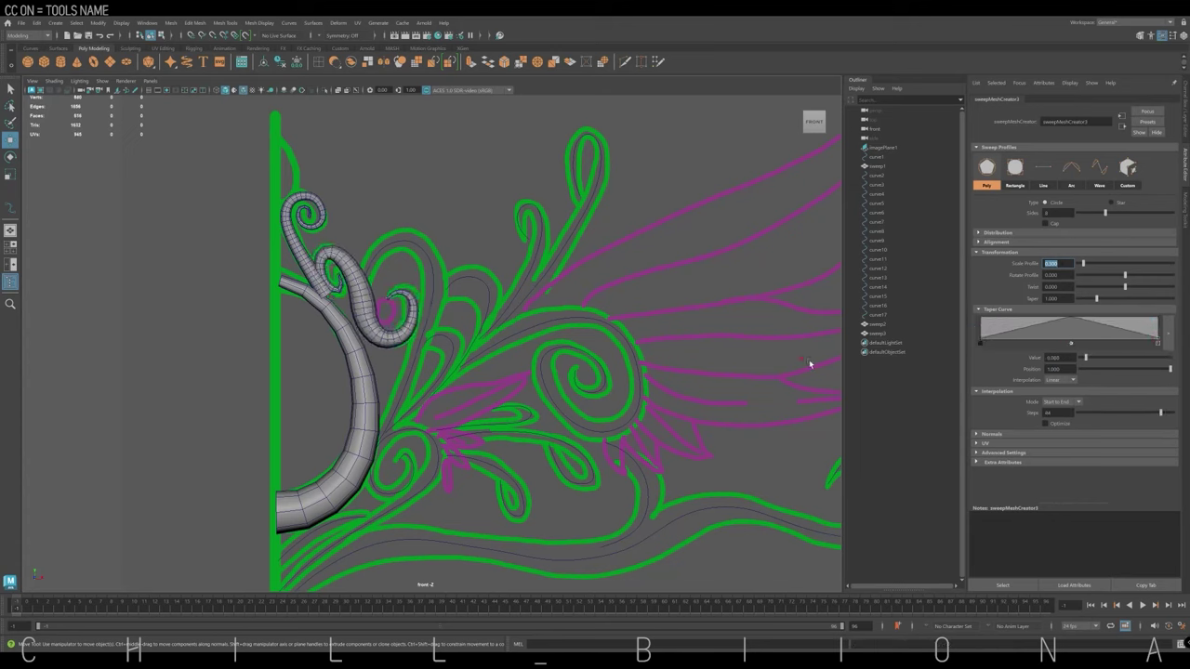
{"action": "left_click_drag", "start_coordinate": [1086, 264], "coordinate": [1081, 264]}
Sweep both looping curves into thin tubes with more steps, start-to-end interpolation and shaped thickness.
{"action": "left_click", "coordinate": [409, 306]}
{"action": "key", "text": "g"}
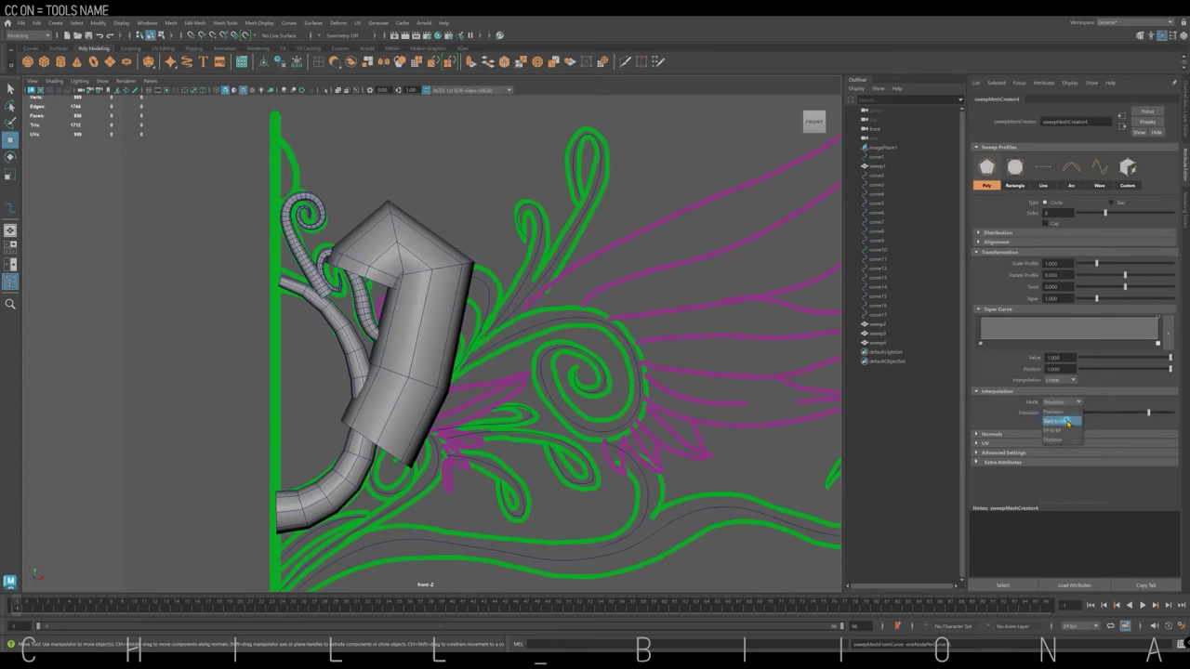
{"action": "left_click_drag", "start_coordinate": [1160, 412], "coordinate": [1114, 412]}
{"action": "left_click_drag", "start_coordinate": [1107, 264], "coordinate": [1081, 264]}
{"action": "left_click", "coordinate": [995, 344]}
{"action": "left_click_drag", "start_coordinate": [995, 344], "coordinate": [994, 327]}
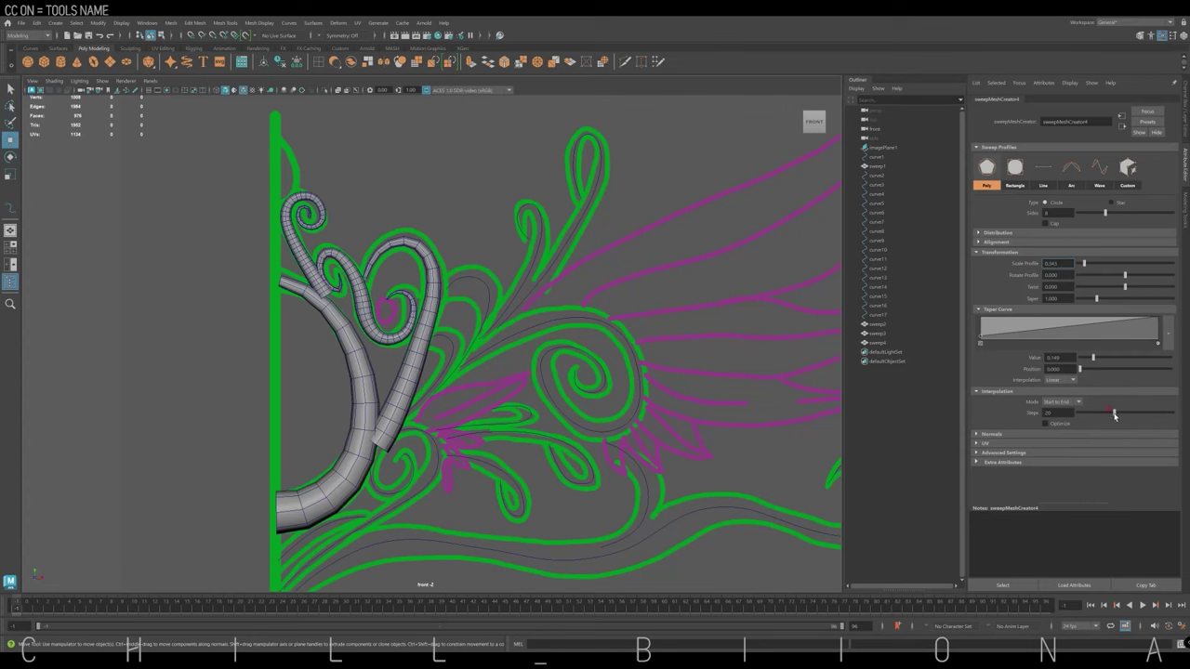
{"action": "left_click", "coordinate": [465, 313]}
{"action": "key", "text": "g"}
{"action": "mouse_move", "coordinate": [1145, 335]}
{"action": "left_mouse_down"}
{"action": "mouse_move", "coordinate": [1068, 329]}
{"action": "mouse_move", "coordinate": [1160, 342]}
{"action": "left_mouse_up"}
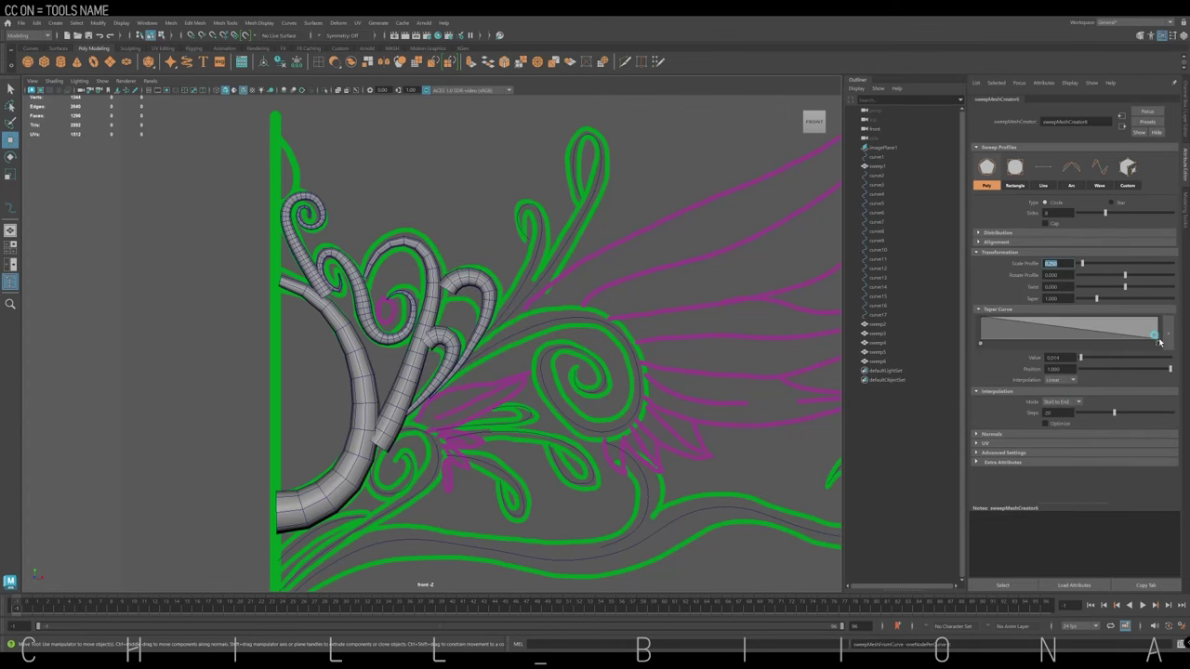
Sweep the upper curve with profile scale 0.25, tapering the tube at its ends.
{"action": "left_click", "coordinate": [818, 222]}
{"action": "left_click", "coordinate": [877, 156]}
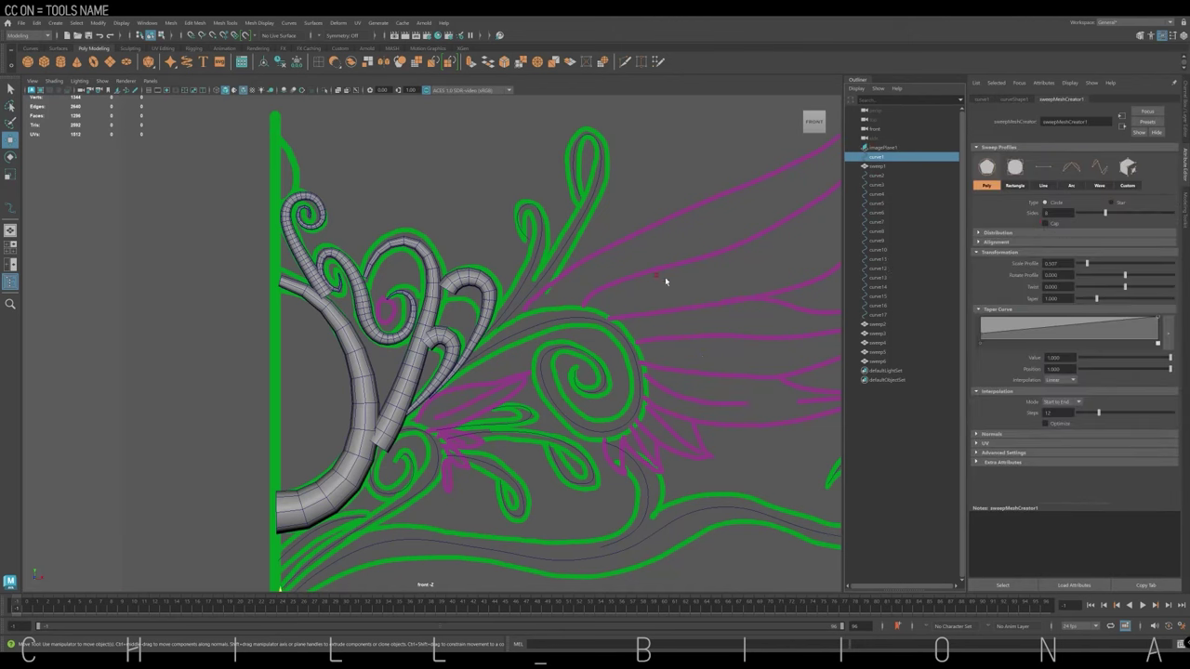
{"action": "left_click", "coordinate": [187, 62]}
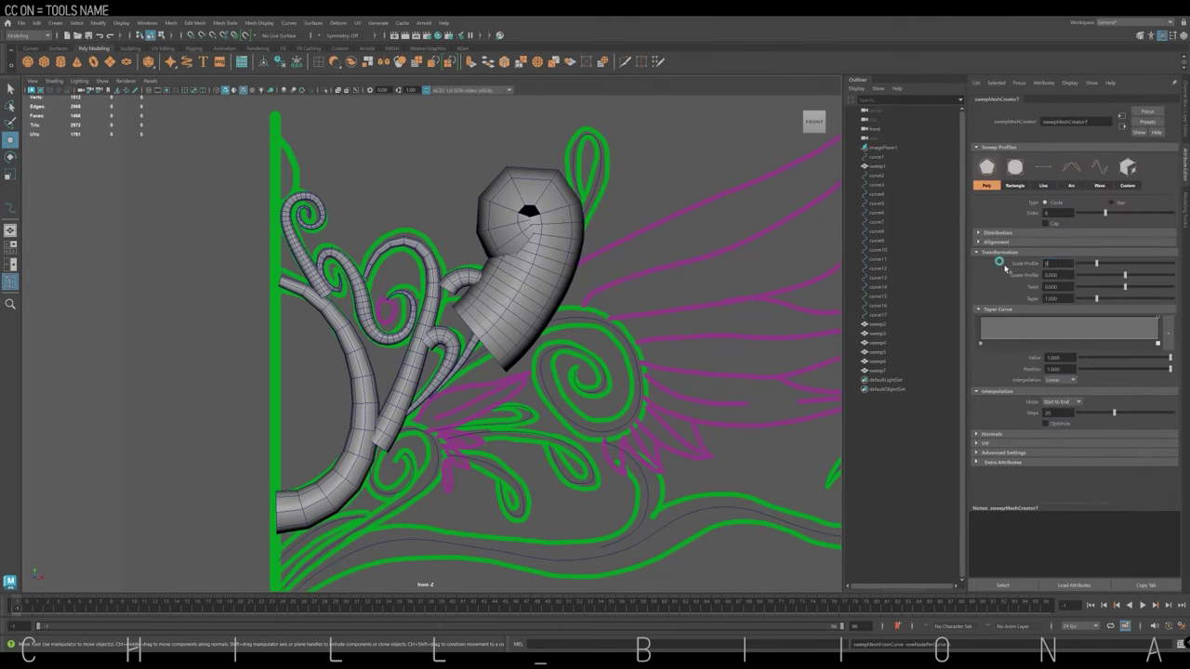
{"action": "type", "text": ".25"}
{"action": "key", "text": "Return"}
{"action": "left_click_drag", "start_coordinate": [1063, 321], "coordinate": [980, 343]}
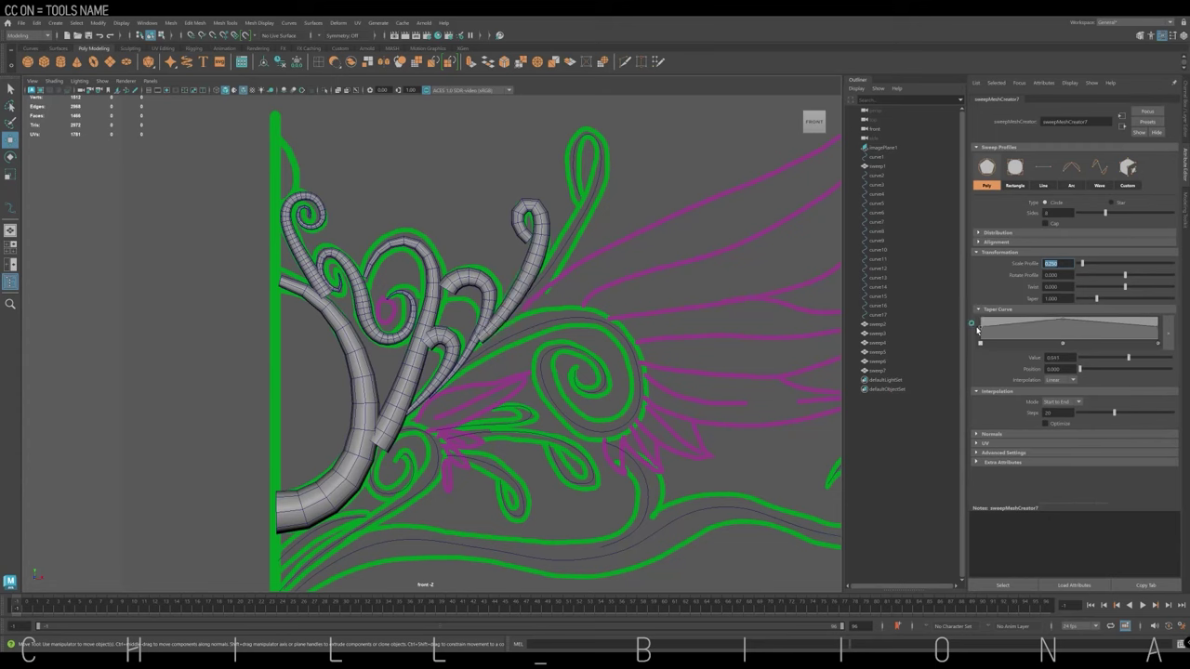
Sweep the tall upper curve into a tube that ramps up from a point.
{"action": "left_click", "coordinate": [584, 148]}
{"action": "key", "text": "g"}
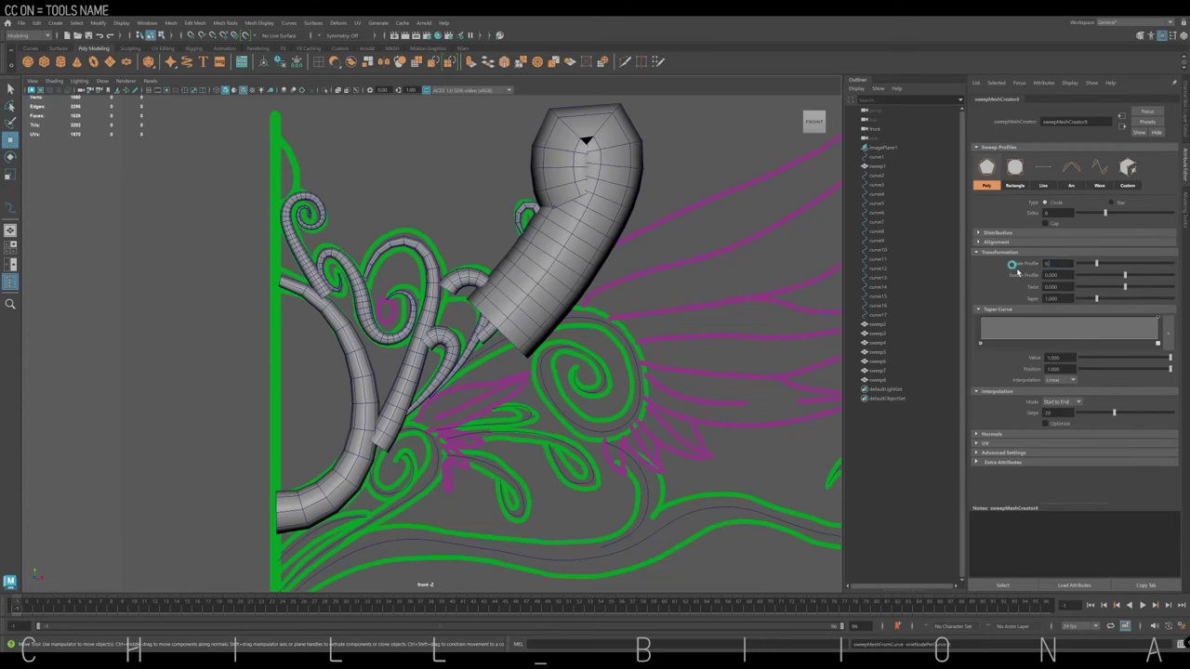
{"action": "mouse_move", "coordinate": [980, 319]}
{"action": "left_mouse_down"}
{"action": "mouse_move", "coordinate": [977, 330]}
{"action": "mouse_move", "coordinate": [1069, 327]}
{"action": "left_mouse_up"}
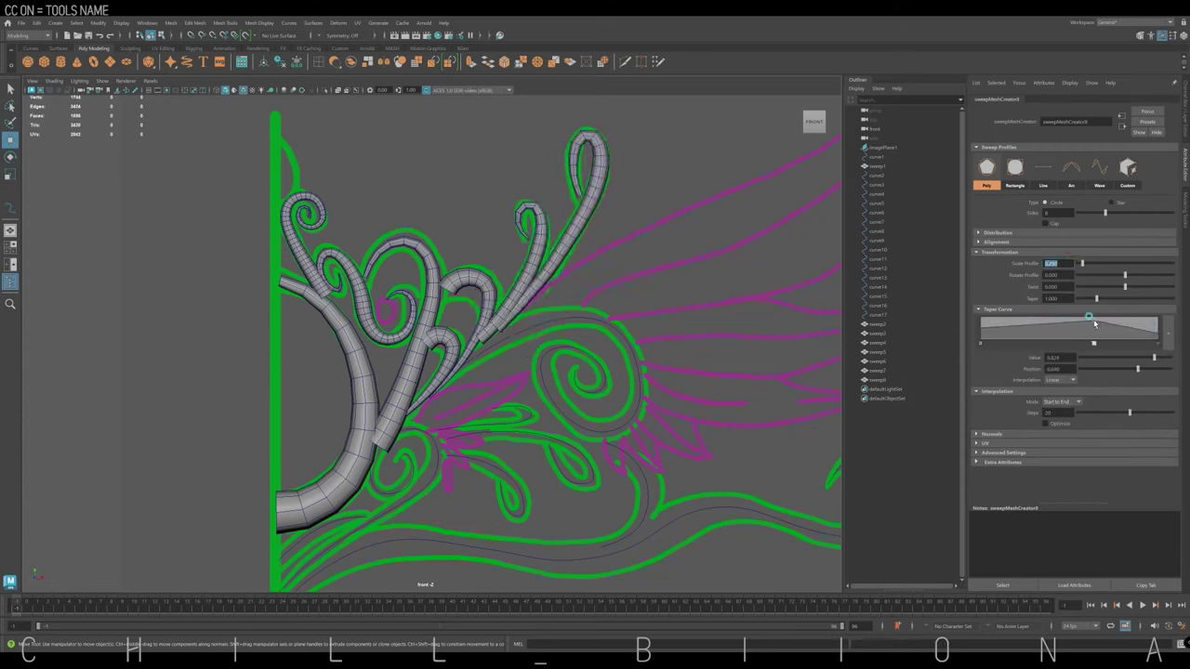
Sweep the large spiral into a thin, smooth tube with a ramped taper toward its end.
{"action": "left_click", "coordinate": [585, 322]}
{"action": "key", "text": "g"}
{"action": "left_click_drag", "start_coordinate": [1142, 415], "coordinate": [1157, 413]}
{"action": "left_click_drag", "start_coordinate": [1098, 263], "coordinate": [1084, 263]}
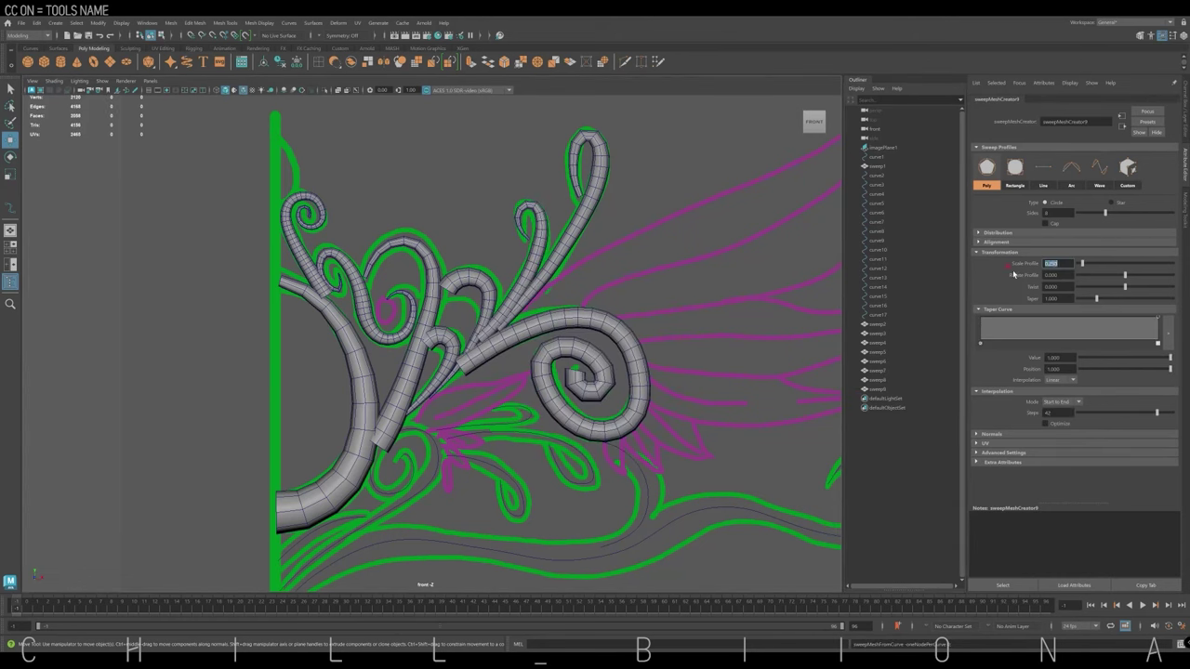
{"action": "mouse_move", "coordinate": [979, 319]}
{"action": "left_mouse_down"}
{"action": "mouse_move", "coordinate": [1075, 335]}
{"action": "mouse_move", "coordinate": [997, 324]}
{"action": "mouse_move", "coordinate": [1069, 326]}
{"action": "left_mouse_up"}
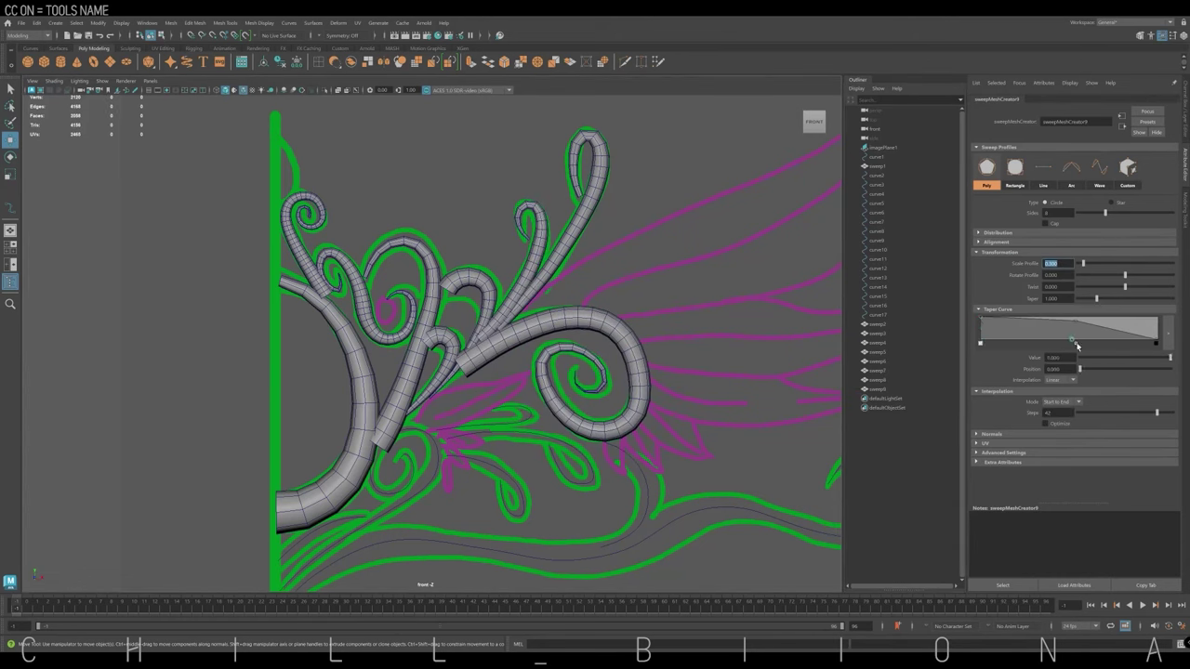
{"action": "left_click_drag", "start_coordinate": [1158, 412], "coordinate": [1160, 413]}
{"action": "left_click_drag", "start_coordinate": [1069, 325], "coordinate": [1104, 319]}
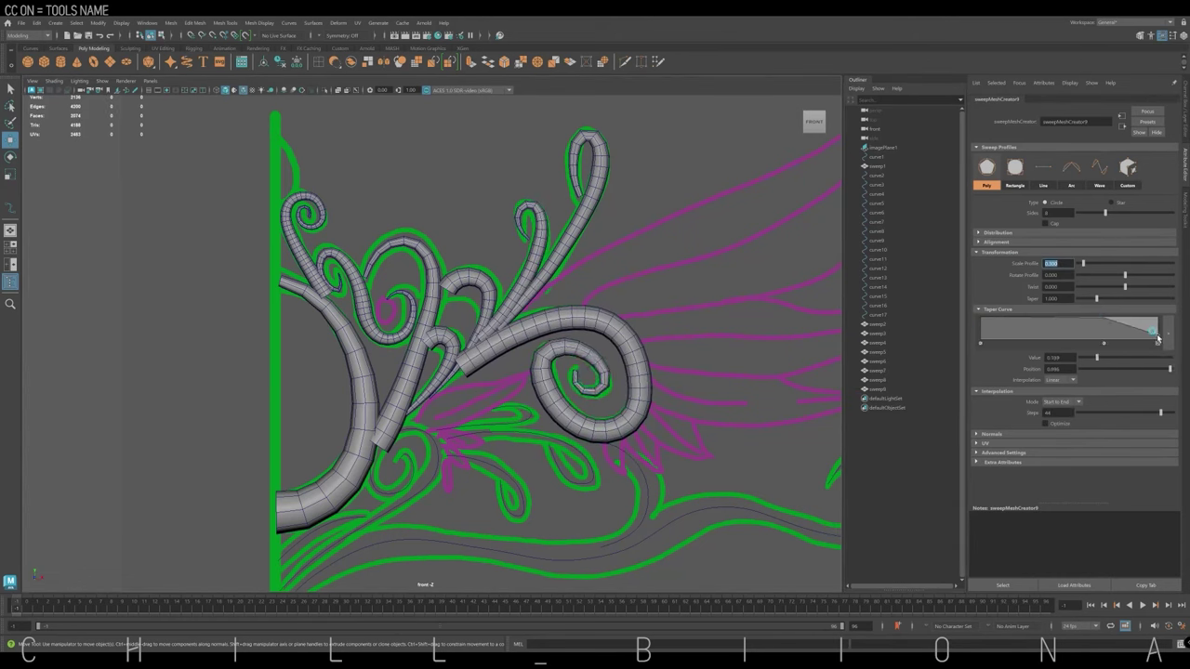
Sweep the small curls and lower-left curve into tubes with start-to-end interpolation, tapered to points.
{"action": "left_click", "coordinate": [531, 416]}
{"action": "key", "text": "g"}
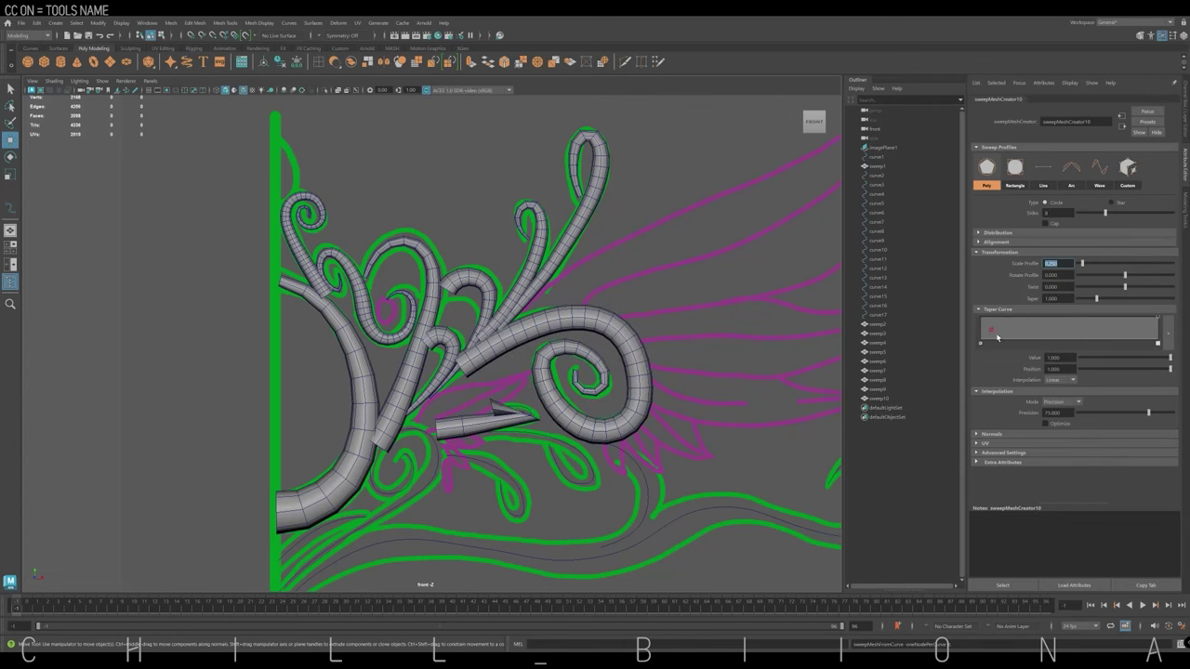
{"action": "left_click", "coordinate": [531, 451]}
{"action": "key", "text": "g"}
{"action": "left_click_drag", "start_coordinate": [1157, 323], "coordinate": [1160, 340]}
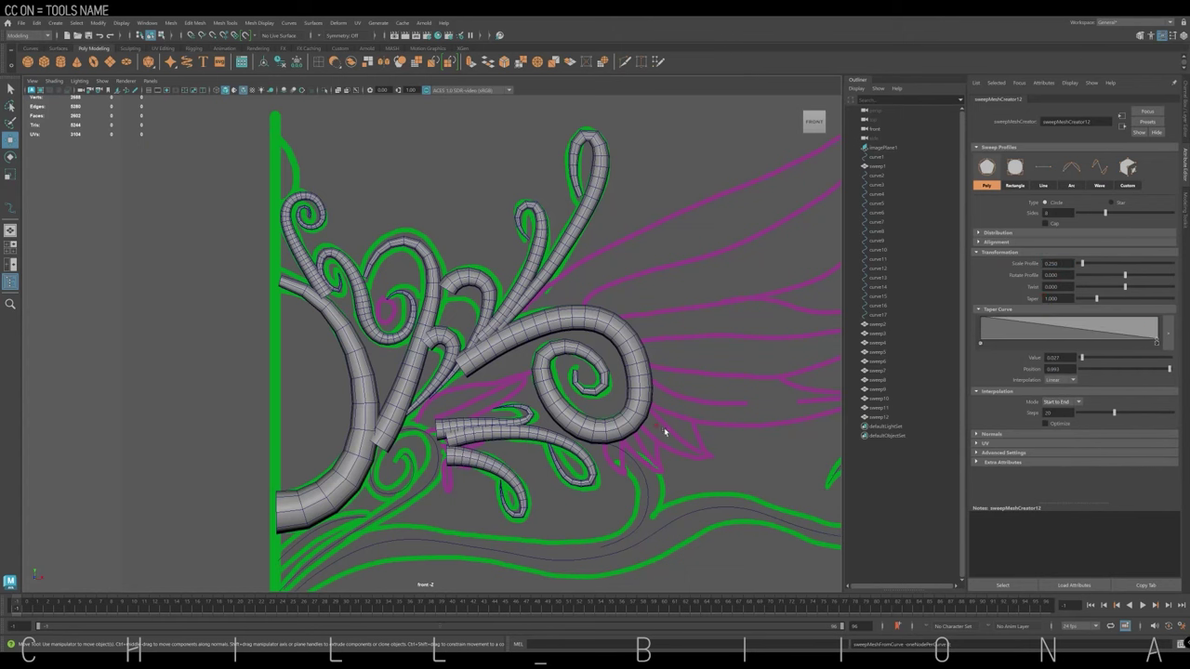
{"action": "left_click_drag", "start_coordinate": [664, 424], "coordinate": [493, 339], "text": "alt"}
{"action": "left_click", "coordinate": [1060, 402]}
{"action": "left_click", "coordinate": [1060, 428]}
{"action": "left_click_drag", "start_coordinate": [1028, 320], "coordinate": [1027, 342]}
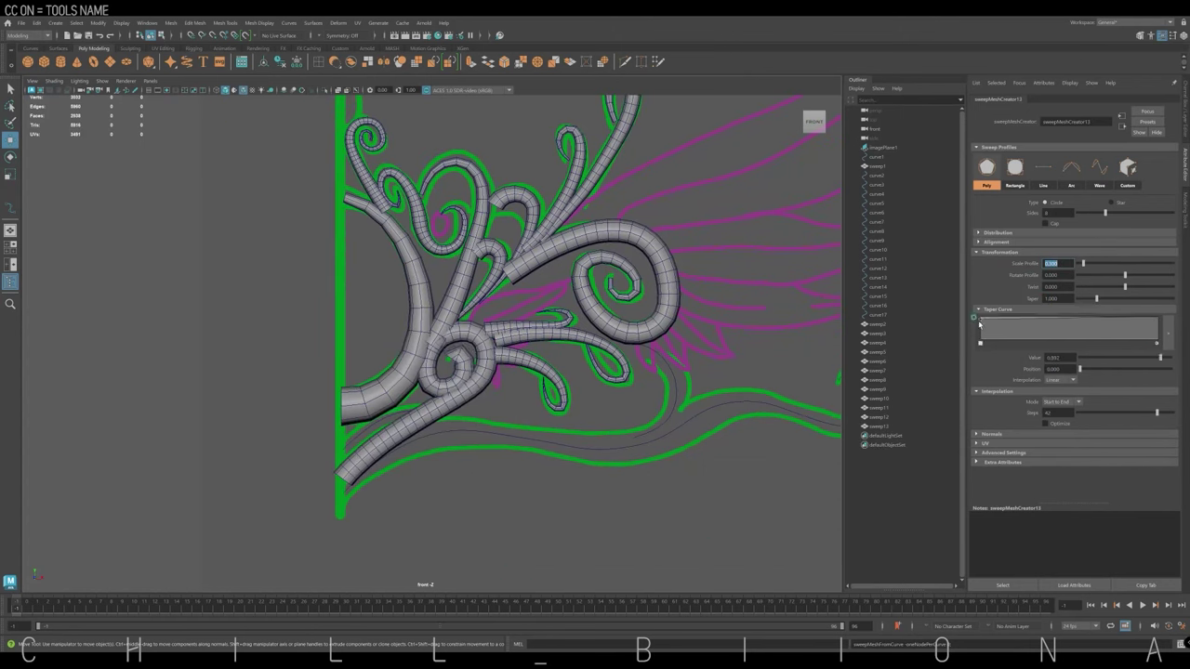
{"action": "left_click_drag", "start_coordinate": [1110, 356], "coordinate": [1098, 359]}
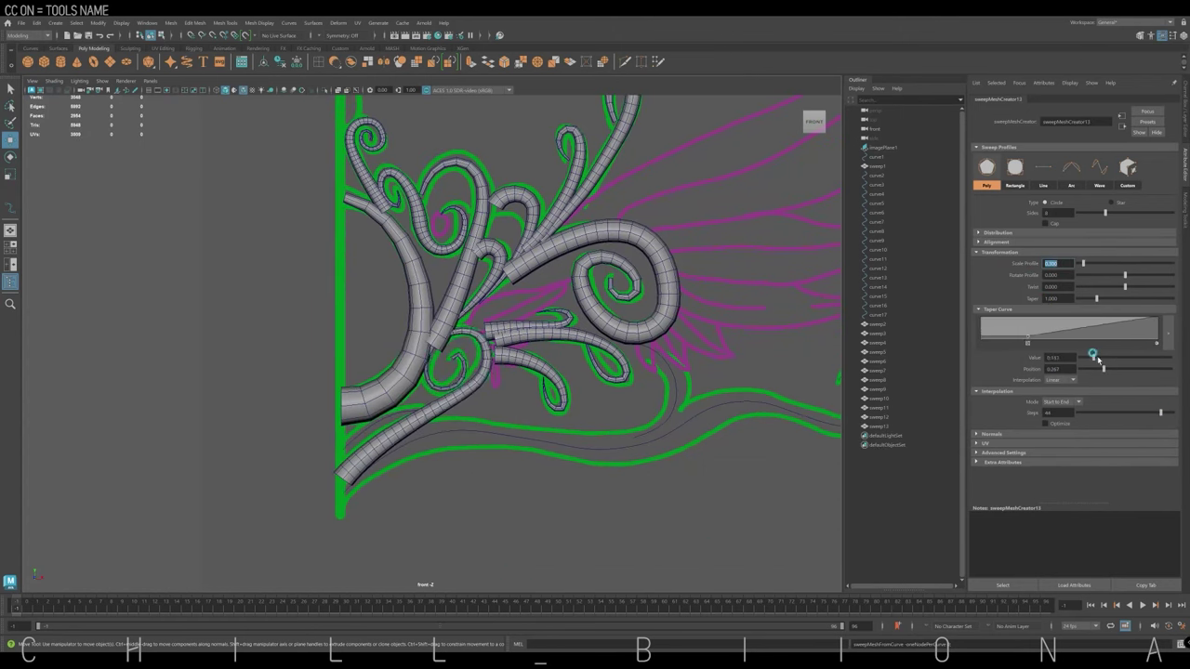
{"action": "left_click", "coordinate": [404, 407]}
{"action": "key", "text": "g"}
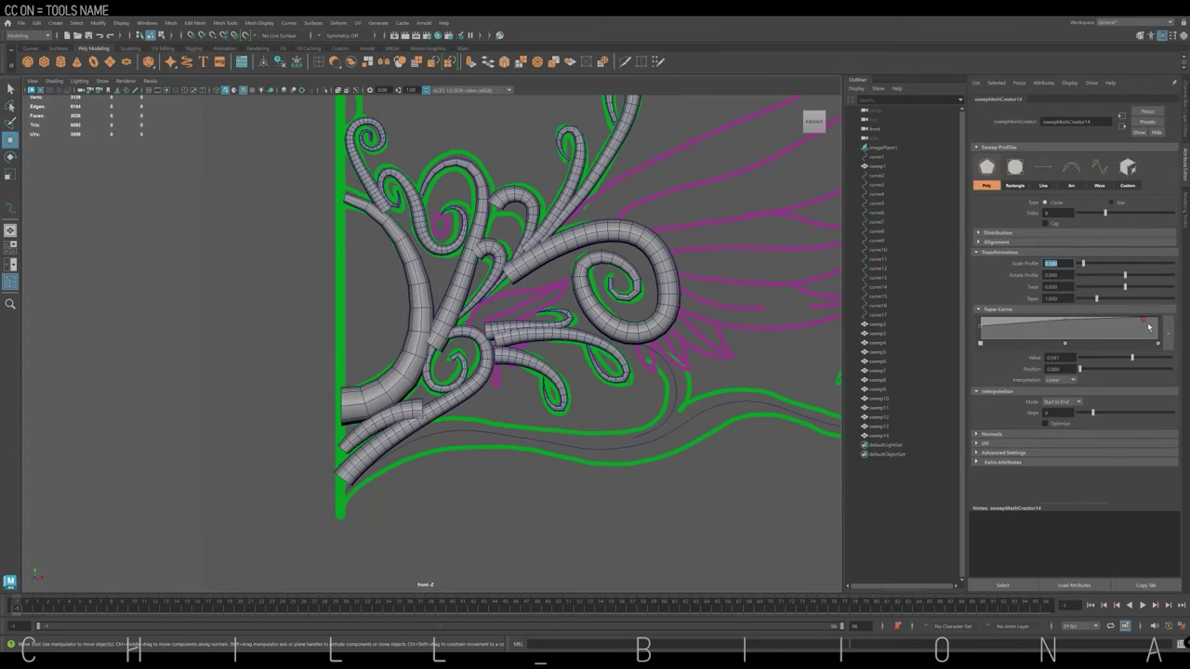
Sweep the long lower wave into a tube that tapers to a thin curled end.
{"action": "left_click", "coordinate": [731, 404]}
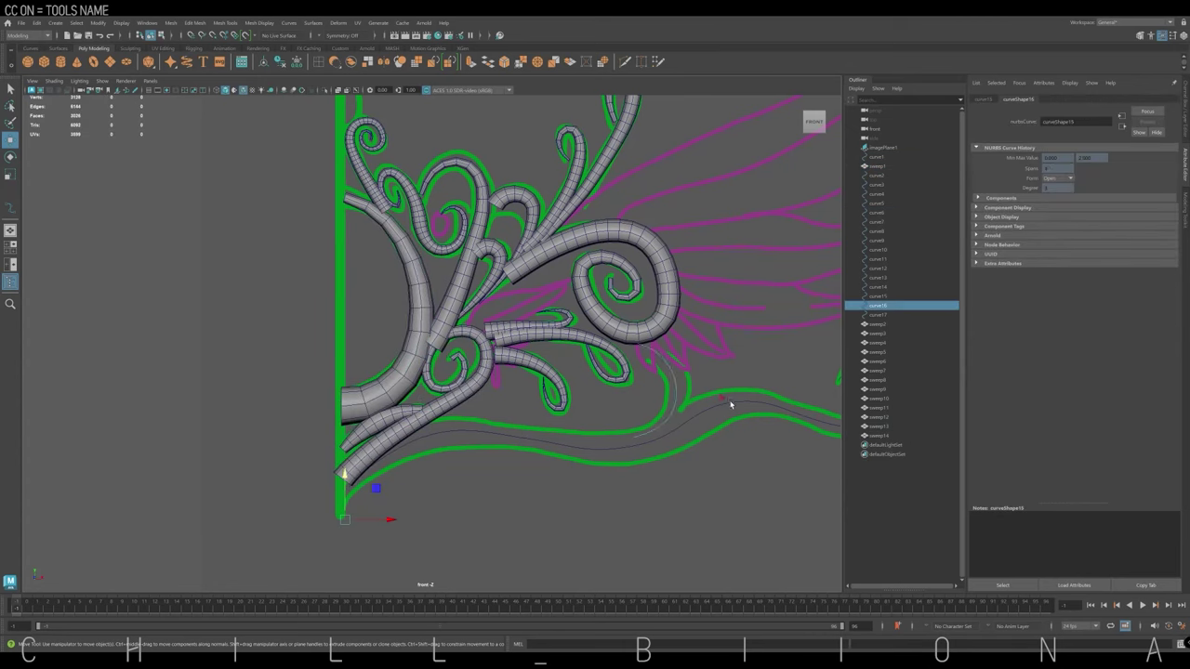
{"action": "key", "text": "g"}
{"action": "key", "text": "Return"}
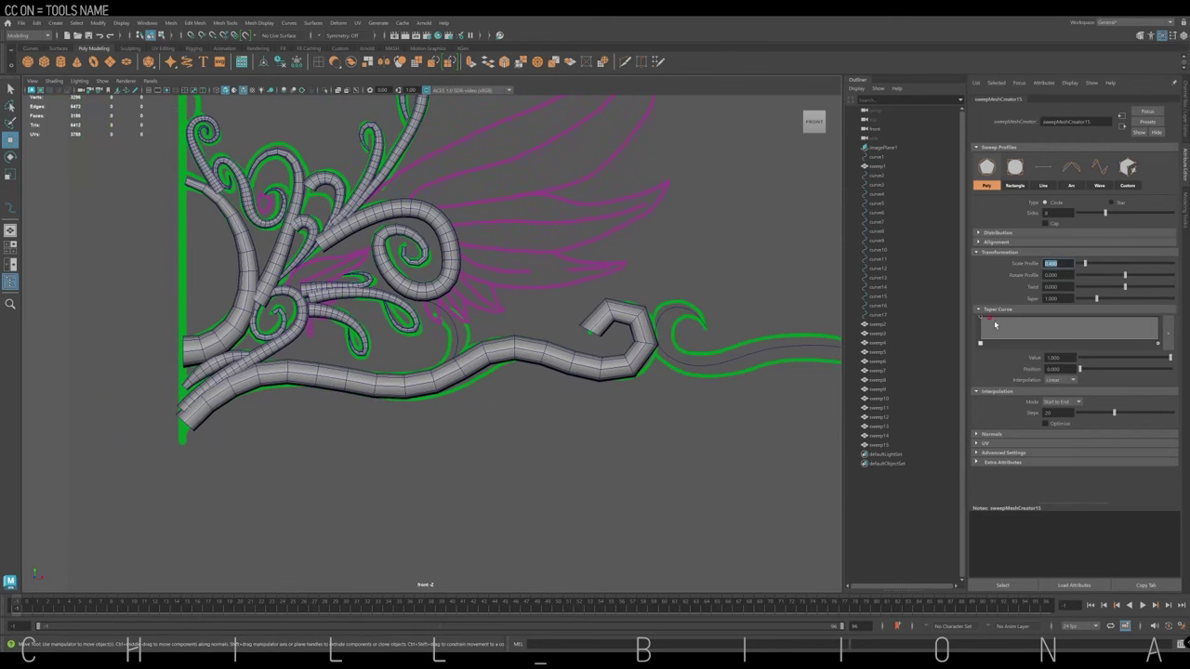
{"action": "left_click_drag", "start_coordinate": [1158, 322], "coordinate": [773, 376]}
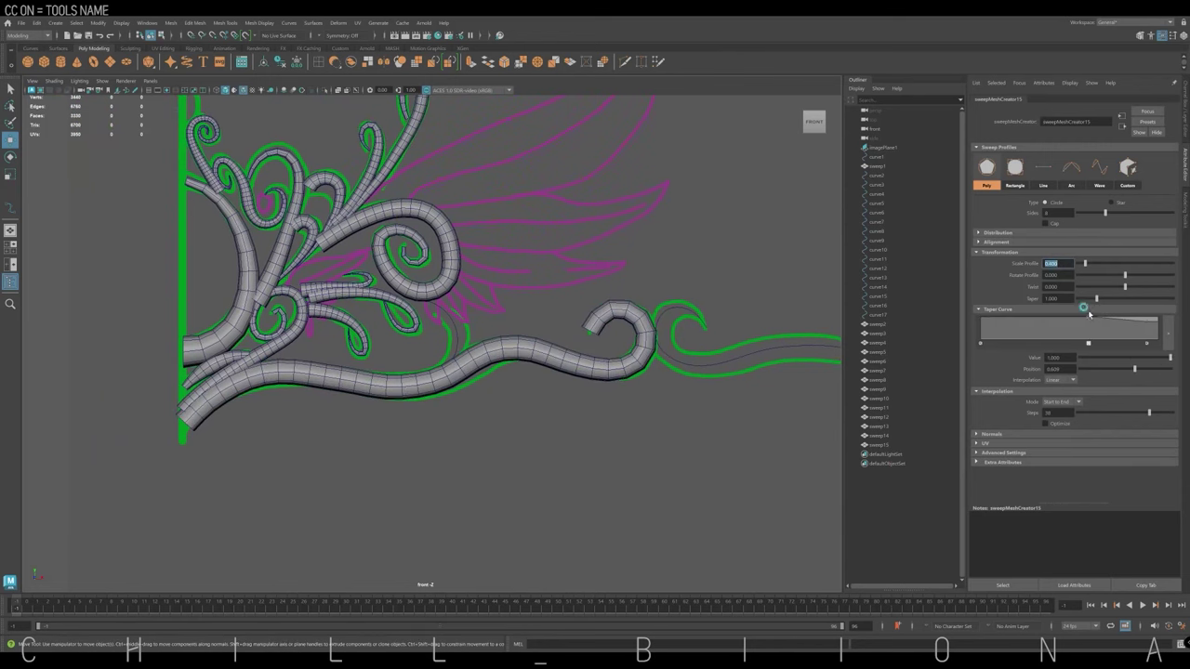
Sweep the curl at the wave's end into a thin, tapered tube.
{"action": "left_click", "coordinate": [772, 377]}
{"action": "key", "text": "g"}
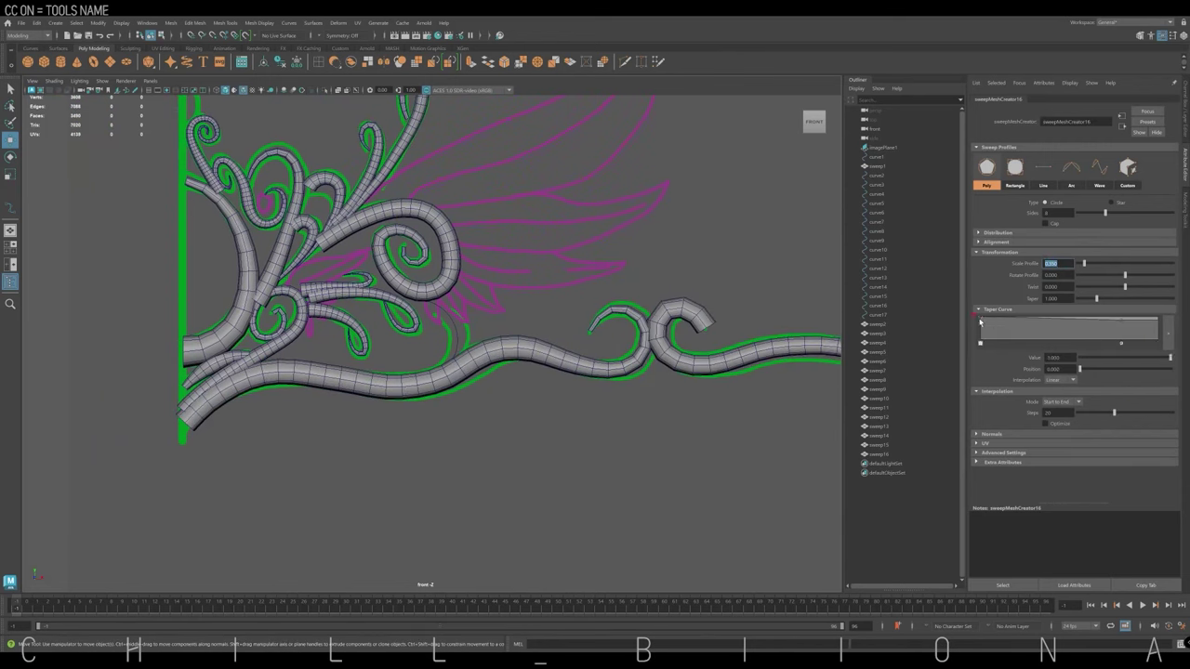
{"action": "left_click_drag", "start_coordinate": [981, 323], "coordinate": [978, 335]}
Frame and zoom on the new tubes to inspect them, then select the central rising tube.
{"action": "key", "text": "Up"}
{"action": "key", "text": "Up"}
{"action": "key", "text": "Up"}
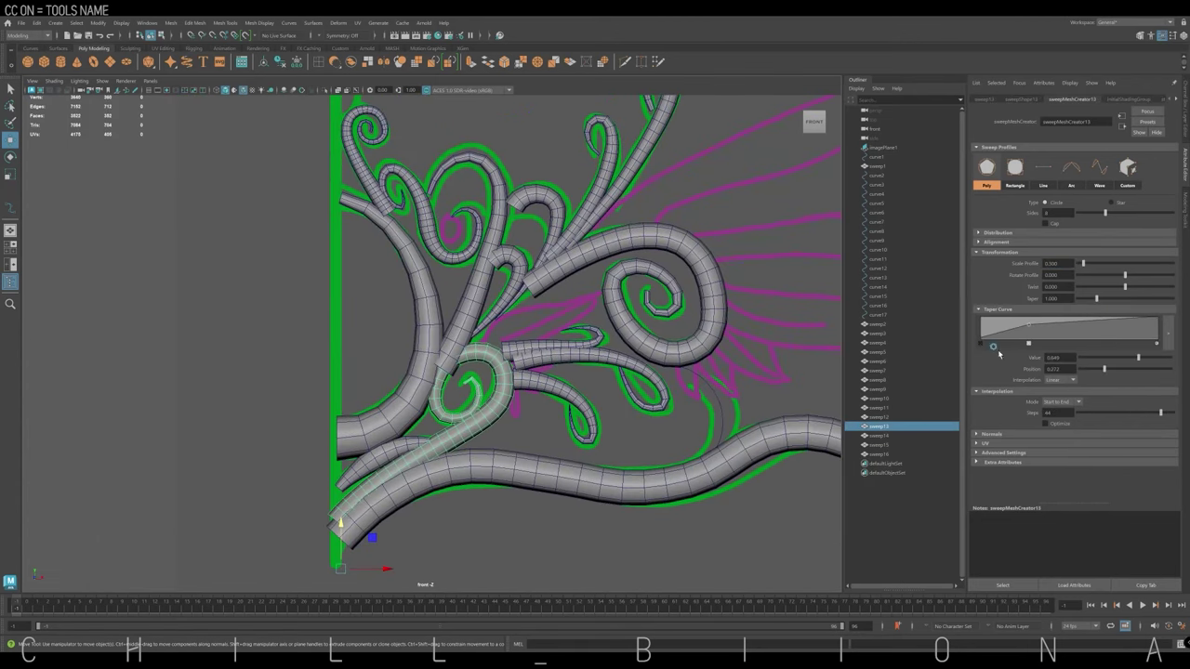
{"action": "scroll", "coordinate": [617, 337], "scroll_direction": "down", "scroll_amount": 5}
{"action": "scroll", "coordinate": [568, 368], "scroll_direction": "up", "scroll_amount": 5}
{"action": "key", "text": "Down"}
{"action": "scroll", "coordinate": [568, 368], "scroll_direction": "down", "scroll_amount": 3}
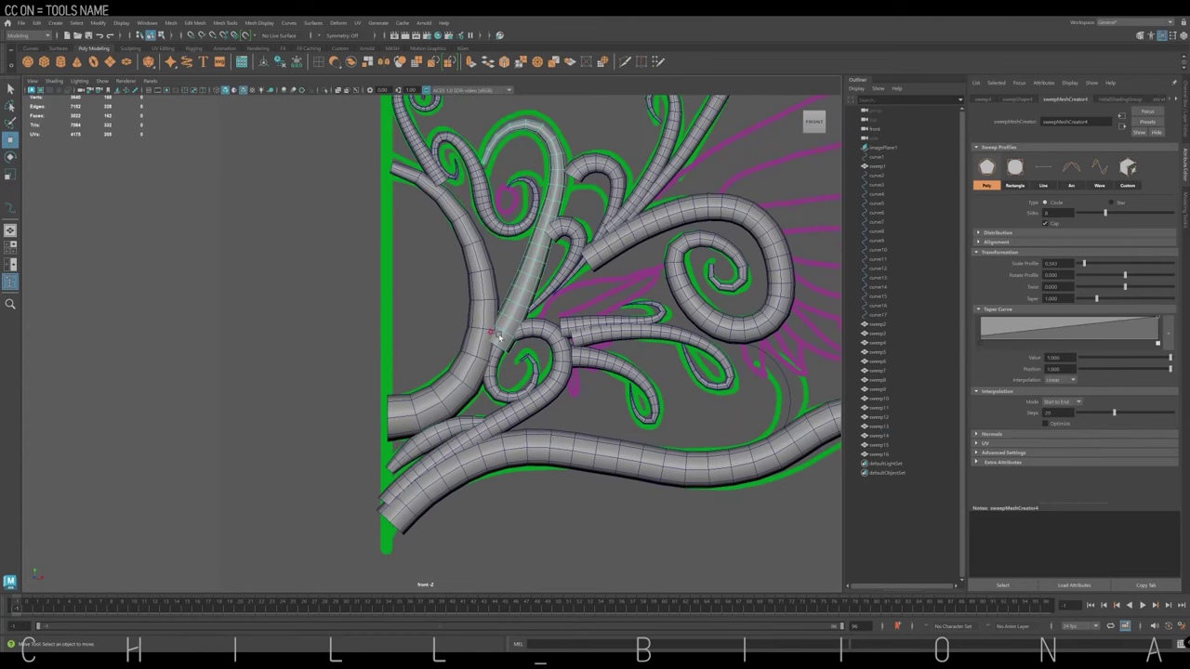
{"action": "left_click", "coordinate": [576, 316]}
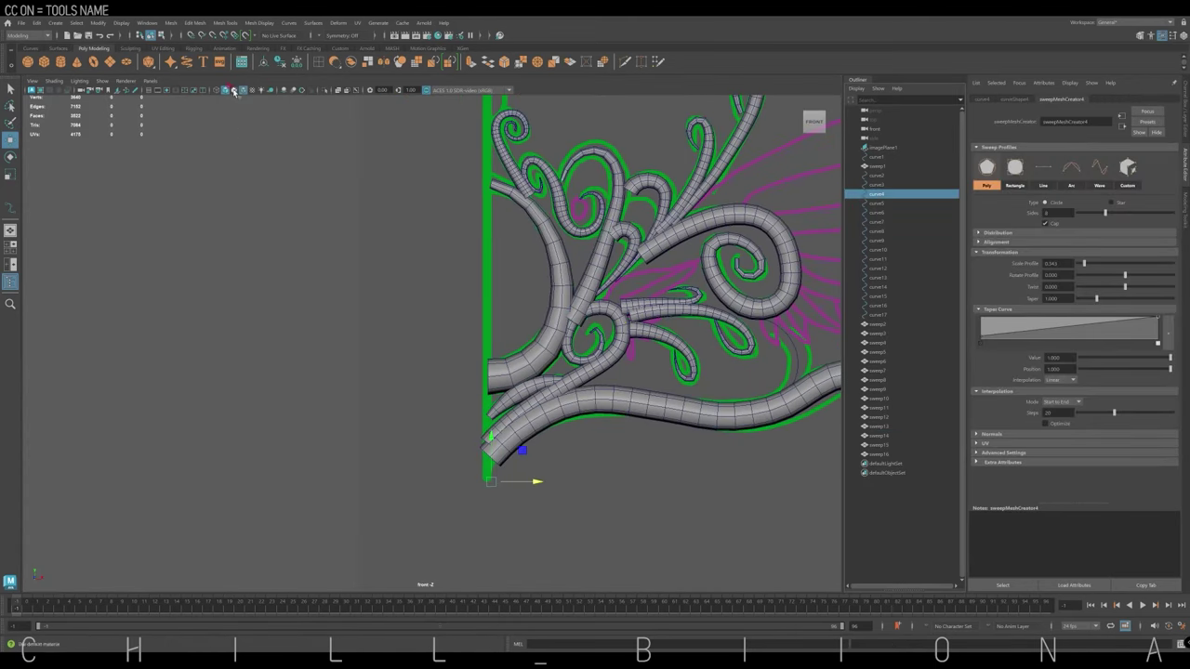
Isolate the scroll curve and drag its end point up into the spiral with the sweep manipulator.
{"action": "left_click", "coordinate": [325, 89]}
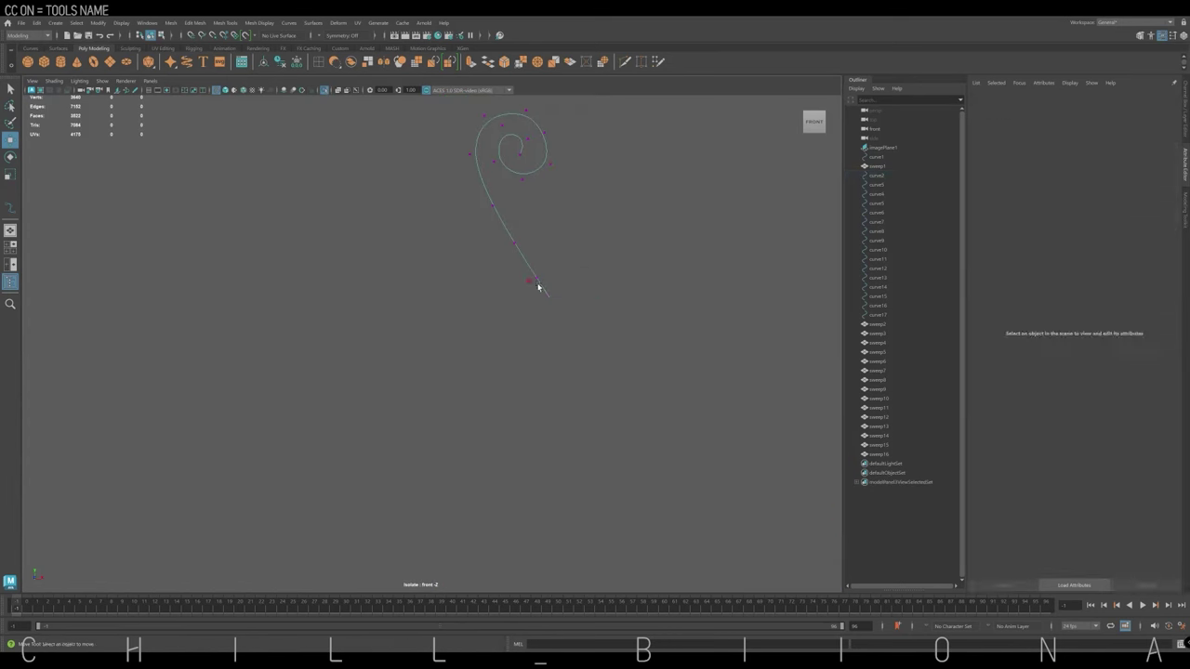
{"action": "left_click", "coordinate": [538, 287]}
{"action": "key", "text": "t"}
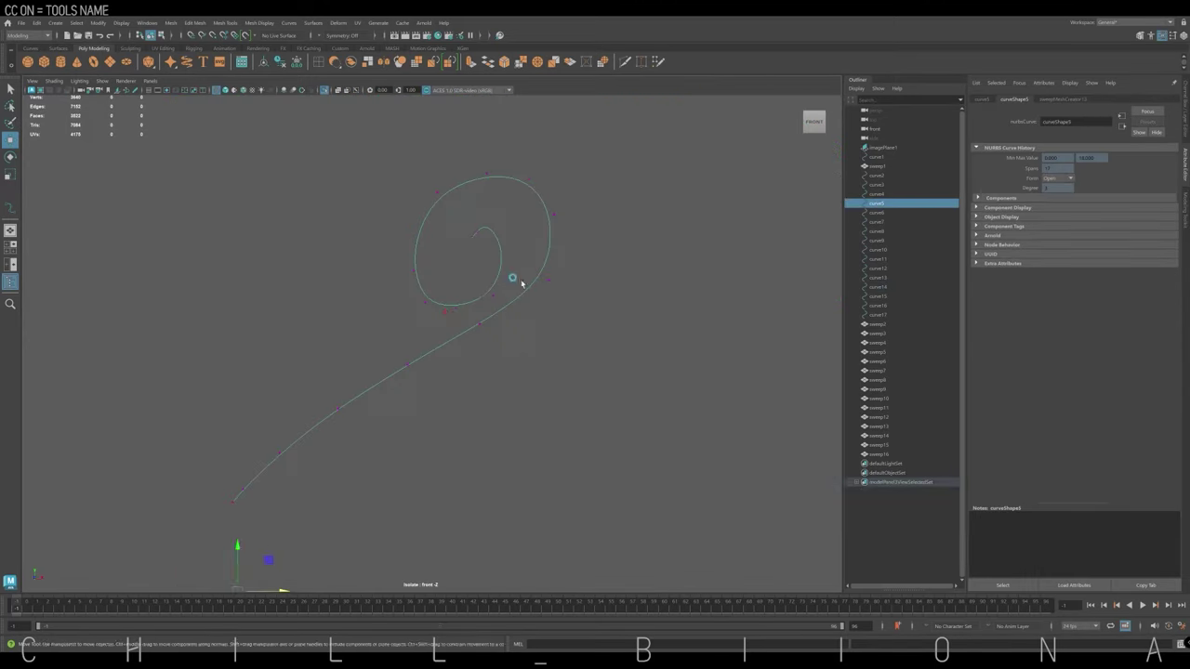
{"action": "left_click_drag", "start_coordinate": [480, 292], "coordinate": [490, 235]}
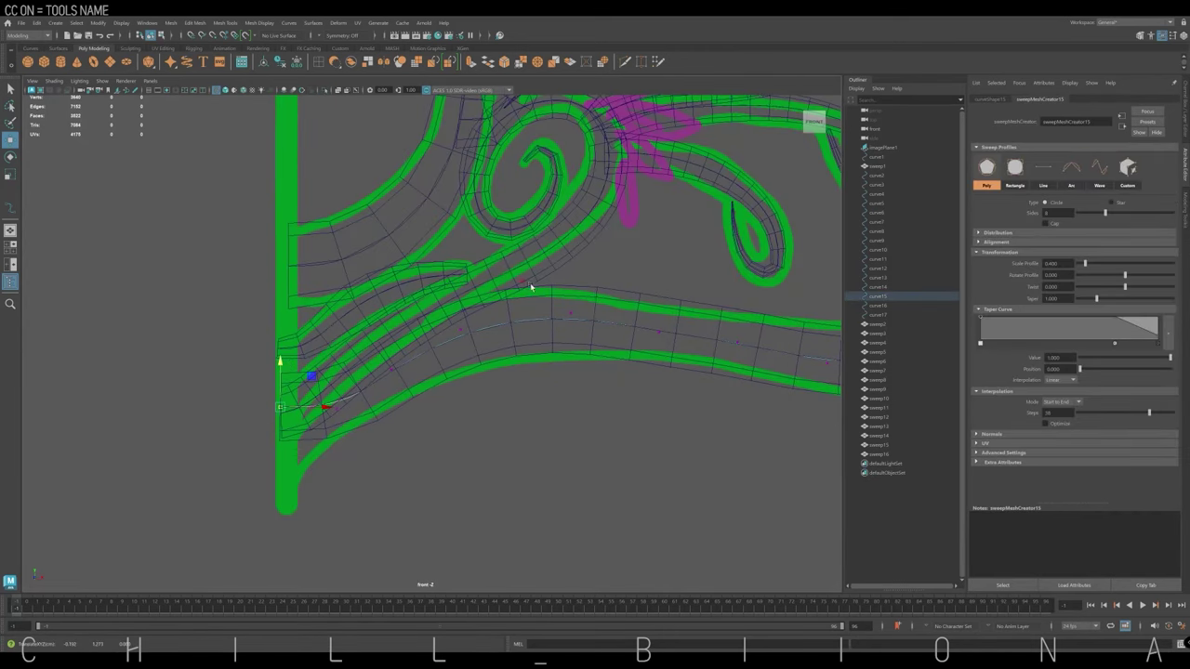
Move the lower strand's left end up and to the right.
{"action": "left_click_drag", "start_coordinate": [281, 408], "coordinate": [344, 395]}
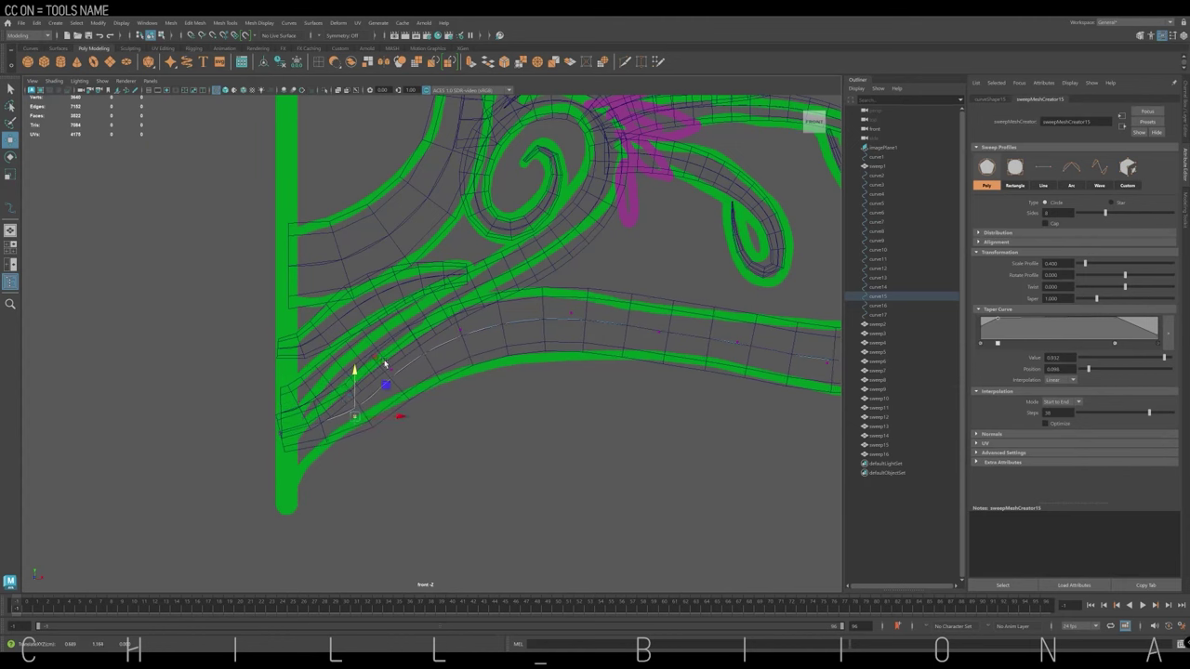
{"action": "scroll", "coordinate": [598, 380], "scroll_direction": "down", "scroll_amount": 3}
{"action": "scroll", "coordinate": [435, 300], "scroll_direction": "up", "scroll_amount": 3}
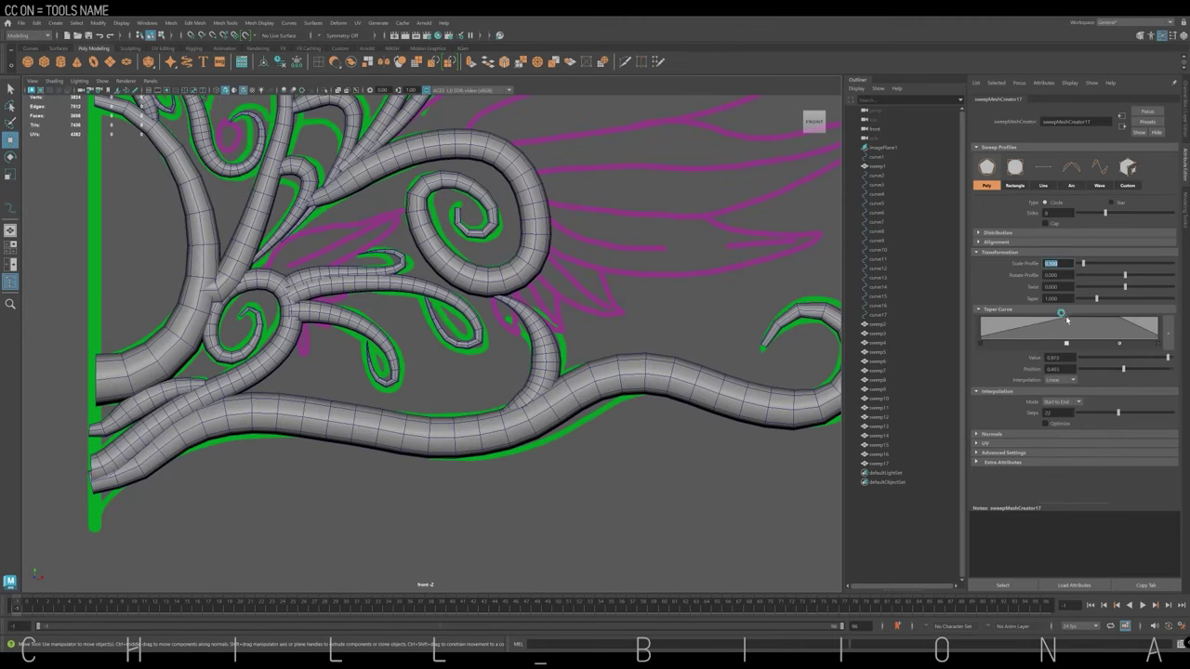
Taper the other strand to points at both ends with fewer interpolation steps, then frame everything.
{"action": "left_click_drag", "start_coordinate": [1109, 322], "coordinate": [1099, 320]}
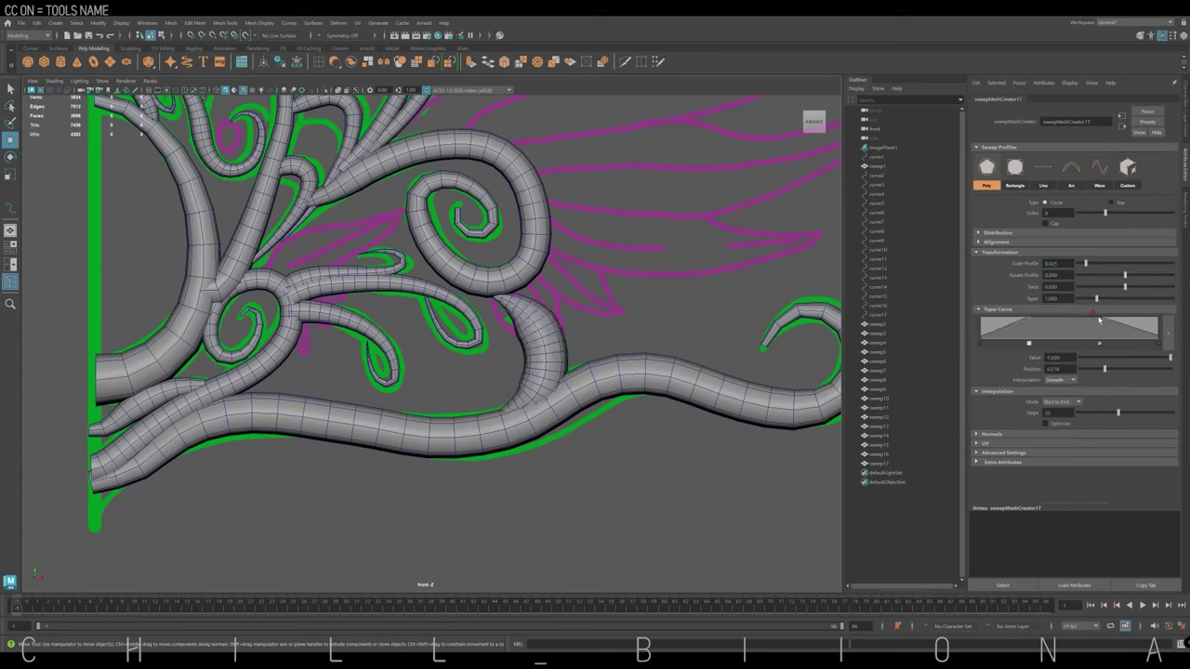
{"action": "left_click_drag", "start_coordinate": [1118, 414], "coordinate": [1087, 413]}
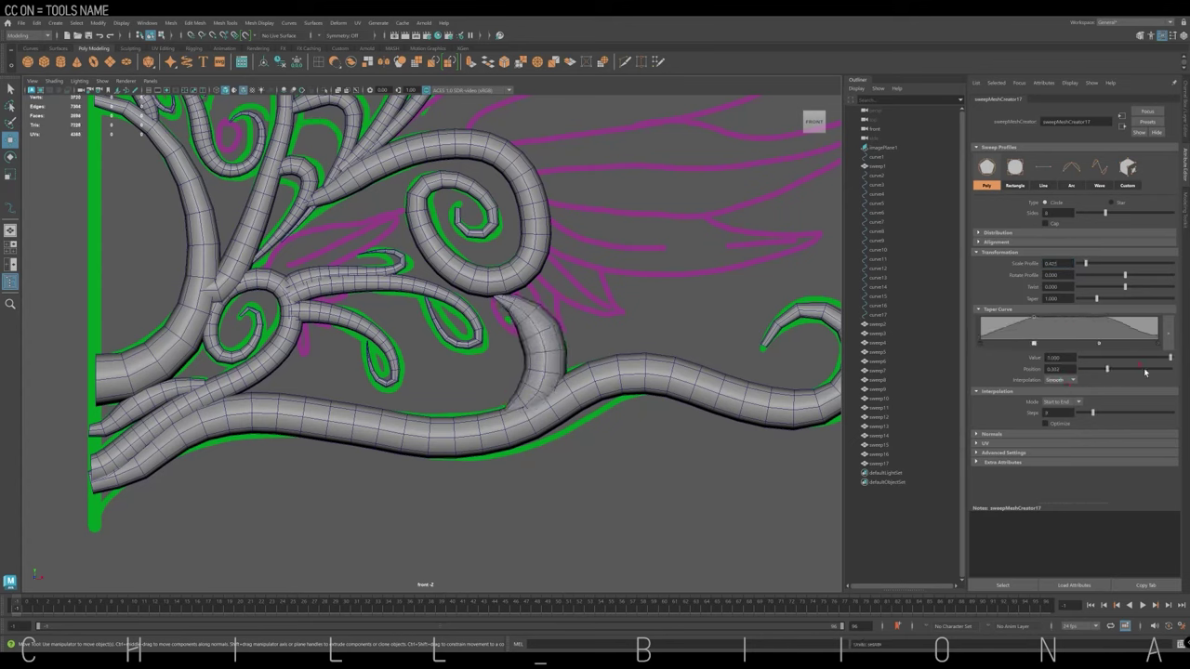
{"action": "key", "text": "a"}
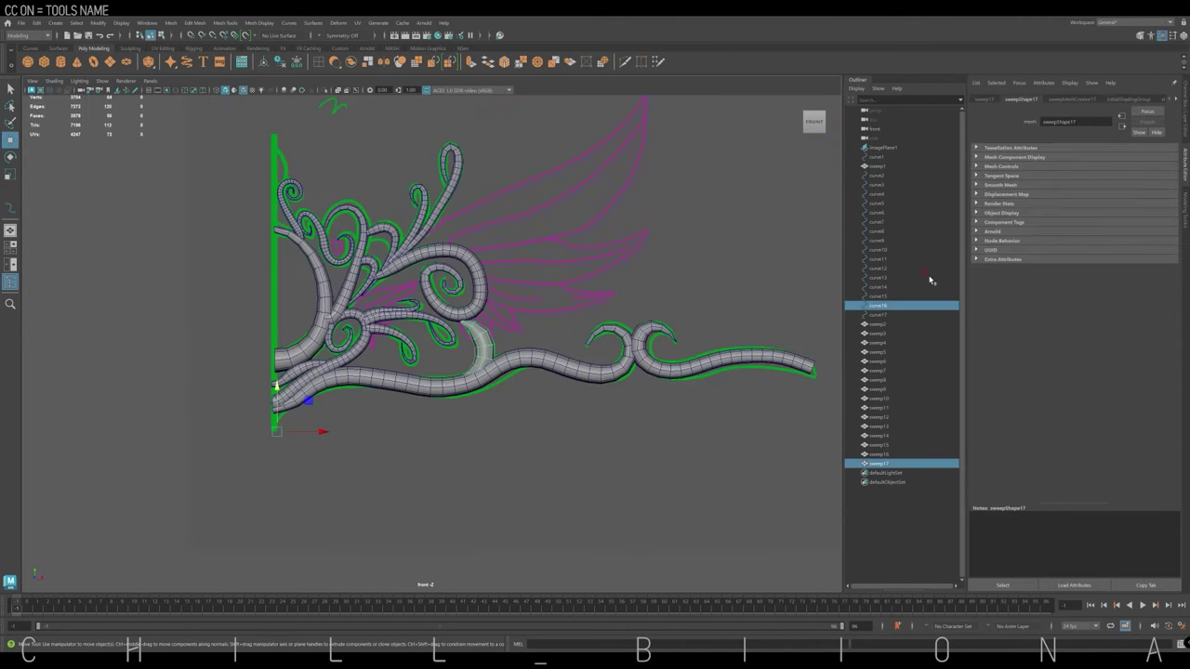
{"action": "left_click", "coordinate": [710, 284]}
Create a polygon sphere, move it onto the pole top and shrink it to bead size.
{"action": "key", "text": "space"}
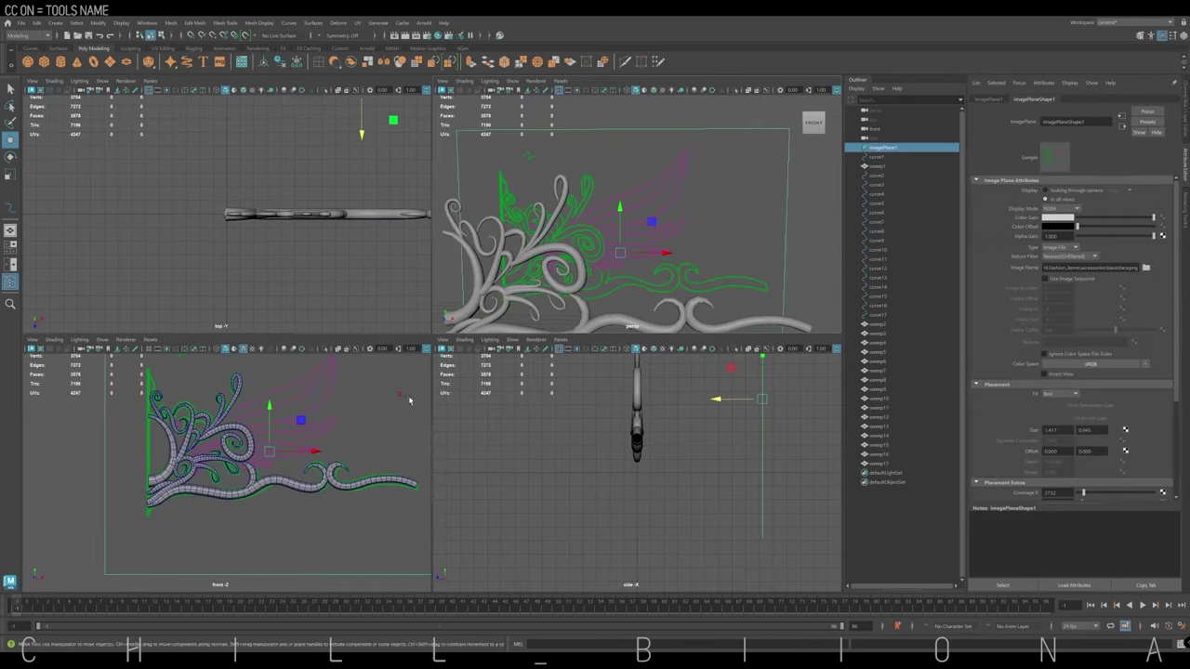
{"action": "key", "text": "space"}
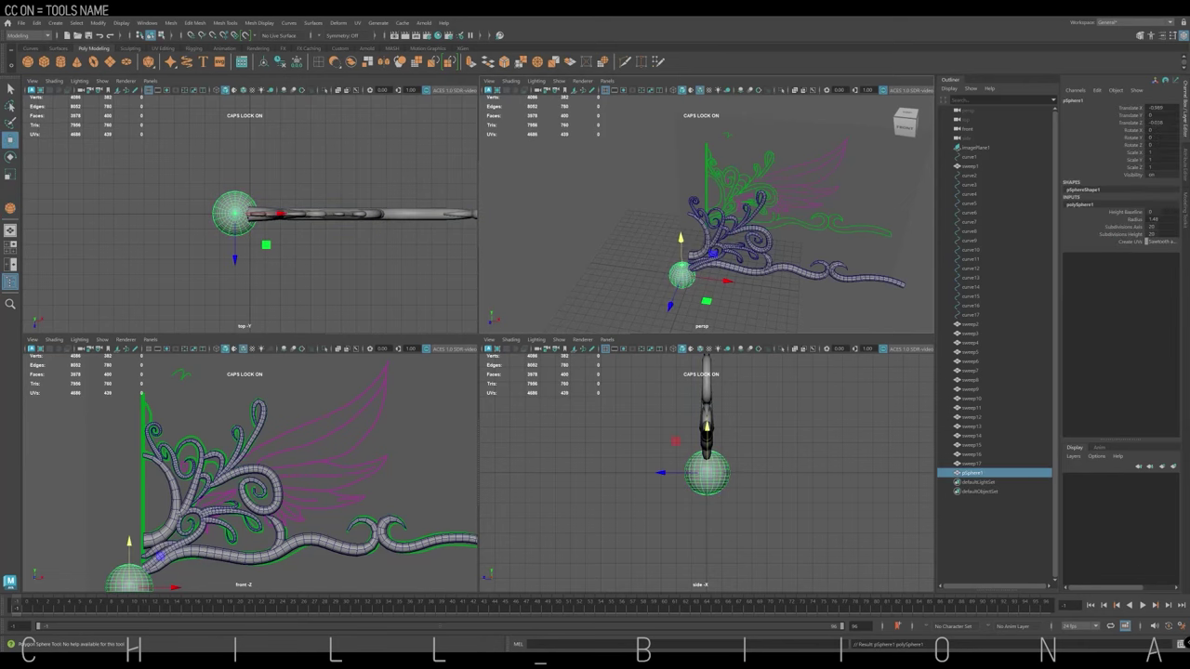
{"action": "left_click_drag", "start_coordinate": [273, 214], "coordinate": [288, 214]}
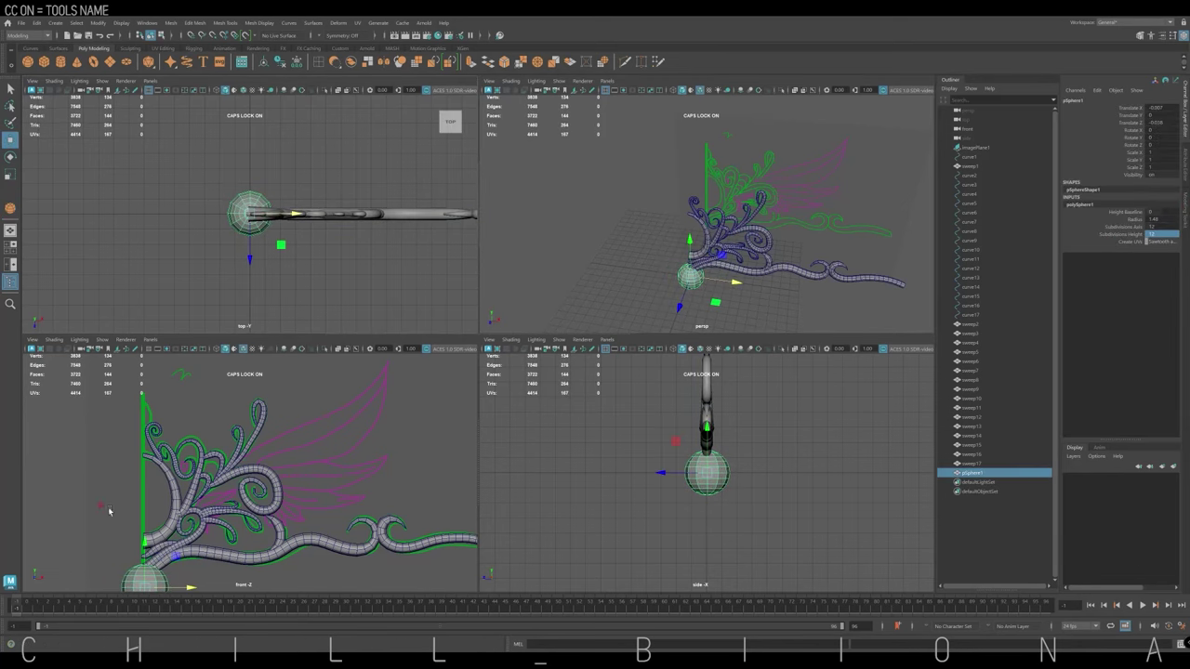
{"action": "left_click_drag", "start_coordinate": [144, 563], "coordinate": [145, 400]}
{"action": "key", "text": "space"}
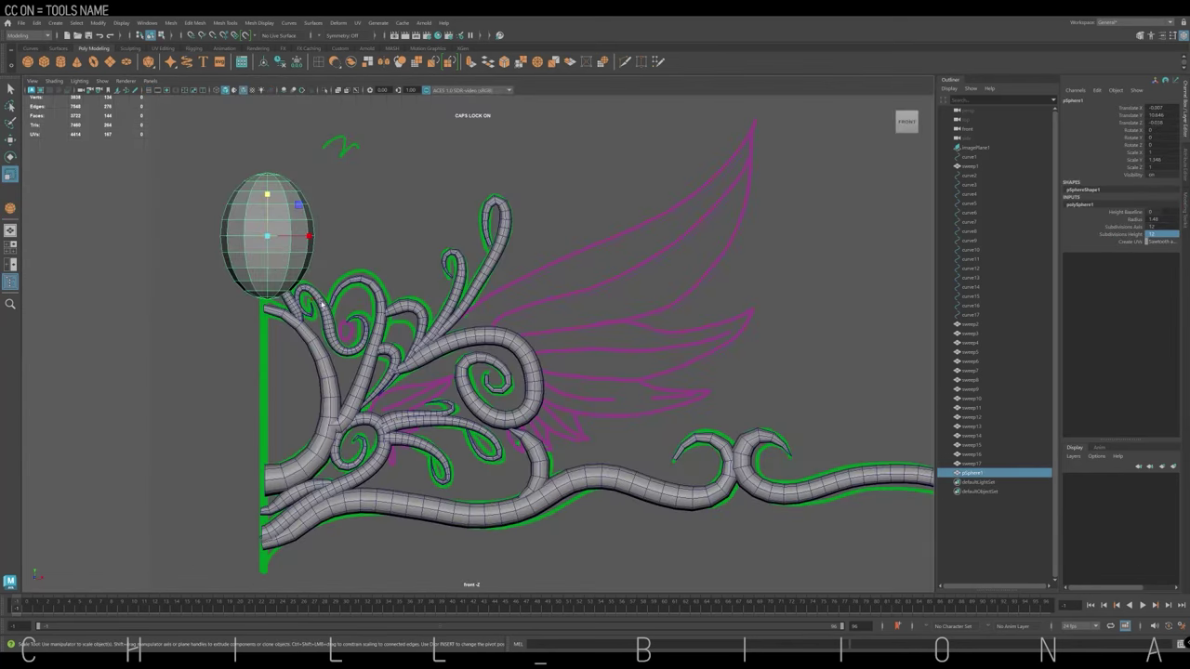
{"action": "left_click_drag", "start_coordinate": [280, 240], "coordinate": [194, 228]}
{"action": "key", "text": "w"}
{"action": "left_click", "coordinate": [214, 229]}
{"action": "left_click", "coordinate": [268, 233]}
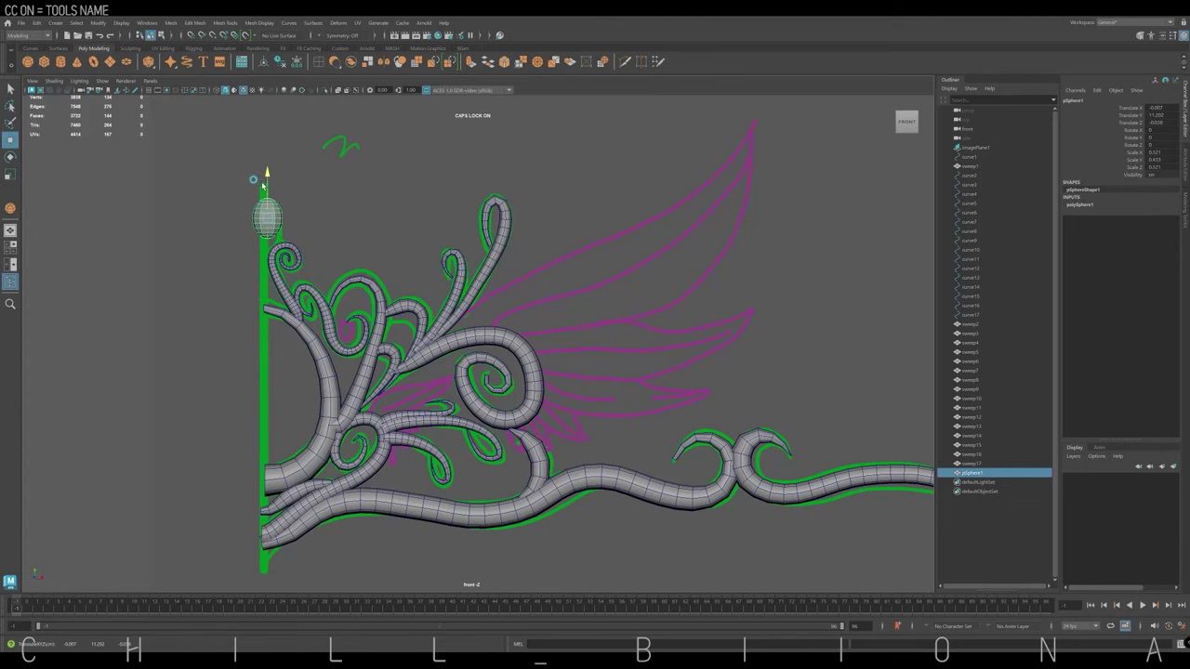
Stretch the sphere's vertices downward to reshape the bead into an oval.
{"action": "scroll", "coordinate": [335, 330], "scroll_direction": "up", "scroll_amount": 5}
{"action": "middle_click_drag", "start_coordinate": [158, 121], "coordinate": [482, 278], "text": "alt"}
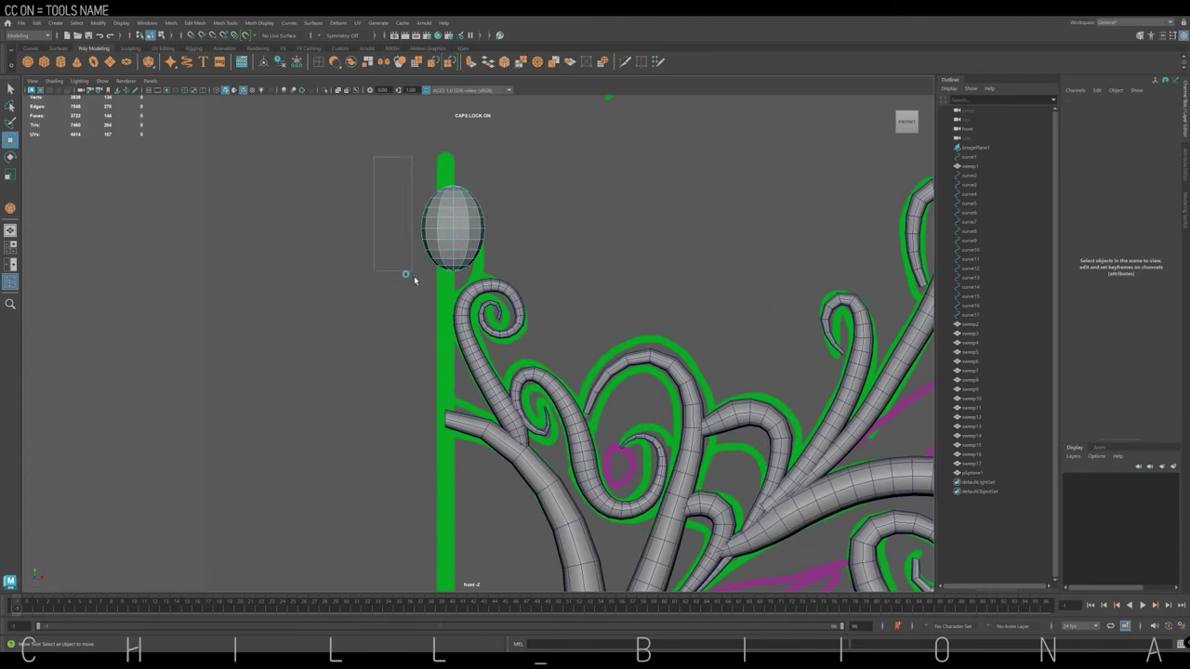
{"action": "mouse_move", "coordinate": [415, 280]}
{"action": "left_mouse_down"}
{"action": "mouse_move", "coordinate": [499, 287]}
{"action": "mouse_move", "coordinate": [484, 237]}
{"action": "left_mouse_up"}
{"action": "right_click_drag", "start_coordinate": [453, 214], "coordinate": [475, 213]}
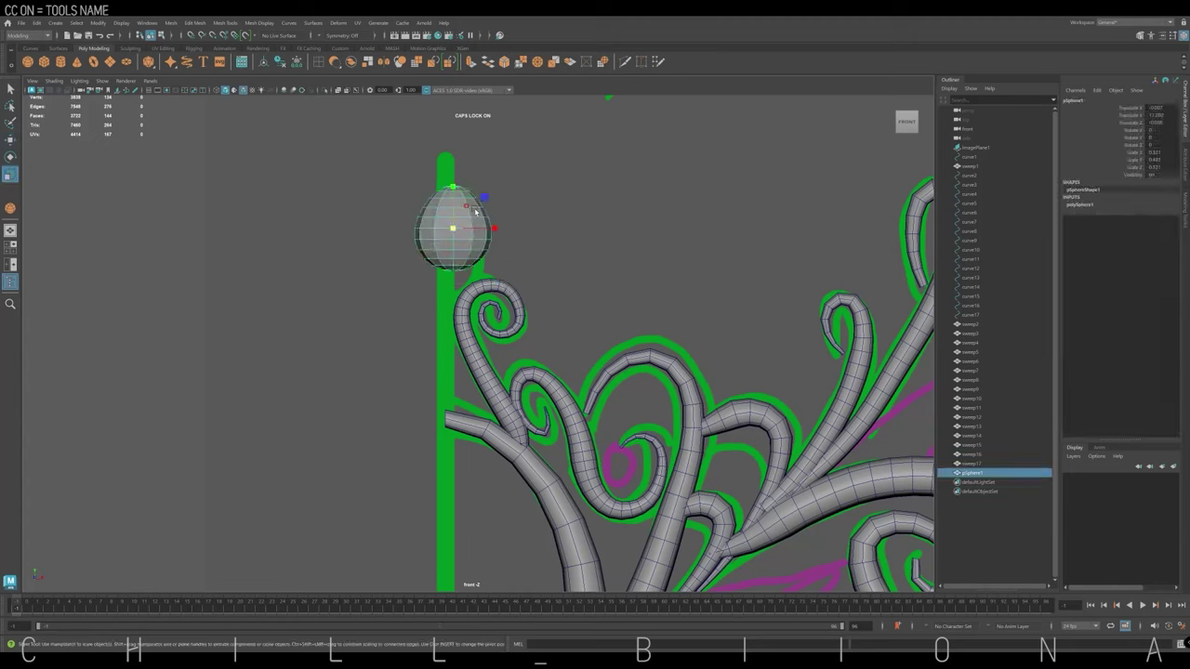
{"action": "key", "text": "w"}
{"action": "left_click_drag", "start_coordinate": [453, 223], "coordinate": [453, 244]}
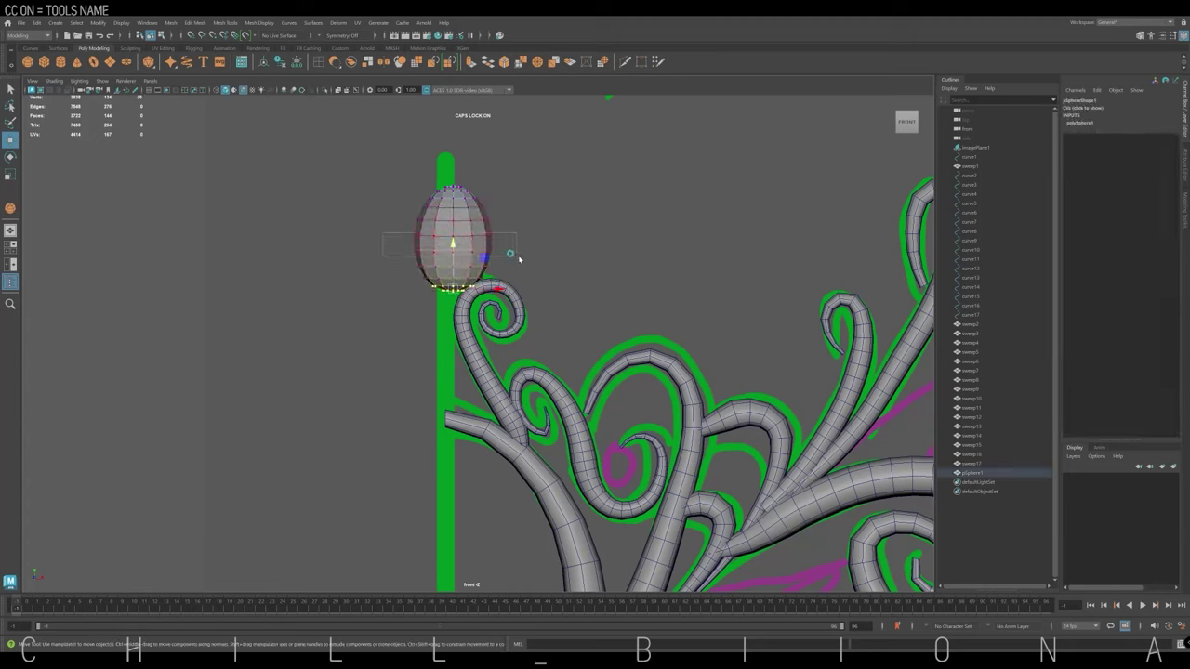
{"action": "left_click_drag", "start_coordinate": [519, 260], "coordinate": [505, 244]}
{"action": "key", "text": "space"}
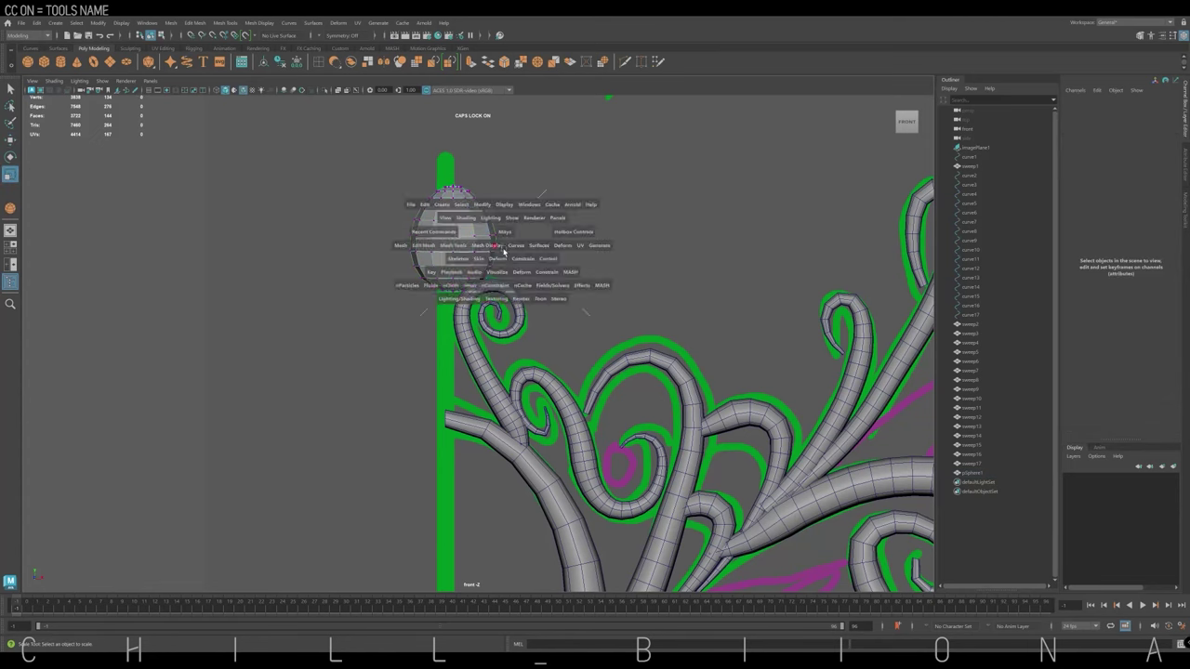
{"action": "left_click_drag", "start_coordinate": [712, 225], "coordinate": [441, 275], "text": "alt"}
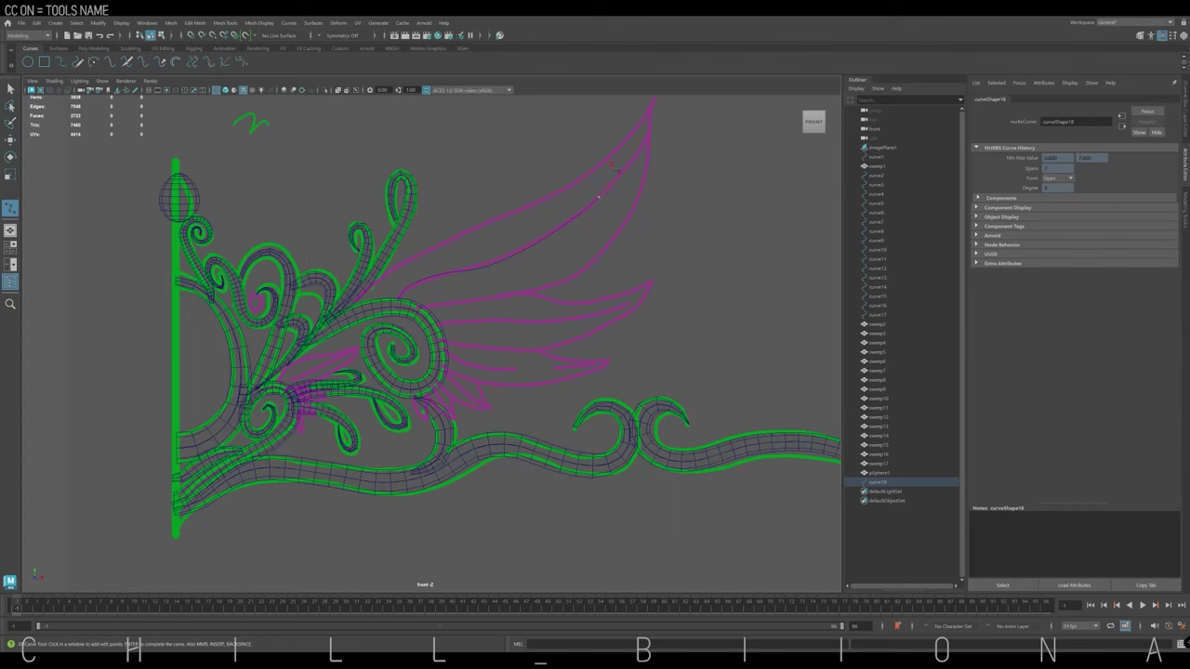
Trace the remaining wing feathers with new CV curves.
{"action": "middle_click_drag", "start_coordinate": [615, 170], "coordinate": [590, 202], "text": "alt"}
{"action": "key", "text": "w"}
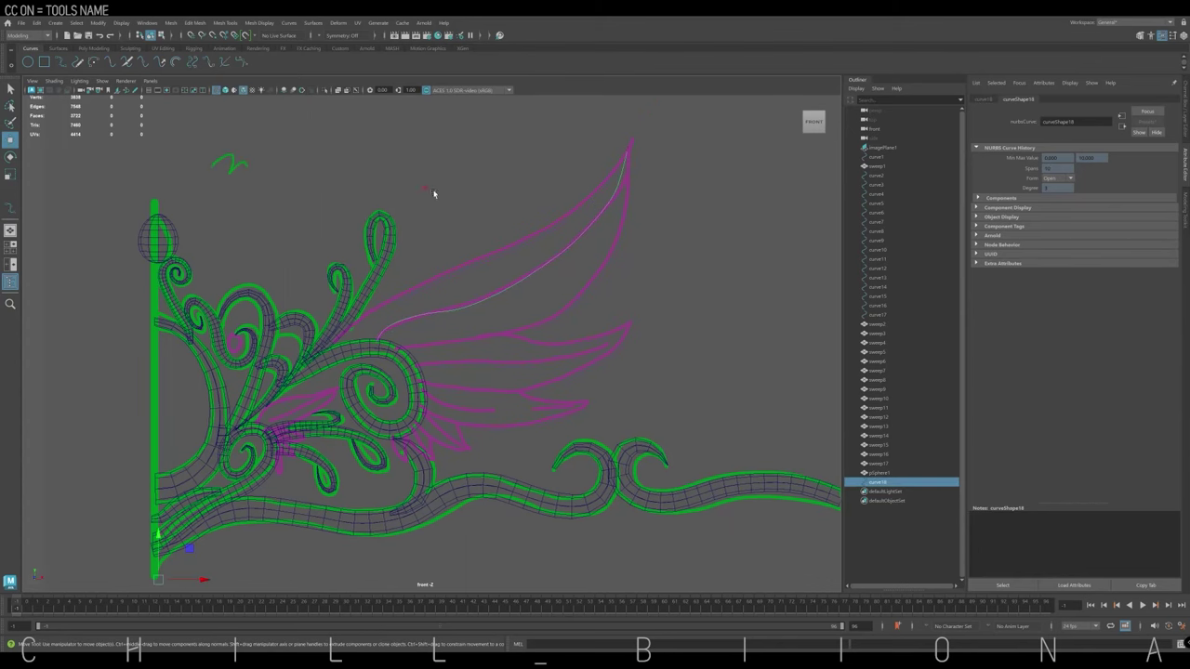
{"action": "key", "text": "y"}
{"action": "left_click", "coordinate": [448, 360]}
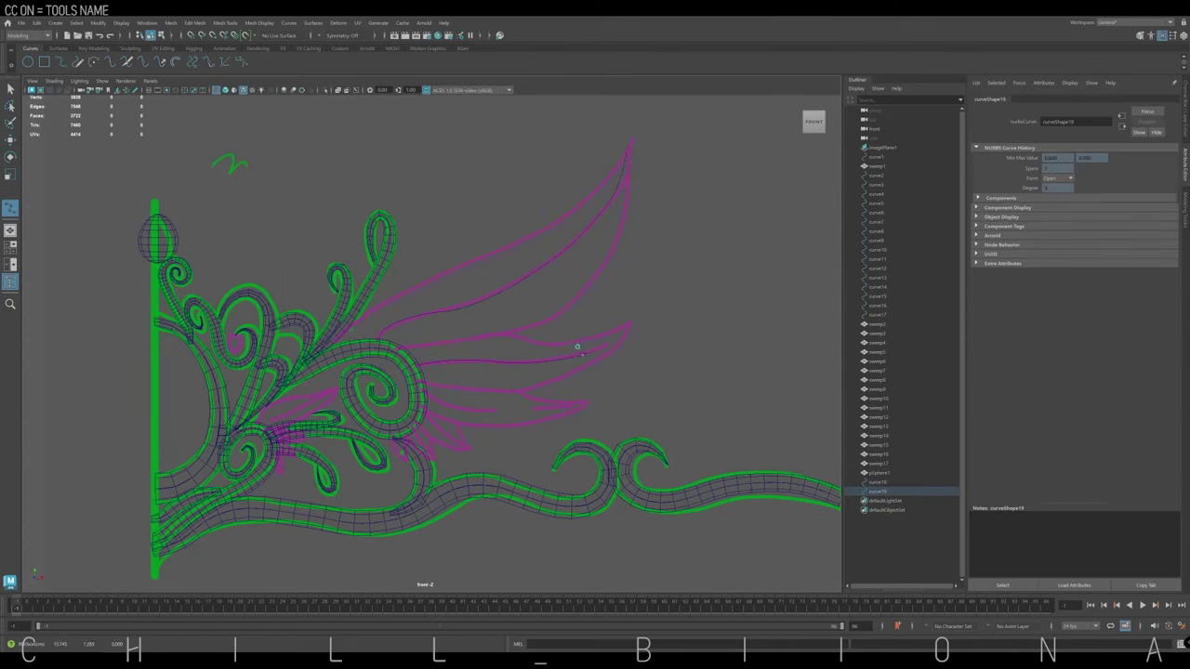
{"action": "key", "text": "Return"}
{"action": "left_click", "coordinate": [455, 402]}
{"action": "key", "text": "Return"}
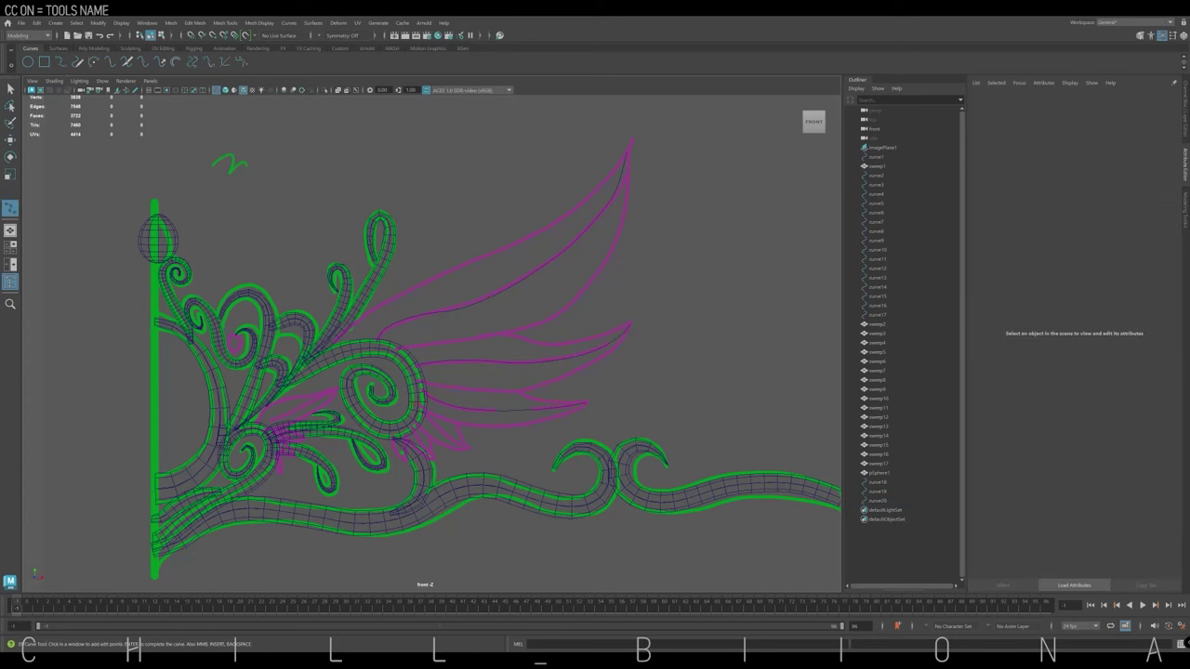
{"action": "left_click", "coordinate": [505, 443]}
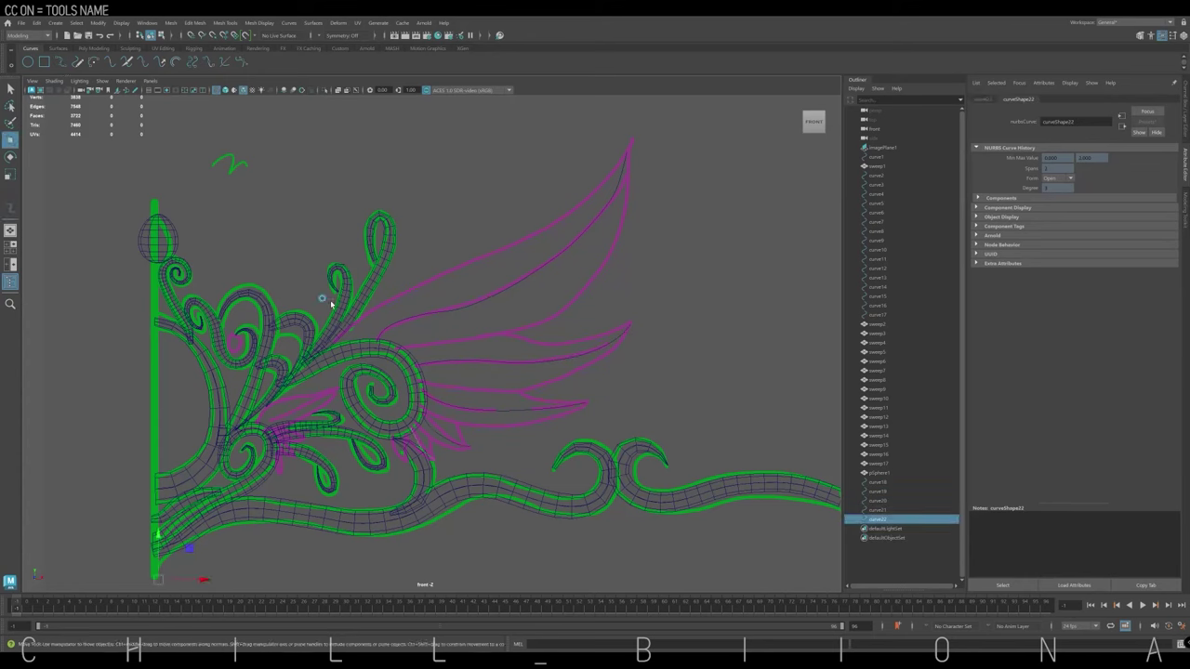
{"action": "key", "text": "Return"}
Sweep the feather curves into flat Rectangle-profile strips, tapered at the ends with width 0.521.
{"action": "left_click", "coordinate": [877, 483], "text": "shift"}
{"action": "left_click", "coordinate": [93, 47]}
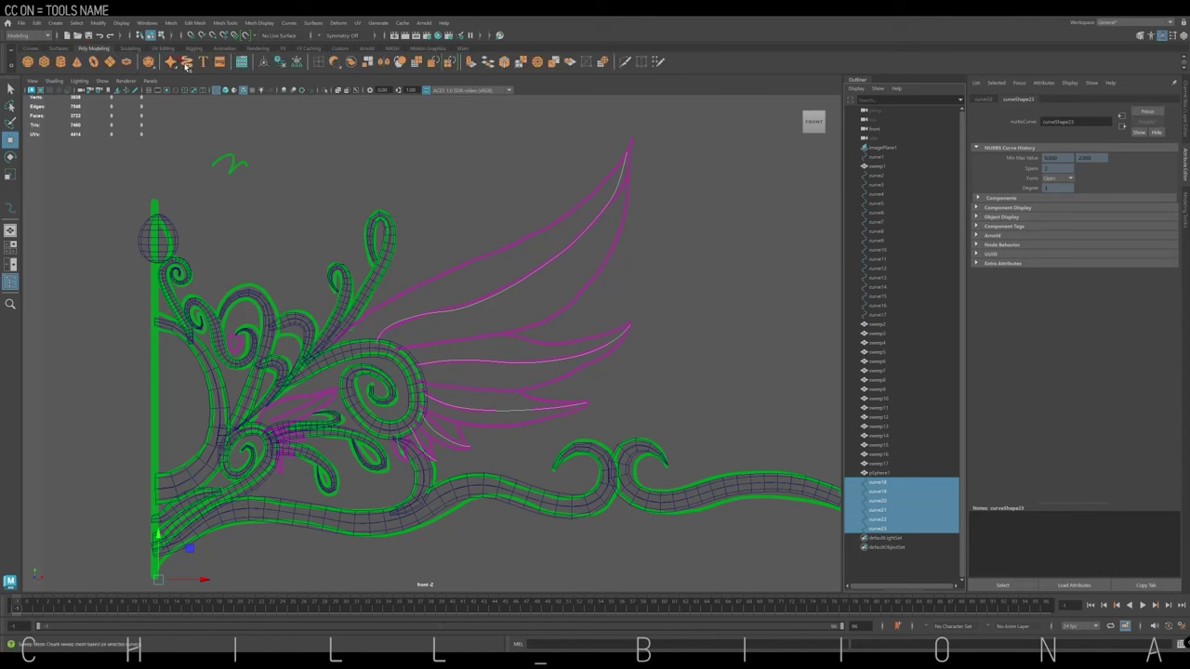
{"action": "left_click", "coordinate": [187, 62]}
{"action": "left_click", "coordinate": [1015, 168]}
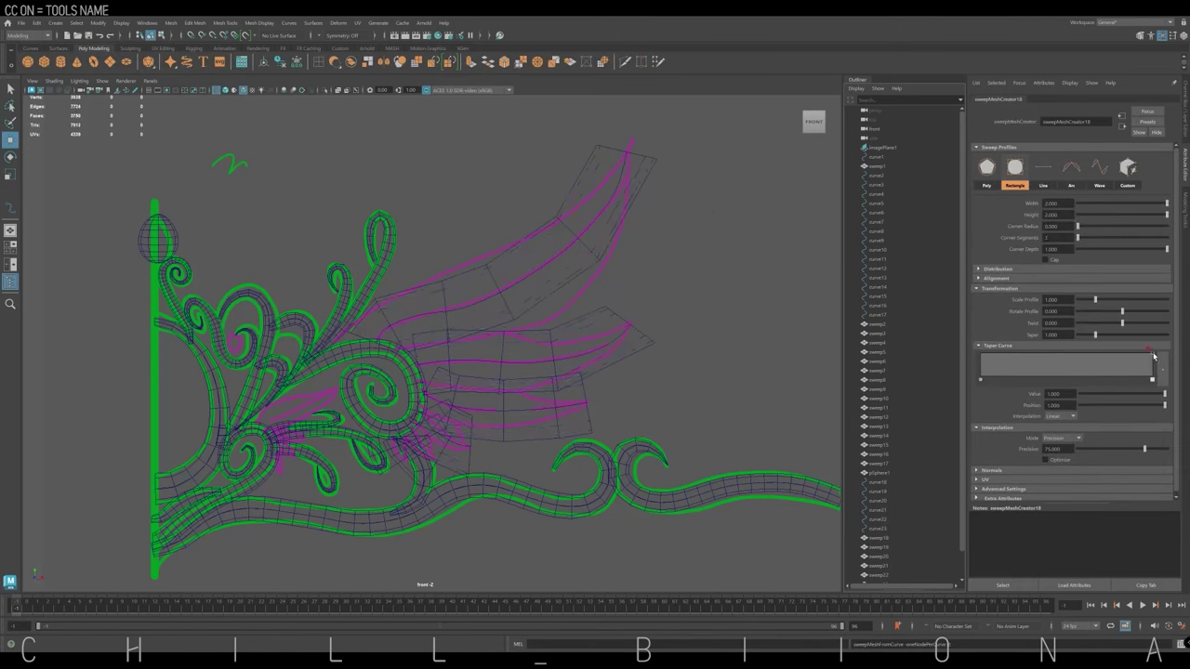
{"action": "left_click_drag", "start_coordinate": [1154, 355], "coordinate": [1157, 368]}
{"action": "key", "text": "space"}
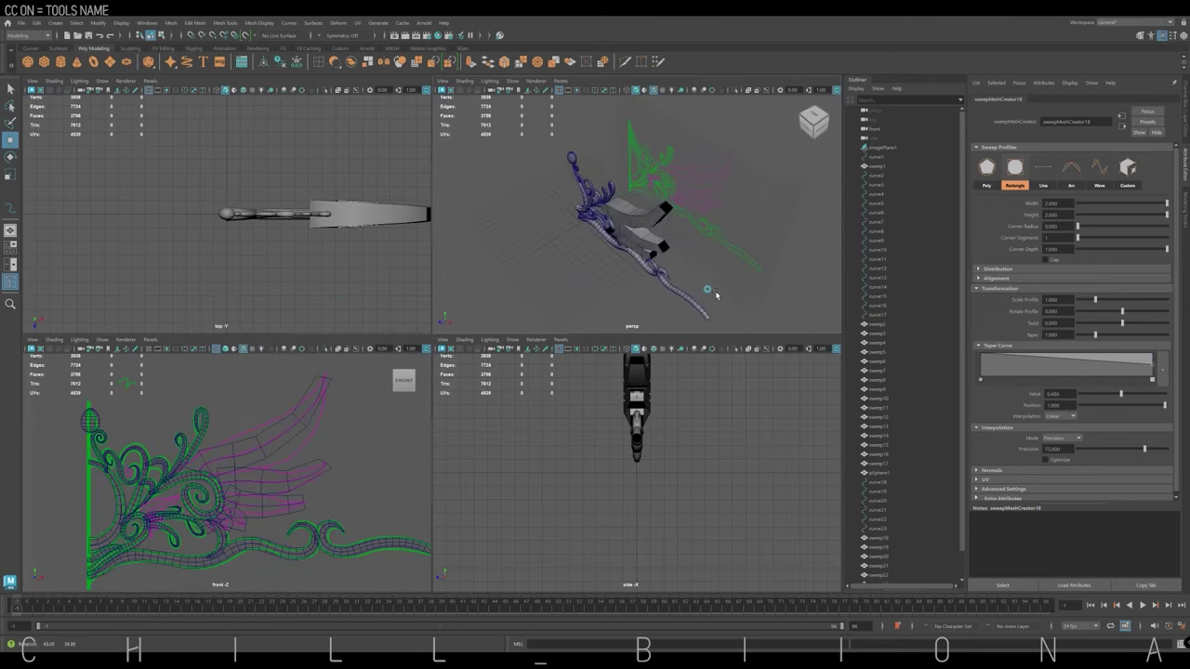
{"action": "left_click_drag", "start_coordinate": [1165, 203], "coordinate": [1107, 205]}
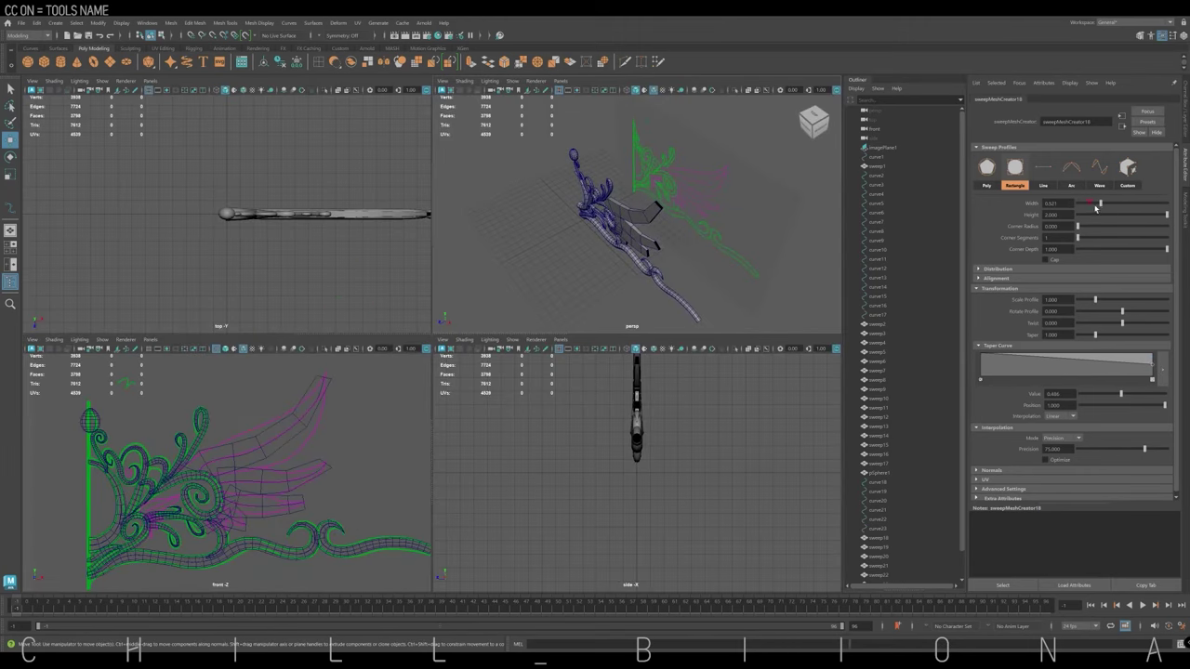
{"action": "left_click_drag", "start_coordinate": [696, 247], "coordinate": [665, 269], "text": "alt"}
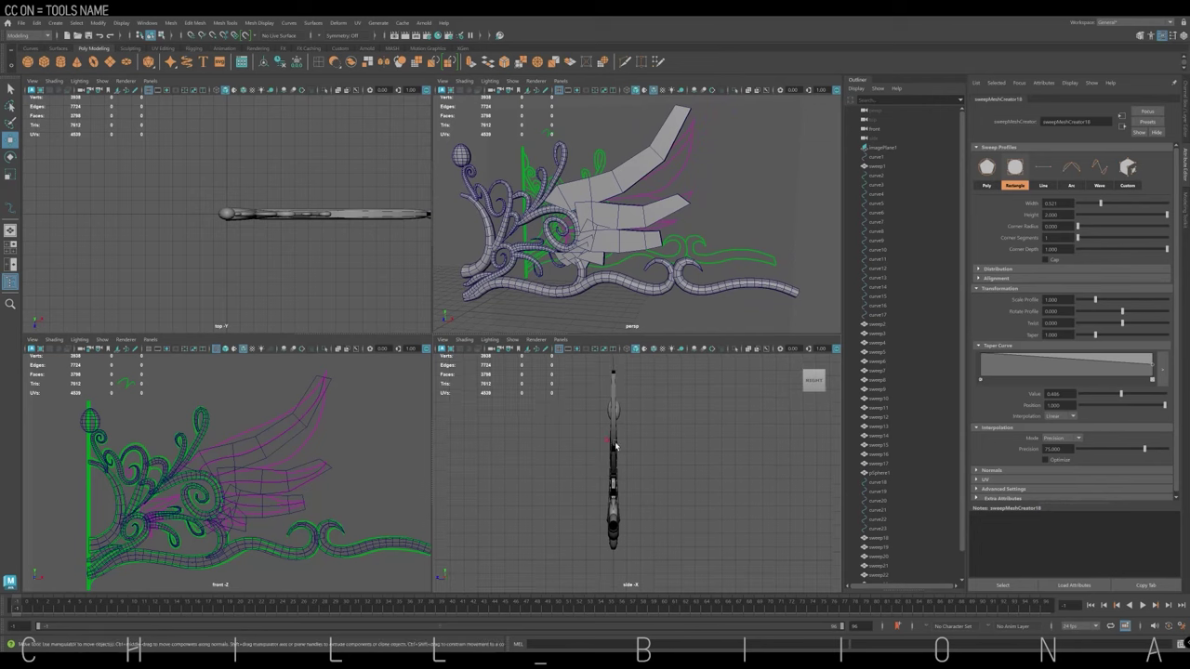
{"action": "left_click", "coordinate": [878, 537]}
Isolate the feather sweeps and select a strip of faces on one feather.
{"action": "scroll", "coordinate": [879, 537], "scroll_direction": "down", "scroll_amount": 1}
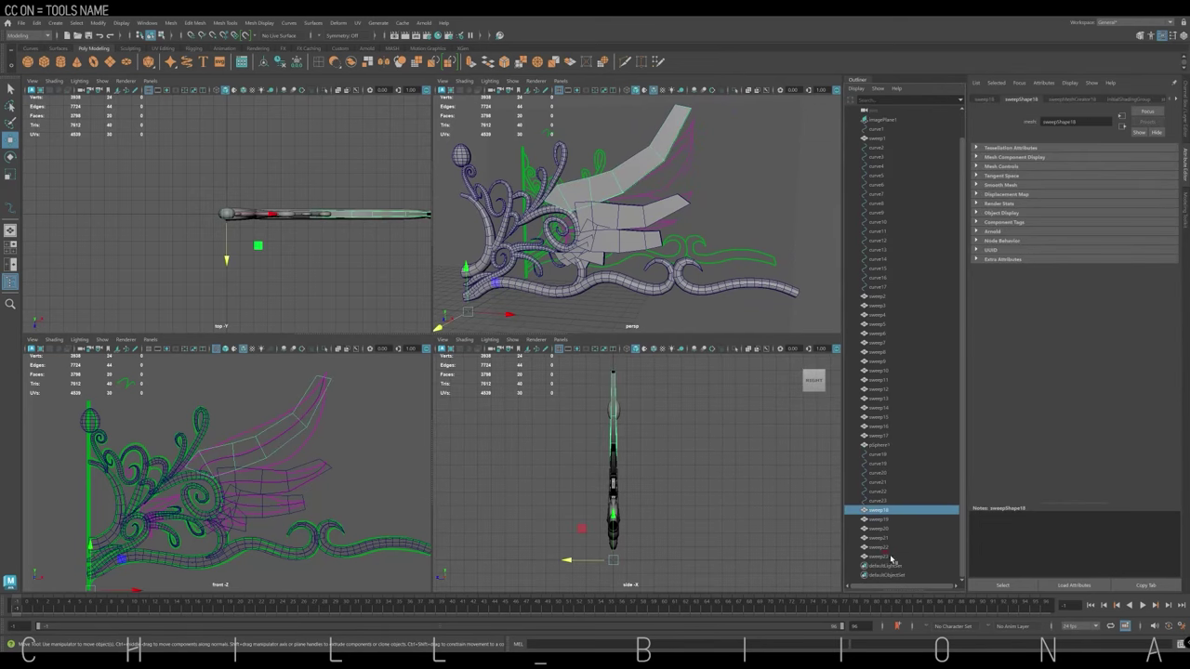
{"action": "left_click", "coordinate": [878, 556], "text": "shift"}
{"action": "key", "text": "space"}
{"action": "key", "text": "ctrl+1"}
{"action": "left_click", "coordinate": [367, 330]}
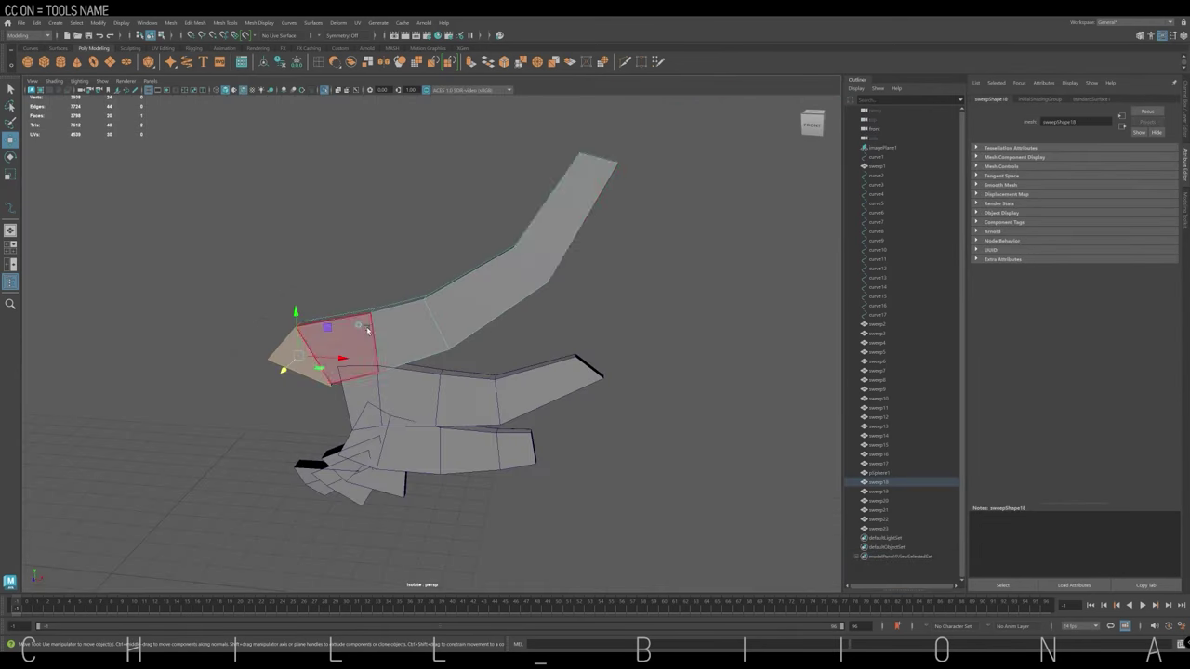
{"action": "double_click", "coordinate": [491, 300], "text": "shift"}
{"action": "mouse_move", "coordinate": [491, 301]}
{"action": "left_mouse_down", "text": "alt"}
{"action": "mouse_move", "coordinate": [649, 280]}
{"action": "mouse_move", "coordinate": [576, 364]}
{"action": "mouse_move", "coordinate": [384, 399]}
{"action": "left_mouse_up", "text": "alt"}
Select face strips on sweep19, sweep20 and sweep23, frame them, and return to Object Mode.
{"action": "right_click", "coordinate": [384, 400]}
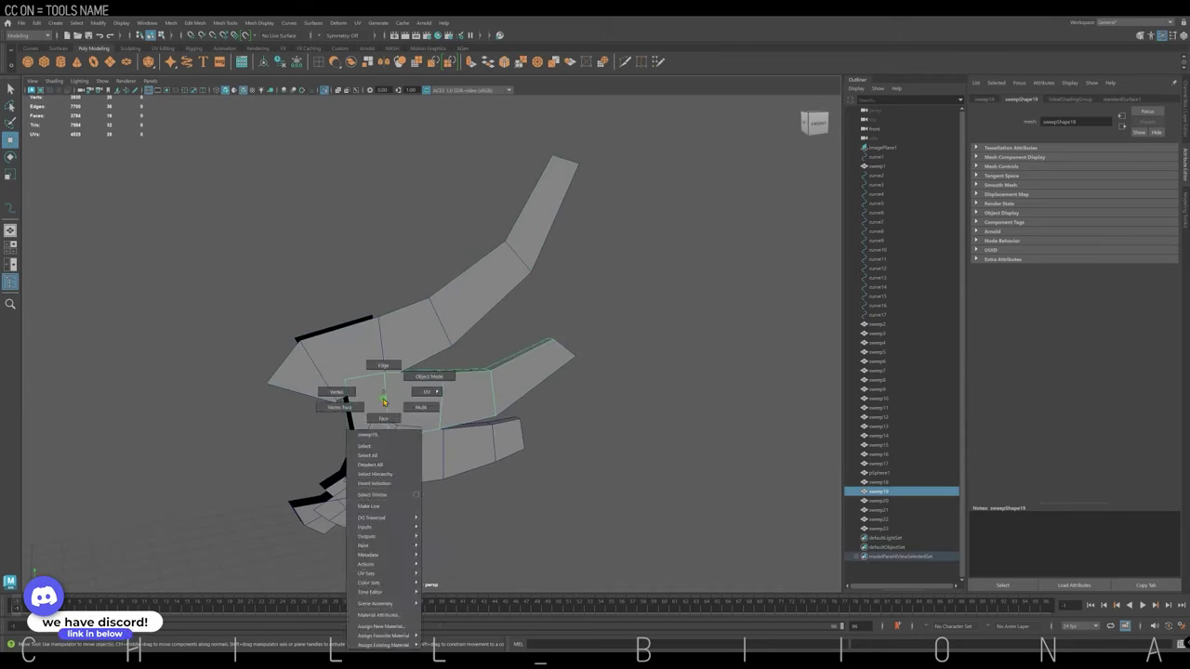
{"action": "left_click", "coordinate": [383, 418]}
{"action": "double_click", "coordinate": [498, 383]}
{"action": "mouse_move", "coordinate": [591, 356]}
{"action": "left_mouse_down", "text": "alt"}
{"action": "mouse_move", "coordinate": [500, 343]}
{"action": "mouse_move", "coordinate": [504, 414]}
{"action": "mouse_move", "coordinate": [585, 422]}
{"action": "left_mouse_up", "text": "alt"}
{"action": "double_click", "coordinate": [504, 413]}
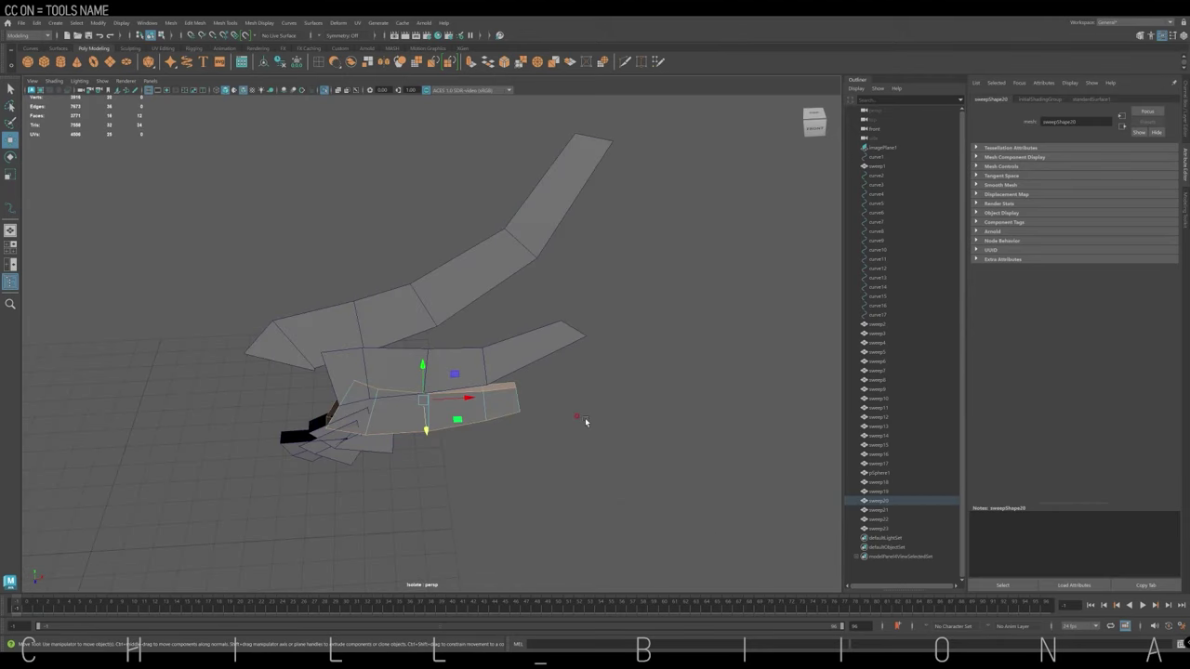
{"action": "left_click", "coordinate": [585, 422]}
{"action": "double_click", "coordinate": [358, 446]}
{"action": "key", "text": "f"}
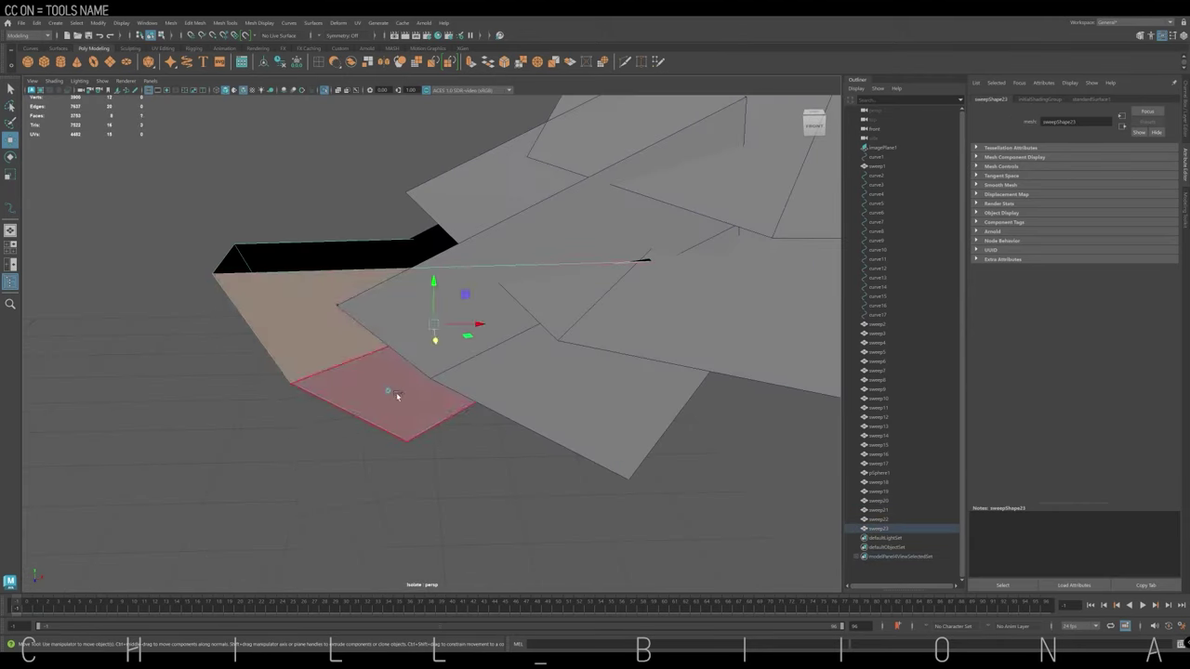
{"action": "right_click", "coordinate": [465, 332]}
{"action": "right_click", "coordinate": [504, 325]}
Frame all objects and maximize the front view over the reference image plane.
{"action": "key", "text": "a"}
{"action": "key", "text": "space"}
{"action": "left_click", "coordinate": [704, 263]}
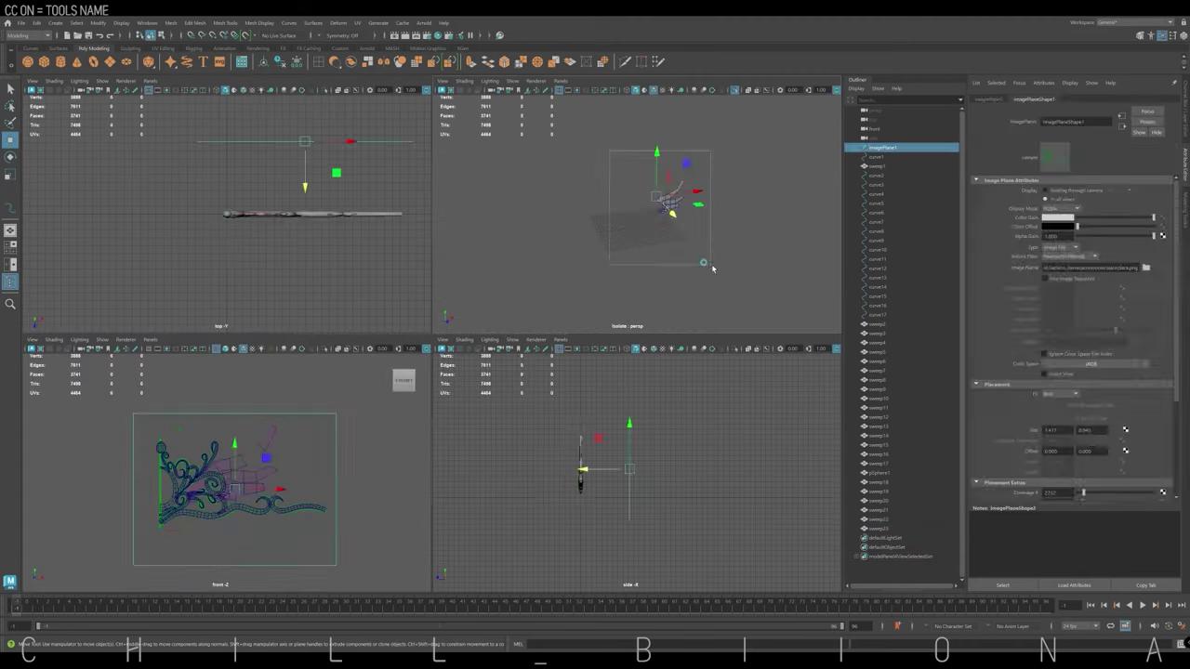
{"action": "left_click", "coordinate": [326, 349]}
{"action": "key", "text": "space"}
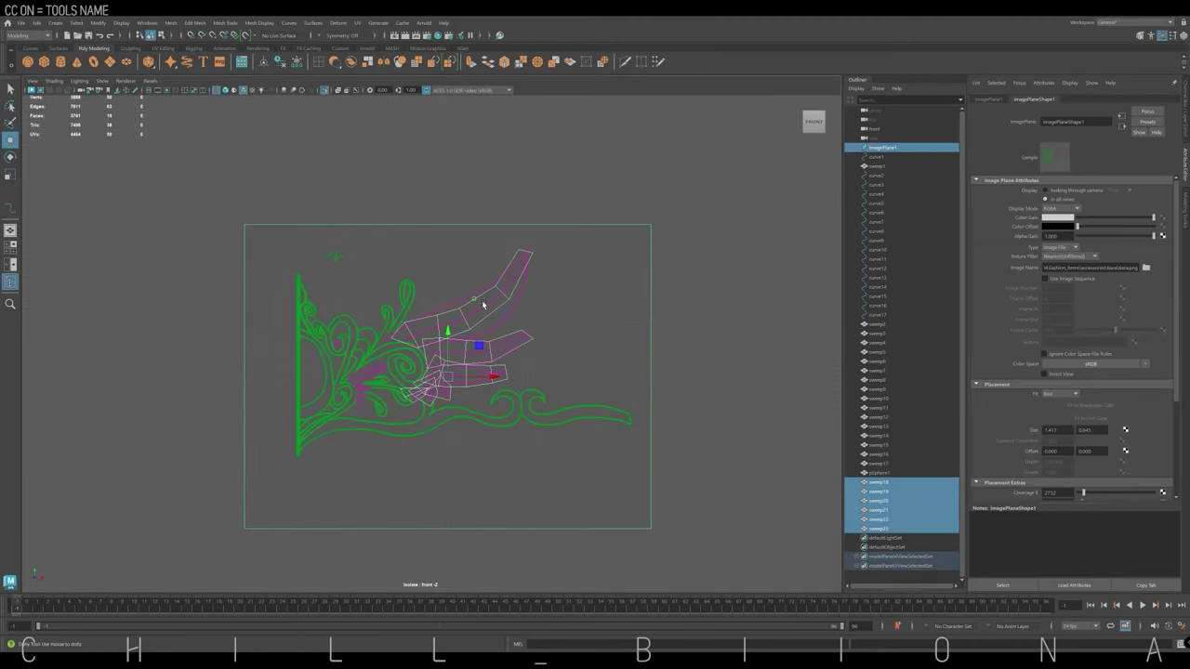
{"action": "scroll", "coordinate": [407, 356], "scroll_direction": "up", "scroll_amount": 5}
Move sweep18 and sweep19 vertices onto the magenta sketch lines.
{"action": "right_click", "coordinate": [582, 226]}
{"action": "left_click", "coordinate": [582, 226]}
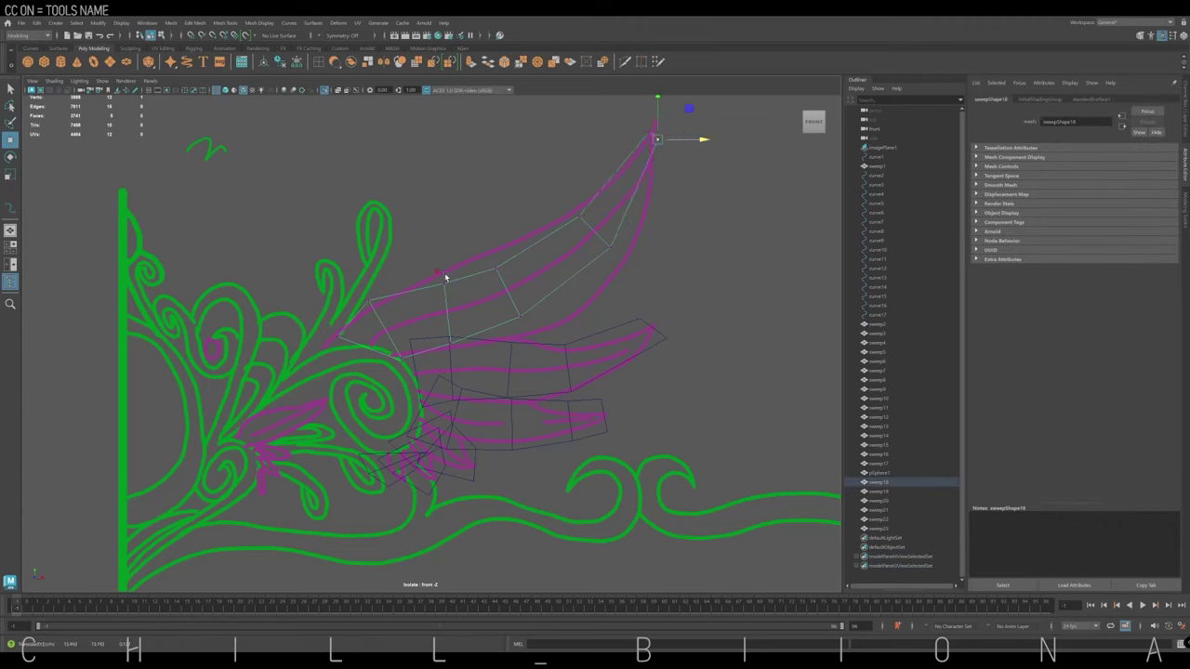
{"action": "left_click_drag", "start_coordinate": [498, 240], "coordinate": [562, 208]}
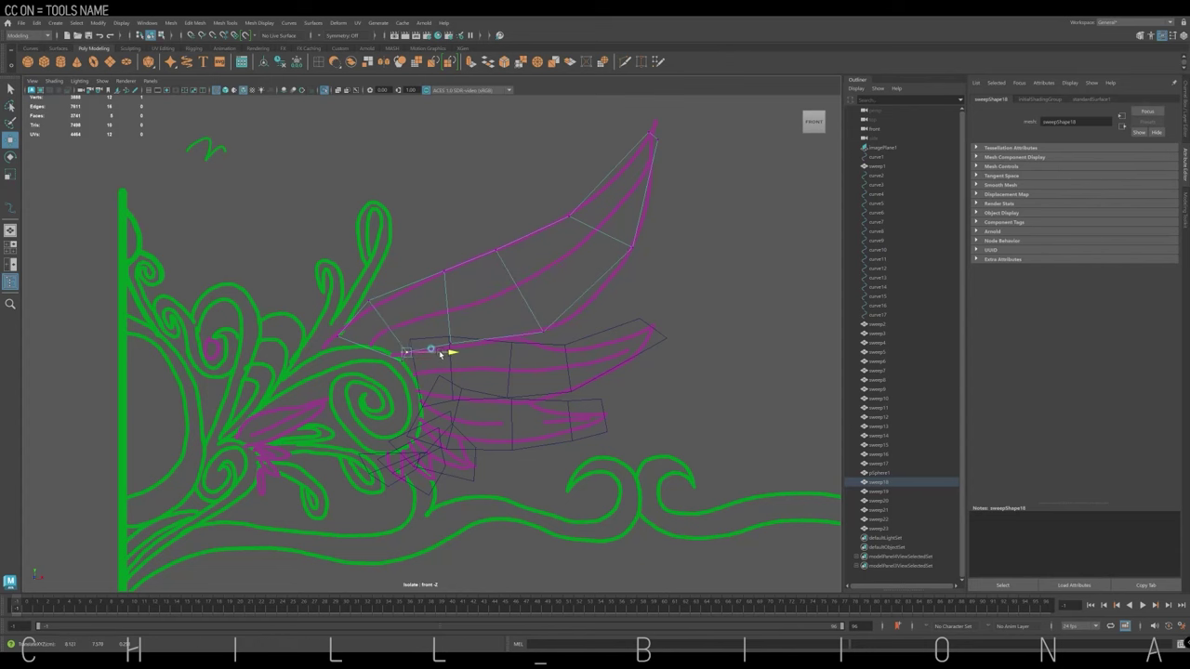
{"action": "right_click", "coordinate": [577, 339]}
{"action": "left_click_drag", "start_coordinate": [623, 316], "coordinate": [671, 350]}
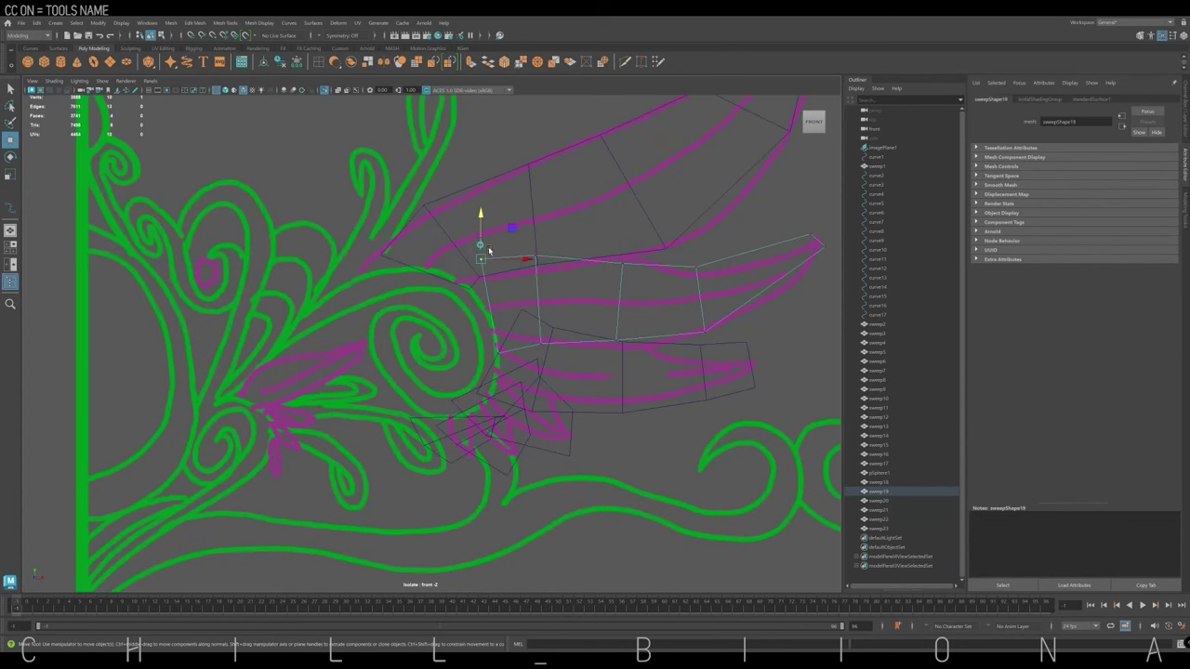
{"action": "scroll", "coordinate": [471, 267], "scroll_direction": "up", "scroll_amount": 3}
{"action": "left_click", "coordinate": [632, 318]}
{"action": "left_click", "coordinate": [648, 258]}
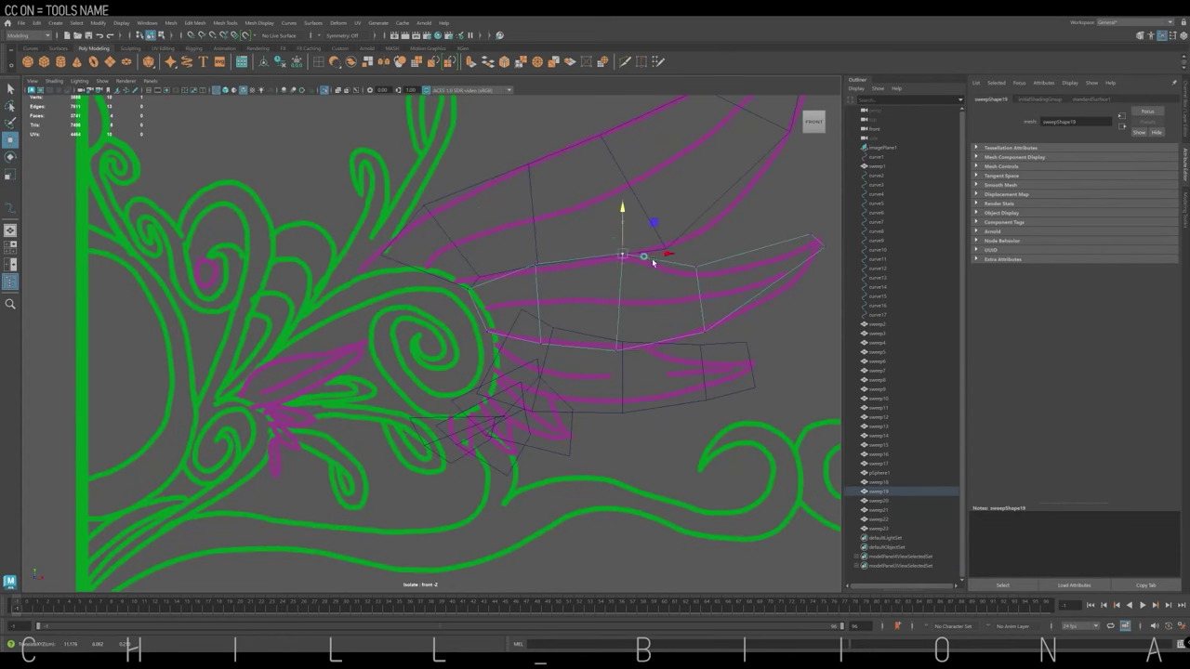
{"action": "left_click_drag", "start_coordinate": [648, 257], "coordinate": [616, 300]}
Align vertices of sweep20 through sweep23 with the magenta sketch lines.
{"action": "scroll", "coordinate": [636, 249], "scroll_direction": "down", "scroll_amount": 2}
{"action": "left_click", "coordinate": [636, 250]}
{"action": "left_click", "coordinate": [636, 249]}
{"action": "left_click_drag", "start_coordinate": [638, 252], "coordinate": [601, 274]}
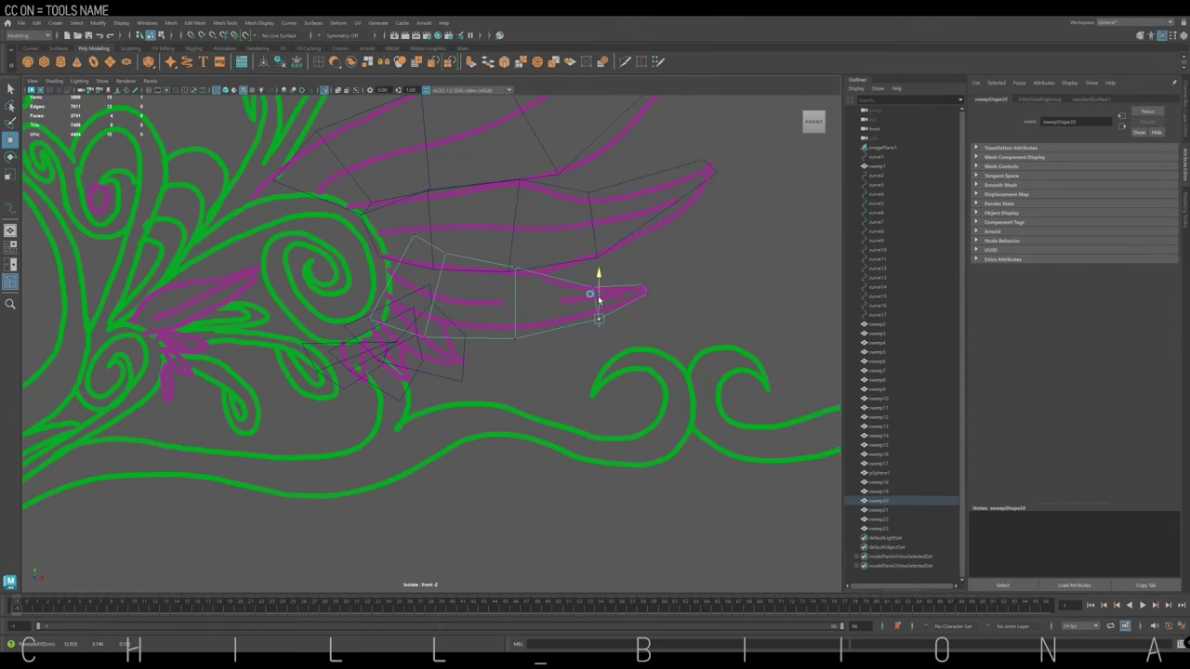
{"action": "middle_click_drag", "start_coordinate": [521, 279], "coordinate": [595, 279], "text": "alt"}
{"action": "left_click", "coordinate": [459, 237]}
{"action": "scroll", "coordinate": [440, 326], "scroll_direction": "up", "scroll_amount": 1}
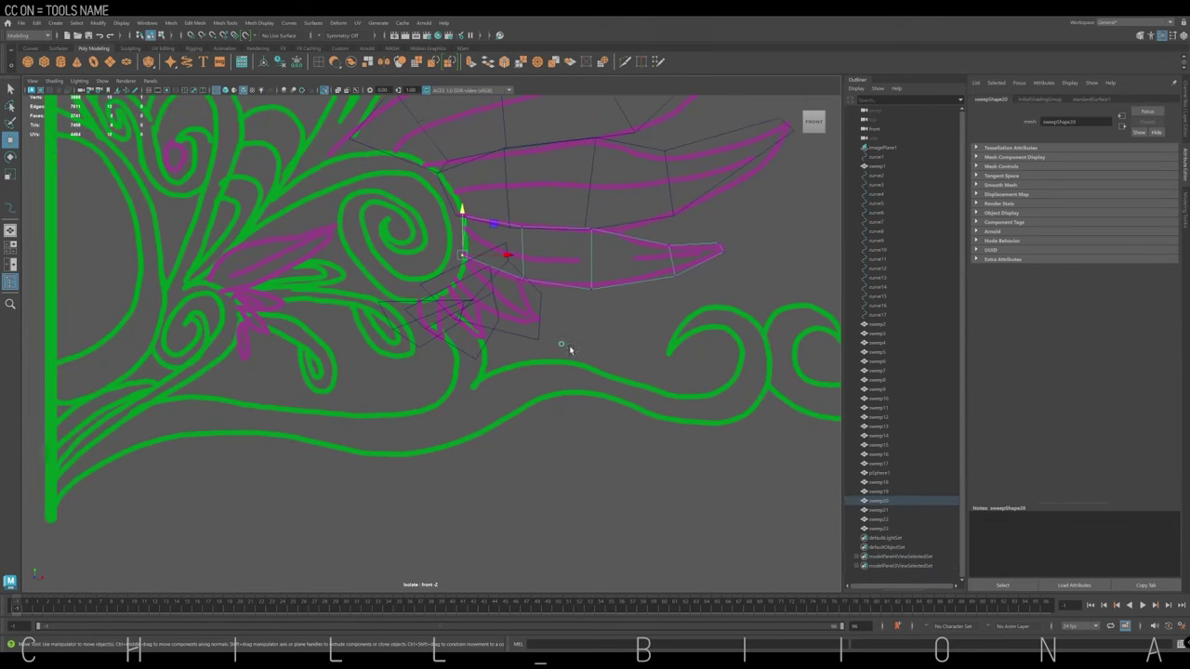
{"action": "scroll", "coordinate": [566, 345], "scroll_direction": "up", "scroll_amount": 2}
{"action": "left_click", "coordinate": [463, 228]}
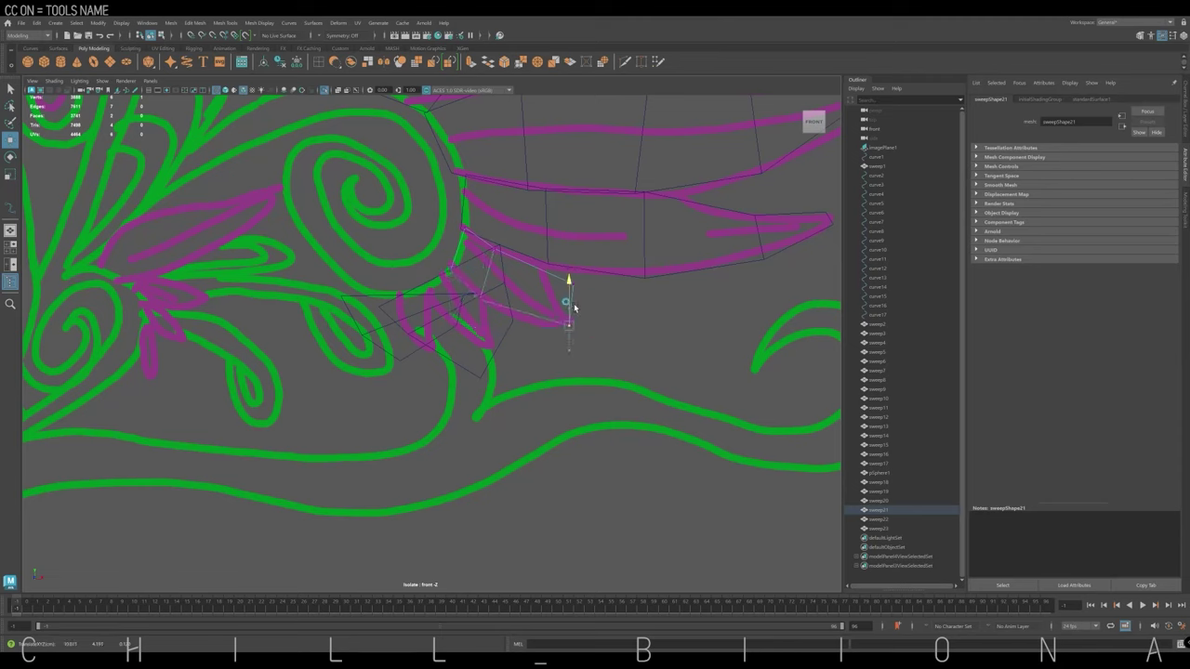
{"action": "right_click_drag", "start_coordinate": [492, 330], "coordinate": [446, 323]}
{"action": "left_click", "coordinate": [447, 225]}
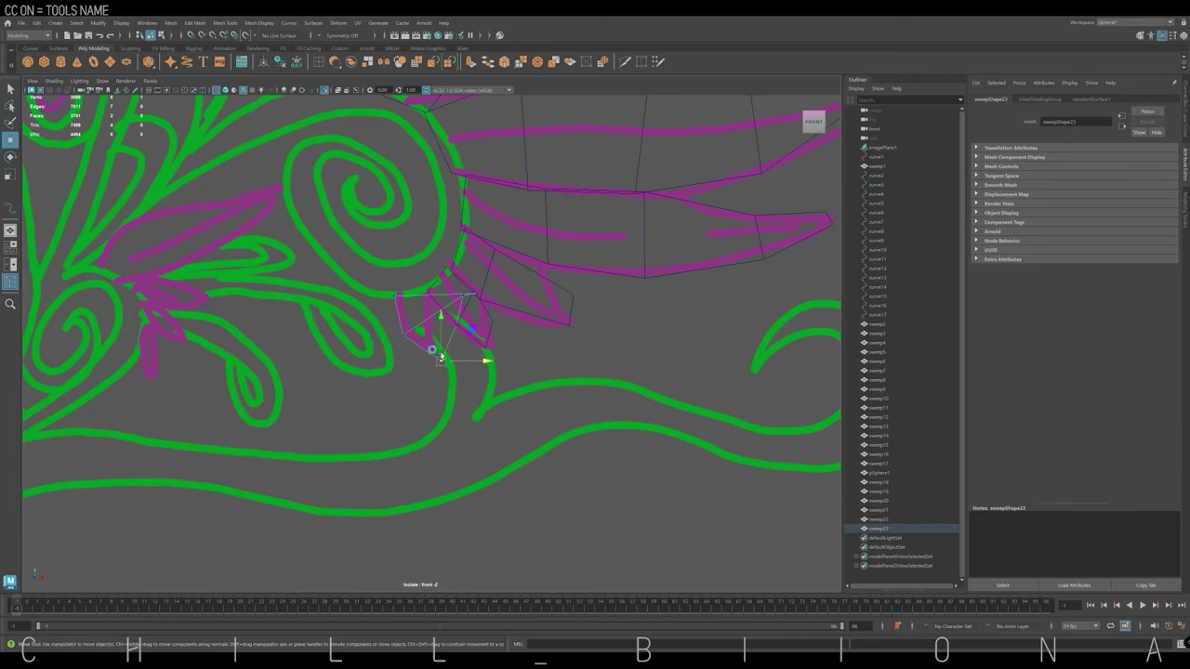
{"action": "middle_click_drag", "start_coordinate": [481, 299], "coordinate": [453, 325]}
Insert edge loops across sweep22, sweep21, sweep19 and sweep18, undoing one extra loop.
{"action": "left_click", "coordinate": [412, 314]}
{"action": "left_click", "coordinate": [465, 312]}
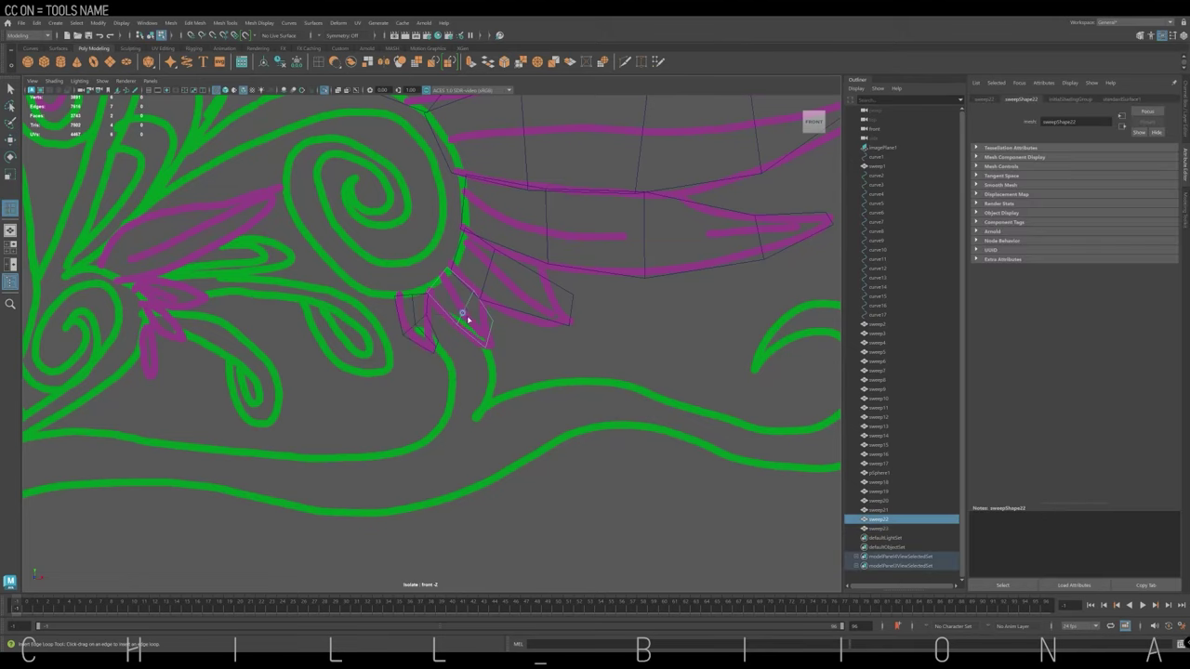
{"action": "left_click", "coordinate": [483, 269]}
{"action": "left_click", "coordinate": [551, 225]}
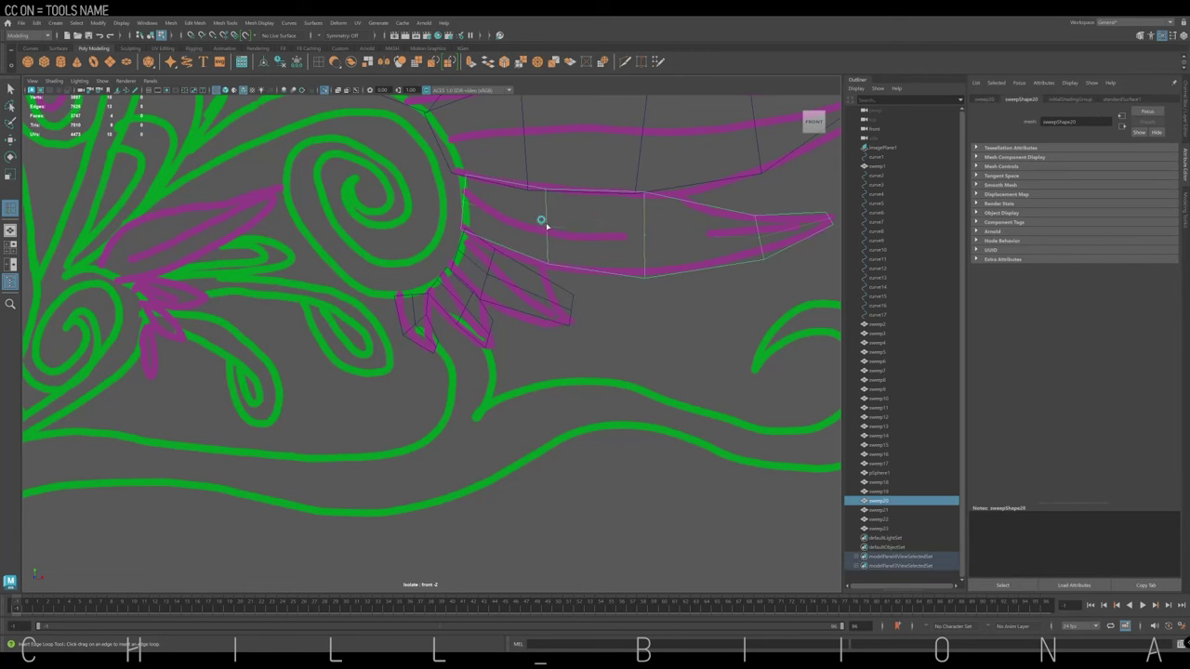
{"action": "scroll", "coordinate": [598, 263], "scroll_direction": "up", "scroll_amount": 3}
{"action": "scroll", "coordinate": [489, 261], "scroll_direction": "up", "scroll_amount": 3}
{"action": "scroll", "coordinate": [489, 262], "scroll_direction": "down", "scroll_amount": 2}
{"action": "left_click", "coordinate": [452, 260]}
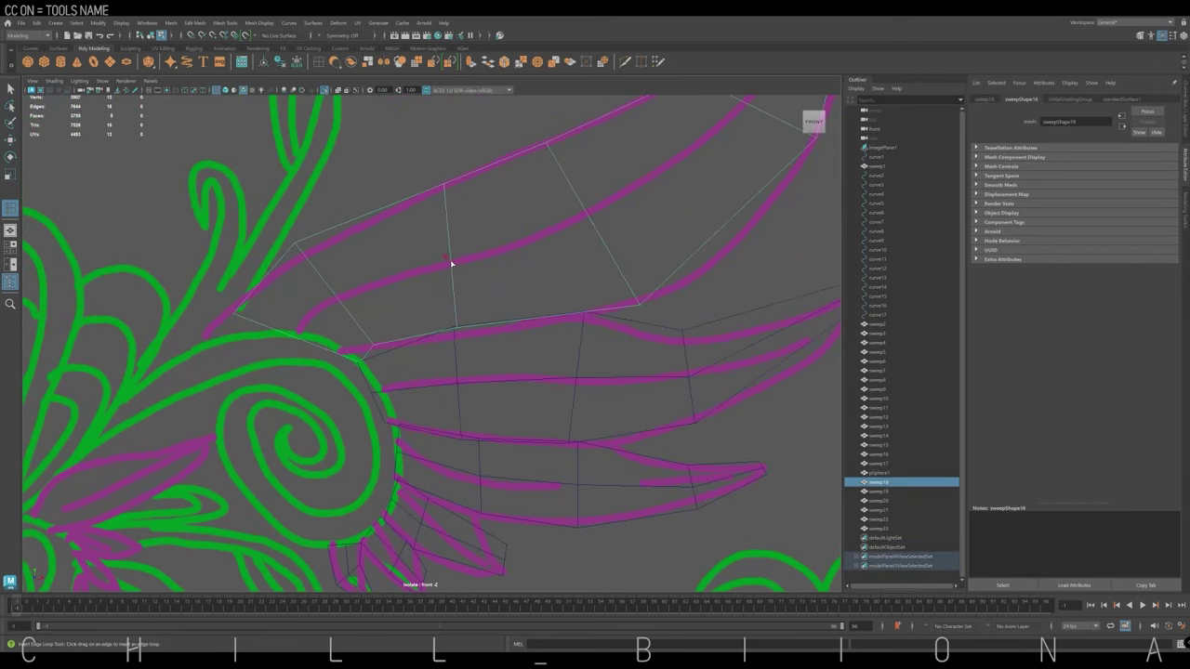
{"action": "scroll", "coordinate": [488, 251], "scroll_direction": "up", "scroll_amount": 2}
{"action": "scroll", "coordinate": [521, 223], "scroll_direction": "up", "scroll_amount": 3}
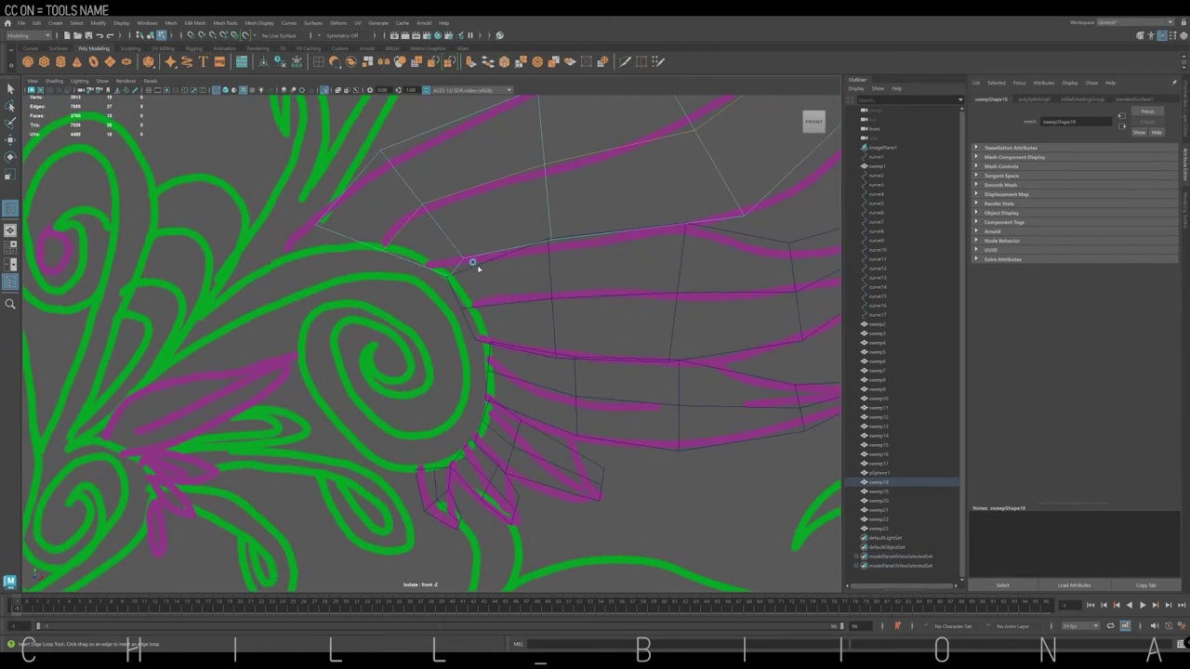
{"action": "left_click", "coordinate": [473, 263]}
{"action": "key", "text": "ctrl+z"}
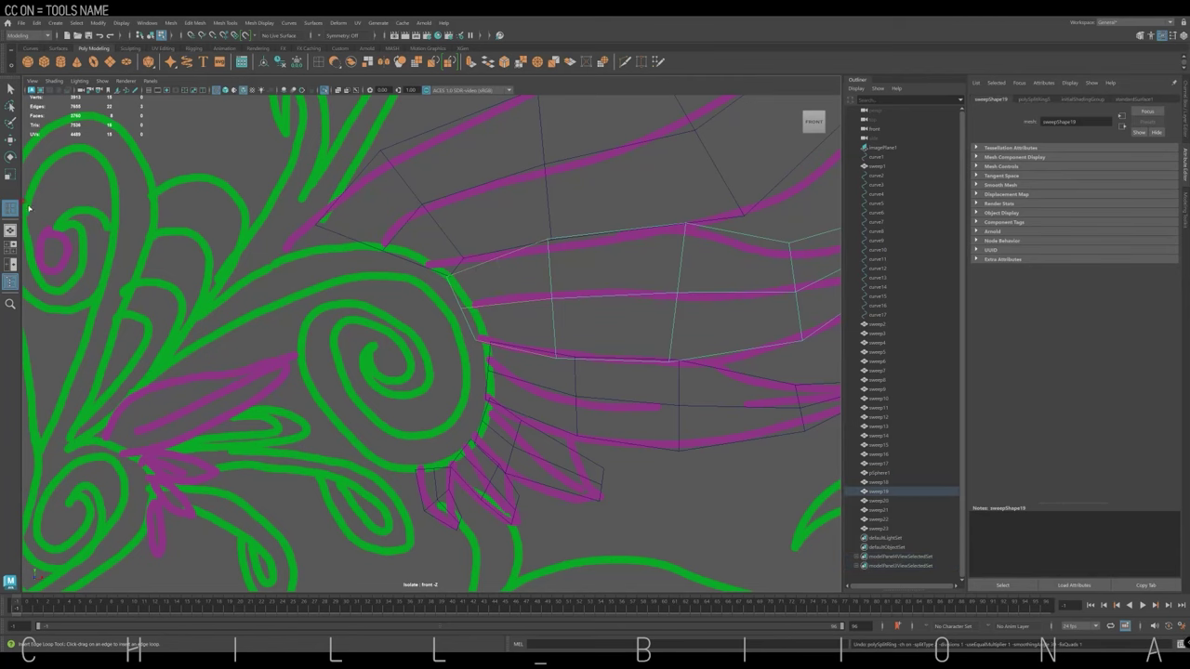
Review the Insert Edge Loop settings, then select all the wing strips.
{"action": "double_click", "coordinate": [10, 208]}
{"action": "left_click", "coordinate": [320, 91]}
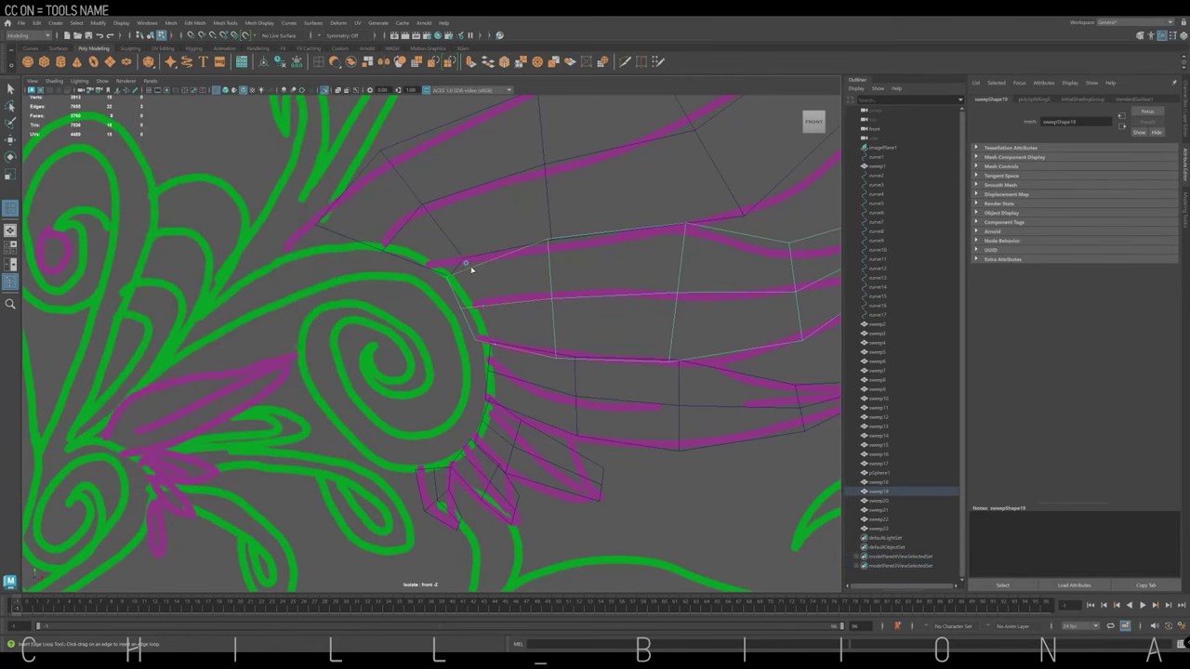
{"action": "scroll", "coordinate": [471, 270], "scroll_direction": "down", "scroll_amount": 3}
{"action": "left_click", "coordinate": [878, 483]}
{"action": "left_click", "coordinate": [878, 529], "text": "shift"}
Combine the wing strips into one mesh and merge the overlapping vertices.
{"action": "left_click", "coordinate": [171, 23]}
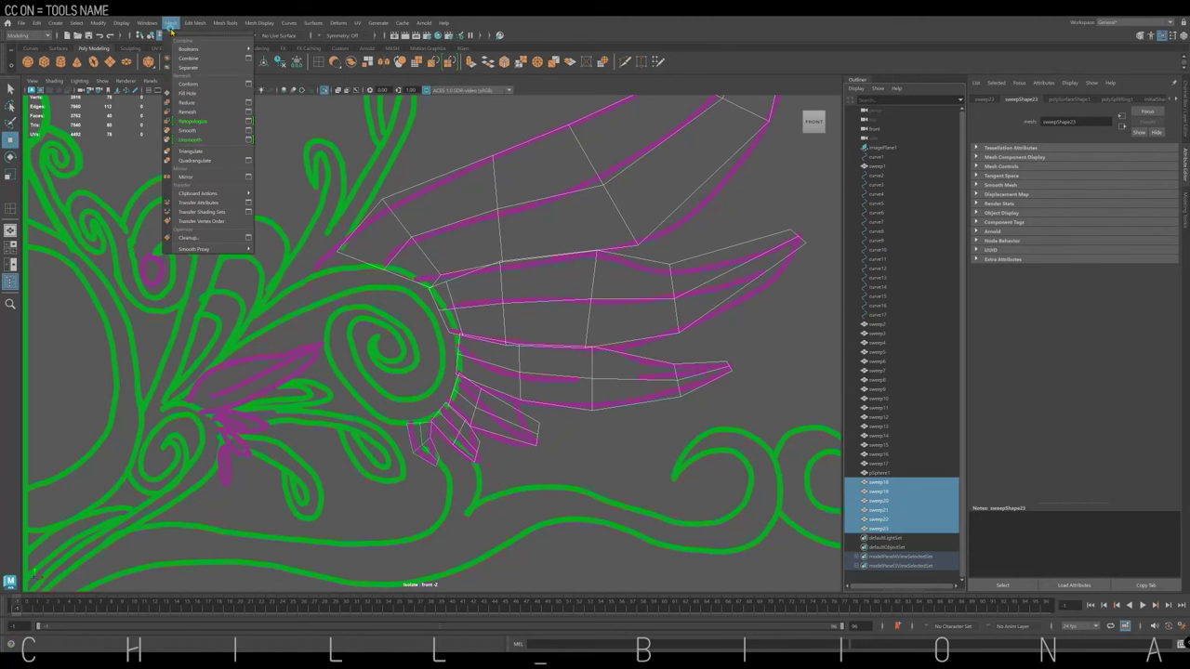
{"action": "left_click", "coordinate": [188, 57]}
{"action": "right_click", "coordinate": [446, 273]}
{"action": "scroll", "coordinate": [467, 291], "scroll_direction": "up", "scroll_amount": 3}
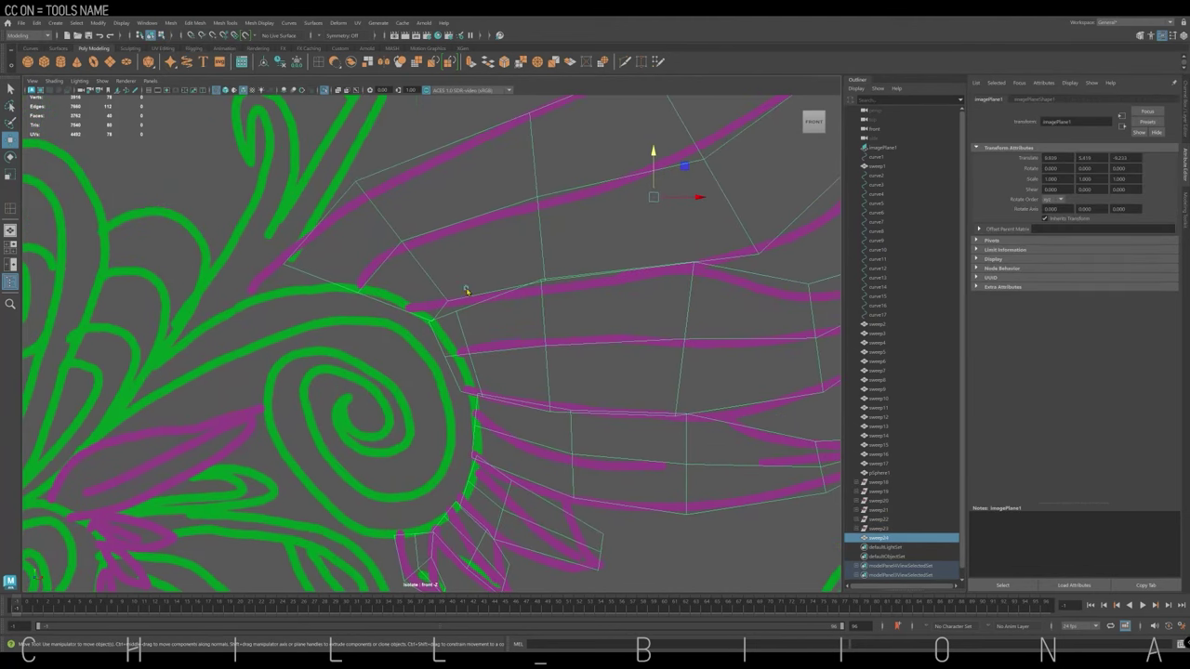
{"action": "right_click_drag", "start_coordinate": [457, 306], "coordinate": [470, 322]}
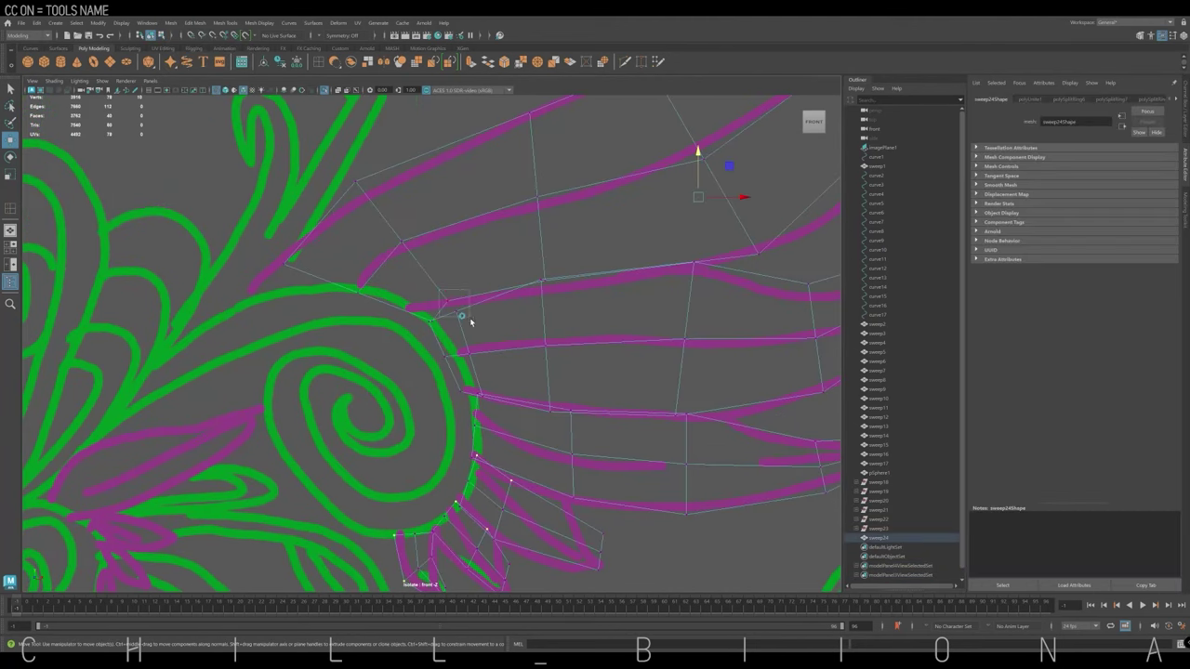
{"action": "left_click", "coordinate": [537, 67]}
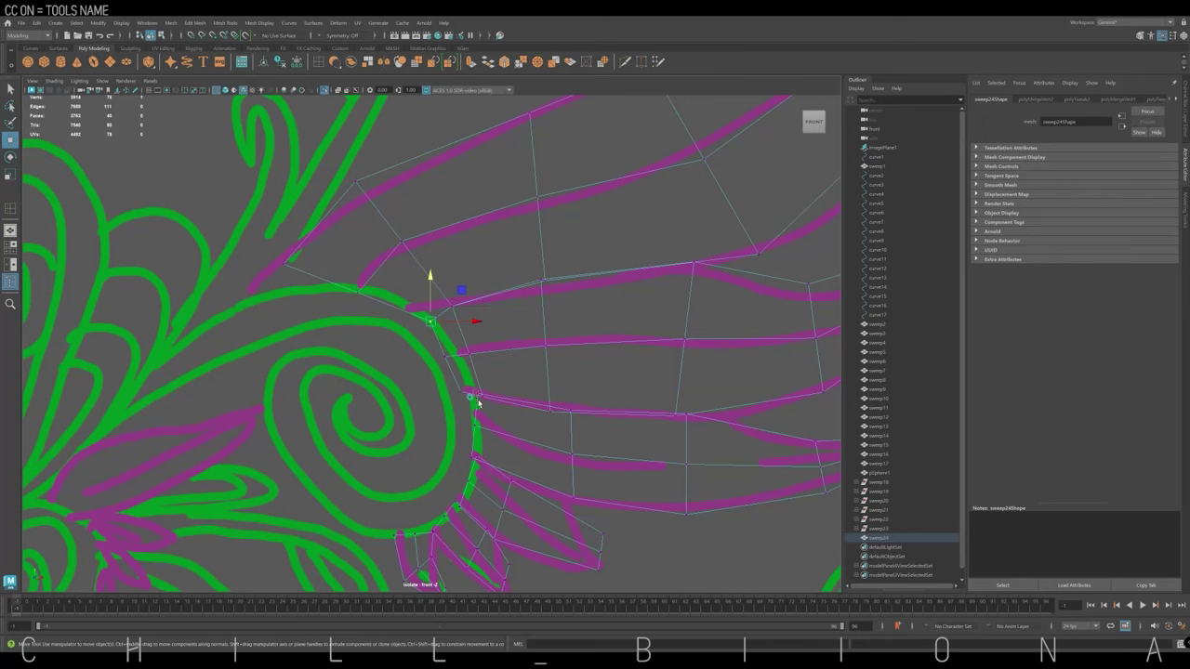
Move wing vertices onto the spiral edge and sketch, then preview the mesh smoothed.
{"action": "left_click_drag", "start_coordinate": [477, 402], "coordinate": [469, 396]}
{"action": "scroll", "coordinate": [502, 419], "scroll_direction": "up", "scroll_amount": 2}
{"action": "scroll", "coordinate": [490, 395], "scroll_direction": "up", "scroll_amount": 2}
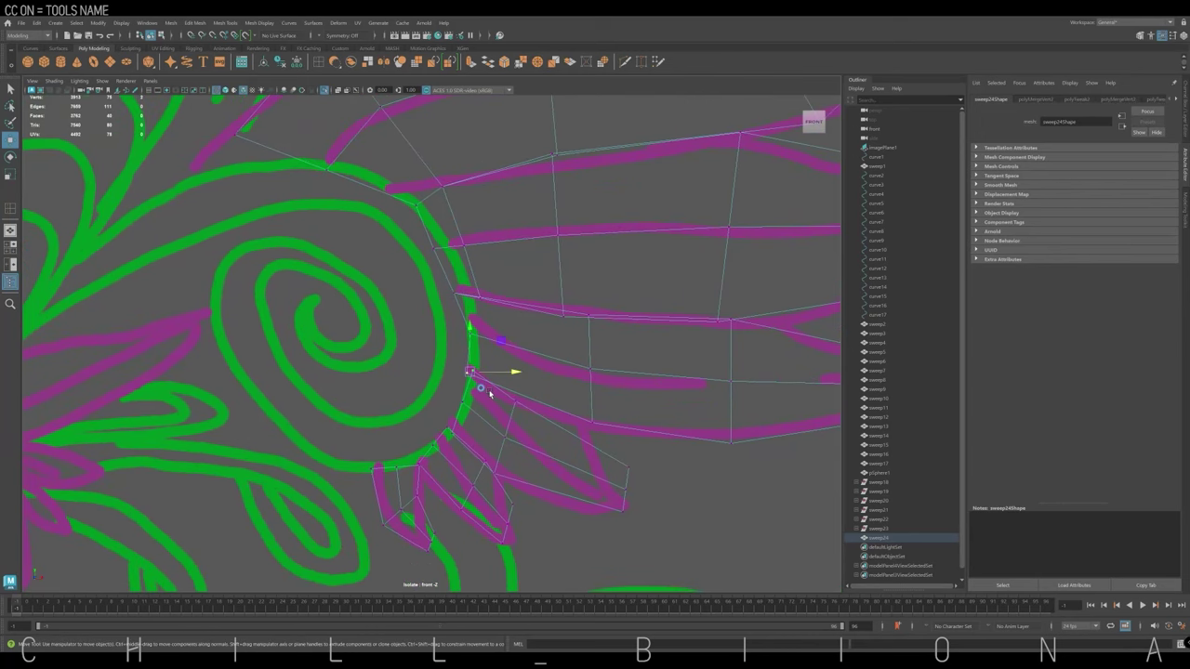
{"action": "scroll", "coordinate": [428, 482], "scroll_direction": "up", "scroll_amount": 2}
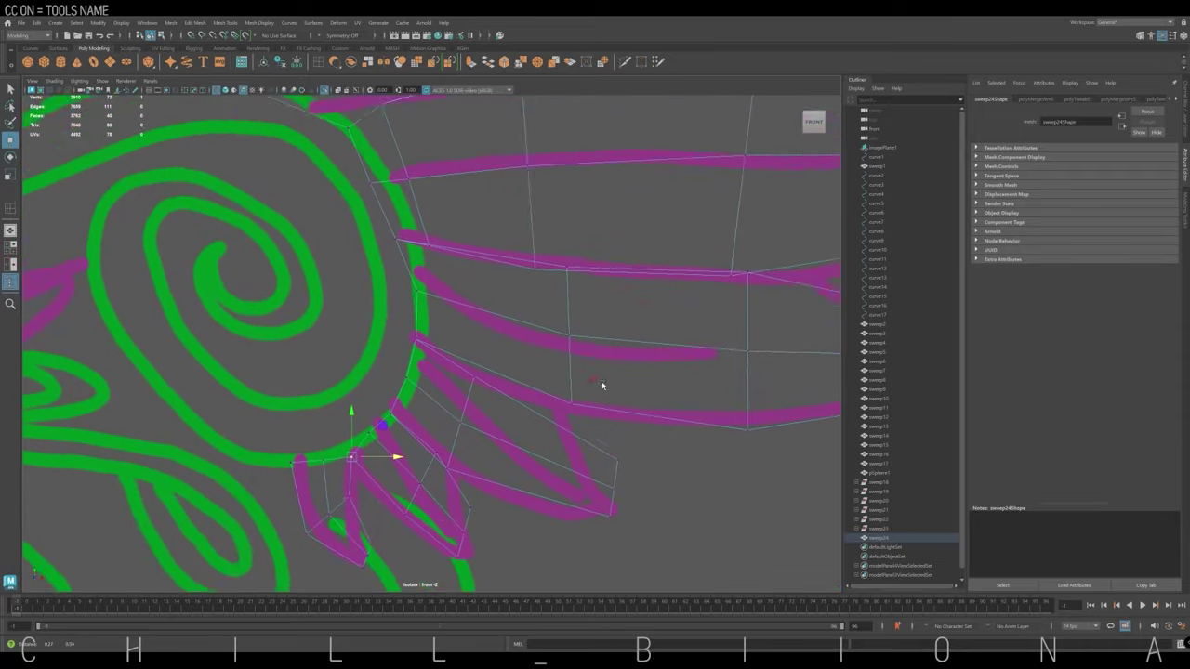
{"action": "scroll", "coordinate": [602, 381], "scroll_direction": "up", "scroll_amount": 2}
{"action": "scroll", "coordinate": [500, 337], "scroll_direction": "down", "scroll_amount": 3}
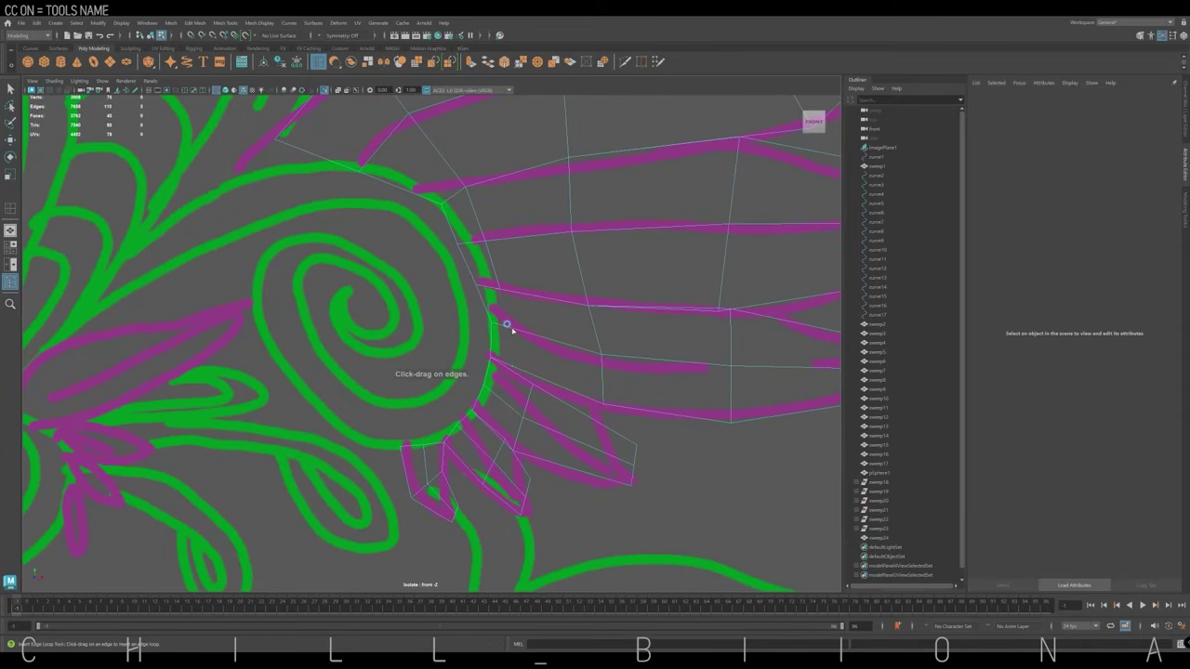
{"action": "key", "text": "w"}
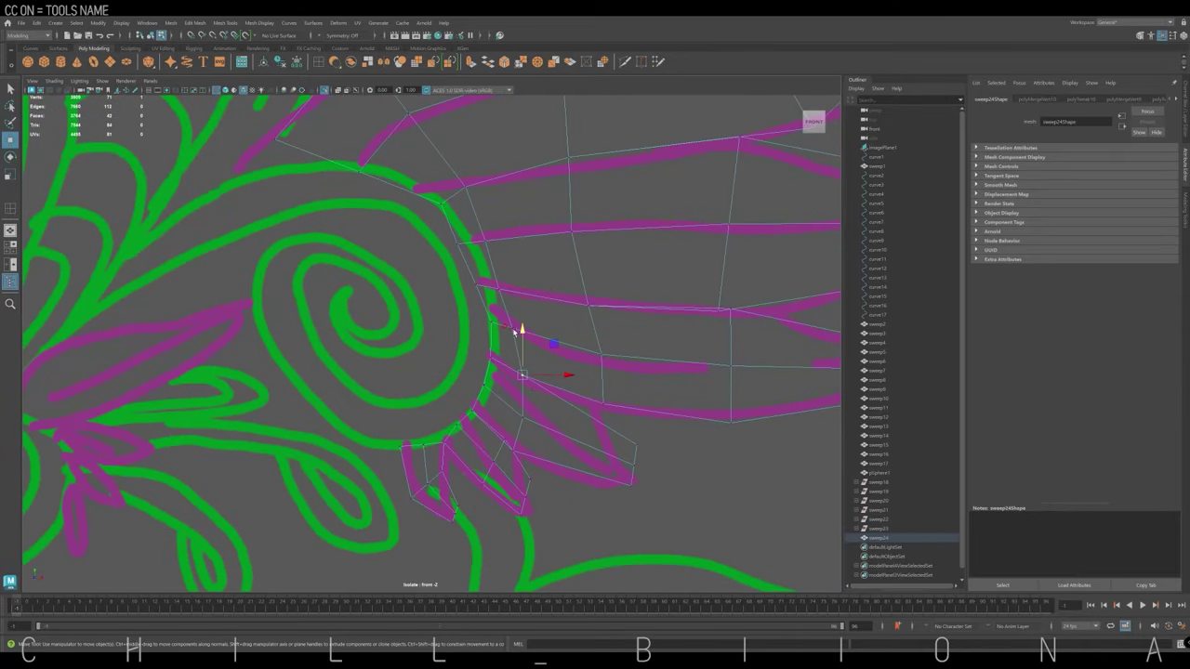
{"action": "left_click_drag", "start_coordinate": [514, 332], "coordinate": [551, 330]}
{"action": "left_click", "coordinate": [502, 240]}
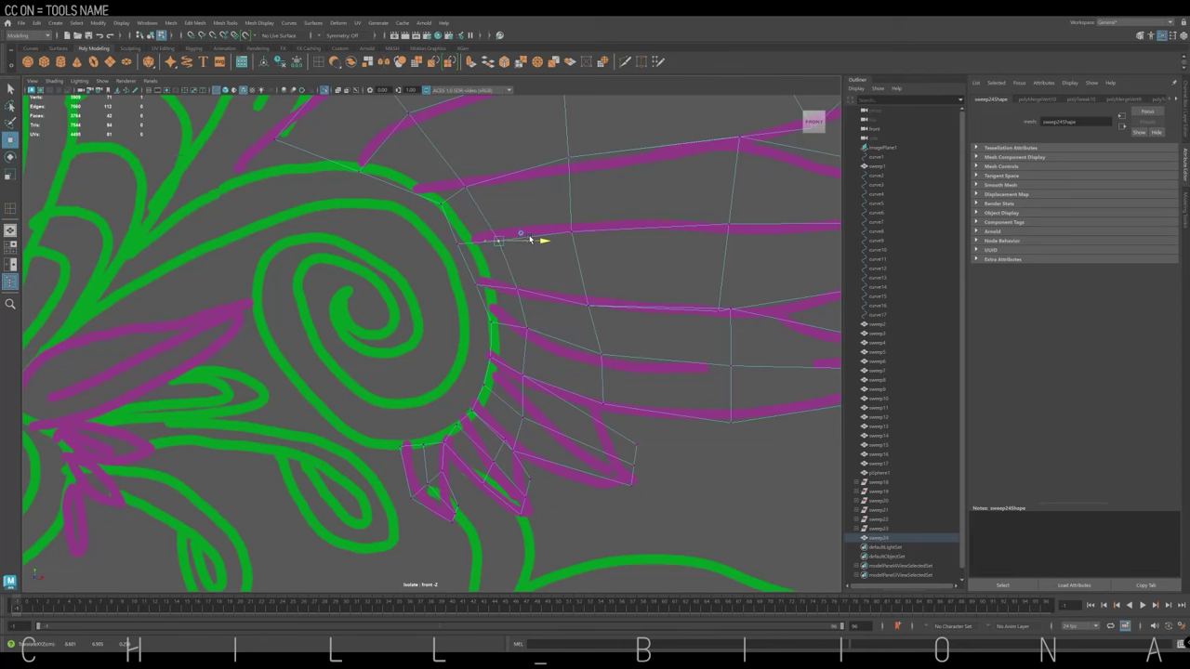
{"action": "middle_click_drag", "start_coordinate": [540, 395], "coordinate": [537, 305], "text": "alt"}
{"action": "left_click", "coordinate": [502, 353]}
{"action": "left_click", "coordinate": [514, 421]}
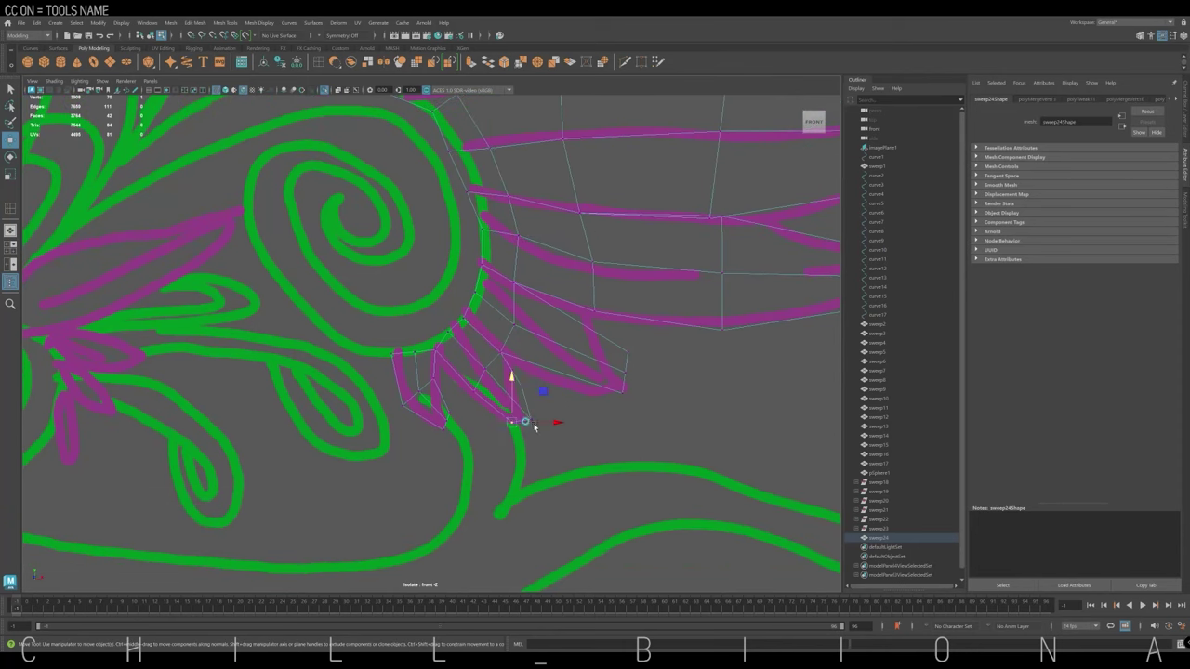
{"action": "key", "text": "3"}
Insert edge loops near the wing's right end and across the lower petal.
{"action": "left_click", "coordinate": [581, 326]}
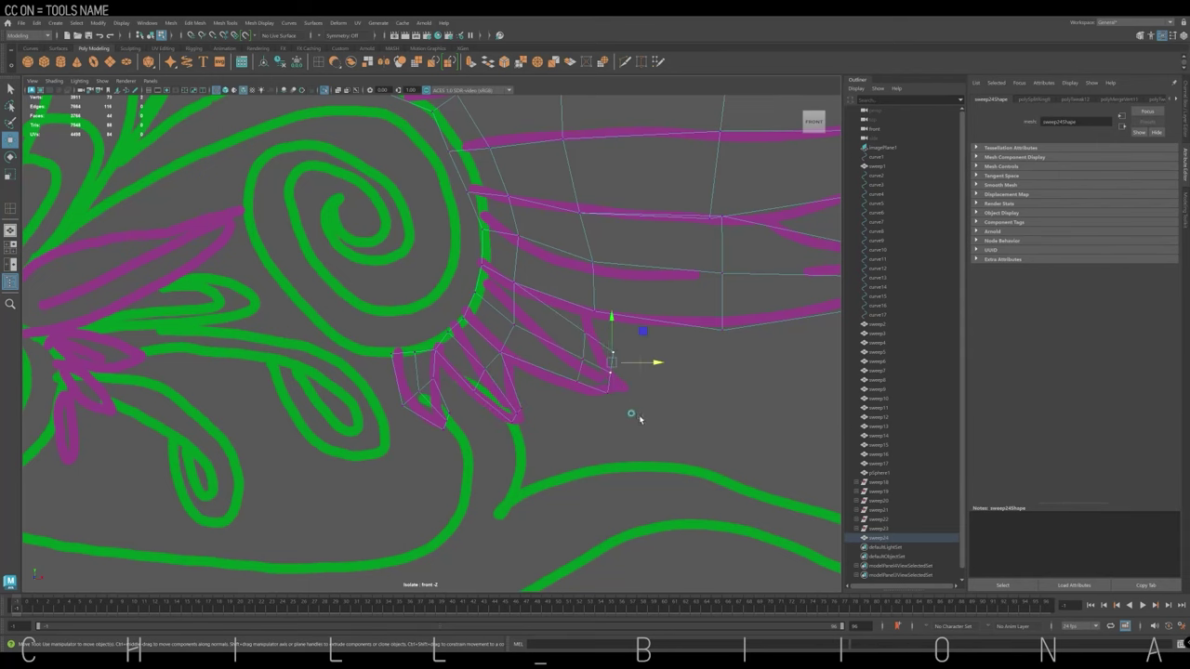
{"action": "scroll", "coordinate": [609, 368], "scroll_direction": "down", "scroll_amount": 5}
{"action": "scroll", "coordinate": [539, 266], "scroll_direction": "down", "scroll_amount": 2}
{"action": "scroll", "coordinate": [497, 215], "scroll_direction": "up", "scroll_amount": 1}
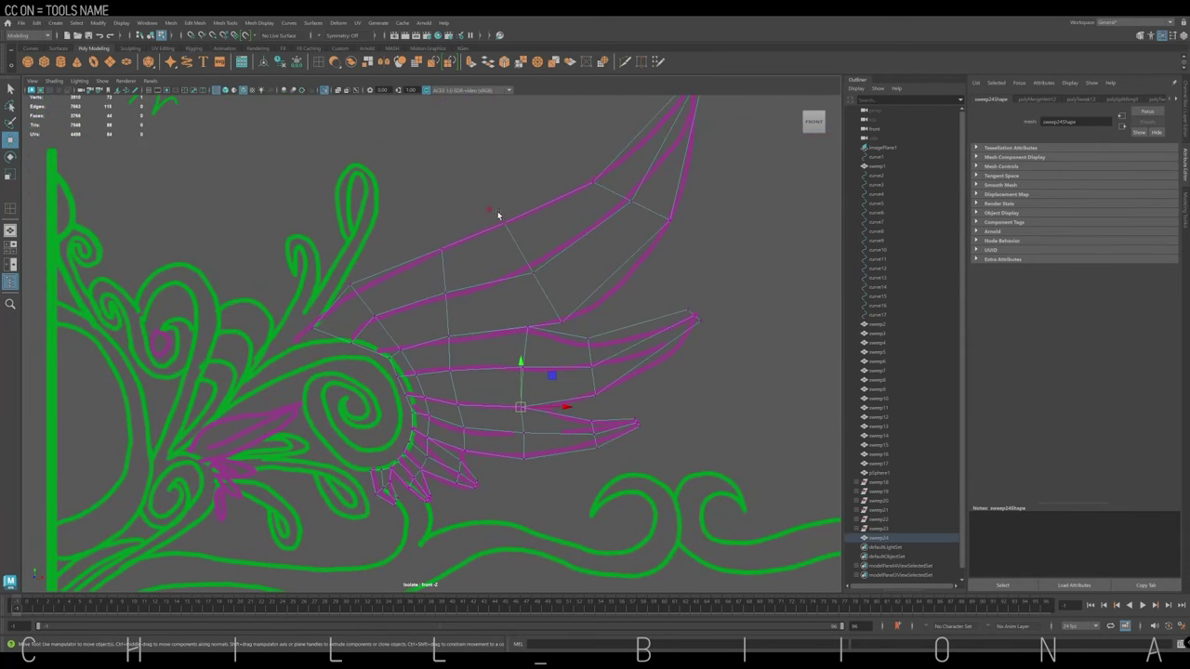
{"action": "left_click", "coordinate": [553, 345]}
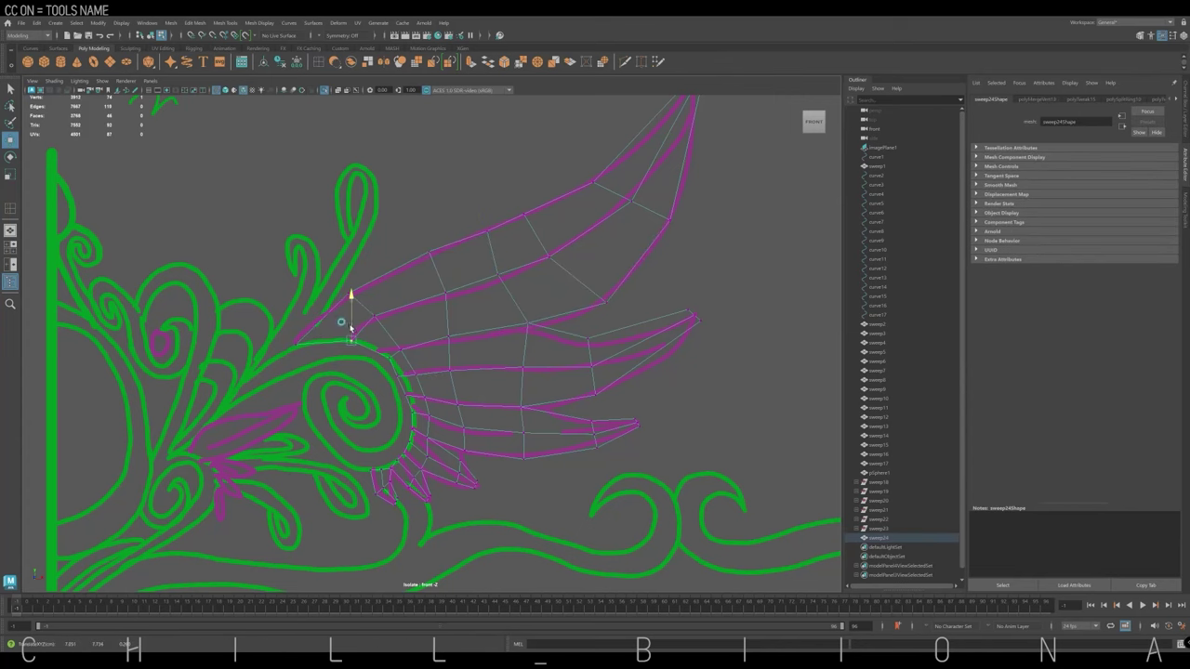
{"action": "scroll", "coordinate": [351, 327], "scroll_direction": "up", "scroll_amount": 1}
{"action": "scroll", "coordinate": [539, 213], "scroll_direction": "up", "scroll_amount": 2}
{"action": "scroll", "coordinate": [540, 257], "scroll_direction": "up", "scroll_amount": 1}
{"action": "scroll", "coordinate": [533, 240], "scroll_direction": "up", "scroll_amount": 1}
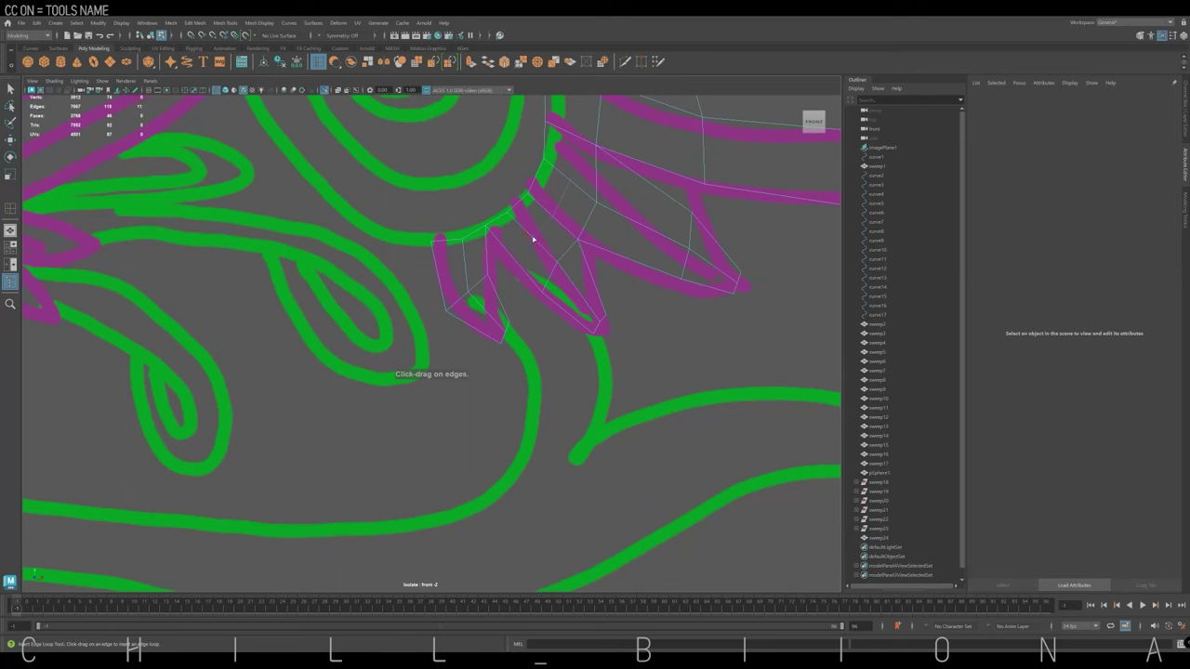
{"action": "left_click", "coordinate": [498, 286]}
Pull the lower petal tip vertex outward, then select the lower and top petal tip vertices.
{"action": "left_click", "coordinate": [502, 350]}
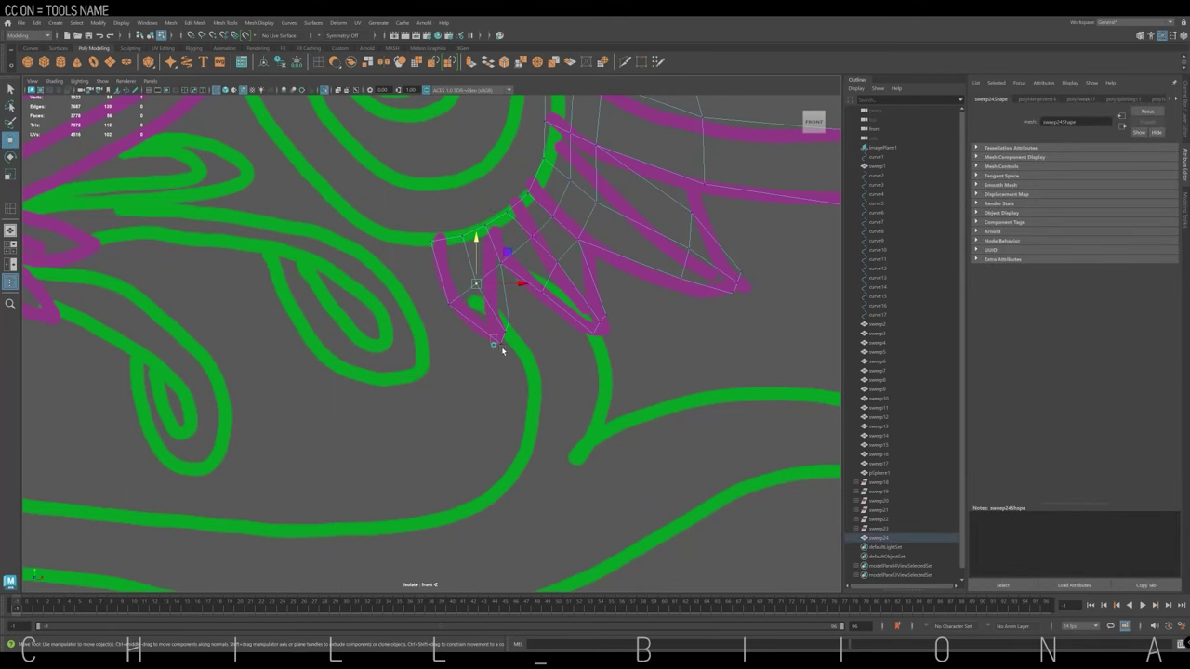
{"action": "left_click_drag", "start_coordinate": [533, 342], "coordinate": [517, 324]}
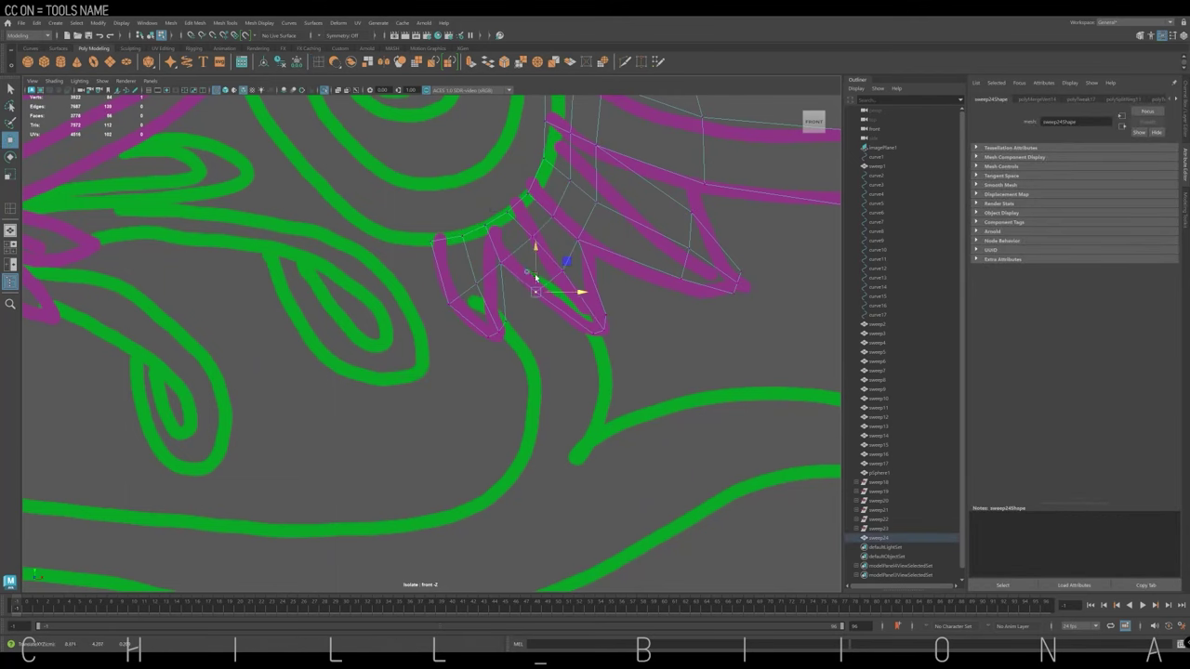
{"action": "scroll", "coordinate": [535, 277], "scroll_direction": "down", "scroll_amount": 2}
{"action": "scroll", "coordinate": [590, 233], "scroll_direction": "down", "scroll_amount": 2}
{"action": "scroll", "coordinate": [579, 340], "scroll_direction": "down", "scroll_amount": 3}
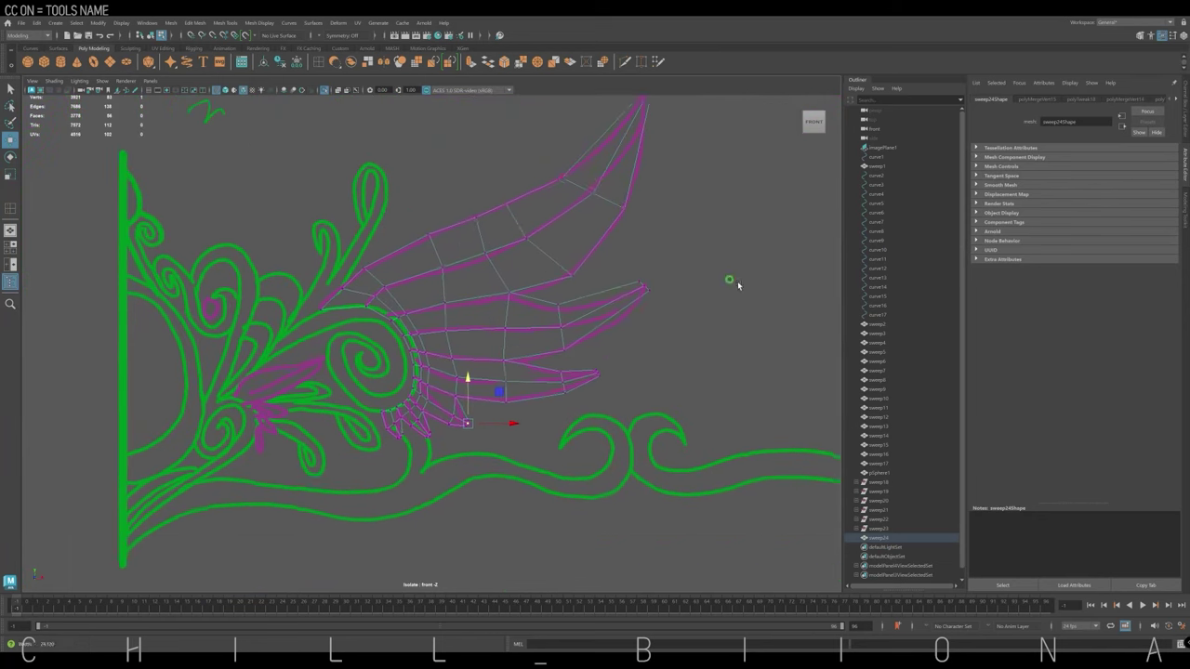
{"action": "scroll", "coordinate": [737, 286], "scroll_direction": "up", "scroll_amount": 1}
{"action": "left_click", "coordinate": [521, 269]}
{"action": "left_click", "coordinate": [585, 338]}
{"action": "left_click", "coordinate": [558, 345]}
{"action": "left_click", "coordinate": [596, 340]}
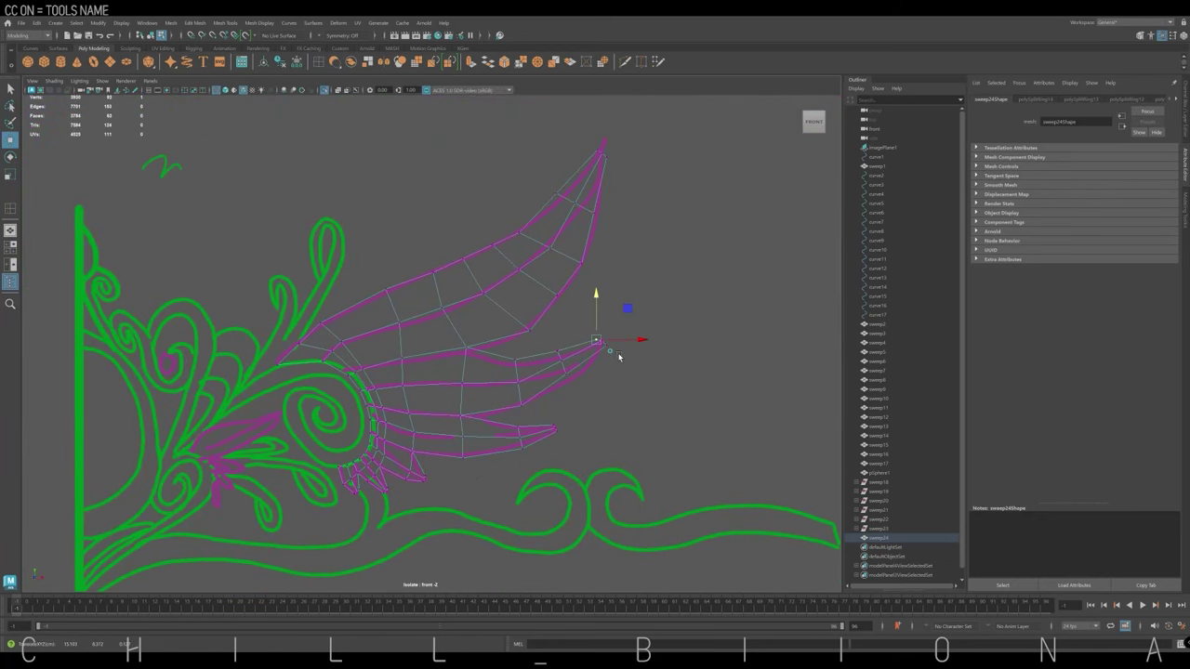
{"action": "left_click", "coordinate": [600, 149]}
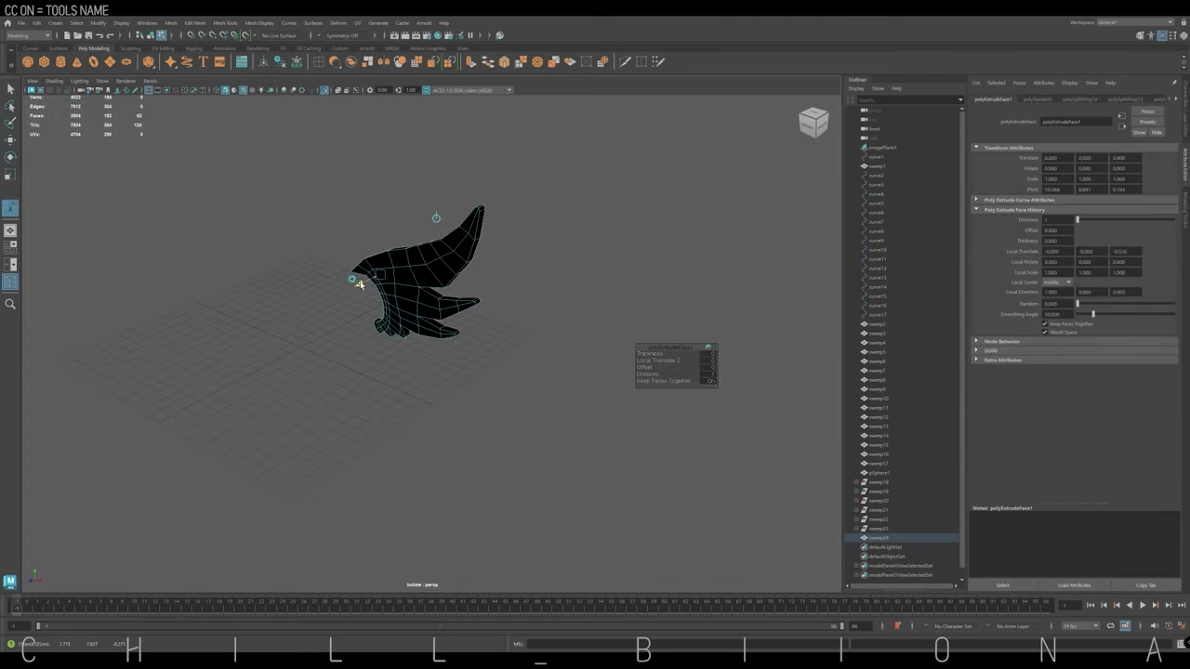
Inspect the extruded wing from several angles and pick a face on its inner curved edge.
{"action": "left_click_drag", "start_coordinate": [367, 286], "coordinate": [583, 230], "text": "alt"}
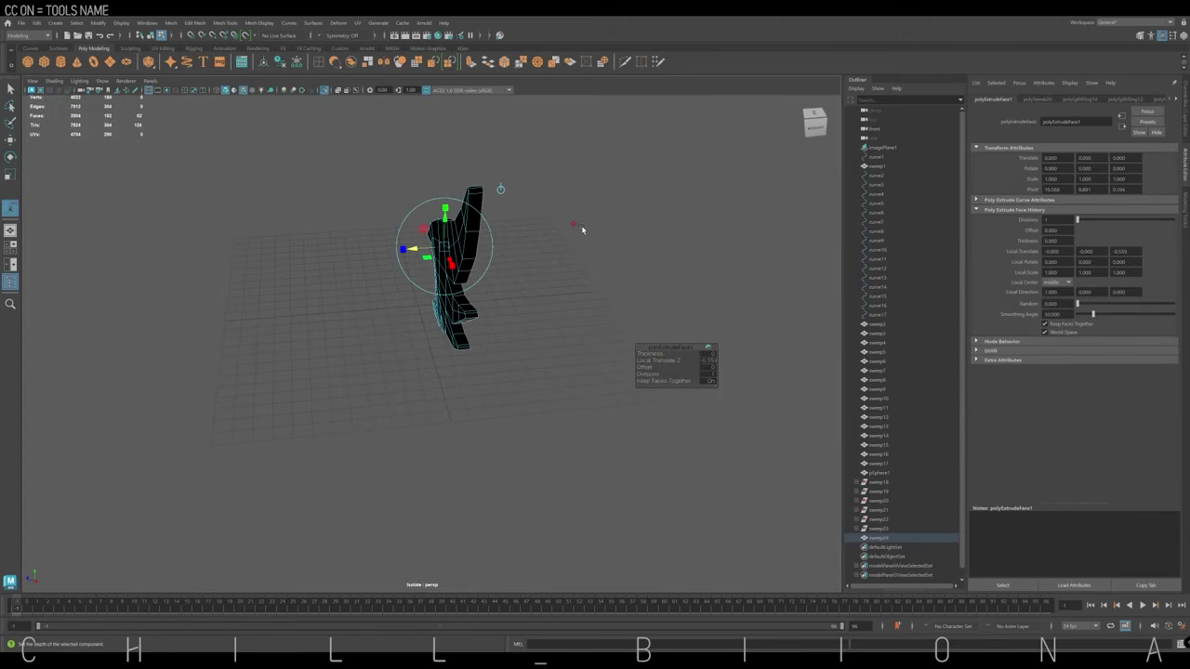
{"action": "left_click", "coordinate": [489, 257]}
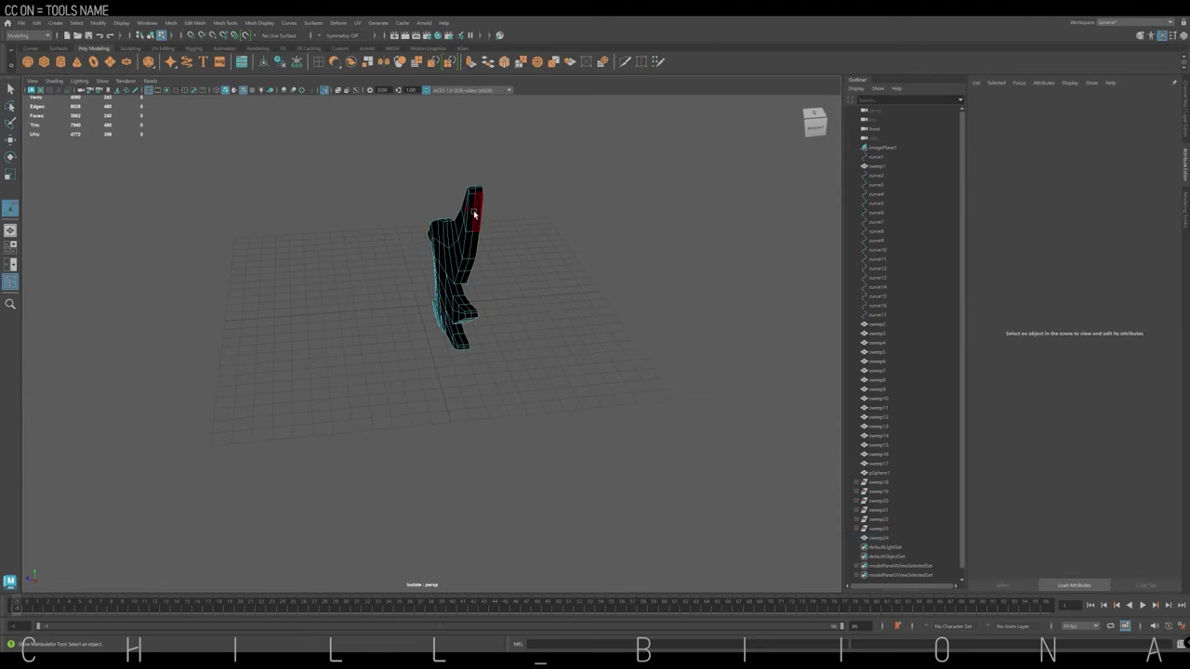
{"action": "left_click", "coordinate": [476, 214]}
{"action": "key", "text": "r"}
{"action": "left_click_drag", "start_coordinate": [486, 252], "coordinate": [564, 277], "text": "alt"}
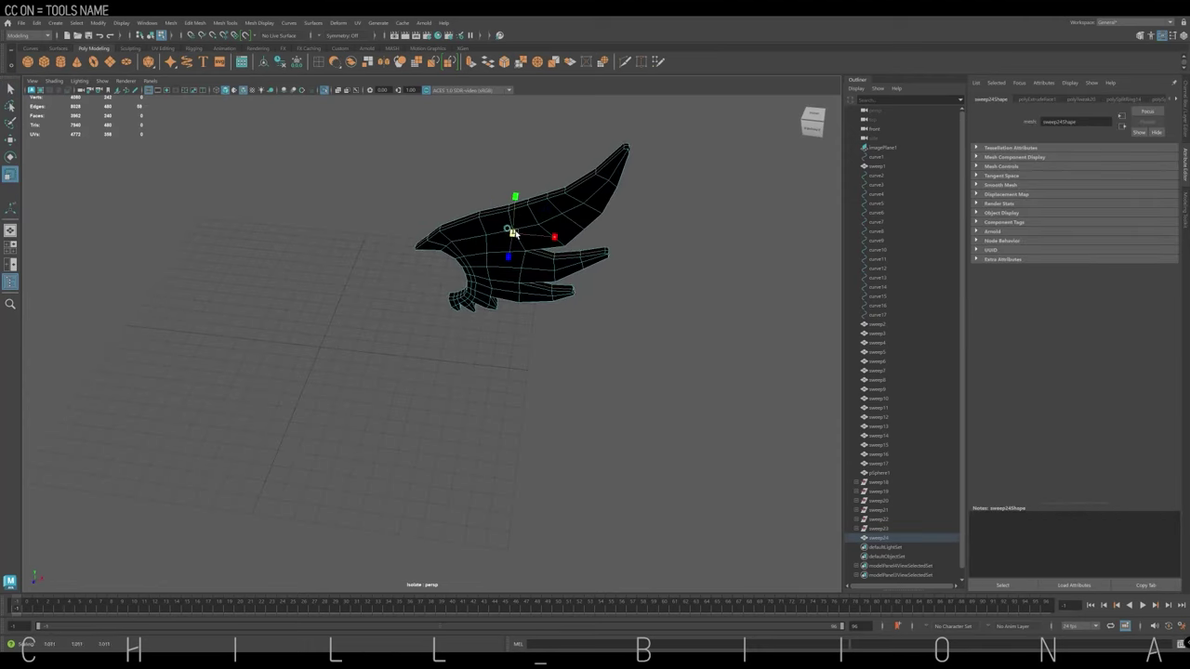
{"action": "left_click_drag", "start_coordinate": [514, 233], "coordinate": [499, 231], "text": "alt"}
{"action": "scroll", "coordinate": [565, 178], "scroll_direction": "up", "scroll_amount": 3}
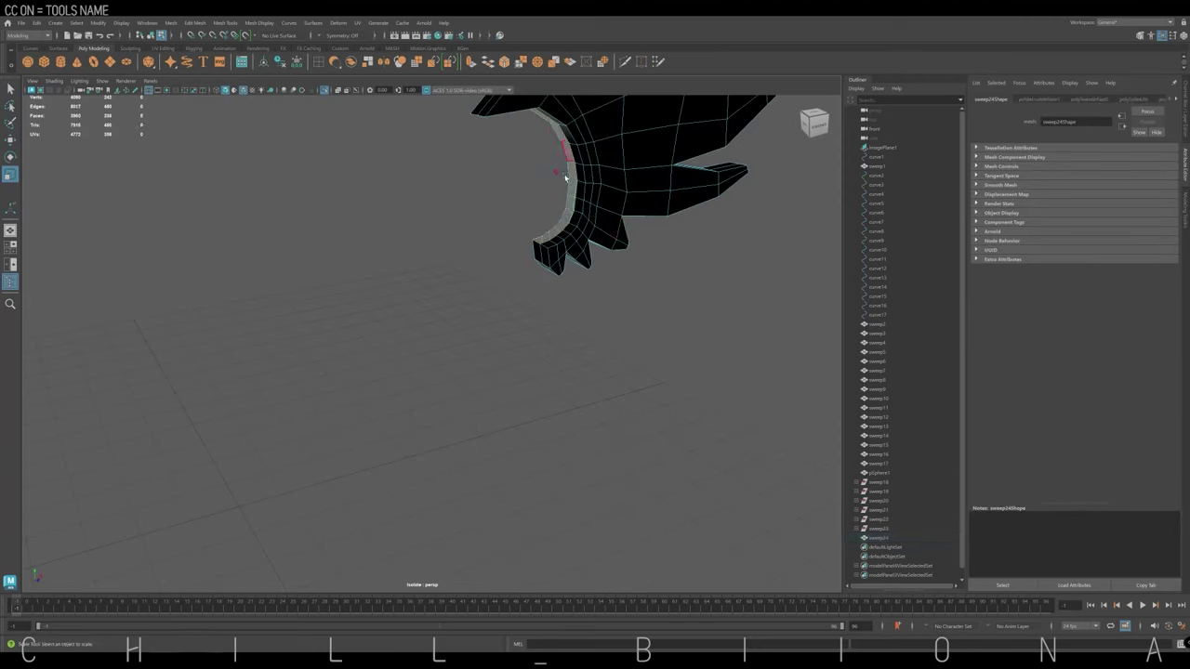
{"action": "left_click", "coordinate": [565, 177]}
{"action": "scroll", "coordinate": [521, 233], "scroll_direction": "down", "scroll_amount": 3}
{"action": "mouse_move", "coordinate": [564, 176]}
{"action": "left_mouse_down", "text": "alt"}
{"action": "mouse_move", "coordinate": [520, 232]}
{"action": "mouse_move", "coordinate": [499, 403]}
{"action": "mouse_move", "coordinate": [491, 208]}
{"action": "mouse_move", "coordinate": [393, 284]}
{"action": "left_mouse_up", "text": "alt"}
Reverse the wing's normals and check the corrected shading.
{"action": "key", "text": "F8"}
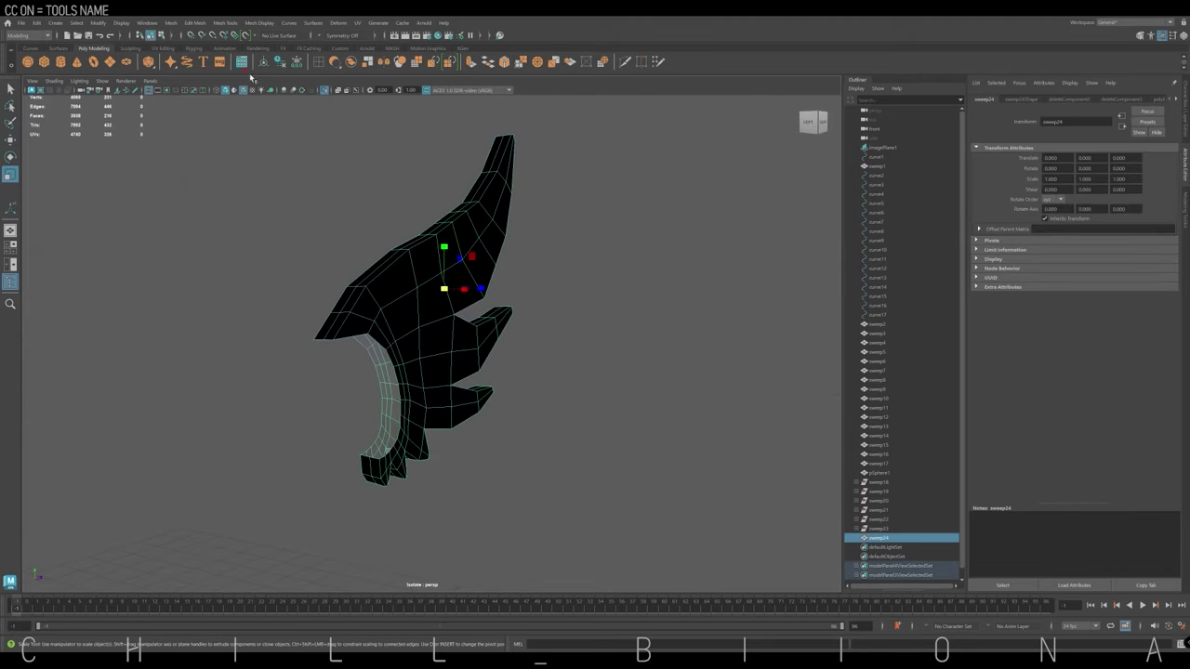
{"action": "left_click", "coordinate": [278, 23]}
{"action": "left_click", "coordinate": [279, 48]}
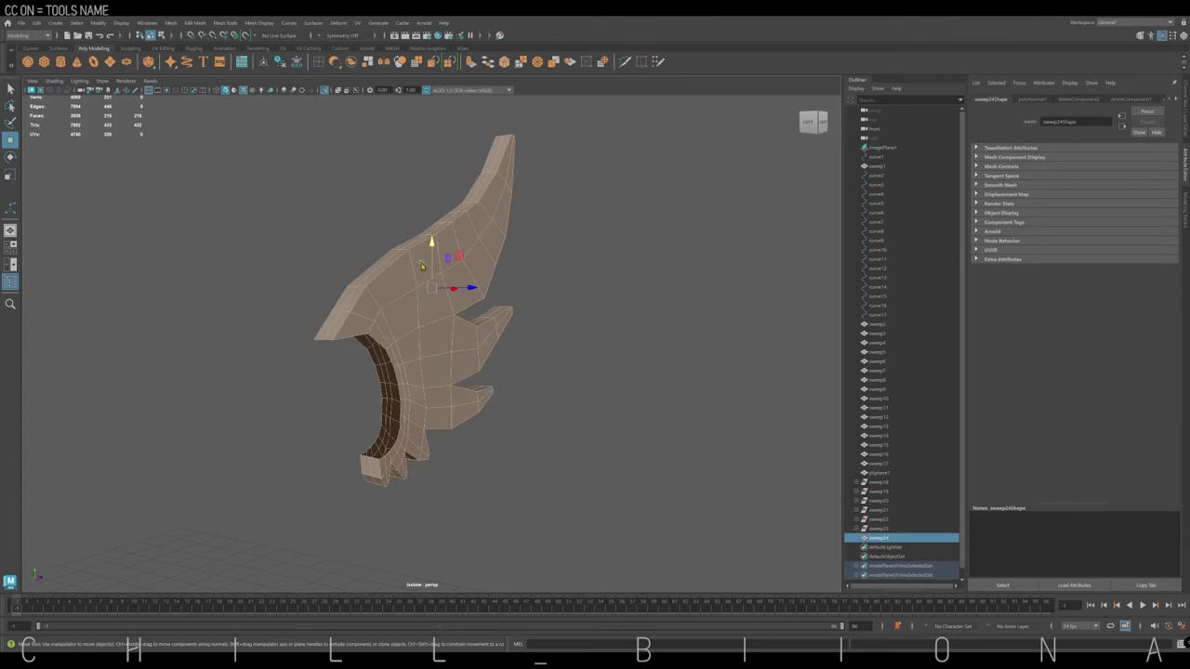
{"action": "mouse_move", "coordinate": [434, 239]}
{"action": "left_mouse_down", "text": "alt"}
{"action": "mouse_move", "coordinate": [459, 218]}
{"action": "mouse_move", "coordinate": [520, 266]}
{"action": "mouse_move", "coordinate": [329, 310]}
{"action": "mouse_move", "coordinate": [668, 235]}
{"action": "mouse_move", "coordinate": [452, 284]}
{"action": "mouse_move", "coordinate": [455, 379]}
{"action": "mouse_move", "coordinate": [496, 402]}
{"action": "mouse_move", "coordinate": [518, 438]}
{"action": "mouse_move", "coordinate": [502, 465]}
{"action": "mouse_move", "coordinate": [415, 319]}
{"action": "mouse_move", "coordinate": [390, 212]}
{"action": "mouse_move", "coordinate": [398, 306]}
{"action": "mouse_move", "coordinate": [317, 390]}
{"action": "mouse_move", "coordinate": [397, 313]}
{"action": "mouse_move", "coordinate": [369, 285]}
{"action": "mouse_move", "coordinate": [315, 307]}
{"action": "left_mouse_up", "text": "alt"}
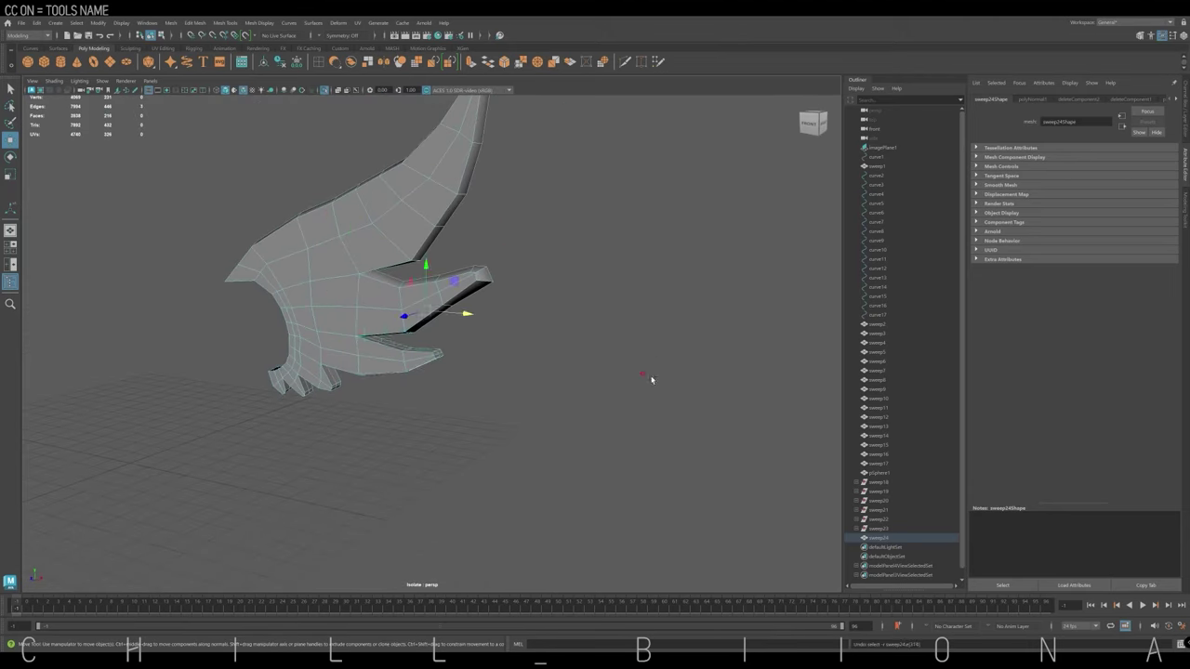
{"action": "left_click_drag", "start_coordinate": [650, 379], "coordinate": [523, 207], "text": "alt"}
{"action": "mouse_move", "coordinate": [473, 279]}
{"action": "left_mouse_down", "text": "alt"}
{"action": "mouse_move", "coordinate": [306, 314]}
{"action": "mouse_move", "coordinate": [330, 258]}
{"action": "mouse_move", "coordinate": [383, 392]}
{"action": "mouse_move", "coordinate": [277, 393]}
{"action": "mouse_move", "coordinate": [354, 307]}
{"action": "mouse_move", "coordinate": [399, 384]}
{"action": "left_mouse_up", "text": "alt"}
From a straight front view, select the vertices at the wing's top tip for scaling.
{"action": "key", "text": "r"}
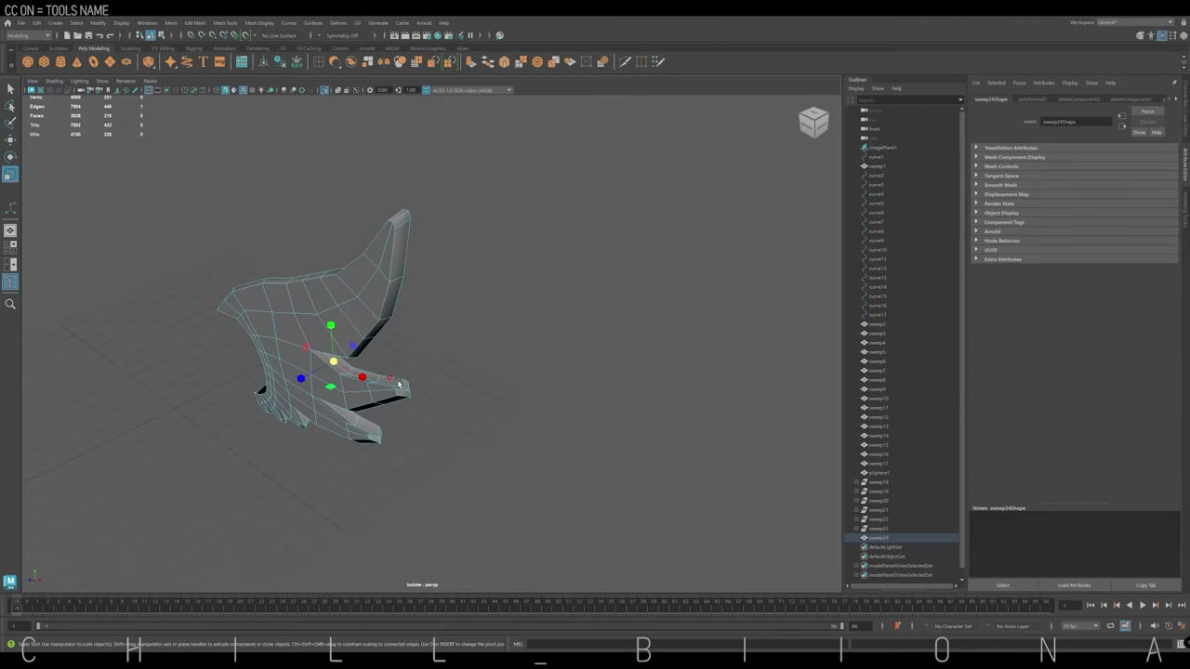
{"action": "scroll", "coordinate": [356, 327], "scroll_direction": "up", "scroll_amount": 5}
{"action": "left_click_drag", "start_coordinate": [266, 194], "coordinate": [222, 352], "text": "alt"}
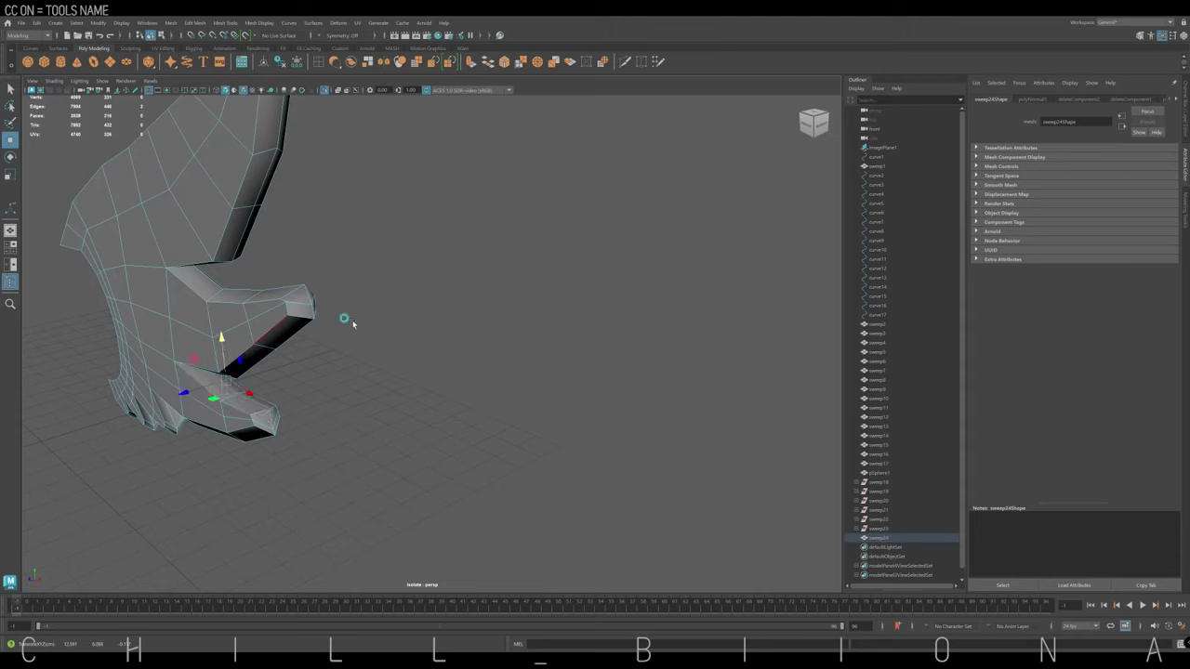
{"action": "mouse_move", "coordinate": [353, 324]}
{"action": "left_mouse_down", "text": "alt"}
{"action": "mouse_move", "coordinate": [385, 266]}
{"action": "mouse_move", "coordinate": [425, 313]}
{"action": "left_mouse_up", "text": "alt"}
{"action": "mouse_move", "coordinate": [366, 261]}
{"action": "left_mouse_down", "text": "alt"}
{"action": "mouse_move", "coordinate": [517, 242]}
{"action": "mouse_move", "coordinate": [571, 383]}
{"action": "left_mouse_up", "text": "alt"}
{"action": "key", "text": "r"}
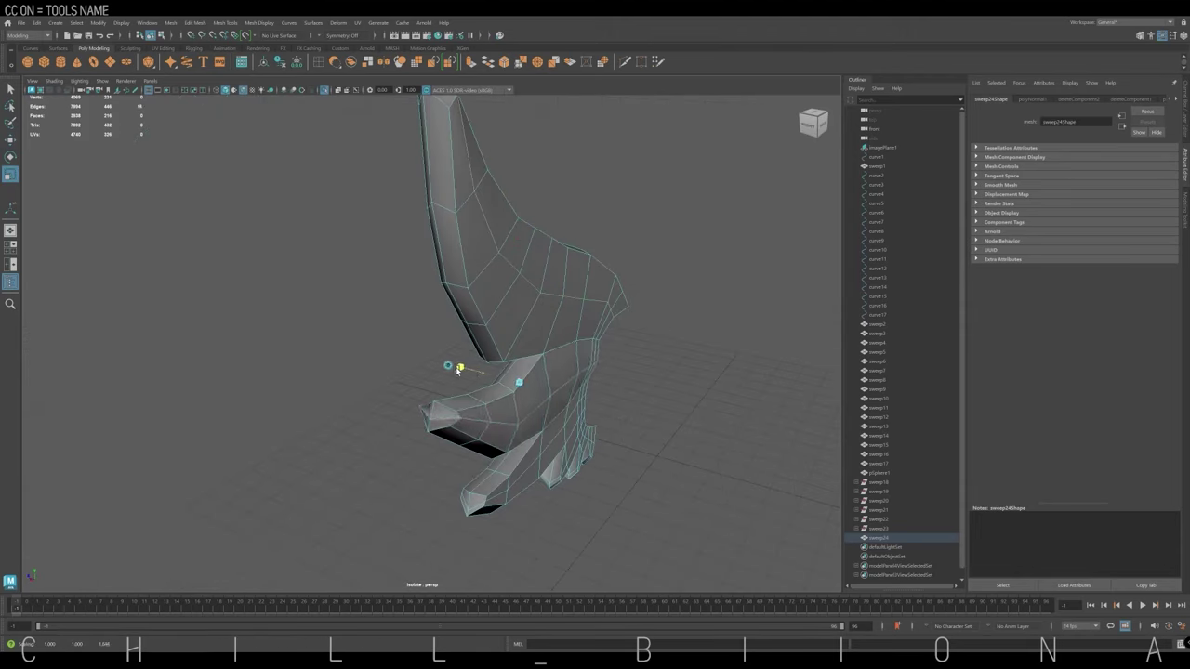
{"action": "left_click_drag", "start_coordinate": [459, 370], "coordinate": [425, 531], "text": "alt"}
{"action": "left_click_drag", "start_coordinate": [437, 163], "coordinate": [520, 215]}
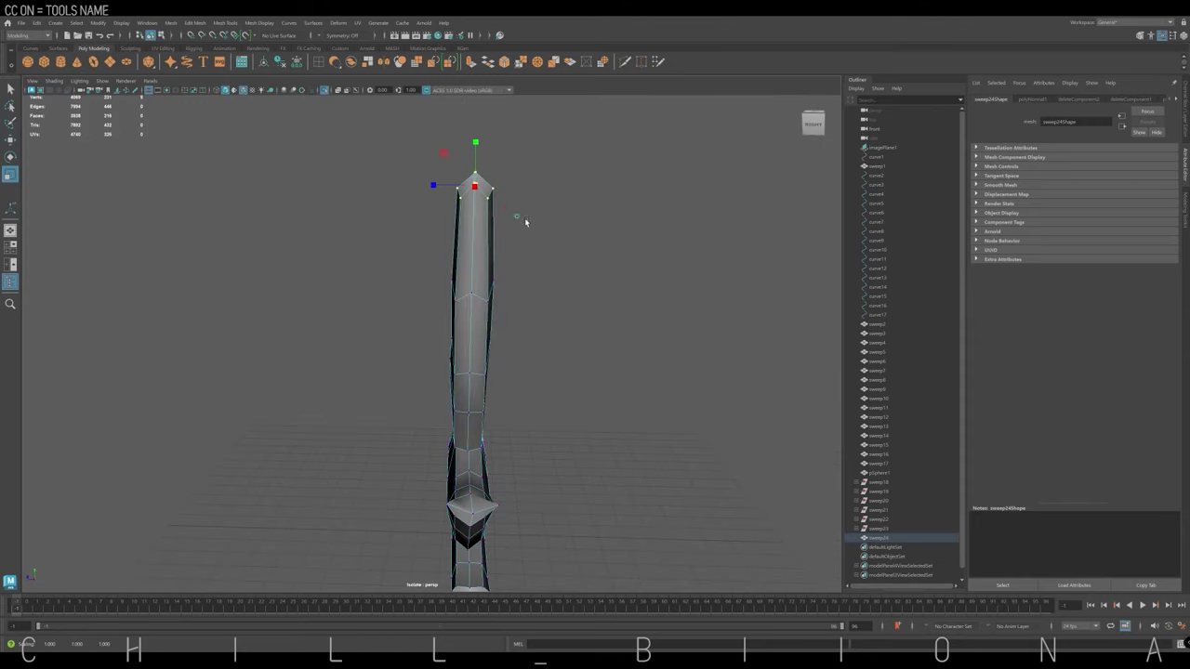
Move the finger tip up and to the right, then clear the selection.
{"action": "mouse_move", "coordinate": [442, 181]}
{"action": "left_mouse_down", "text": "alt"}
{"action": "mouse_move", "coordinate": [285, 338]}
{"action": "mouse_move", "coordinate": [310, 387]}
{"action": "mouse_move", "coordinate": [292, 279]}
{"action": "mouse_move", "coordinate": [312, 375]}
{"action": "mouse_move", "coordinate": [494, 332]}
{"action": "left_mouse_up", "text": "alt"}
{"action": "scroll", "coordinate": [414, 332], "scroll_direction": "up", "scroll_amount": 5}
{"action": "key", "text": "w"}
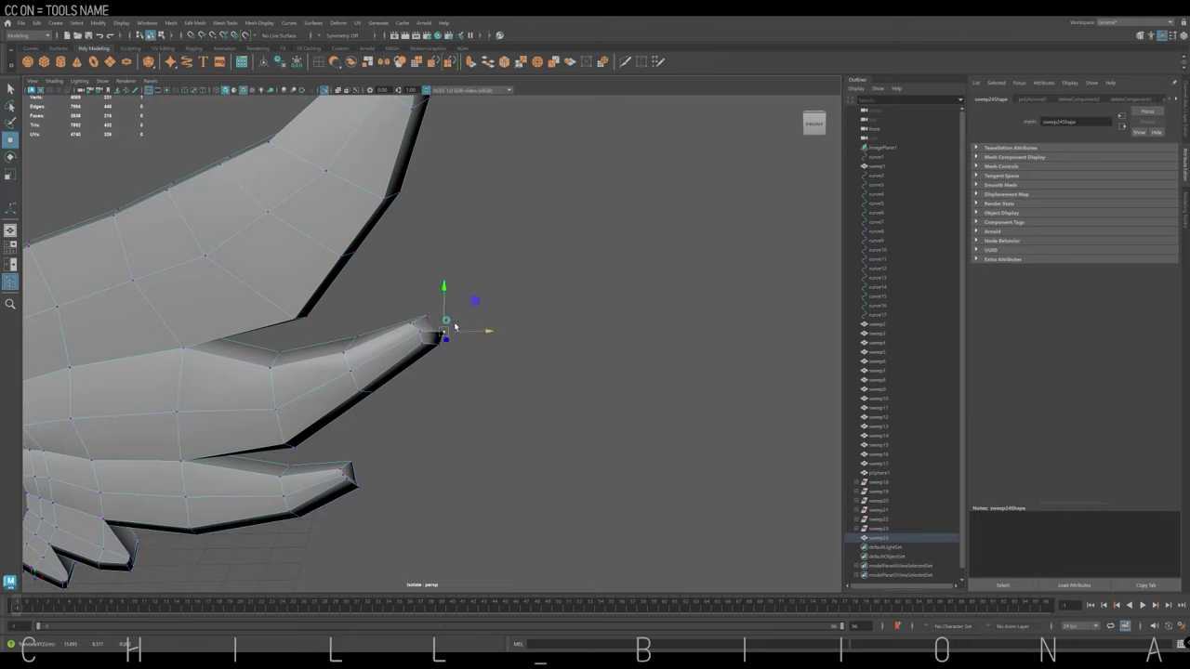
{"action": "left_click_drag", "start_coordinate": [427, 298], "coordinate": [488, 289], "text": "alt"}
{"action": "left_click_drag", "start_coordinate": [424, 428], "coordinate": [378, 396], "text": "alt"}
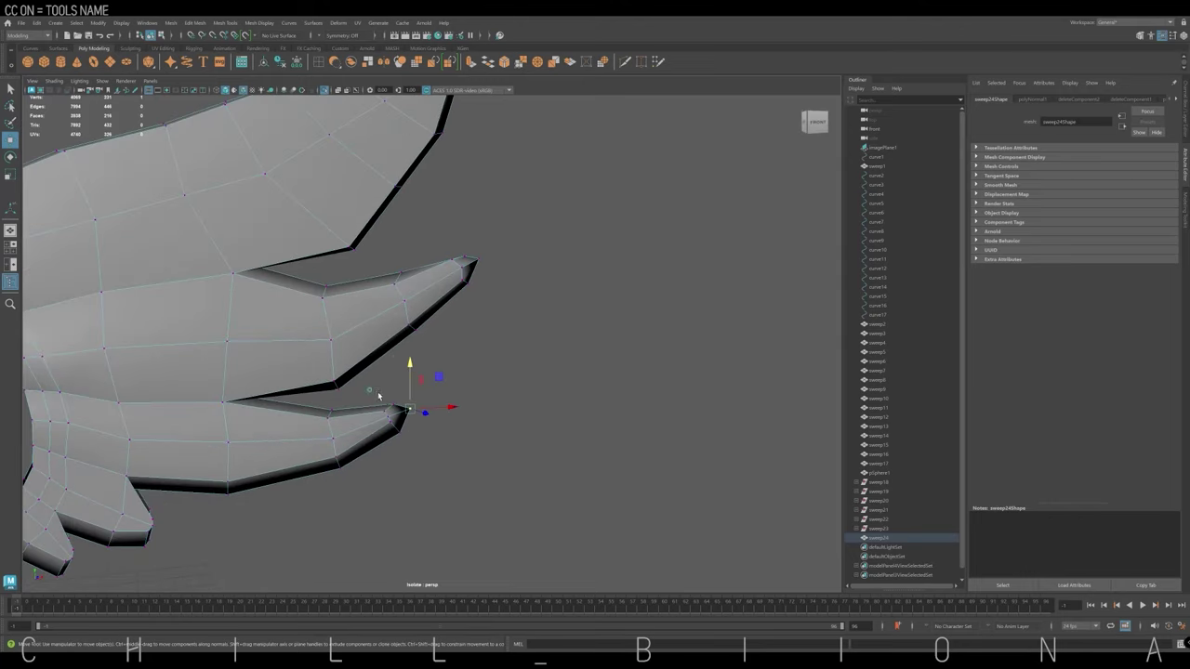
{"action": "scroll", "coordinate": [399, 406], "scroll_direction": "down", "scroll_amount": 5}
{"action": "scroll", "coordinate": [631, 275], "scroll_direction": "down", "scroll_amount": 3}
{"action": "mouse_move", "coordinate": [630, 275]}
{"action": "left_mouse_down", "text": "alt"}
{"action": "mouse_move", "coordinate": [489, 231]}
{"action": "mouse_move", "coordinate": [579, 326]}
{"action": "mouse_move", "coordinate": [563, 348]}
{"action": "mouse_move", "coordinate": [532, 296]}
{"action": "left_mouse_up", "text": "alt"}
{"action": "left_click", "coordinate": [569, 311]}
Show all ornament objects again and orbit in to the tendrils beside the wing.
{"action": "key", "text": "ctrl+1"}
{"action": "scroll", "coordinate": [533, 297], "scroll_direction": "up", "scroll_amount": 3}
{"action": "right_click_drag", "start_coordinate": [393, 226], "coordinate": [394, 192]}
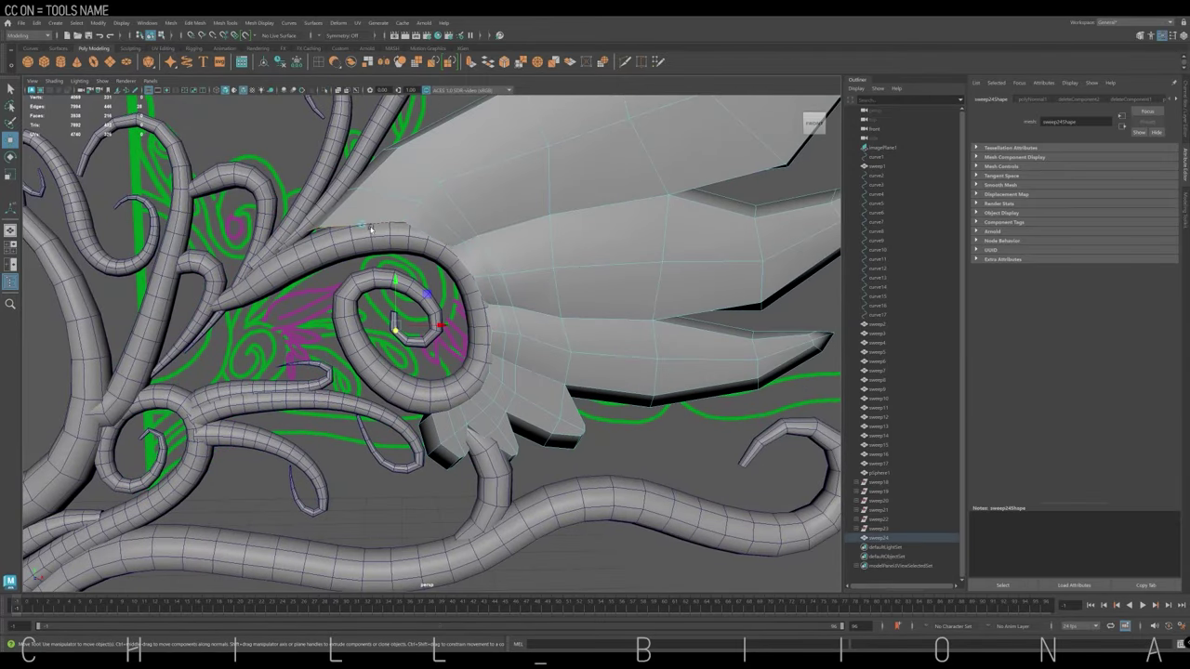
{"action": "mouse_move", "coordinate": [393, 226]}
{"action": "left_mouse_down", "text": "alt"}
{"action": "mouse_move", "coordinate": [502, 276]}
{"action": "mouse_move", "coordinate": [515, 331]}
{"action": "mouse_move", "coordinate": [451, 334]}
{"action": "left_mouse_up", "text": "alt"}
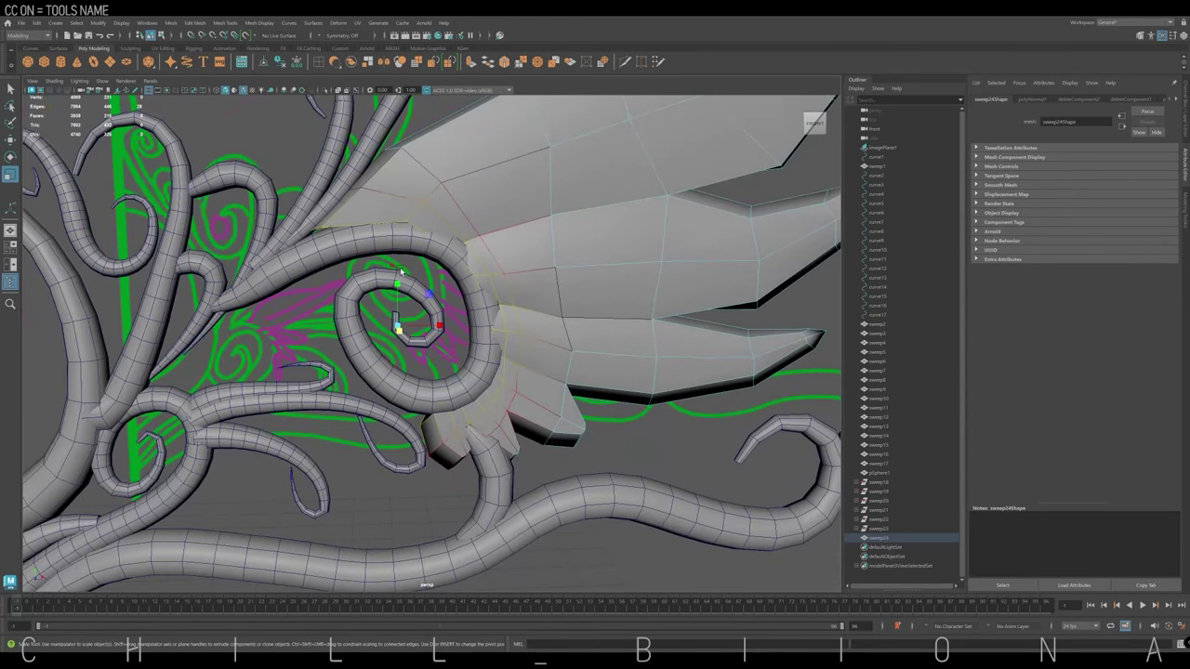
{"action": "mouse_move", "coordinate": [397, 288]}
{"action": "left_mouse_down", "text": "alt"}
{"action": "mouse_move", "coordinate": [407, 357]}
{"action": "mouse_move", "coordinate": [372, 321]}
{"action": "left_mouse_up", "text": "alt"}
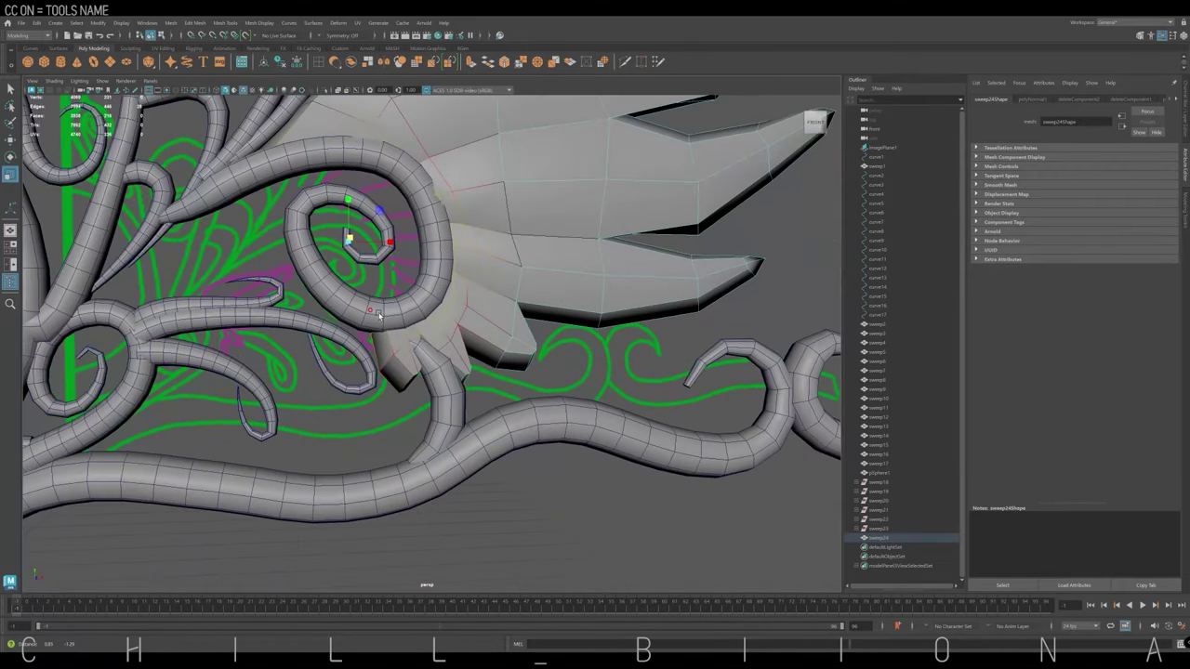
{"action": "right_click_drag", "start_coordinate": [371, 321], "coordinate": [371, 313]}
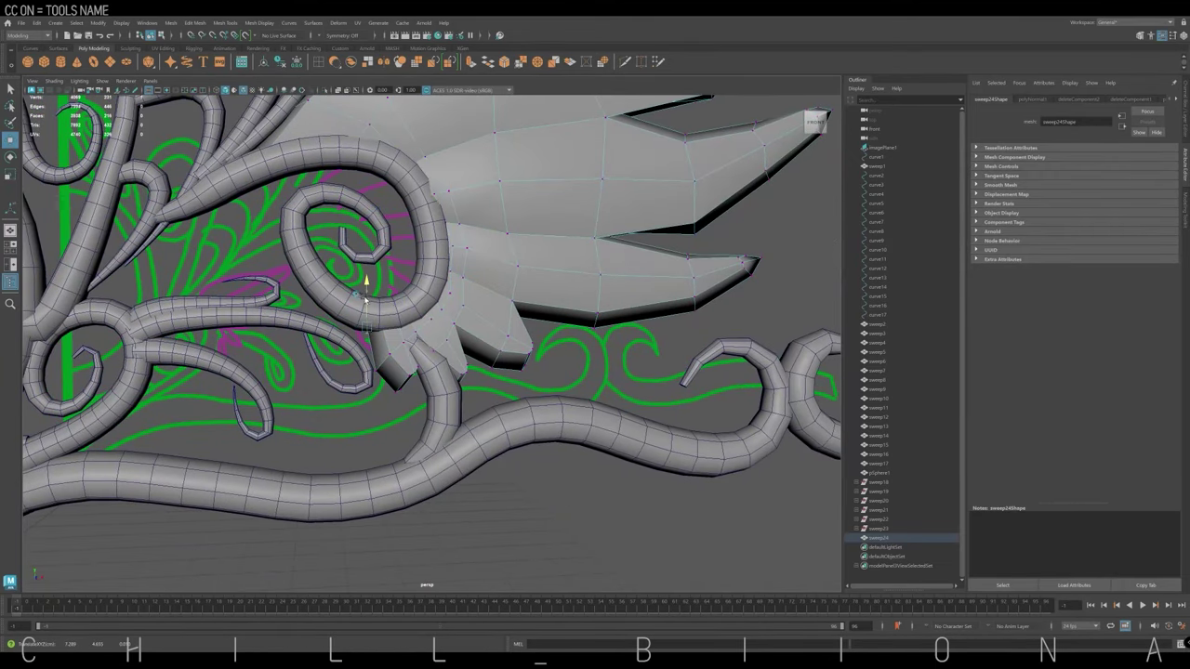
{"action": "mouse_move", "coordinate": [388, 327]}
{"action": "left_mouse_down", "text": "alt"}
{"action": "mouse_move", "coordinate": [400, 372]}
{"action": "mouse_move", "coordinate": [372, 297]}
{"action": "mouse_move", "coordinate": [309, 279]}
{"action": "left_mouse_up", "text": "alt"}
Edit the sweep7 tendril's vertices with Scale, then select sweep8 and sweep7 with Move.
{"action": "left_click", "coordinate": [330, 275]}
{"action": "right_click_drag", "start_coordinate": [310, 279], "coordinate": [316, 285]}
{"action": "key", "text": "r"}
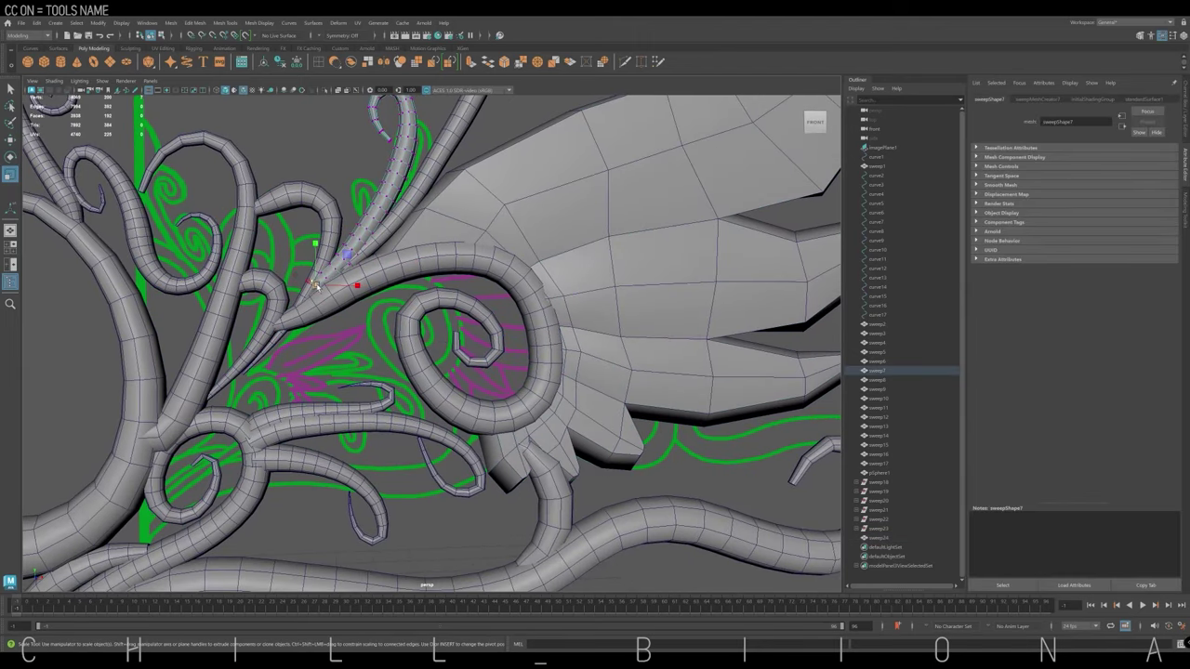
{"action": "right_click_drag", "start_coordinate": [407, 238], "coordinate": [385, 259]}
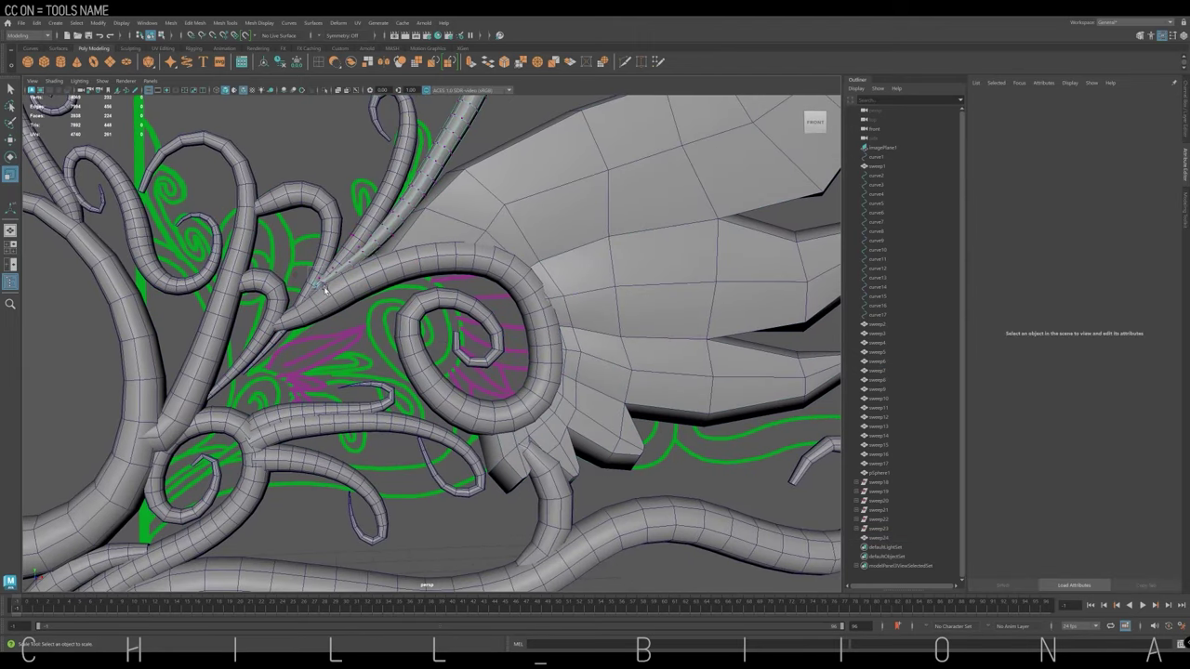
{"action": "left_click", "coordinate": [321, 248]}
{"action": "key", "text": "w"}
{"action": "left_click", "coordinate": [312, 276]}
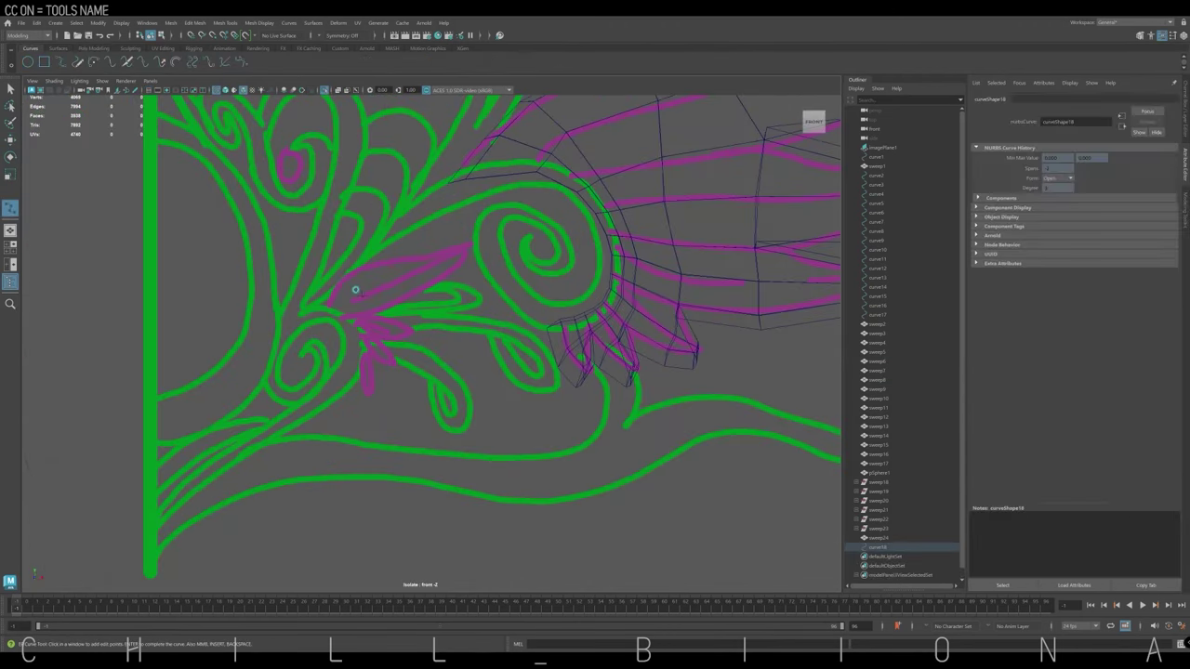
Trace EP curves over the magenta leaf strokes, nudging a curve's end point up and left.
{"action": "right_click_drag", "start_coordinate": [400, 264], "coordinate": [391, 307]}
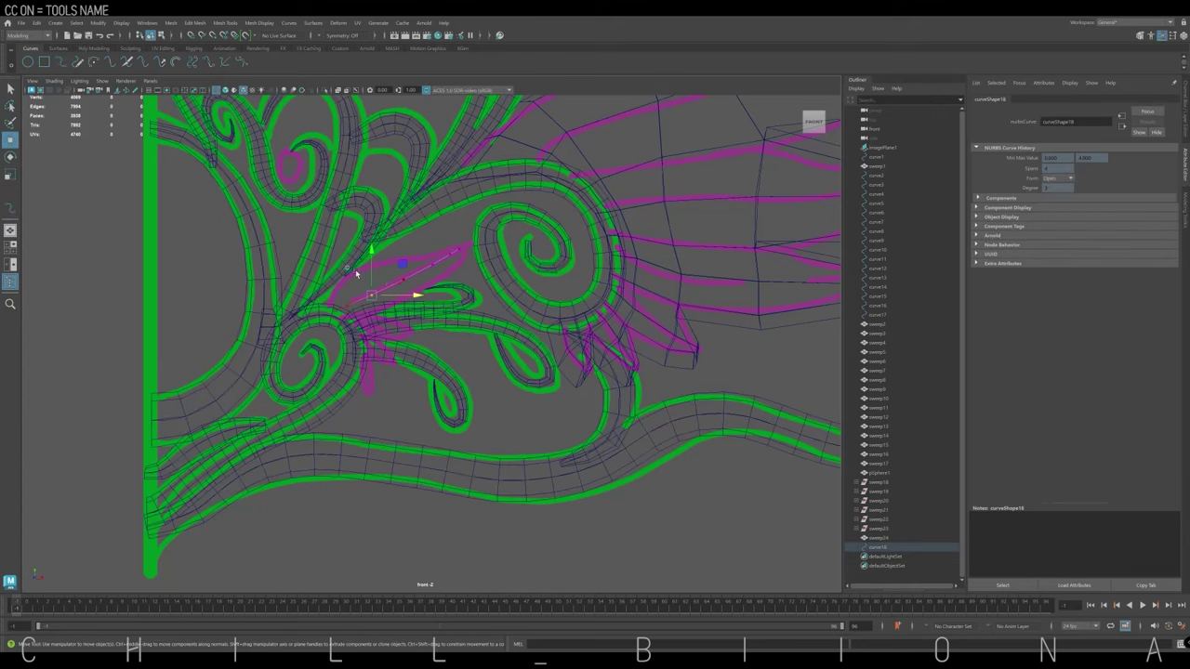
{"action": "key", "text": "w"}
{"action": "left_click_drag", "start_coordinate": [457, 259], "coordinate": [435, 249]}
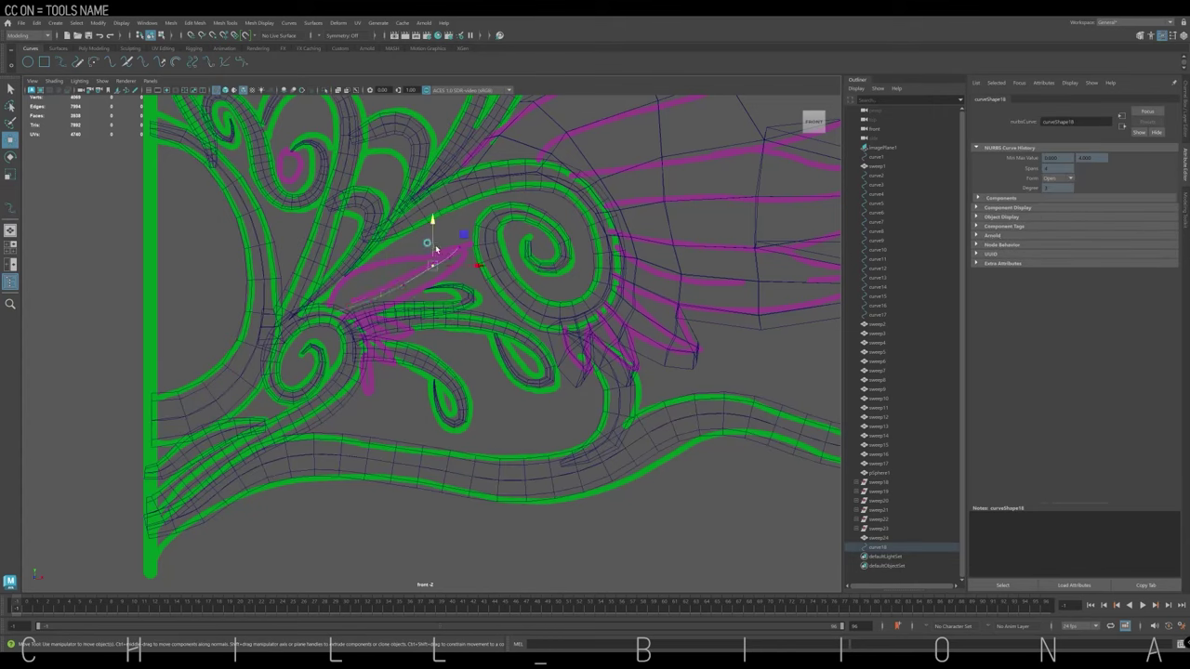
{"action": "key", "text": "y"}
{"action": "left_click", "coordinate": [361, 319]}
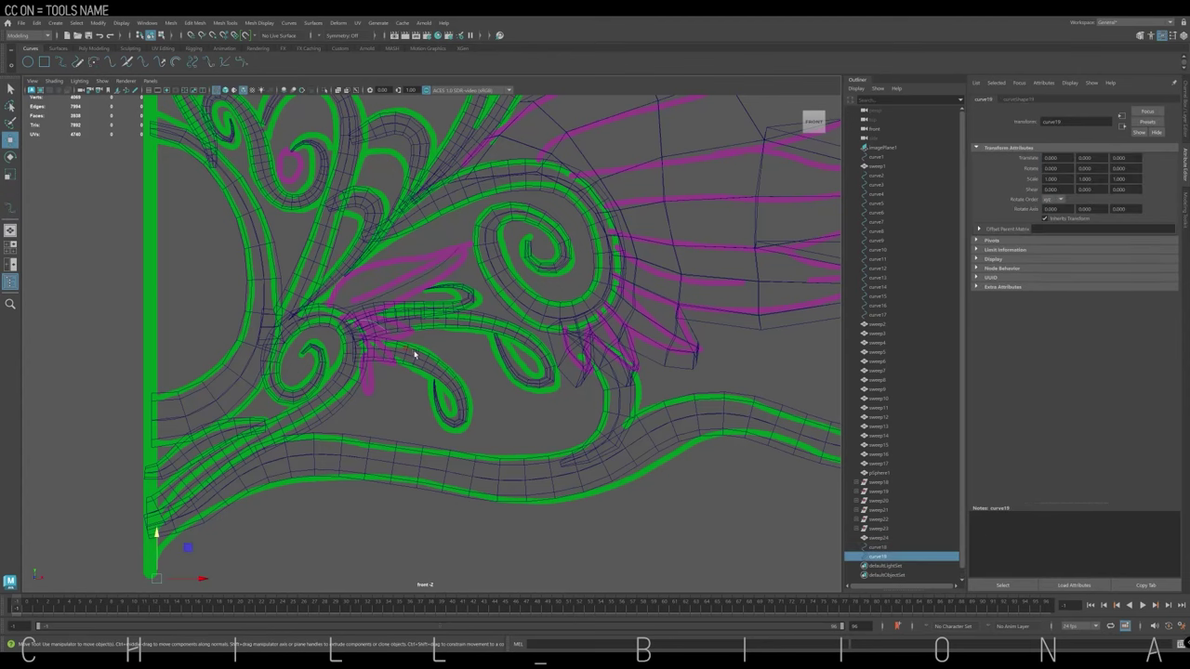
{"action": "key", "text": "Return"}
{"action": "key", "text": "w"}
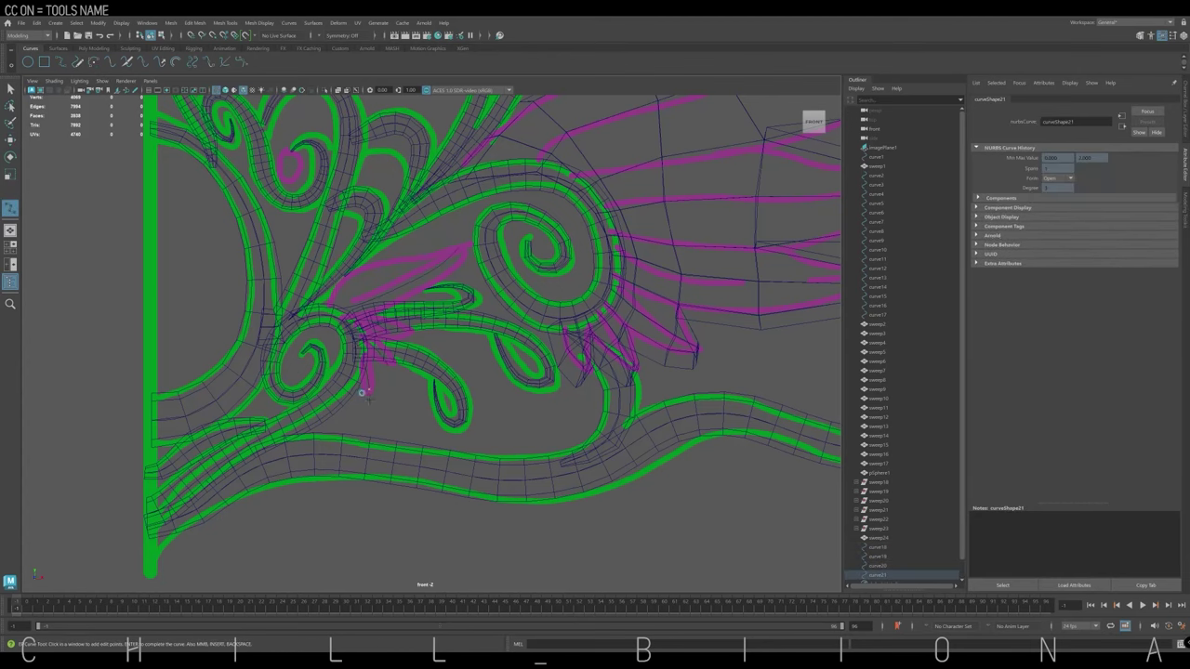
Isolate curve18–curve21 and sweep them into tube meshes with Sweep Mesh.
{"action": "left_click", "coordinate": [877, 547], "text": "shift"}
{"action": "key", "text": "ctrl+1"}
{"action": "left_click", "coordinate": [93, 48]}
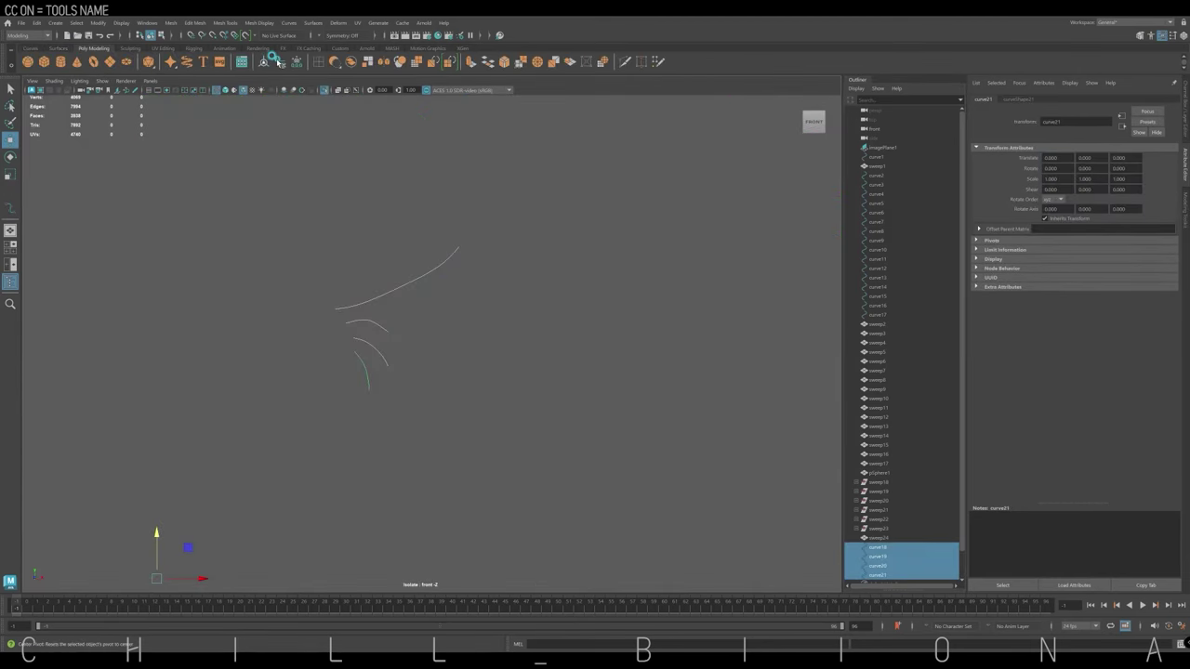
{"action": "left_click", "coordinate": [187, 63]}
{"action": "left_click", "coordinate": [324, 91]}
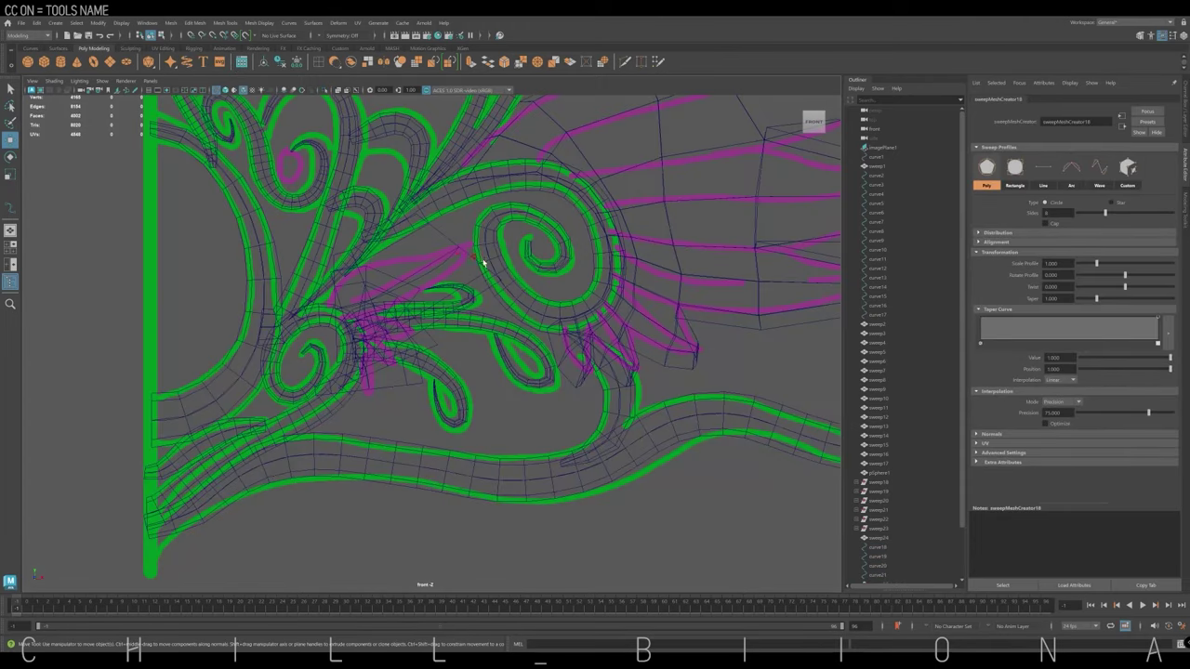
Set the leaf sweep's profile to Rectangle and reduce its Scale Profile and Width to a thin strip.
{"action": "key", "text": "space"}
{"action": "scroll", "coordinate": [669, 215], "scroll_direction": "up", "scroll_amount": 3}
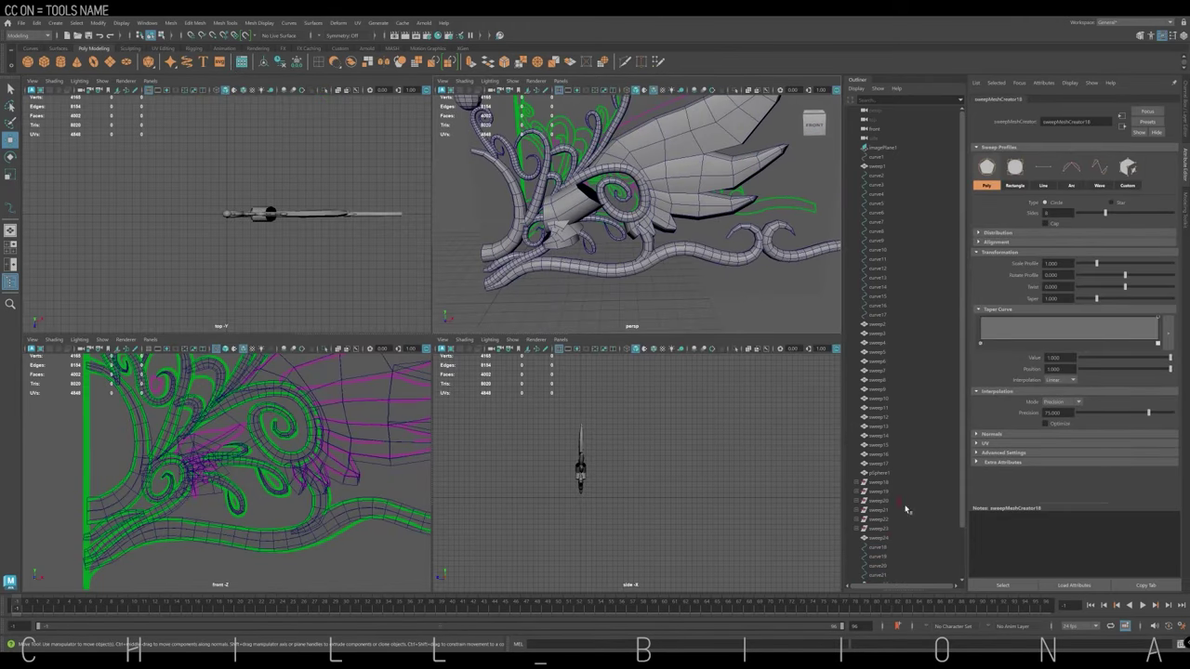
{"action": "left_click", "coordinate": [878, 547]}
{"action": "scroll", "coordinate": [883, 525], "scroll_direction": "down", "scroll_amount": 2}
{"action": "left_click", "coordinate": [1051, 97]}
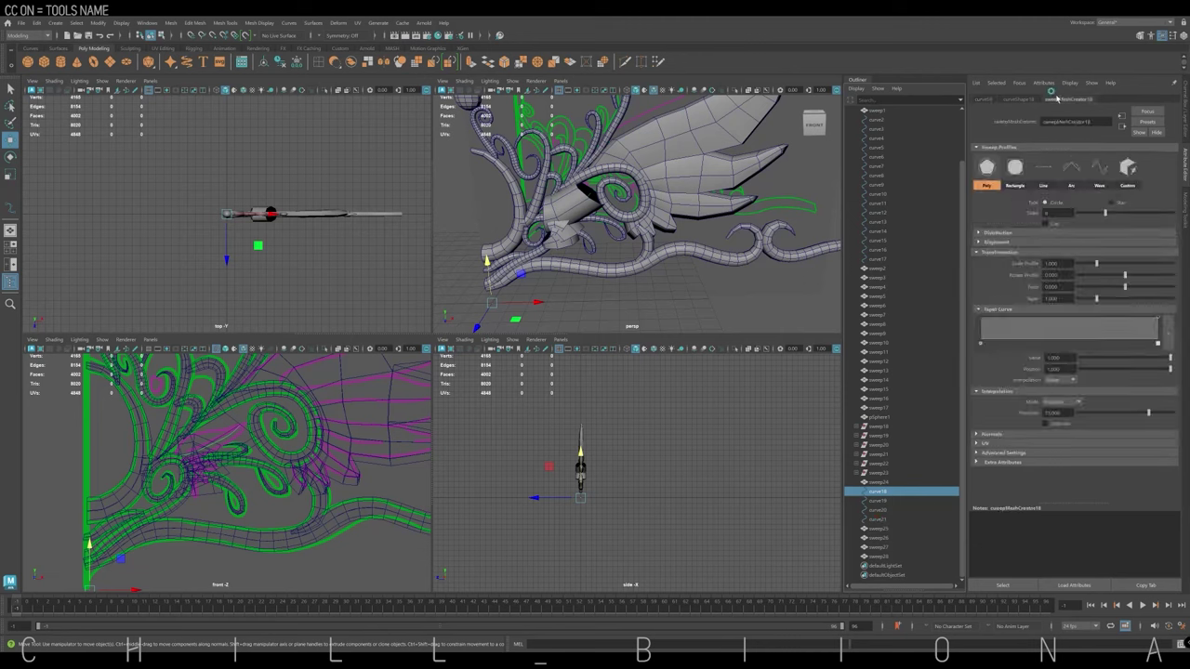
{"action": "left_click", "coordinate": [1012, 169]}
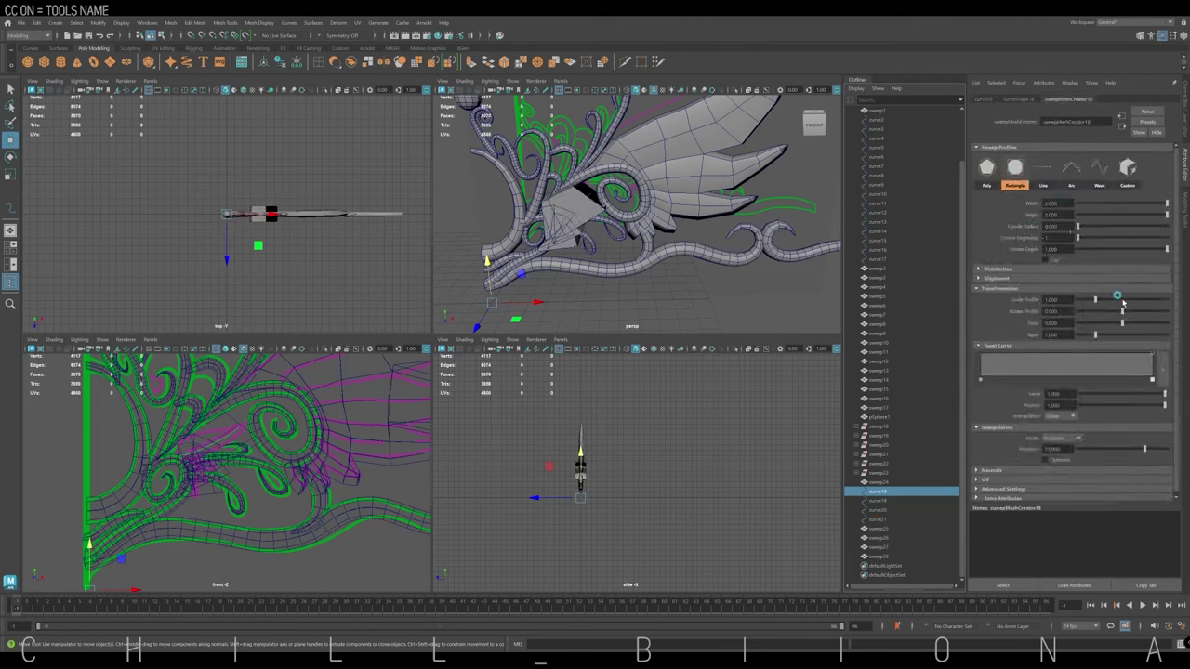
{"action": "mouse_move", "coordinate": [1122, 302]}
{"action": "left_mouse_down"}
{"action": "mouse_move", "coordinate": [1081, 302]}
{"action": "mouse_move", "coordinate": [1095, 300]}
{"action": "left_mouse_up"}
{"action": "left_click", "coordinate": [1112, 204]}
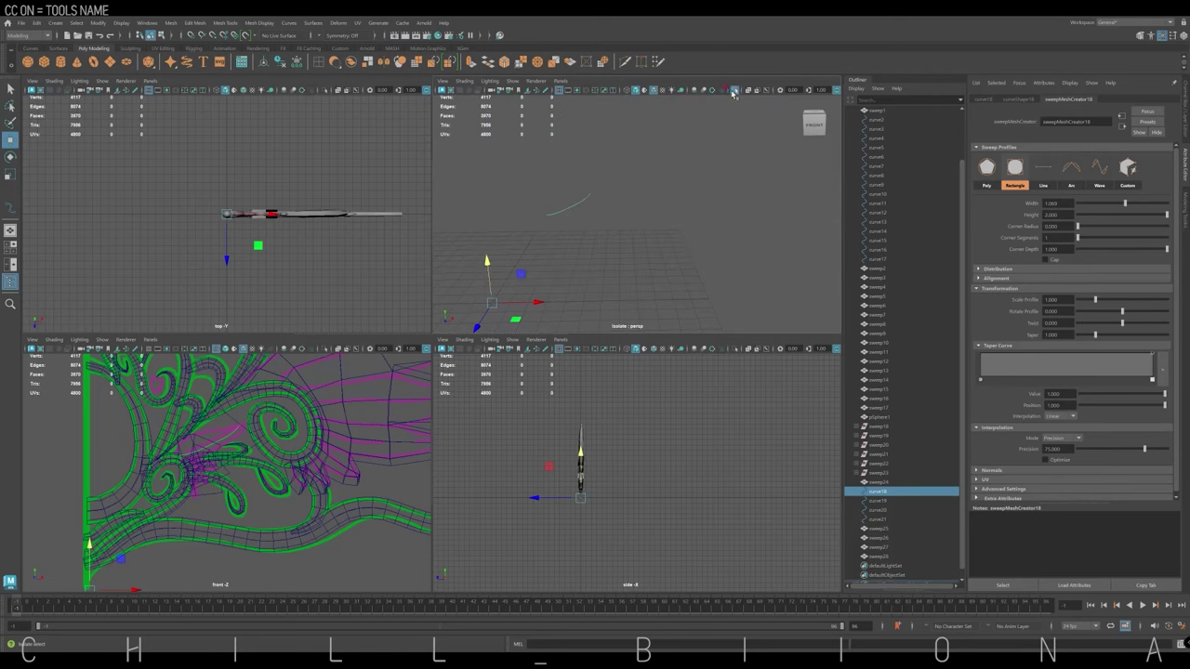
Frame and isolate the four flat sweeps in the full-screen perspective view and orbit to inspect them.
{"action": "left_click", "coordinate": [667, 242]}
{"action": "key", "text": "f"}
{"action": "key", "text": "ctrl+1"}
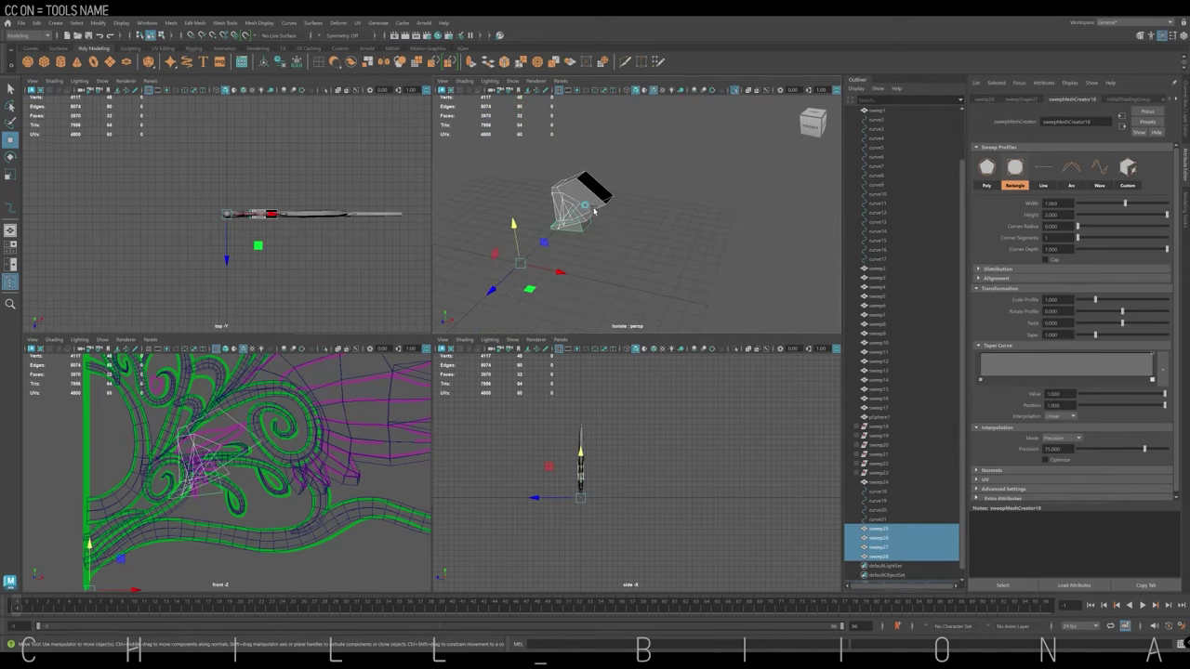
{"action": "key", "text": "space"}
{"action": "left_click", "coordinate": [468, 242]}
{"action": "left_click", "coordinate": [468, 241]}
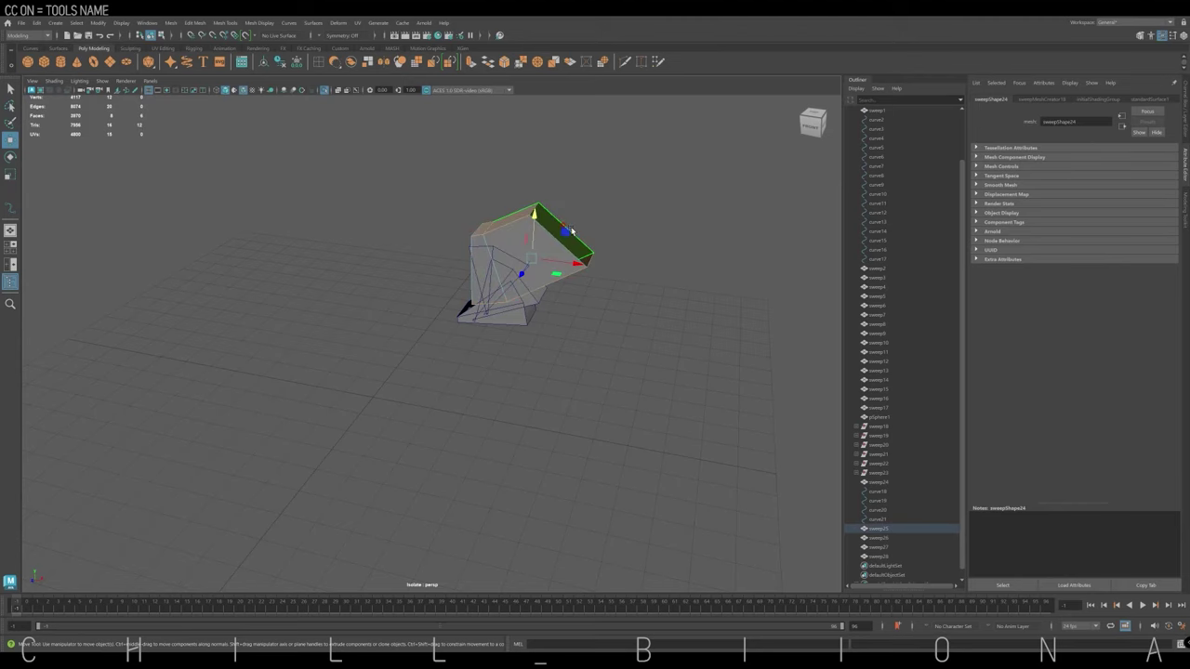
{"action": "left_click_drag", "start_coordinate": [733, 238], "coordinate": [610, 305], "text": "alt"}
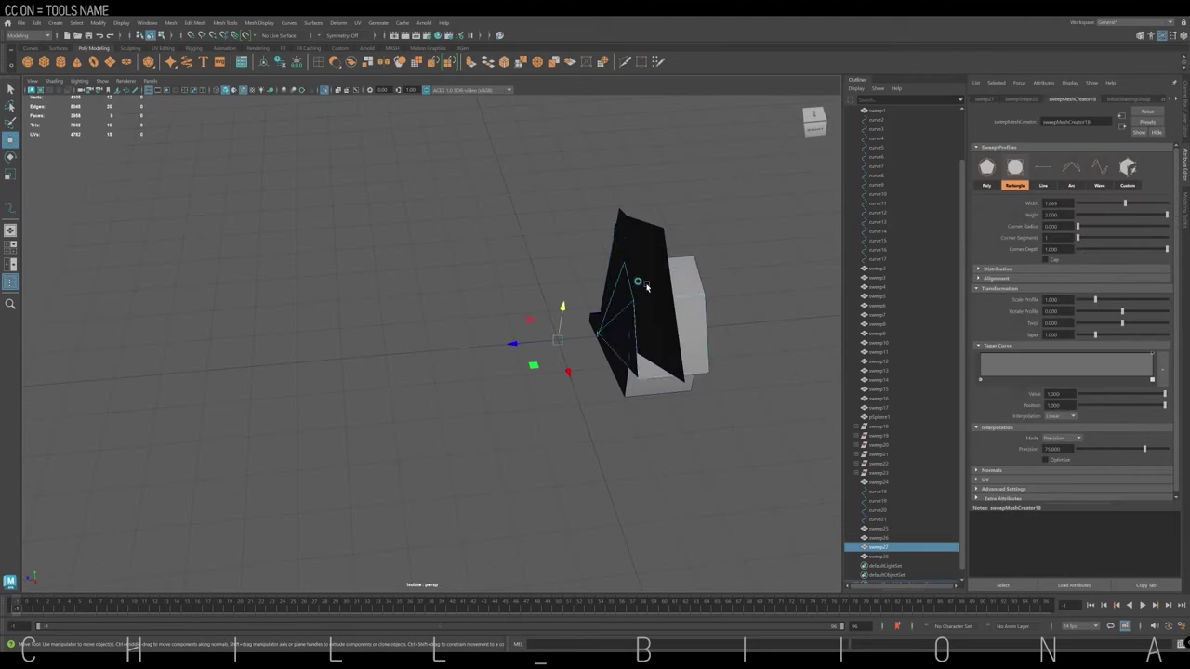
{"action": "left_click", "coordinate": [610, 305]}
Bring the whole tiara scene back and return to the four-view layout.
{"action": "key", "text": "ctrl+1"}
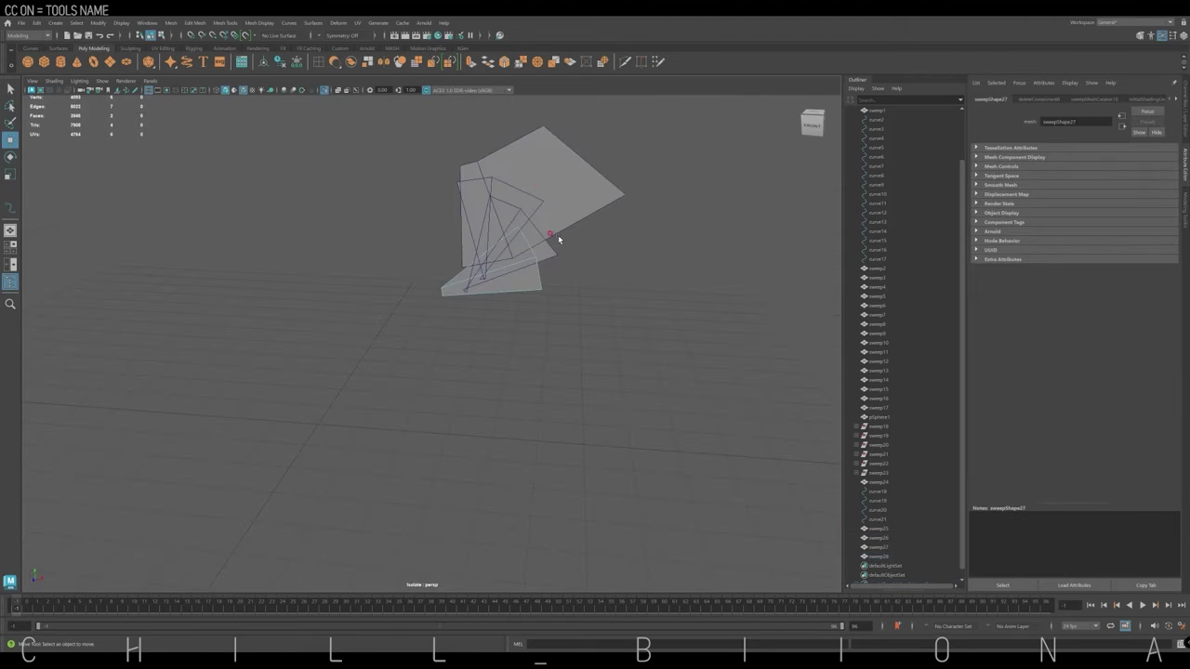
{"action": "left_click", "coordinate": [883, 147]}
{"action": "key", "text": "space"}
{"action": "key", "text": "space"}
{"action": "scroll", "coordinate": [318, 421], "scroll_direction": "up", "scroll_amount": 3}
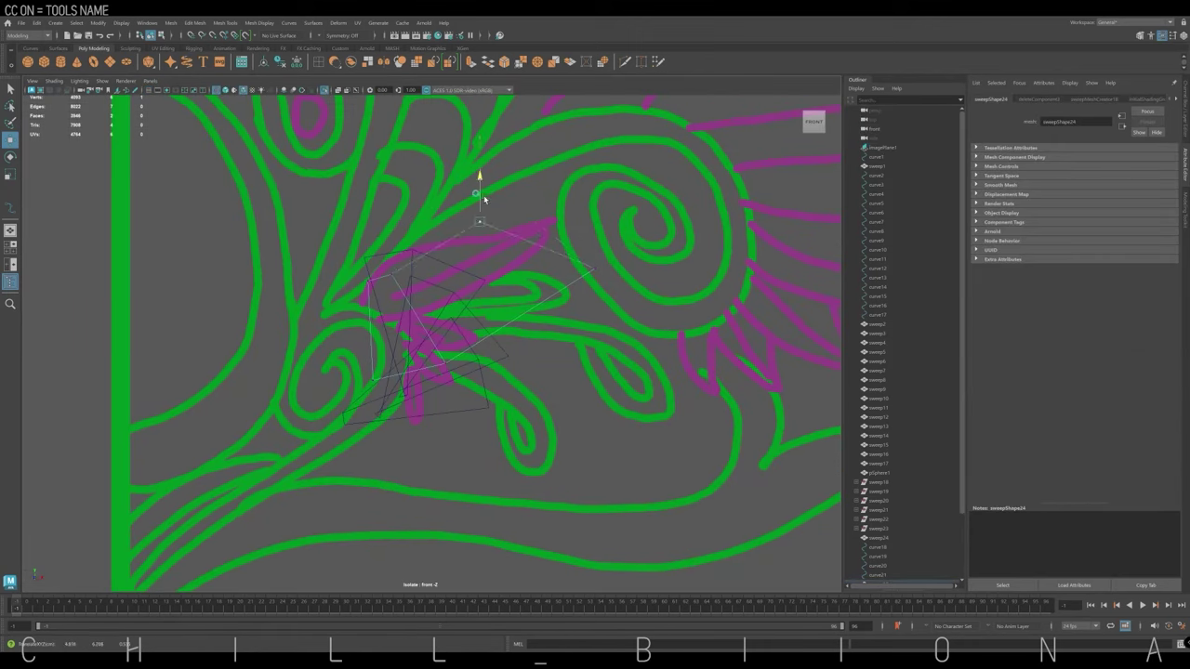
Fit each flat leaf sweep onto its magenta leaf stroke, ending on the long sweep.
{"action": "right_click_drag", "start_coordinate": [424, 344], "coordinate": [406, 399]}
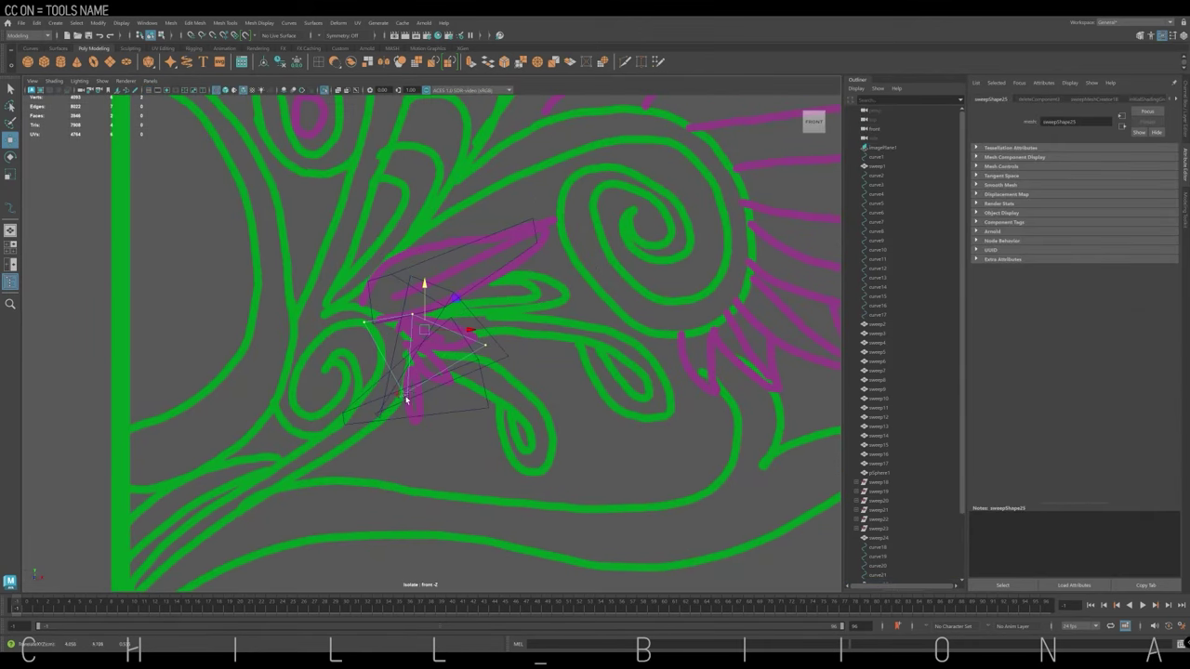
{"action": "left_click", "coordinate": [446, 365]}
{"action": "left_click", "coordinate": [396, 346]}
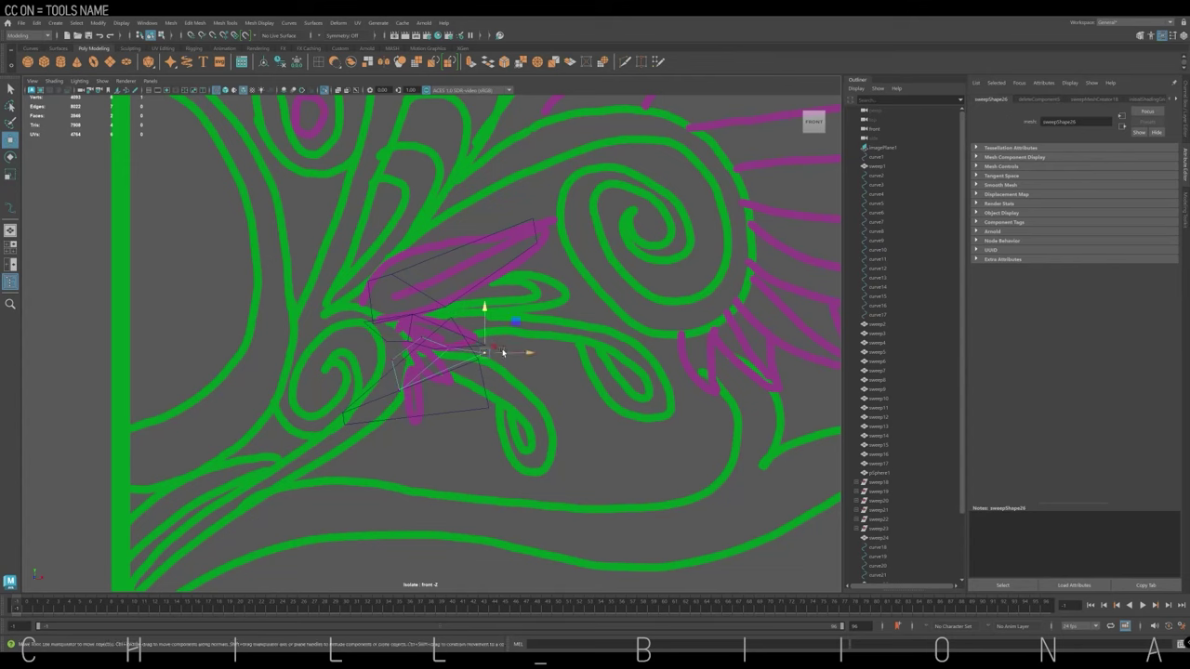
{"action": "scroll", "coordinate": [437, 362], "scroll_direction": "up", "scroll_amount": 2}
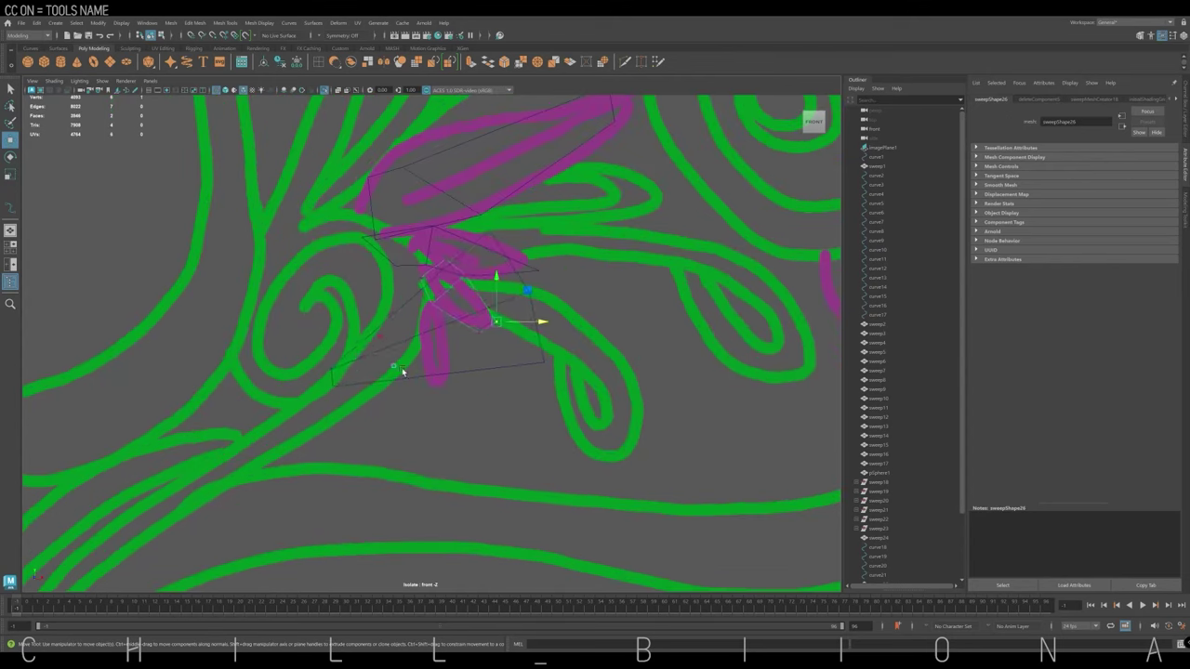
{"action": "left_click", "coordinate": [363, 372]}
{"action": "left_click", "coordinate": [582, 370]}
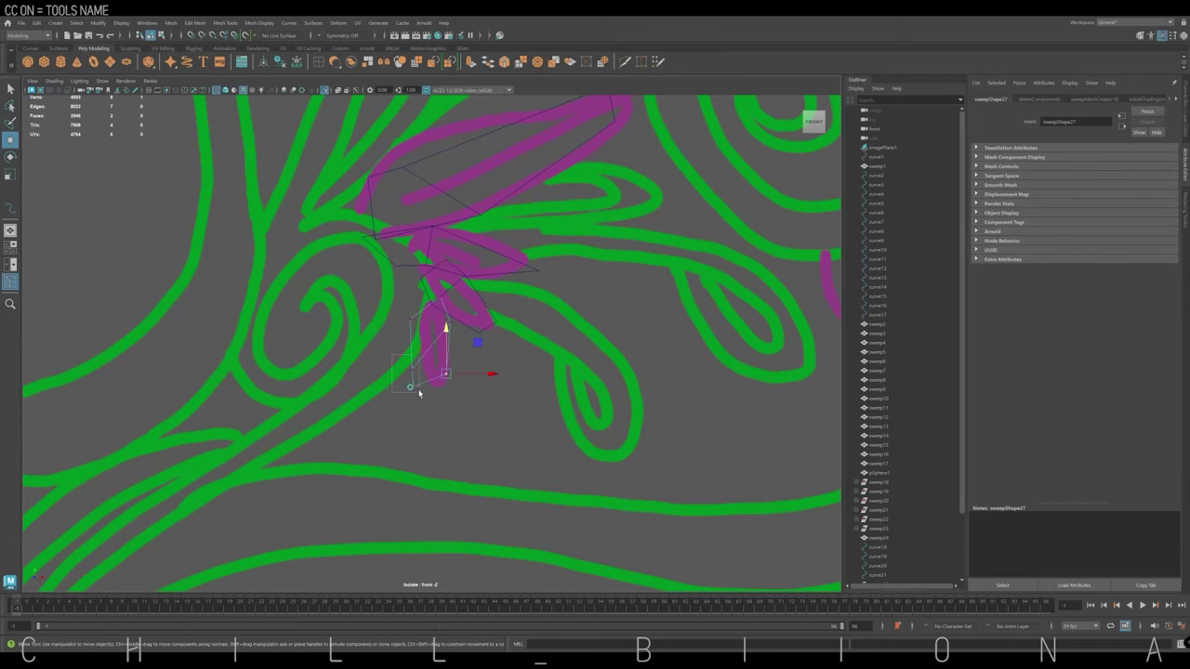
{"action": "middle_click_drag", "start_coordinate": [456, 274], "coordinate": [385, 273], "text": "alt"}
{"action": "left_click", "coordinate": [393, 285]}
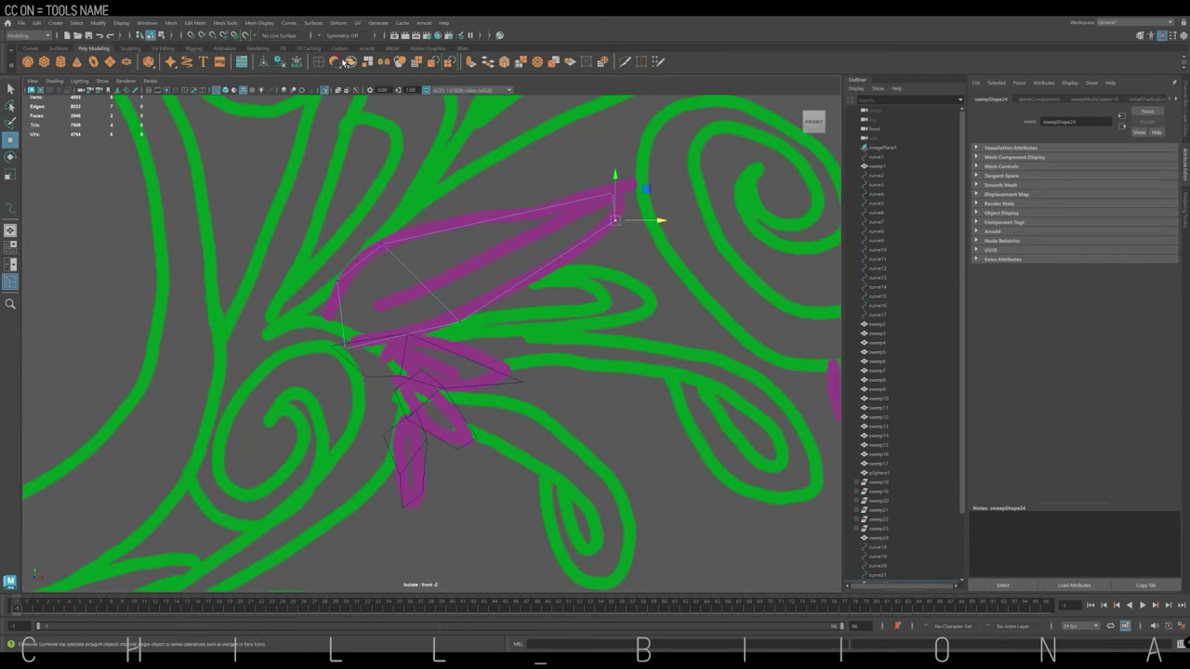
Insert extra edge loops across the long leaf sweep and the lower sweep.
{"action": "left_click", "coordinate": [344, 61]}
{"action": "left_click", "coordinate": [526, 227]}
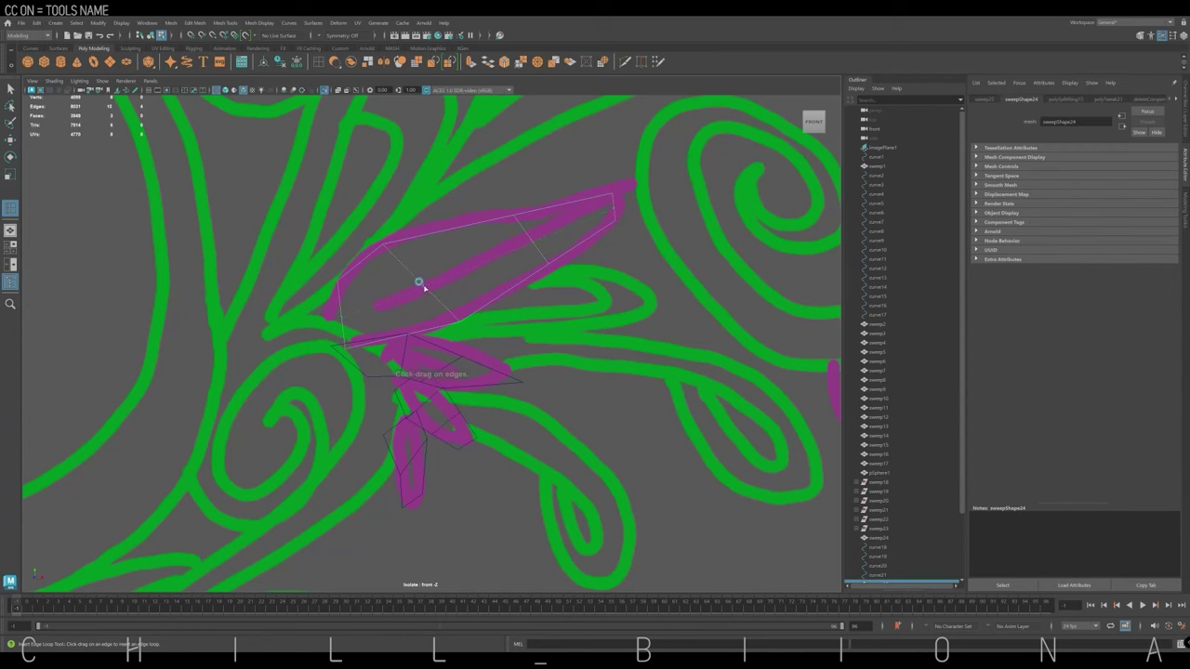
{"action": "left_click", "coordinate": [428, 409]}
{"action": "left_click", "coordinate": [559, 235]}
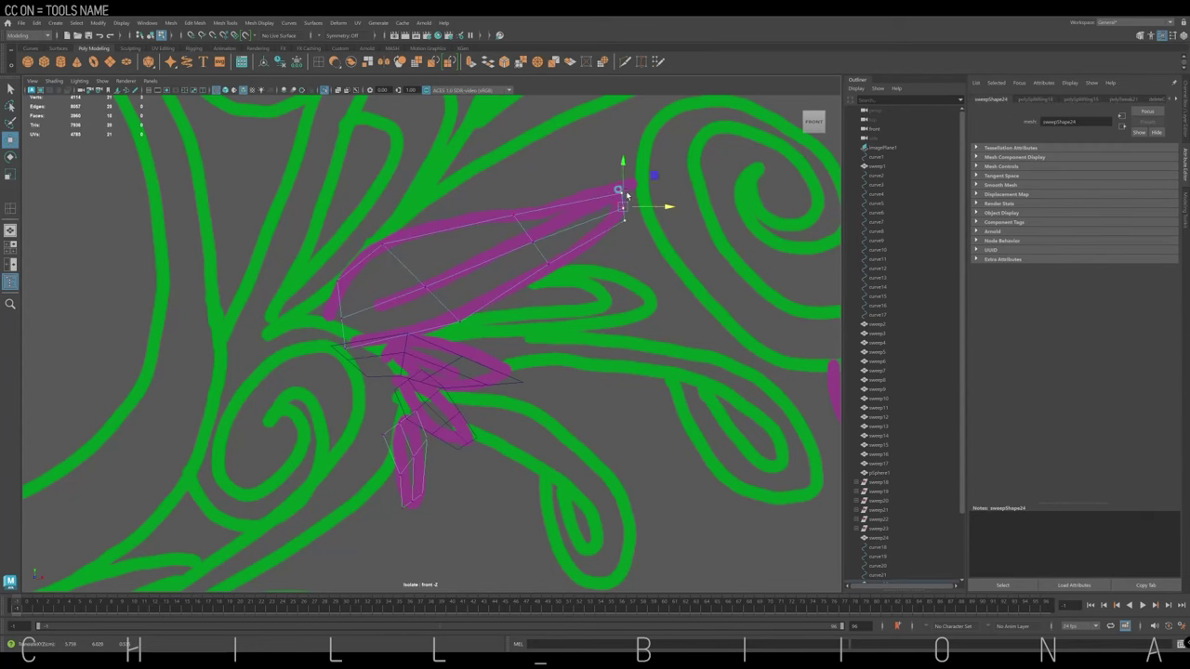
{"action": "middle_click_drag", "start_coordinate": [300, 287], "coordinate": [370, 236], "text": "alt"}
Combine the leaf sweeps sweep25–sweep28 into a single mesh, sweep29.
{"action": "left_click", "coordinate": [563, 284]}
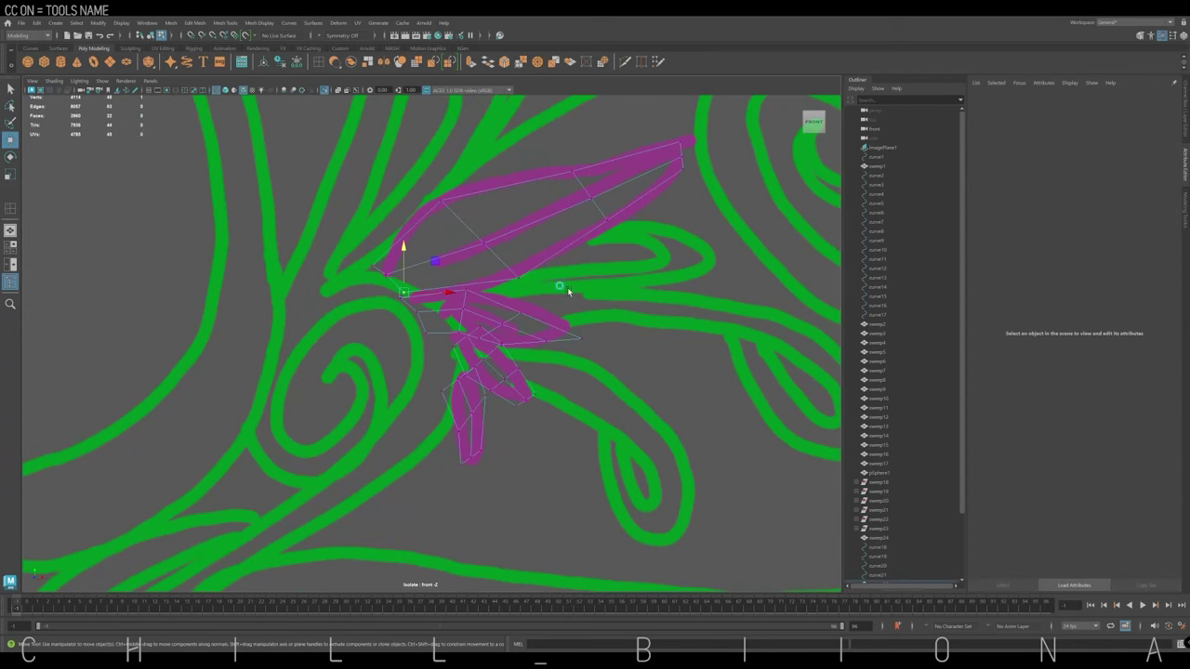
{"action": "right_click", "coordinate": [472, 277]}
{"action": "left_click", "coordinate": [879, 527]}
{"action": "left_click", "coordinate": [170, 22]}
{"action": "left_click", "coordinate": [185, 46]}
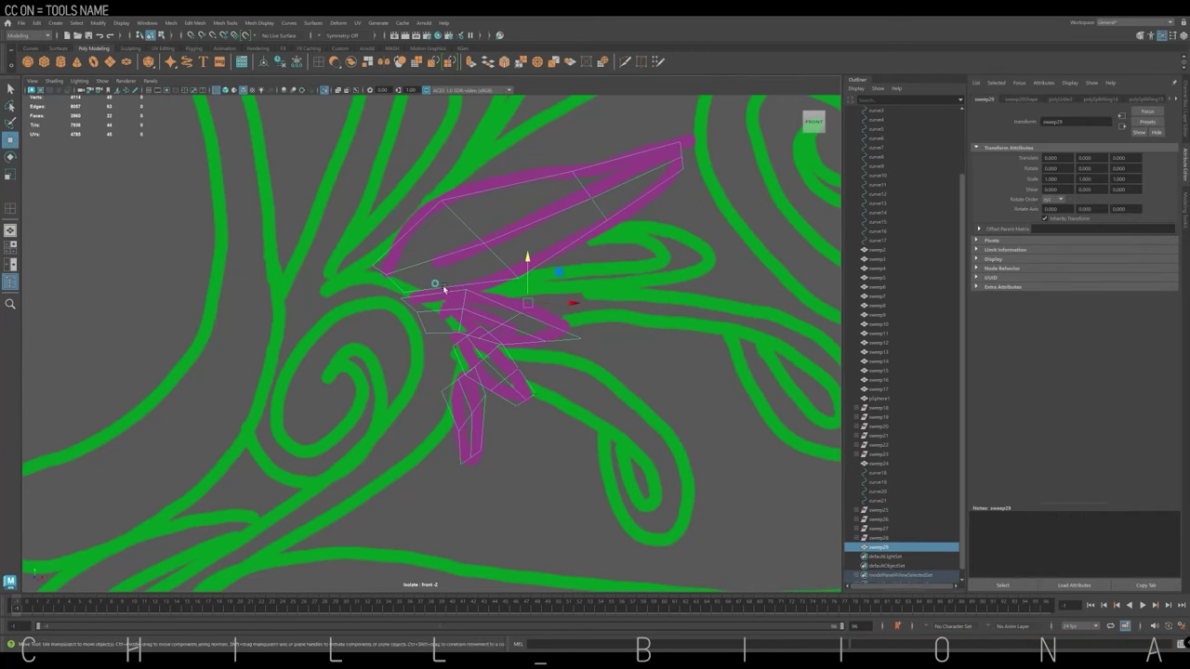
{"action": "left_click", "coordinate": [445, 290]}
{"action": "right_click_drag", "start_coordinate": [444, 290], "coordinate": [506, 280], "text": "alt"}
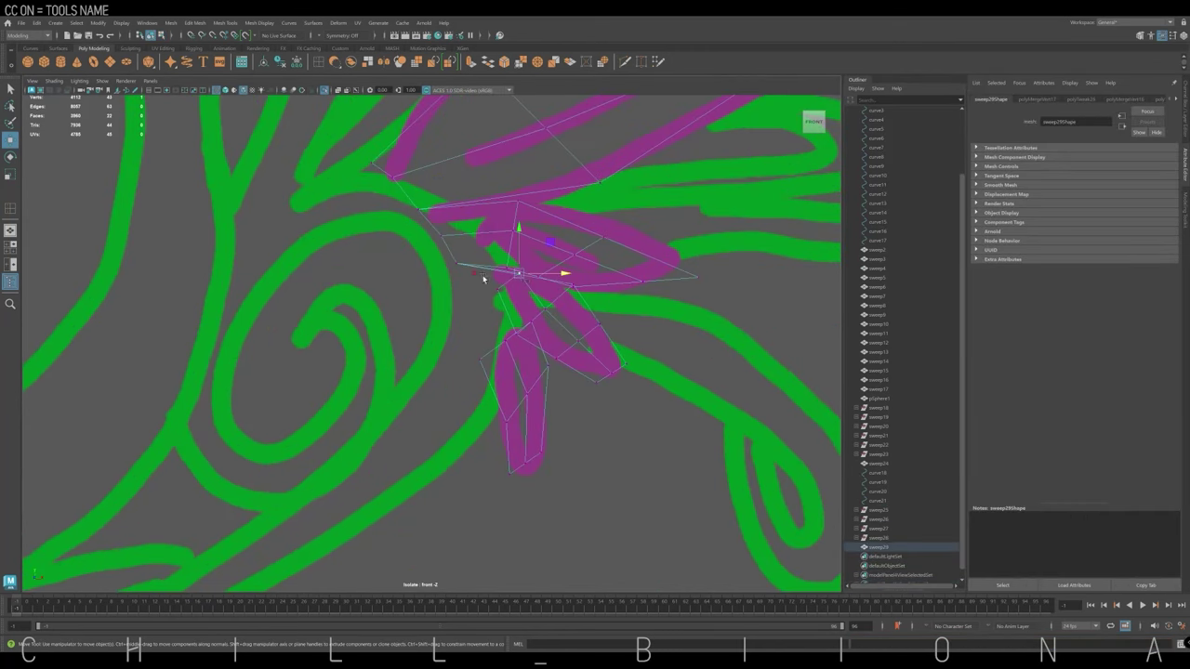
Add an edge loop to the combined leaf mesh sweep29.
{"action": "key", "text": "w"}
{"action": "key", "text": "ctrl+z"}
{"action": "right_click_drag", "start_coordinate": [507, 316], "coordinate": [545, 326], "text": "shift"}
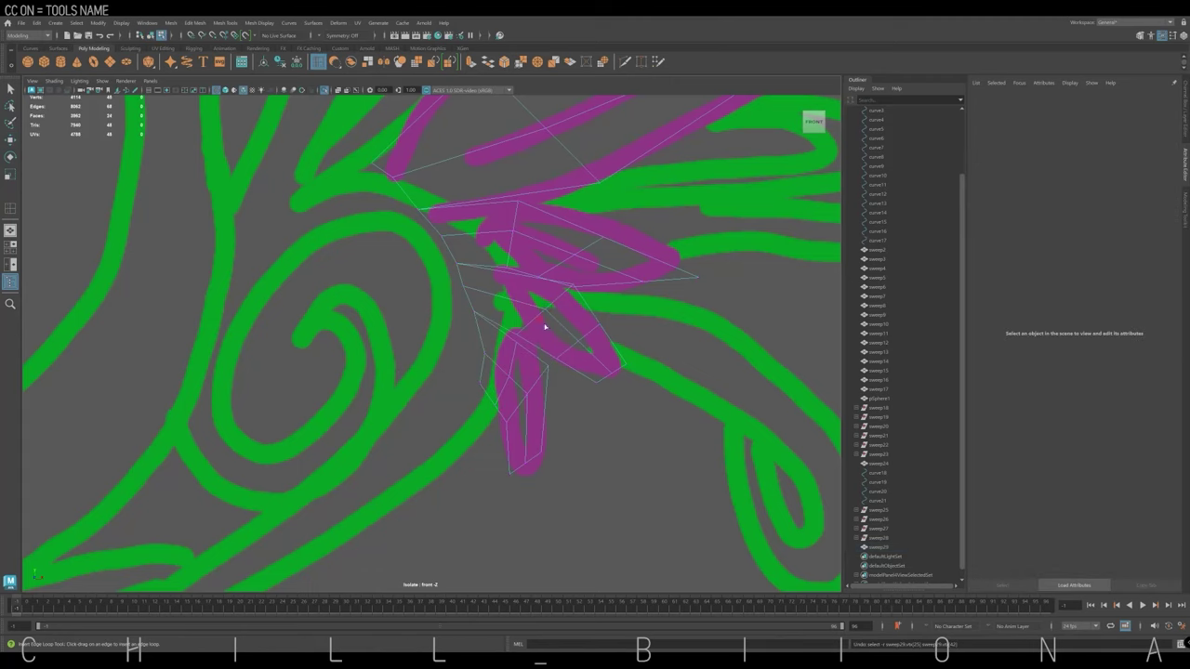
{"action": "left_click", "coordinate": [505, 300]}
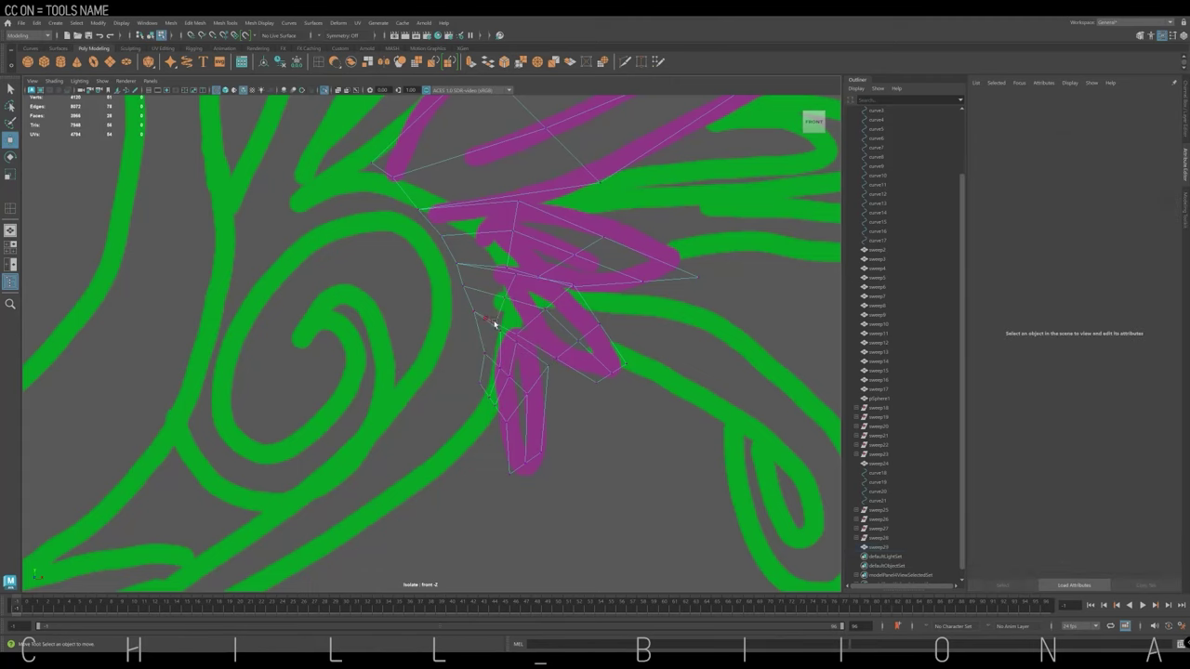
{"action": "key", "text": "w"}
{"action": "scroll", "coordinate": [570, 203], "scroll_direction": "up", "scroll_amount": 2}
{"action": "right_click_drag", "start_coordinate": [452, 226], "coordinate": [446, 266], "text": "shift"}
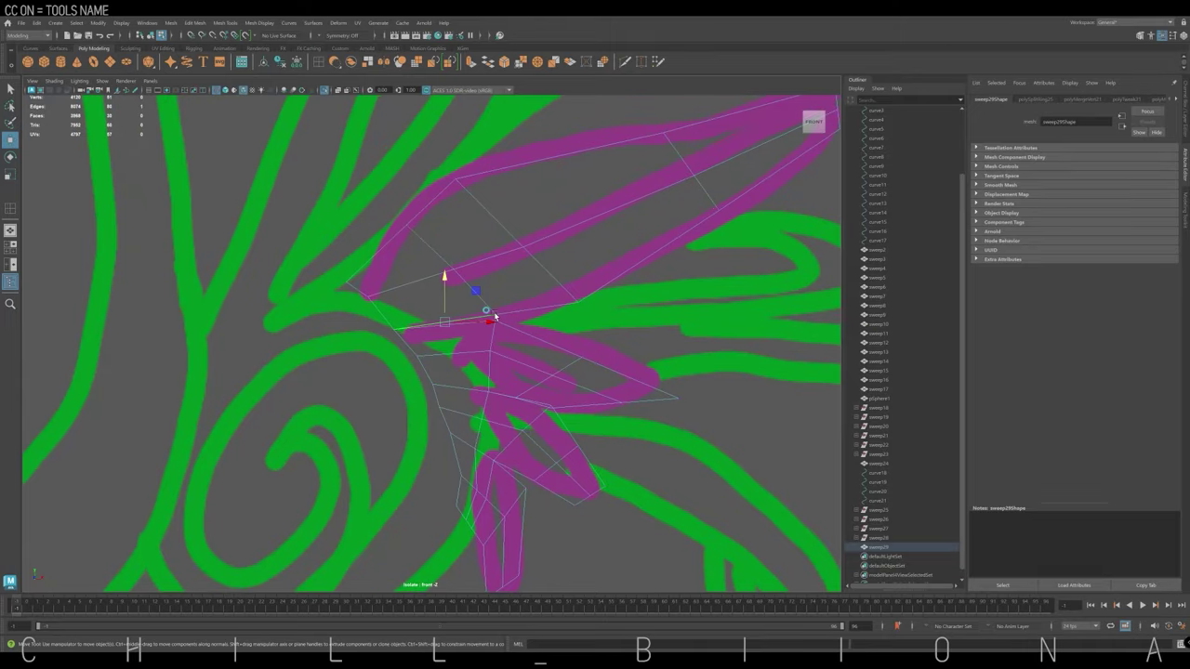
{"action": "scroll", "coordinate": [397, 301], "scroll_direction": "down", "scroll_amount": 2}
Pull sweep29's vertices along the traced magenta leaf strokes in the front view.
{"action": "left_click_drag", "start_coordinate": [407, 300], "coordinate": [483, 389]}
{"action": "middle_click_drag", "start_coordinate": [482, 415], "coordinate": [459, 318], "text": "alt"}
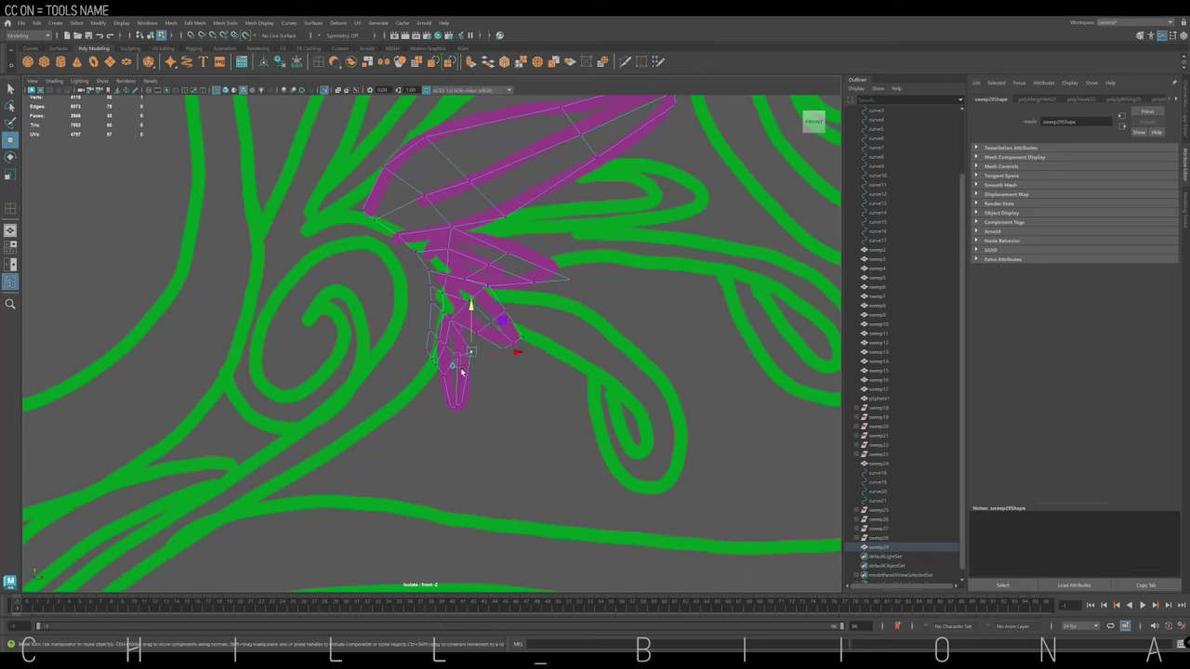
{"action": "left_click", "coordinate": [454, 373]}
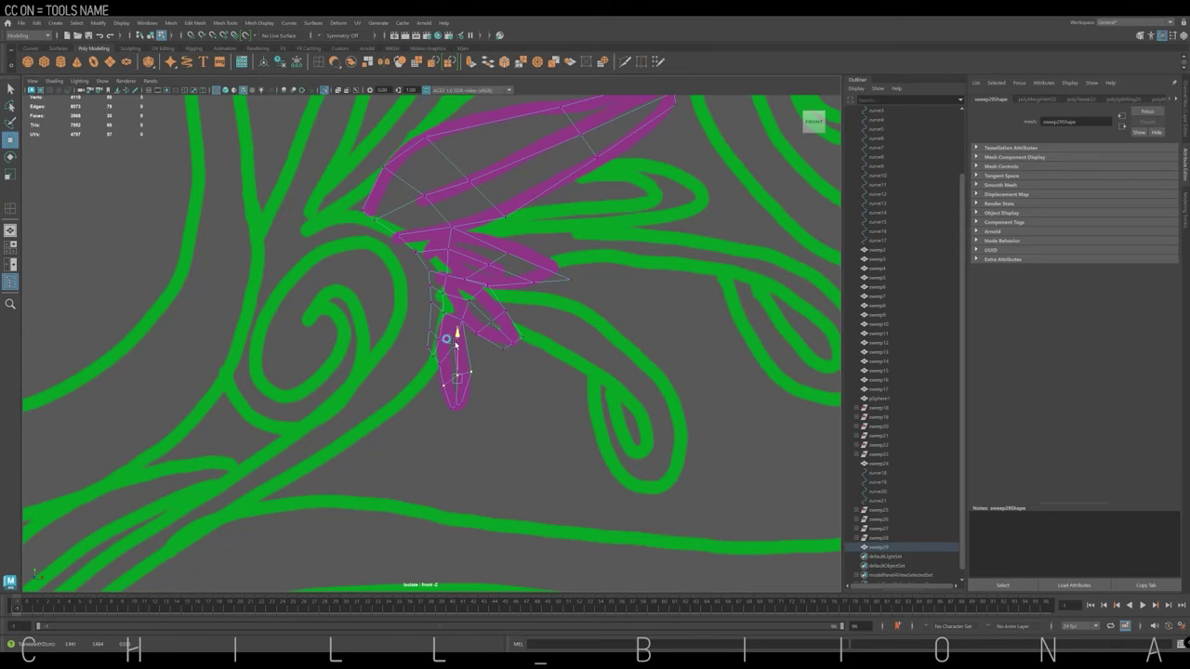
{"action": "key", "text": "w"}
{"action": "right_click_drag", "start_coordinate": [481, 226], "coordinate": [544, 259], "text": "alt"}
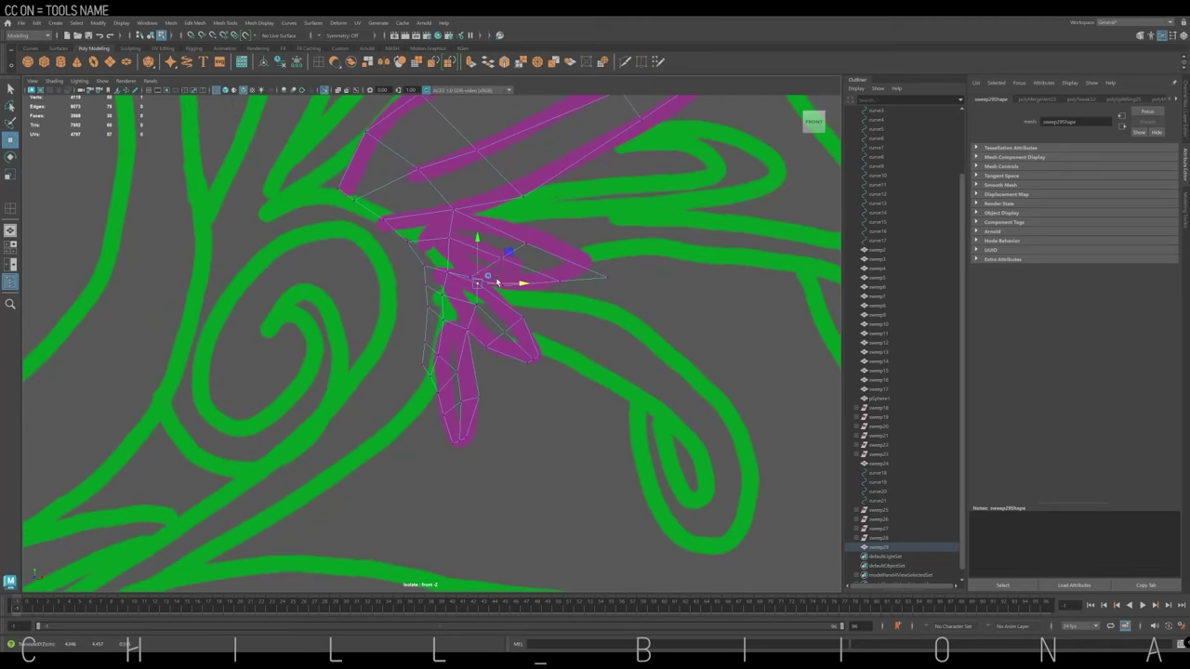
{"action": "left_click_drag", "start_coordinate": [497, 282], "coordinate": [599, 256]}
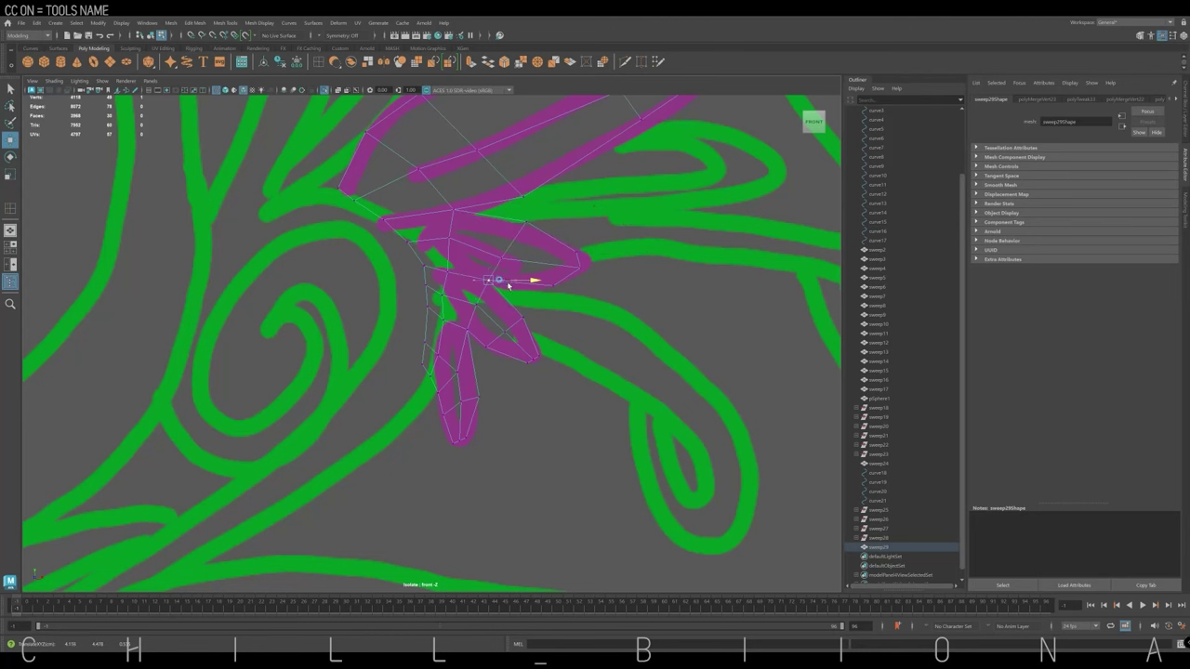
{"action": "mouse_move", "coordinate": [509, 286]}
{"action": "right_mouse_down", "text": "alt"}
{"action": "mouse_move", "coordinate": [521, 238]}
{"action": "mouse_move", "coordinate": [498, 225]}
{"action": "right_mouse_up", "text": "alt"}
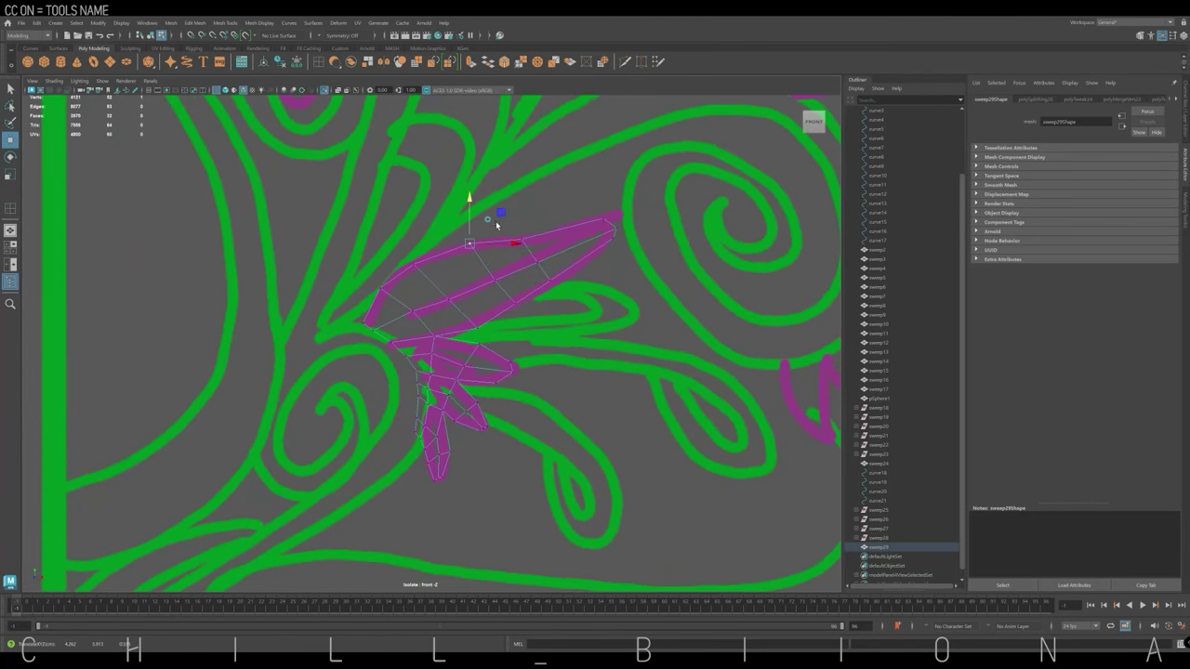
{"action": "scroll", "coordinate": [614, 339], "scroll_direction": "down", "scroll_amount": 3}
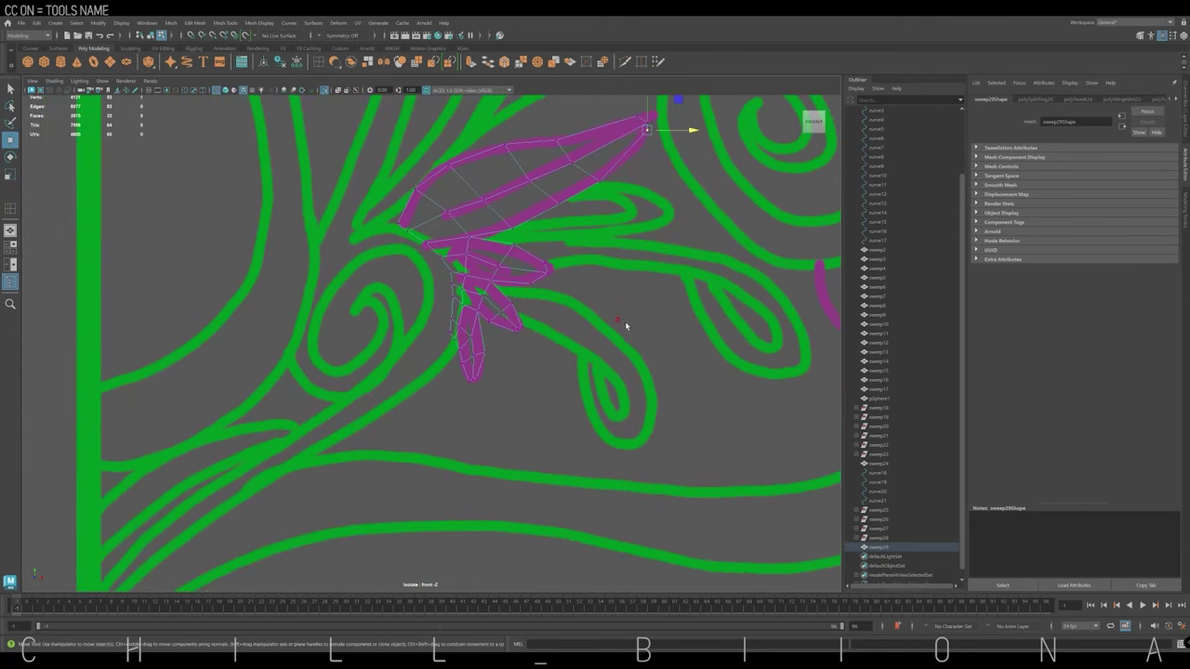
{"action": "key", "text": "space"}
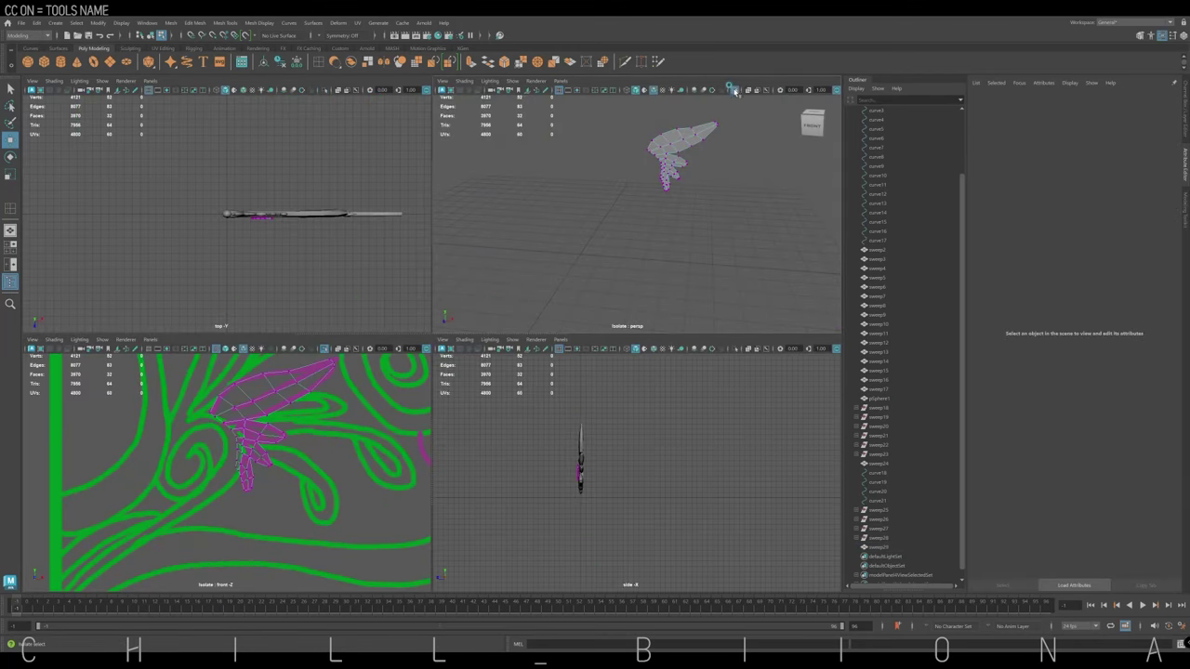
Extrude the leaf mesh sweep29 to a local depth of 0.5 in the perspective view.
{"action": "key", "text": "space"}
{"action": "right_click_drag", "start_coordinate": [535, 265], "coordinate": [480, 164]}
{"action": "mouse_move", "coordinate": [480, 168]}
{"action": "left_mouse_down", "text": "alt"}
{"action": "mouse_move", "coordinate": [464, 197]}
{"action": "mouse_move", "coordinate": [576, 273]}
{"action": "left_mouse_up", "text": "alt"}
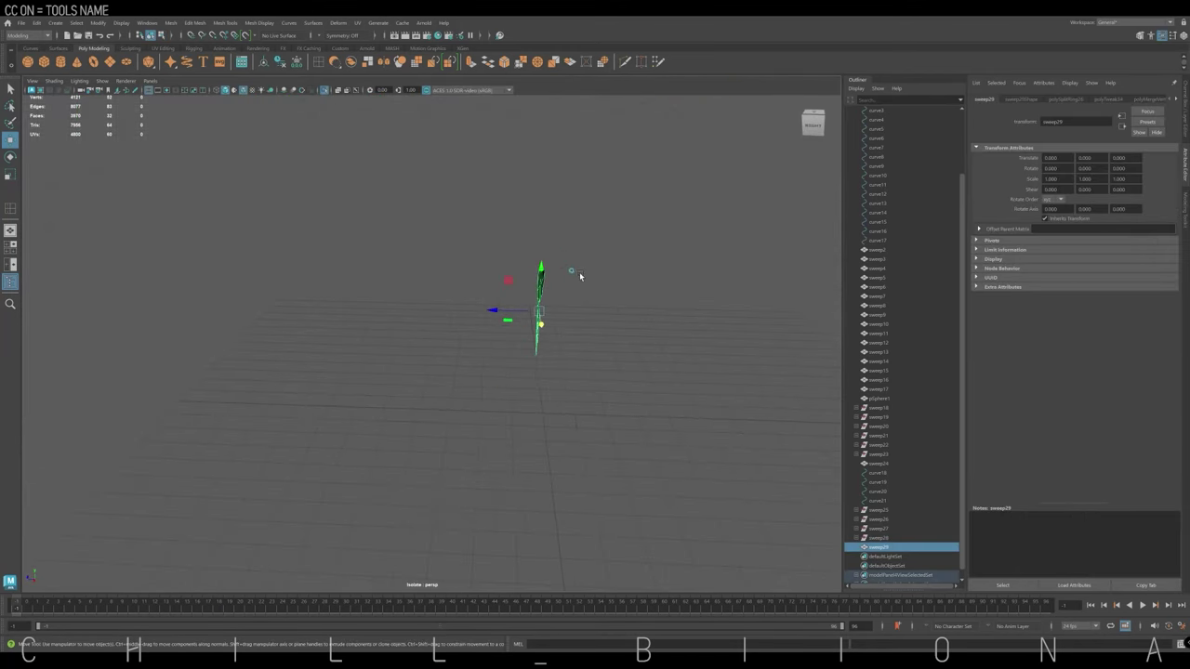
{"action": "left_click", "coordinate": [471, 61]}
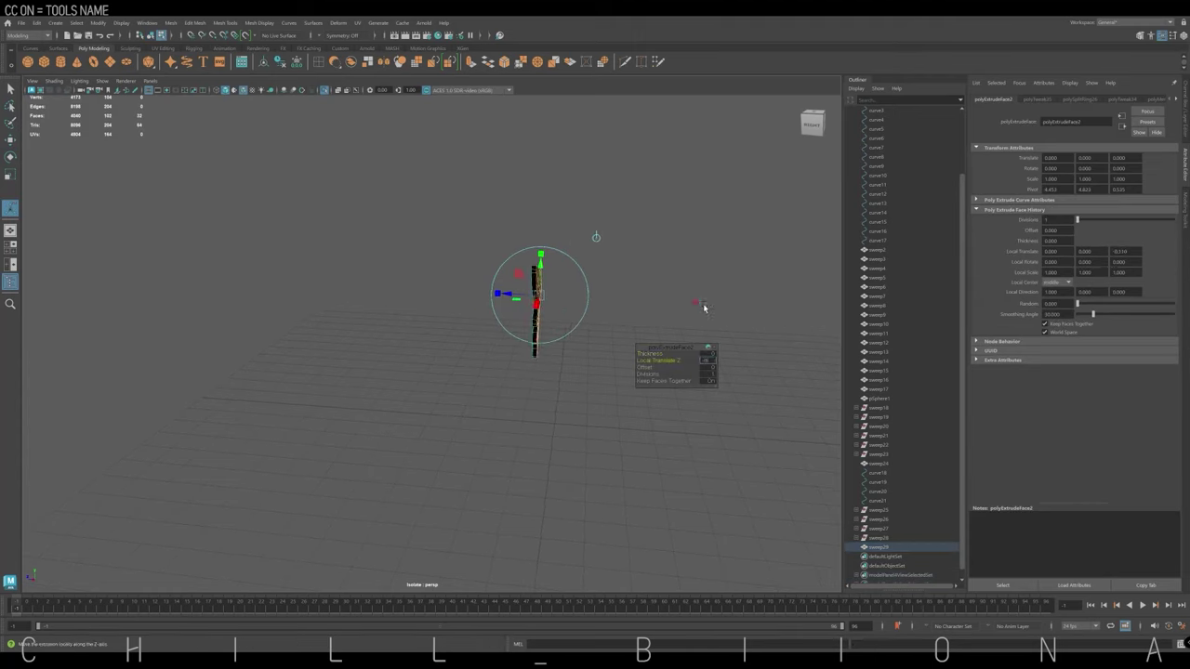
{"action": "left_click_drag", "start_coordinate": [703, 308], "coordinate": [727, 370], "text": "alt"}
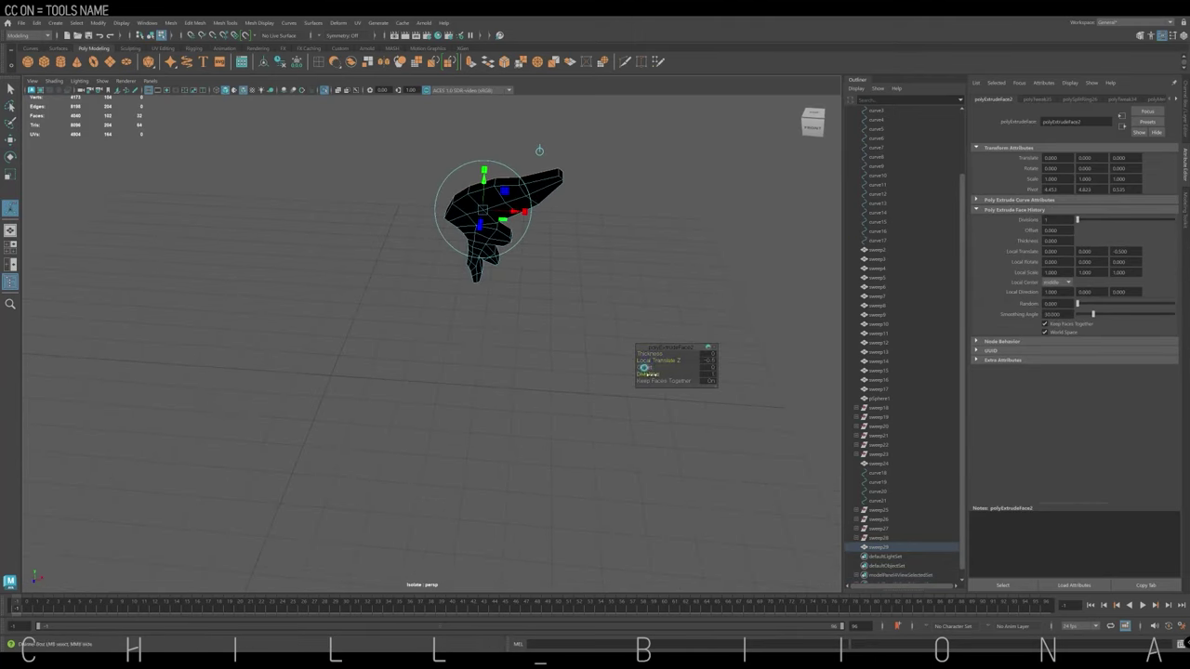
Switch the thickened leaf to face mode and select a column of side faces.
{"action": "mouse_move", "coordinate": [642, 366]}
{"action": "left_mouse_down", "text": "alt"}
{"action": "mouse_move", "coordinate": [565, 255]}
{"action": "mouse_move", "coordinate": [558, 192]}
{"action": "left_mouse_up", "text": "alt"}
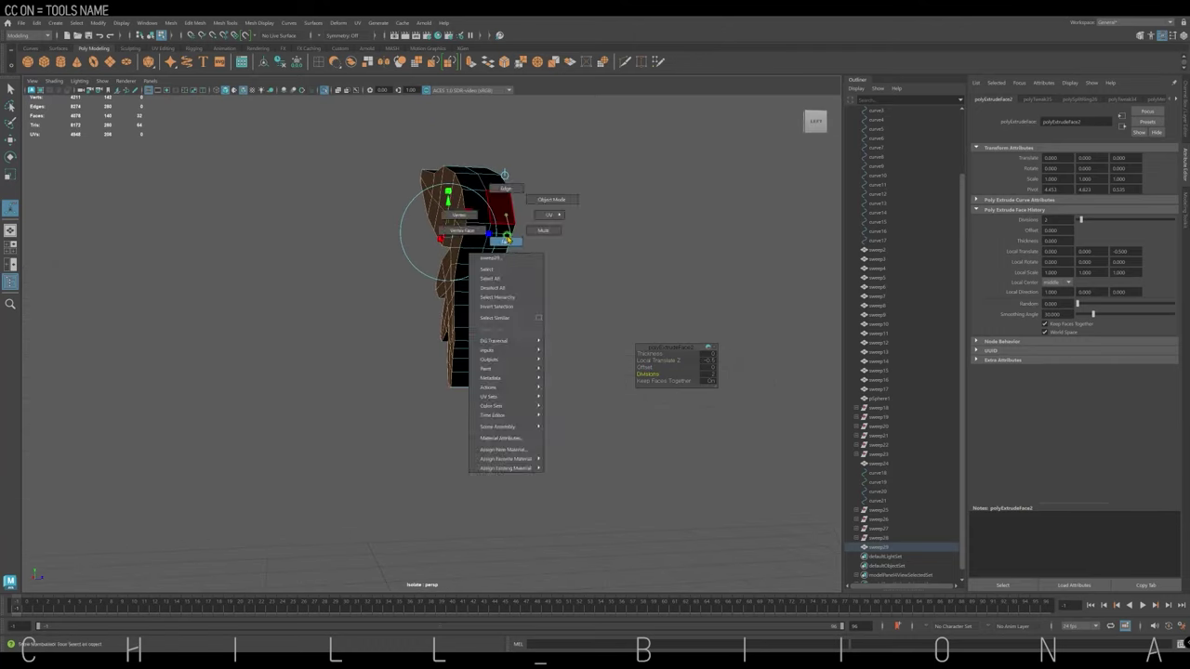
{"action": "right_click_drag", "start_coordinate": [553, 198], "coordinate": [478, 272]}
{"action": "mouse_move", "coordinate": [478, 272]}
{"action": "left_mouse_down"}
{"action": "mouse_move", "coordinate": [473, 358]}
{"action": "mouse_move", "coordinate": [572, 234]}
{"action": "mouse_move", "coordinate": [515, 332]}
{"action": "mouse_move", "coordinate": [468, 338]}
{"action": "left_mouse_up"}
Delete the face loop down the leaf's side, then move and scale its remaining edges.
{"action": "left_click", "coordinate": [470, 335]}
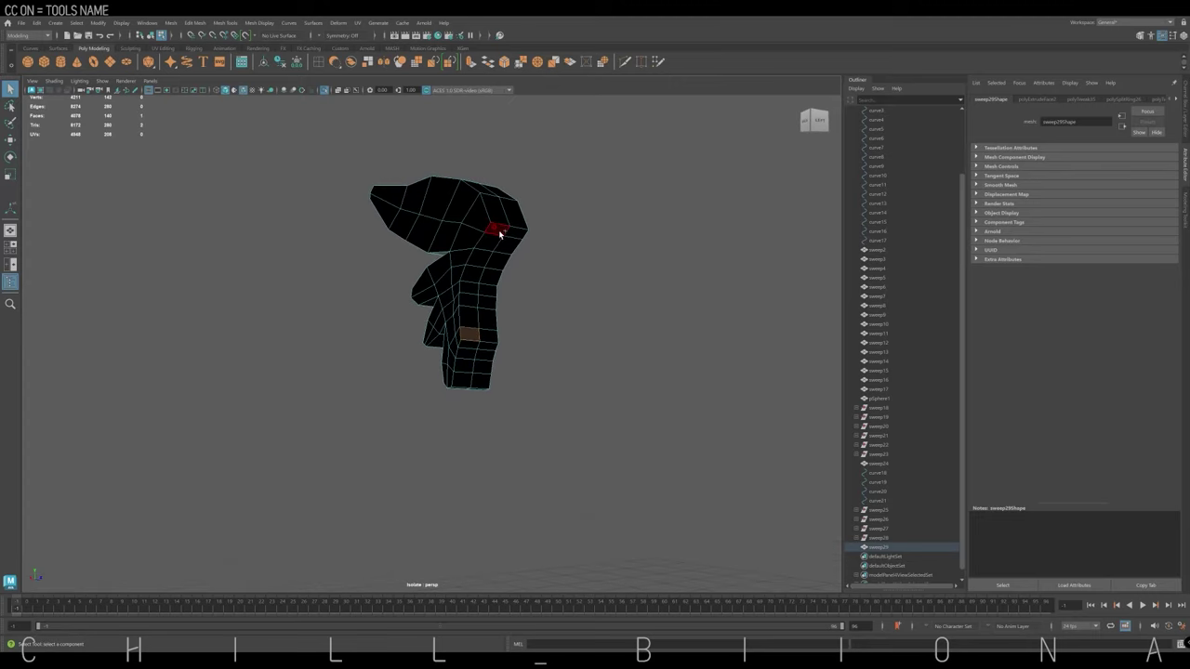
{"action": "double_click", "coordinate": [500, 233], "text": "shift"}
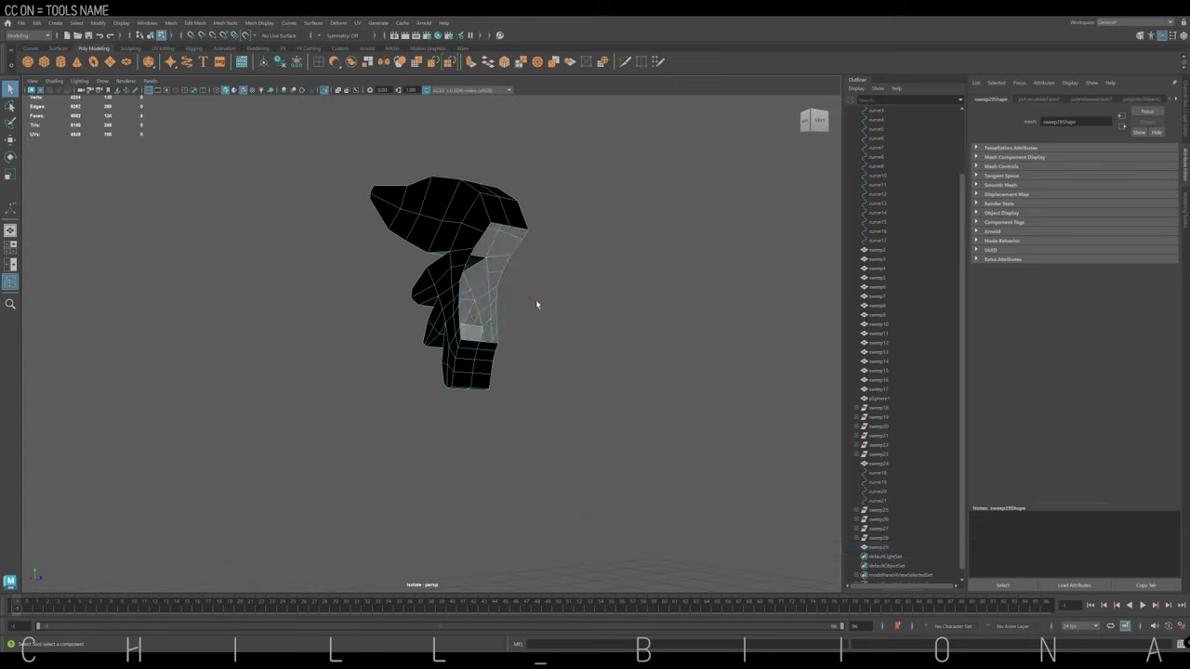
{"action": "mouse_move", "coordinate": [539, 300]}
{"action": "left_mouse_down", "text": "alt"}
{"action": "mouse_move", "coordinate": [480, 191]}
{"action": "mouse_move", "coordinate": [544, 210]}
{"action": "mouse_move", "coordinate": [375, 255]}
{"action": "mouse_move", "coordinate": [451, 237]}
{"action": "left_mouse_up", "text": "alt"}
{"action": "key", "text": "w"}
{"action": "left_click", "coordinate": [481, 175]}
{"action": "key", "text": "r"}
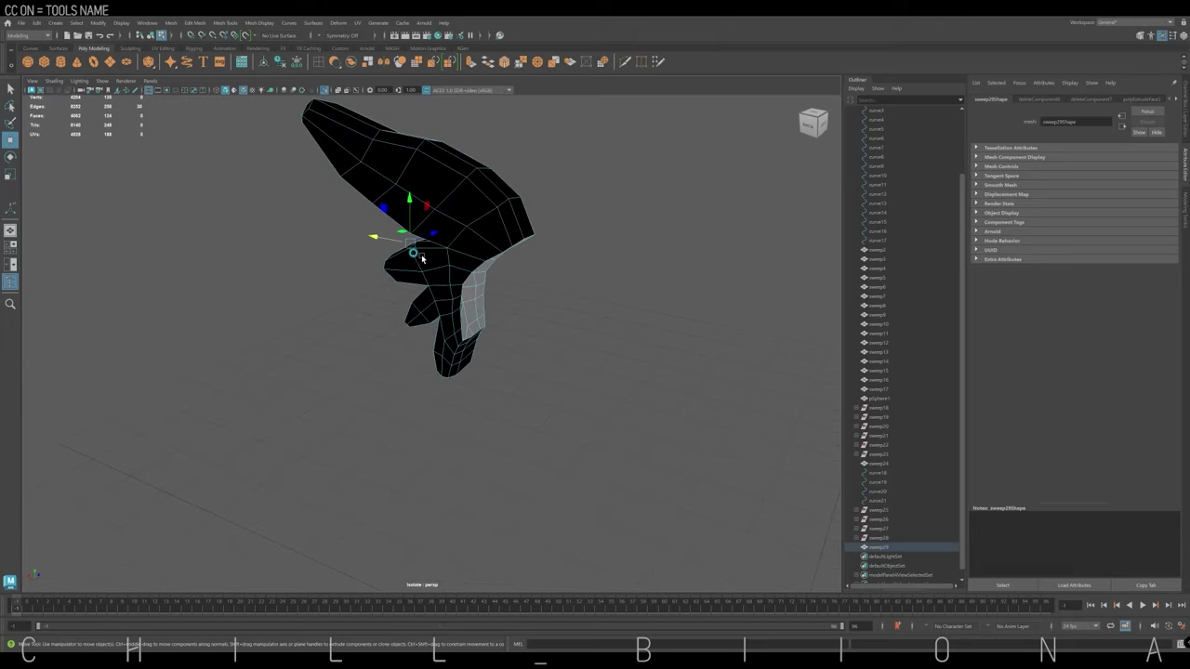
{"action": "mouse_move", "coordinate": [466, 264]}
{"action": "left_mouse_down", "text": "alt"}
{"action": "mouse_move", "coordinate": [410, 223]}
{"action": "mouse_move", "coordinate": [345, 122]}
{"action": "mouse_move", "coordinate": [420, 265]}
{"action": "left_mouse_up", "text": "alt"}
{"action": "left_click", "coordinate": [382, 172]}
{"action": "mouse_move", "coordinate": [397, 308]}
{"action": "left_mouse_down", "text": "alt"}
{"action": "mouse_move", "coordinate": [424, 288]}
{"action": "mouse_move", "coordinate": [398, 199]}
{"action": "mouse_move", "coordinate": [332, 232]}
{"action": "mouse_move", "coordinate": [335, 160]}
{"action": "mouse_move", "coordinate": [444, 259]}
{"action": "mouse_move", "coordinate": [372, 258]}
{"action": "mouse_move", "coordinate": [384, 232]}
{"action": "mouse_move", "coordinate": [372, 239]}
{"action": "mouse_move", "coordinate": [394, 213]}
{"action": "mouse_move", "coordinate": [442, 307]}
{"action": "mouse_move", "coordinate": [464, 320]}
{"action": "mouse_move", "coordinate": [432, 362]}
{"action": "mouse_move", "coordinate": [452, 269]}
{"action": "mouse_move", "coordinate": [394, 263]}
{"action": "left_mouse_up", "text": "alt"}
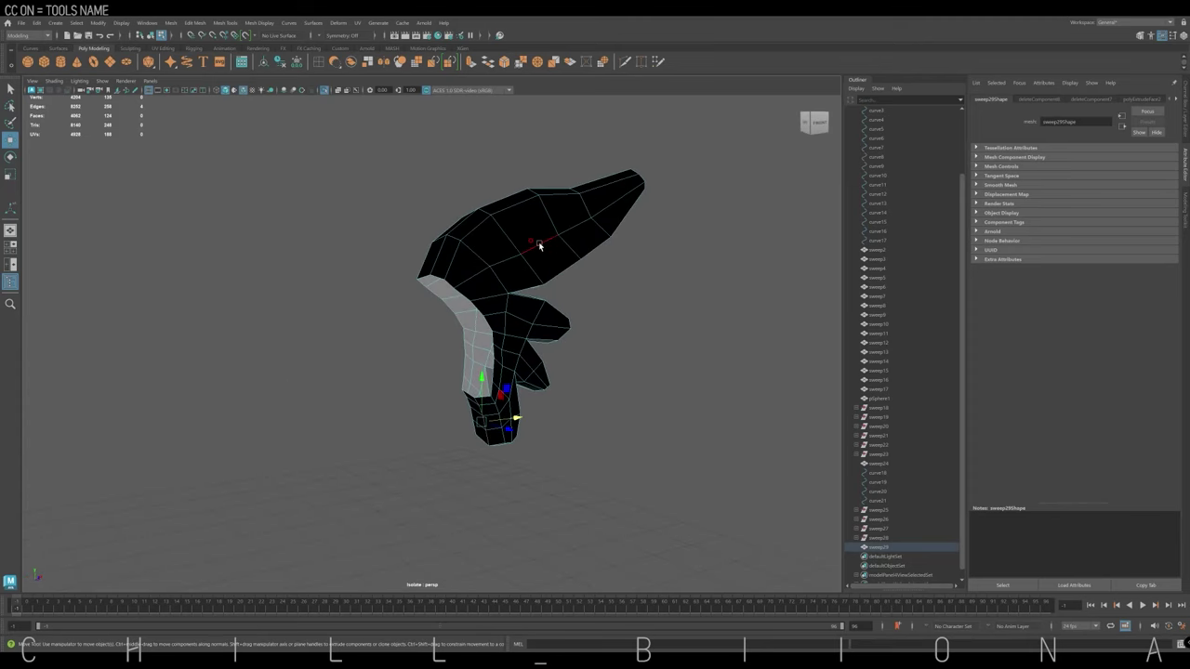
Reverse the leaf mesh's normals to fix its dark faces.
{"action": "key", "text": "F8"}
{"action": "left_click", "coordinate": [170, 22]}
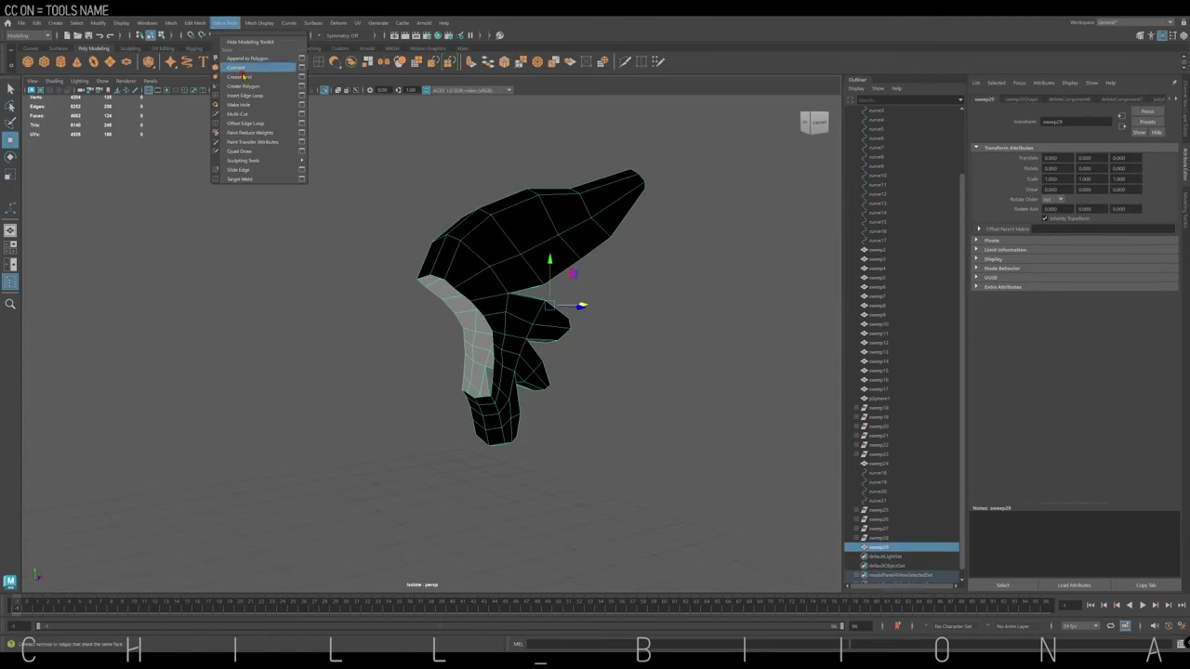
{"action": "left_click", "coordinate": [658, 249]}
{"action": "left_click", "coordinate": [545, 242]}
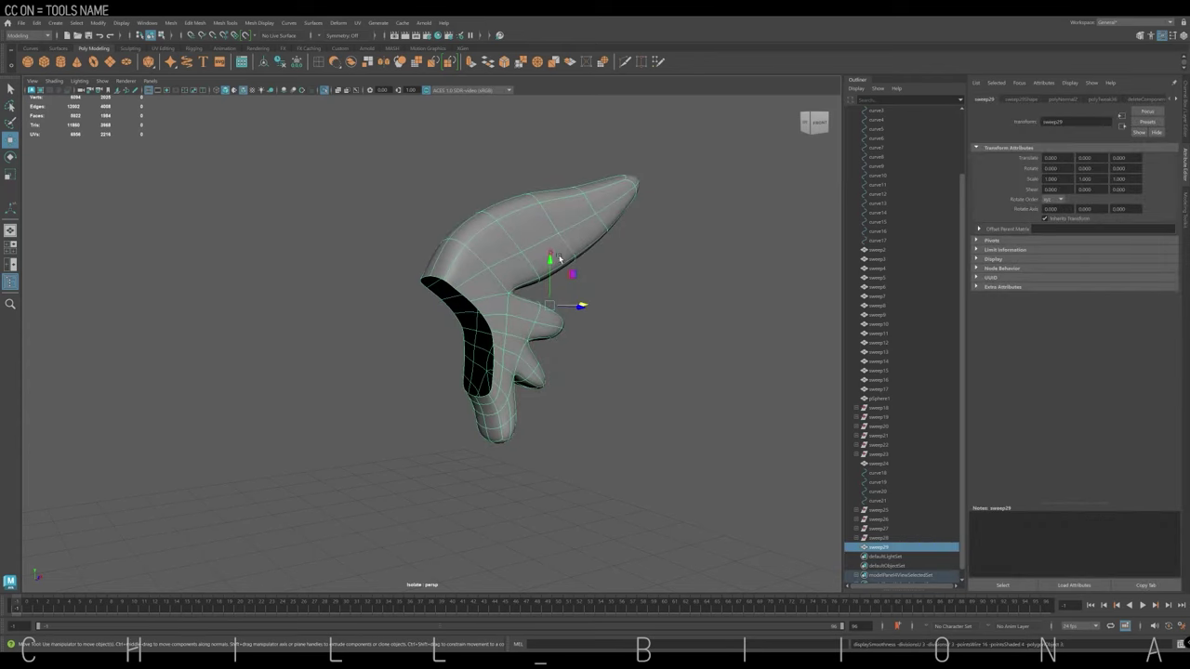
{"action": "mouse_move", "coordinate": [546, 242]}
{"action": "left_mouse_down", "text": "alt"}
{"action": "mouse_move", "coordinate": [595, 196]}
{"action": "mouse_move", "coordinate": [605, 255]}
{"action": "left_mouse_up", "text": "alt"}
{"action": "left_click", "coordinate": [597, 193]}
Scale the tip and base points of the leaf inward to taper them.
{"action": "key", "text": "t"}
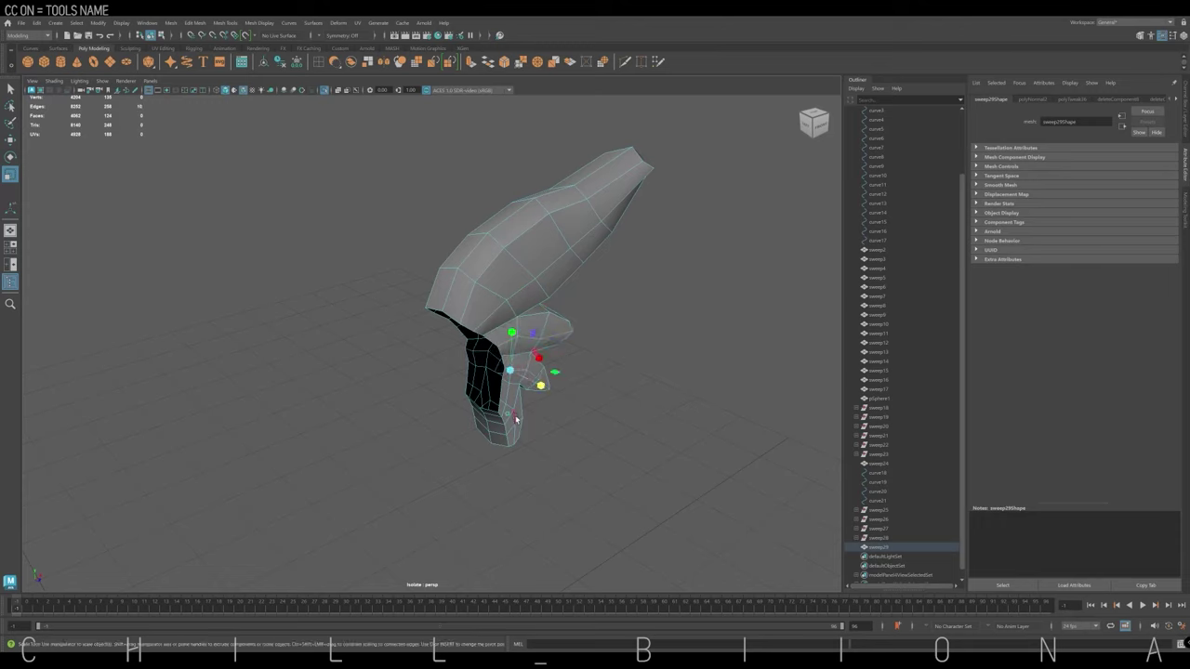
{"action": "left_click_drag", "start_coordinate": [516, 419], "coordinate": [510, 322], "text": "alt"}
{"action": "right_click", "coordinate": [504, 279]}
{"action": "mouse_move", "coordinate": [479, 220]}
{"action": "left_mouse_down"}
{"action": "mouse_move", "coordinate": [555, 287]}
{"action": "mouse_move", "coordinate": [484, 307]}
{"action": "mouse_move", "coordinate": [456, 426]}
{"action": "mouse_move", "coordinate": [406, 376]}
{"action": "left_mouse_up"}
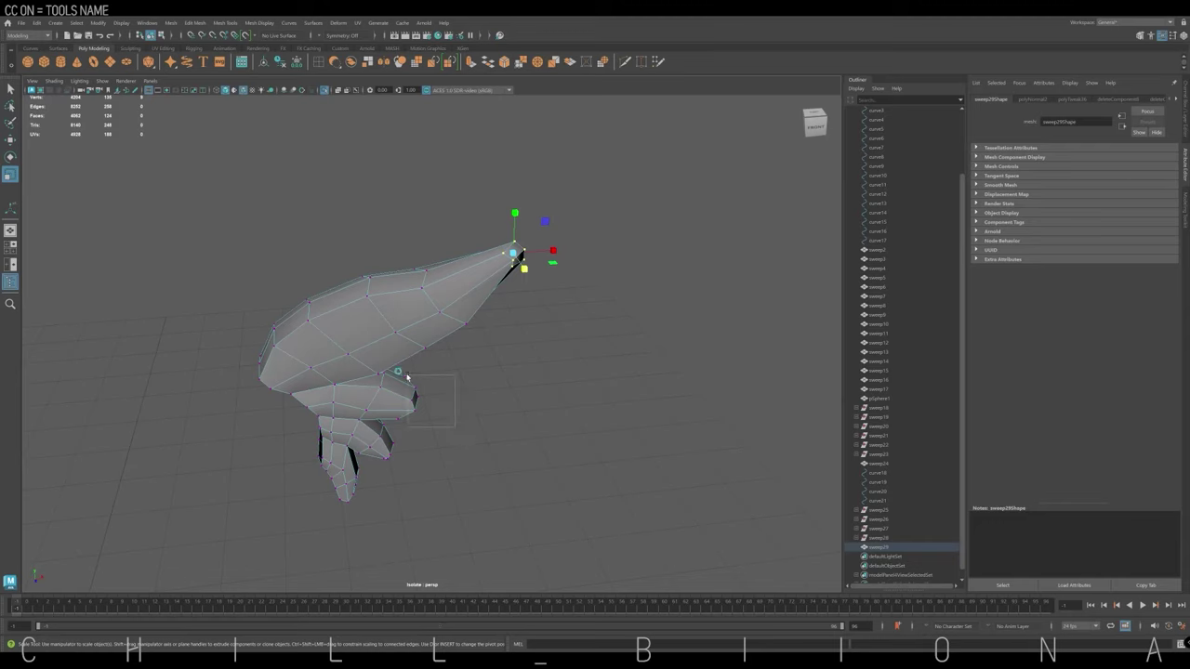
{"action": "mouse_move", "coordinate": [496, 395]}
{"action": "left_mouse_down", "text": "alt"}
{"action": "mouse_move", "coordinate": [397, 381]}
{"action": "mouse_move", "coordinate": [430, 339]}
{"action": "mouse_move", "coordinate": [480, 377]}
{"action": "mouse_move", "coordinate": [458, 340]}
{"action": "left_mouse_up", "text": "alt"}
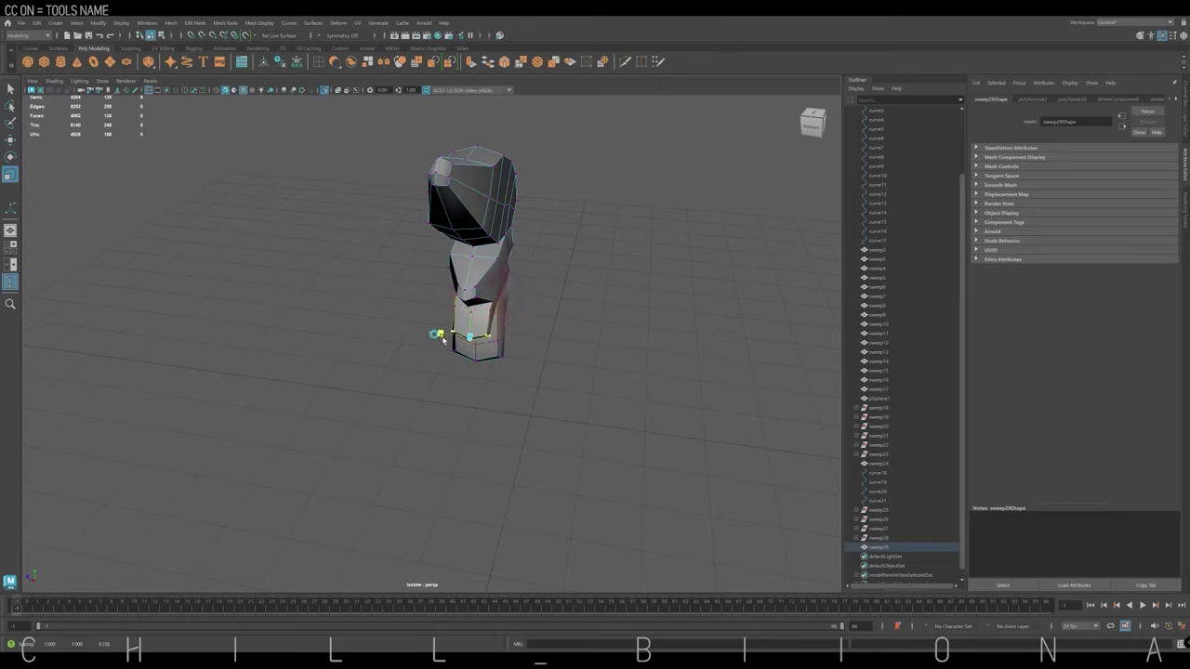
{"action": "key", "text": "r"}
{"action": "mouse_move", "coordinate": [472, 345]}
{"action": "left_mouse_down", "text": "alt"}
{"action": "mouse_move", "coordinate": [493, 393]}
{"action": "mouse_move", "coordinate": [473, 399]}
{"action": "mouse_move", "coordinate": [422, 289]}
{"action": "left_mouse_up", "text": "alt"}
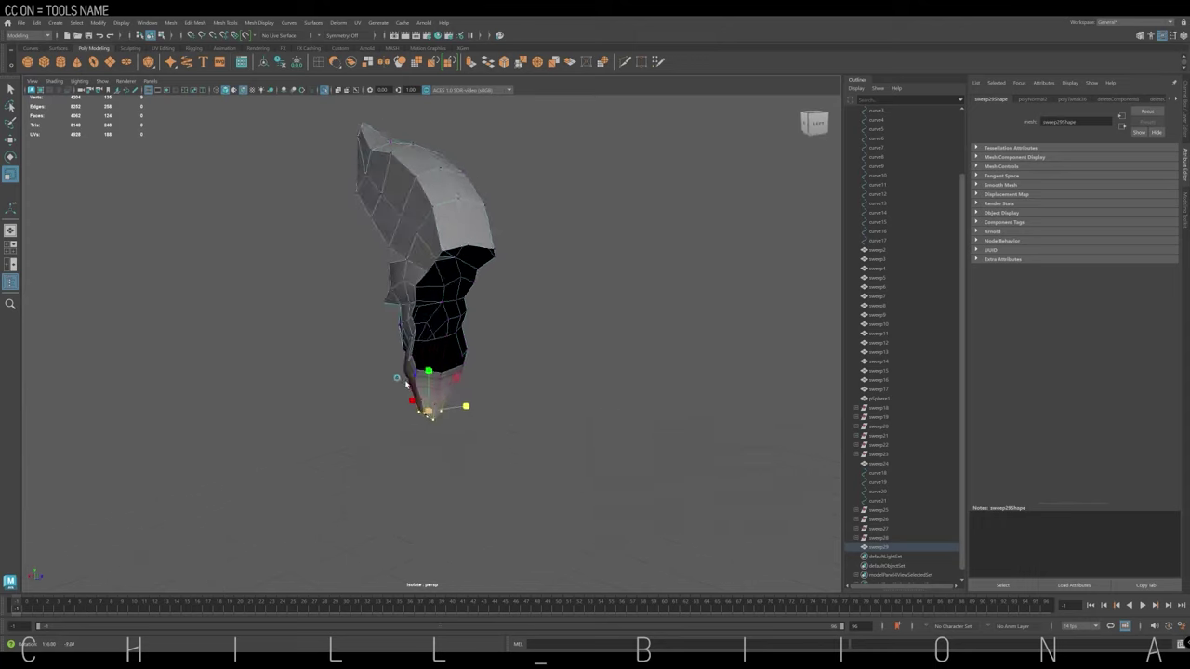
{"action": "mouse_move", "coordinate": [453, 345]}
{"action": "left_mouse_down", "text": "alt"}
{"action": "mouse_move", "coordinate": [432, 296]}
{"action": "mouse_move", "coordinate": [553, 326]}
{"action": "mouse_move", "coordinate": [517, 266]}
{"action": "mouse_move", "coordinate": [555, 295]}
{"action": "mouse_move", "coordinate": [452, 311]}
{"action": "mouse_move", "coordinate": [423, 297]}
{"action": "mouse_move", "coordinate": [473, 345]}
{"action": "mouse_move", "coordinate": [447, 316]}
{"action": "mouse_move", "coordinate": [455, 346]}
{"action": "left_mouse_up", "text": "alt"}
Restore the full tiara scene around the leaf and switch to the right side view.
{"action": "key", "text": "ctrl+1"}
{"action": "key", "text": "F8"}
{"action": "key", "text": "space"}
{"action": "key", "text": "space"}
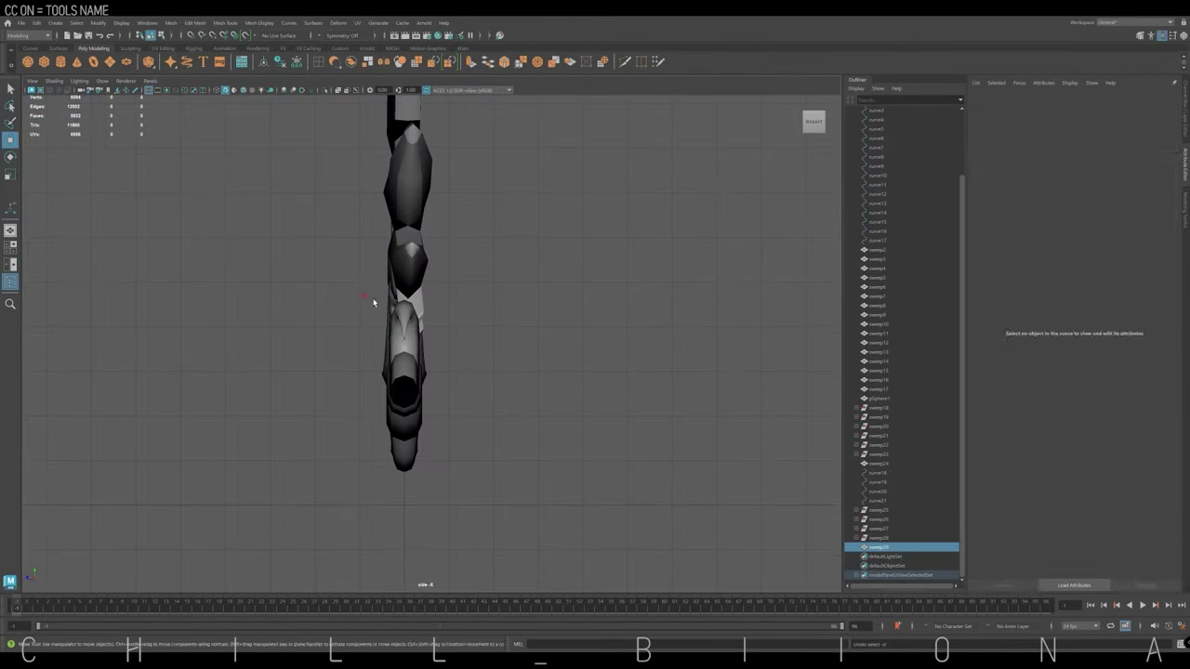
Rotate the leaf about 20 degrees around Y in the perspective view.
{"action": "key", "text": "4"}
{"action": "key", "text": "w"}
{"action": "key", "text": "space"}
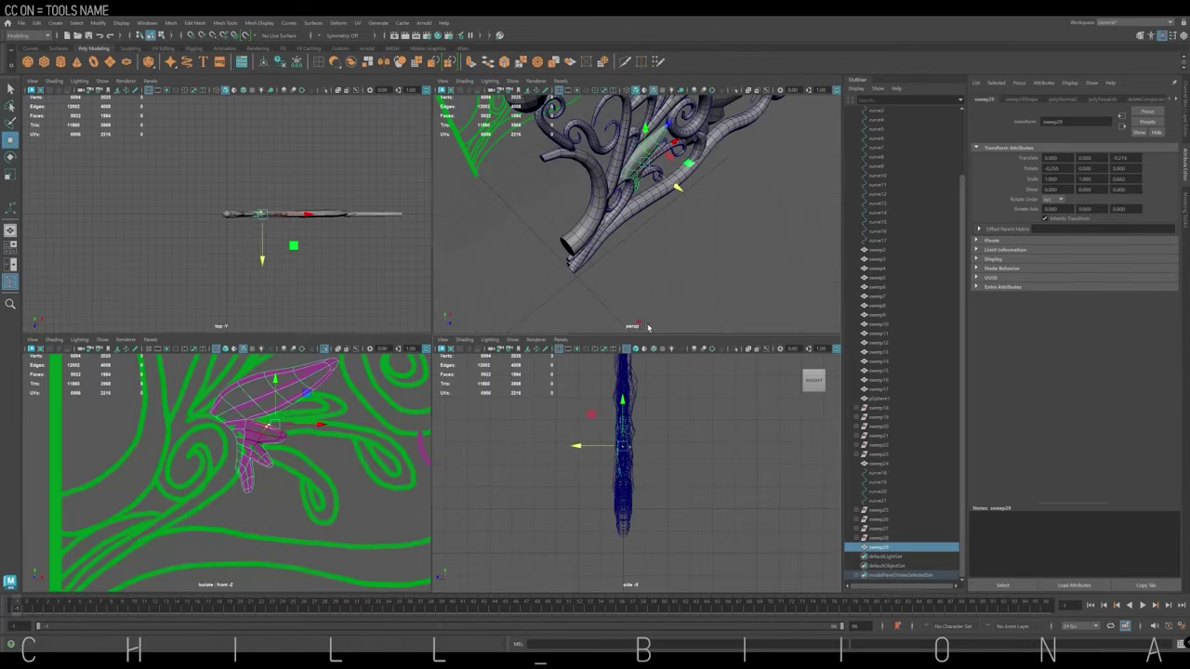
{"action": "key", "text": "space"}
{"action": "mouse_move", "coordinate": [519, 314]}
{"action": "left_mouse_down", "text": "alt"}
{"action": "mouse_move", "coordinate": [446, 336]}
{"action": "mouse_move", "coordinate": [505, 186]}
{"action": "mouse_move", "coordinate": [493, 191]}
{"action": "left_mouse_up", "text": "alt"}
{"action": "key", "text": "e"}
Push the wing sweep24 slightly back to Translate Z -0.142.
{"action": "key", "text": "w"}
{"action": "left_click", "coordinate": [506, 193]}
{"action": "mouse_move", "coordinate": [493, 191]}
{"action": "left_mouse_down", "text": "alt"}
{"action": "mouse_move", "coordinate": [512, 194]}
{"action": "mouse_move", "coordinate": [484, 200]}
{"action": "mouse_move", "coordinate": [353, 321]}
{"action": "left_mouse_up", "text": "alt"}
{"action": "scroll", "coordinate": [508, 206], "scroll_direction": "up", "scroll_amount": 3}
{"action": "left_click", "coordinate": [513, 193]}
Move and scale the leaf so it nestles against the central spiral.
{"action": "left_click", "coordinate": [479, 200]}
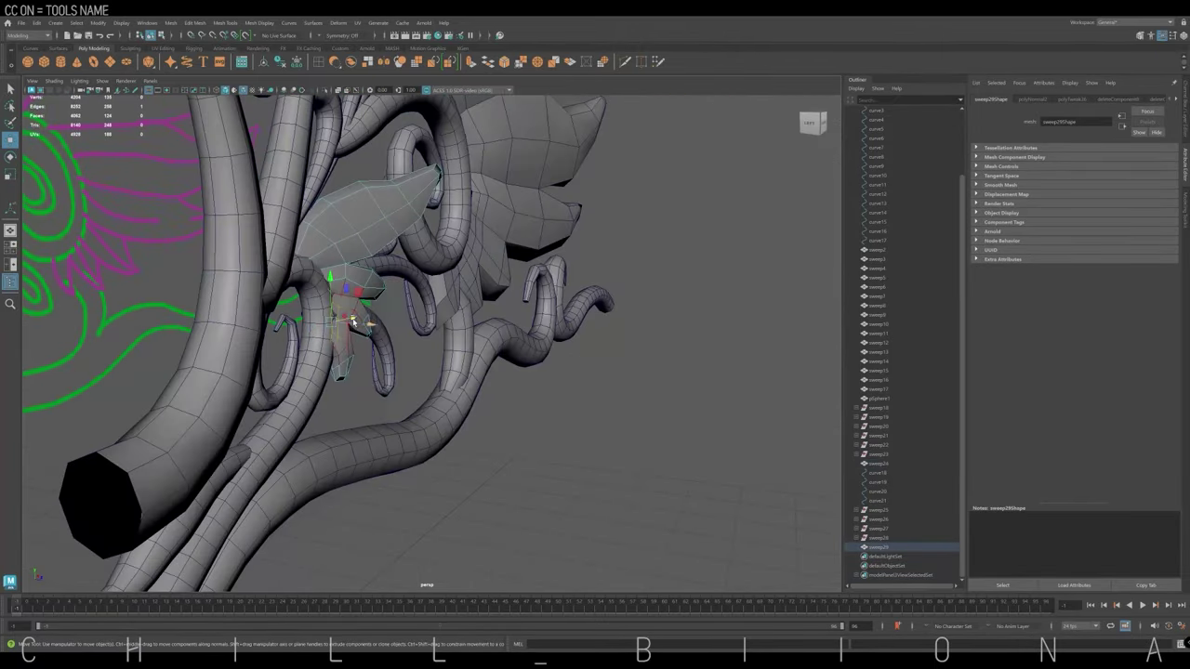
{"action": "left_click_drag", "start_coordinate": [455, 293], "coordinate": [356, 257], "text": "alt"}
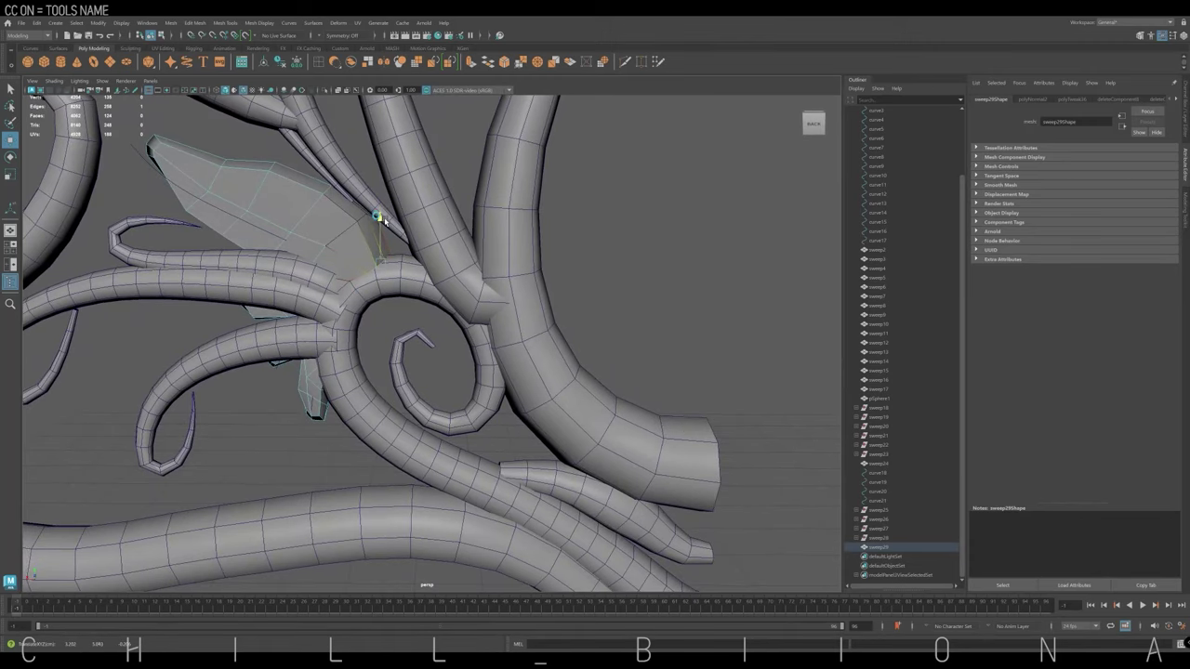
{"action": "key", "text": "w"}
{"action": "mouse_move", "coordinate": [381, 219]}
{"action": "left_mouse_down", "text": "alt"}
{"action": "mouse_move", "coordinate": [385, 279]}
{"action": "mouse_move", "coordinate": [343, 239]}
{"action": "left_mouse_up", "text": "alt"}
{"action": "key", "text": "w"}
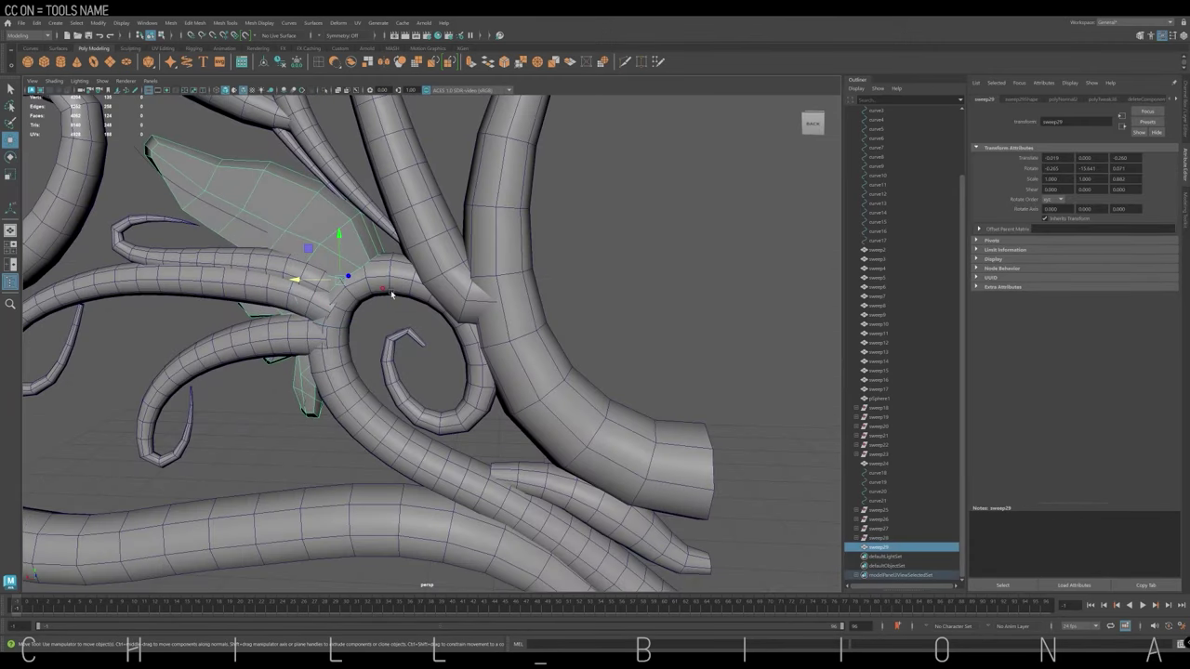
{"action": "left_click_drag", "start_coordinate": [355, 285], "coordinate": [436, 294], "text": "alt"}
{"action": "key", "text": "r"}
{"action": "key", "text": "F8"}
{"action": "scroll", "coordinate": [414, 297], "scroll_direction": "down", "scroll_amount": 8}
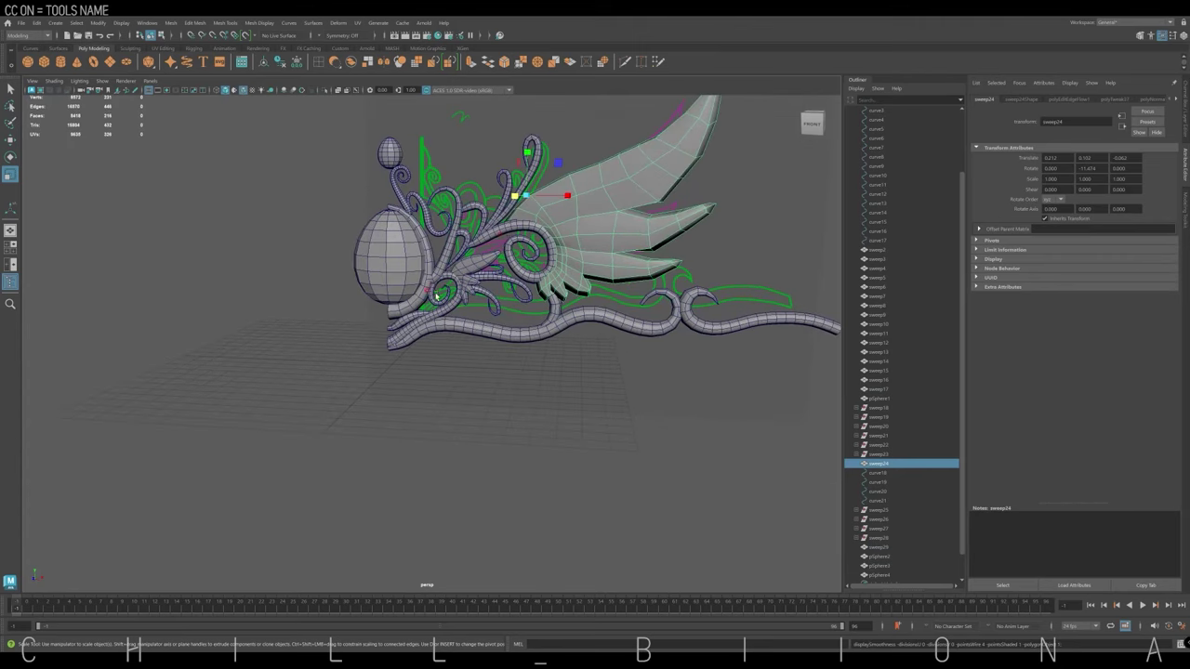
Apply Mesh > Smooth to the feathered mesh for a subdivided, rounded surface.
{"action": "left_click", "coordinate": [478, 268]}
{"action": "left_click", "coordinate": [400, 62]}
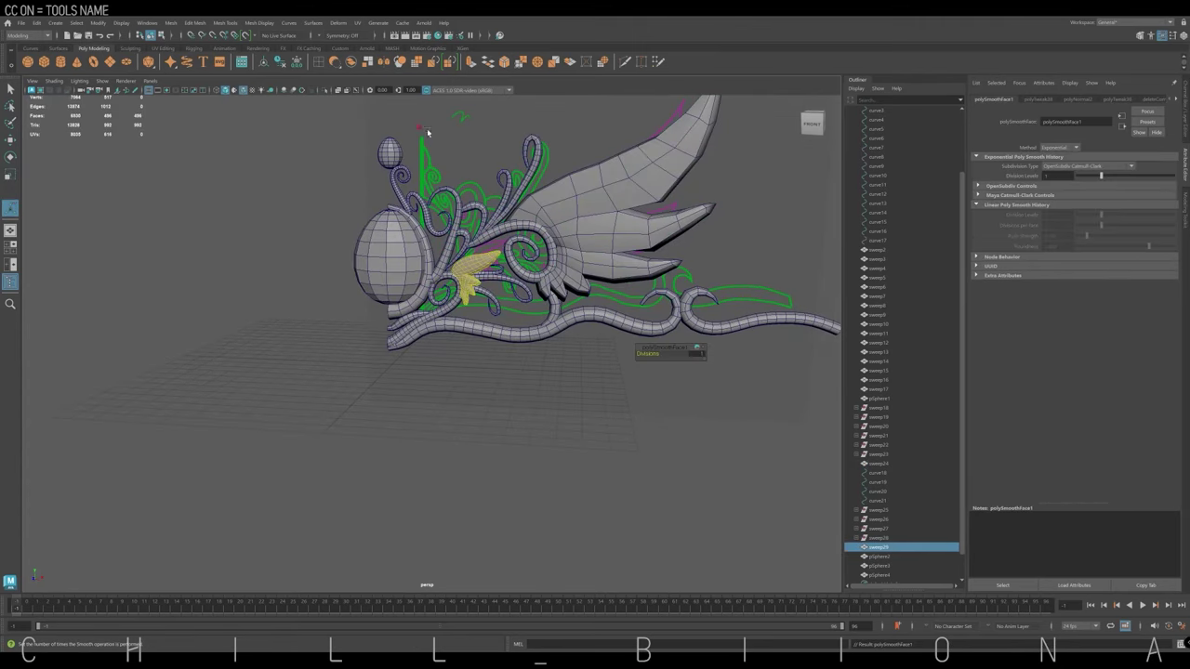
{"action": "scroll", "coordinate": [424, 138], "scroll_direction": "up", "scroll_amount": 5}
{"action": "left_click", "coordinate": [520, 294]}
{"action": "left_click_drag", "start_coordinate": [522, 294], "coordinate": [523, 347], "text": "alt"}
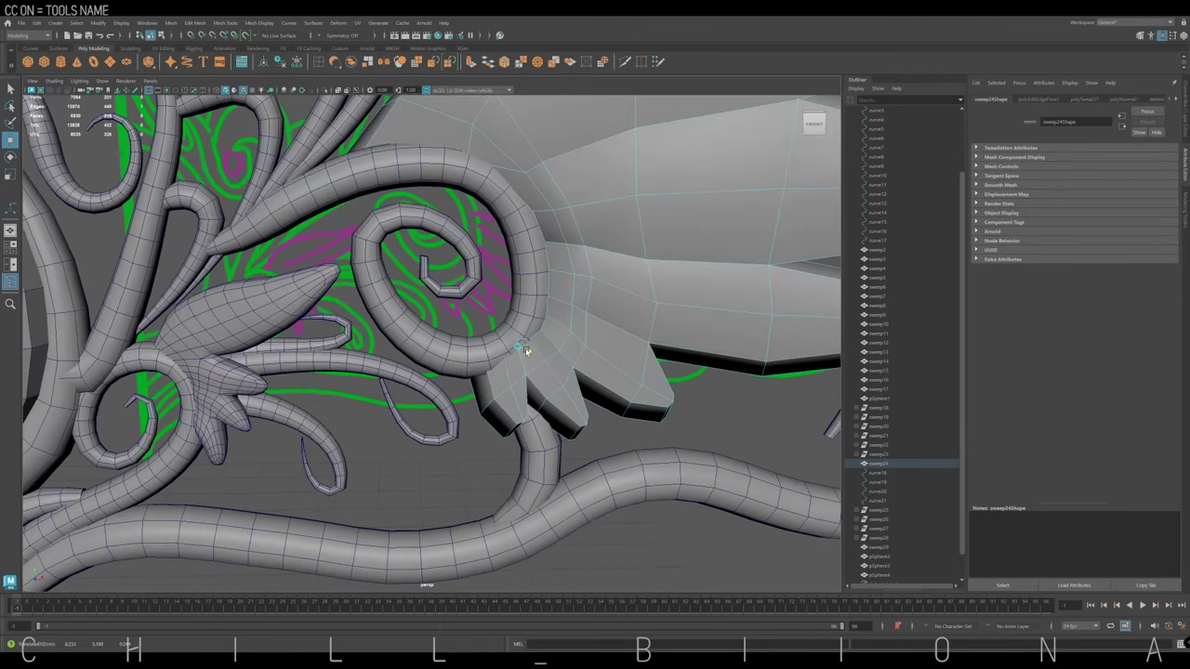
Select the wing sweep24 and tuck its base points around the central spiral.
{"action": "left_click", "coordinate": [672, 245]}
{"action": "scroll", "coordinate": [672, 244], "scroll_direction": "down", "scroll_amount": 4}
{"action": "left_click_drag", "start_coordinate": [672, 245], "coordinate": [434, 169], "text": "alt"}
{"action": "key", "text": "w"}
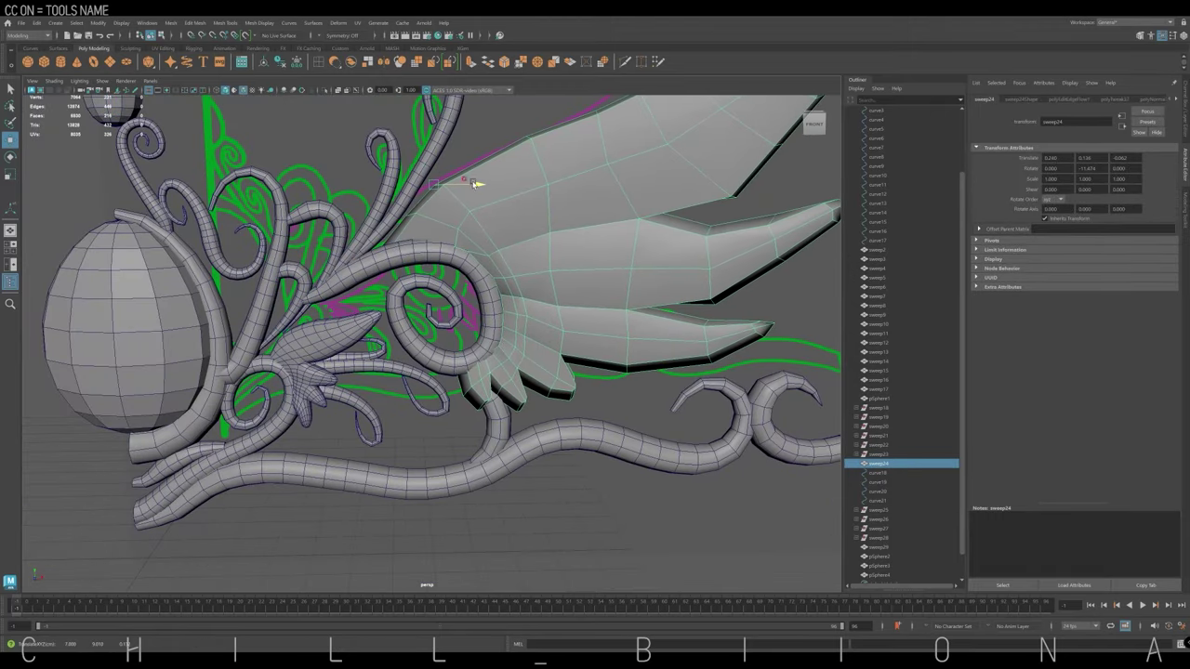
{"action": "key", "text": "r"}
{"action": "mouse_move", "coordinate": [477, 306]}
{"action": "left_mouse_down", "text": "alt"}
{"action": "mouse_move", "coordinate": [452, 349]}
{"action": "mouse_move", "coordinate": [558, 325]}
{"action": "mouse_move", "coordinate": [485, 309]}
{"action": "mouse_move", "coordinate": [486, 284]}
{"action": "left_mouse_up", "text": "alt"}
{"action": "key", "text": "w"}
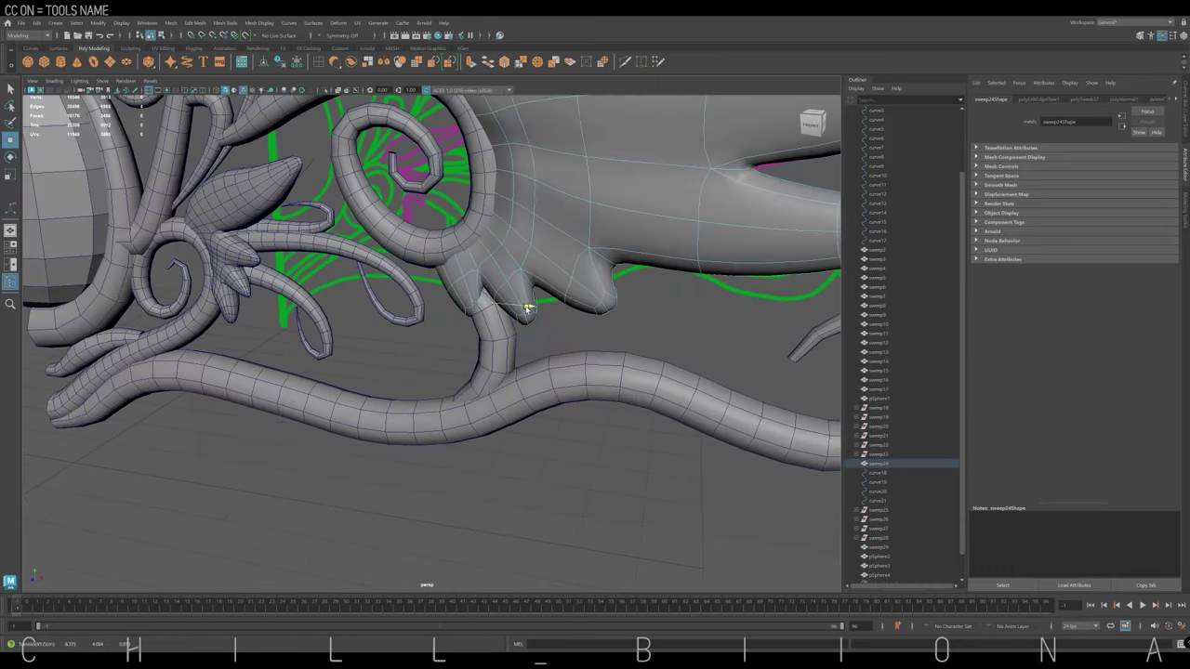
{"action": "right_click_drag", "start_coordinate": [472, 286], "coordinate": [451, 295]}
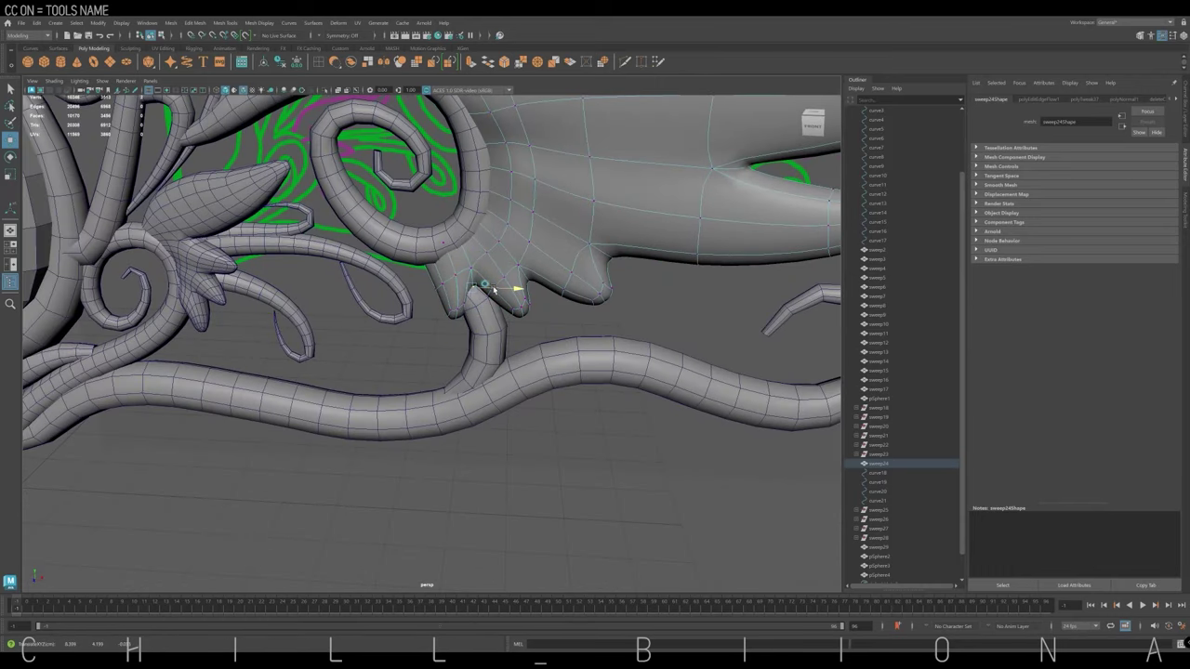
Inspect the wing's base around the spiral, then return the camera to the front view.
{"action": "left_click_drag", "start_coordinate": [494, 289], "coordinate": [483, 307], "text": "alt"}
{"action": "scroll", "coordinate": [507, 354], "scroll_direction": "up", "scroll_amount": 3}
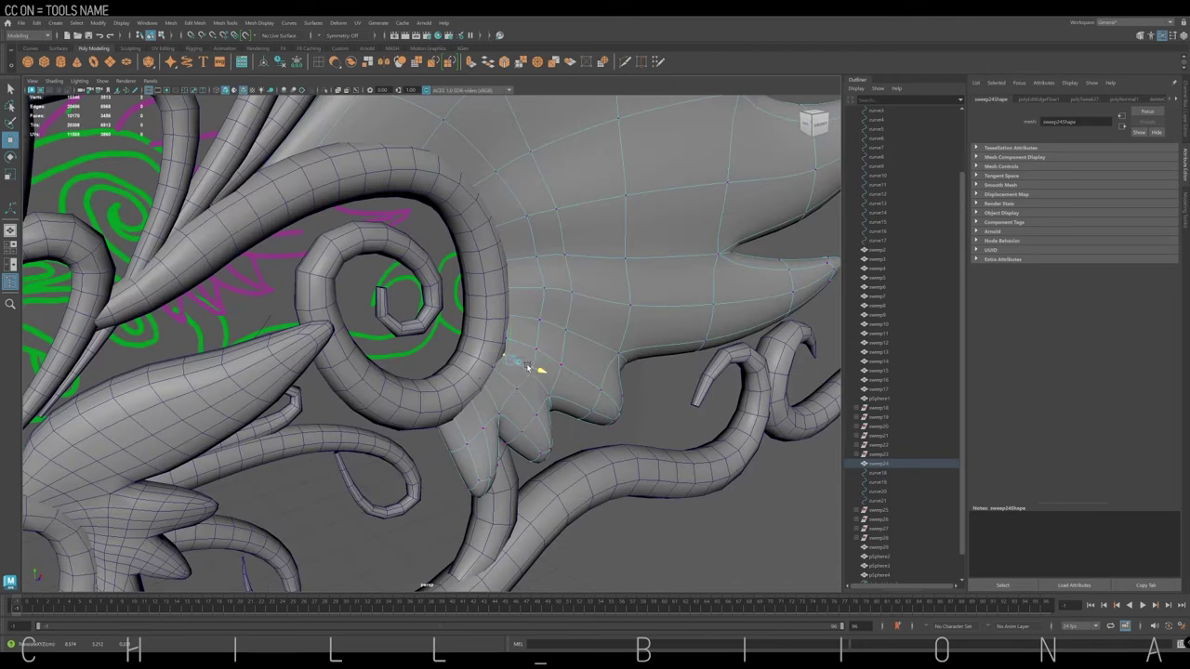
{"action": "left_click_drag", "start_coordinate": [522, 352], "coordinate": [461, 329], "text": "alt"}
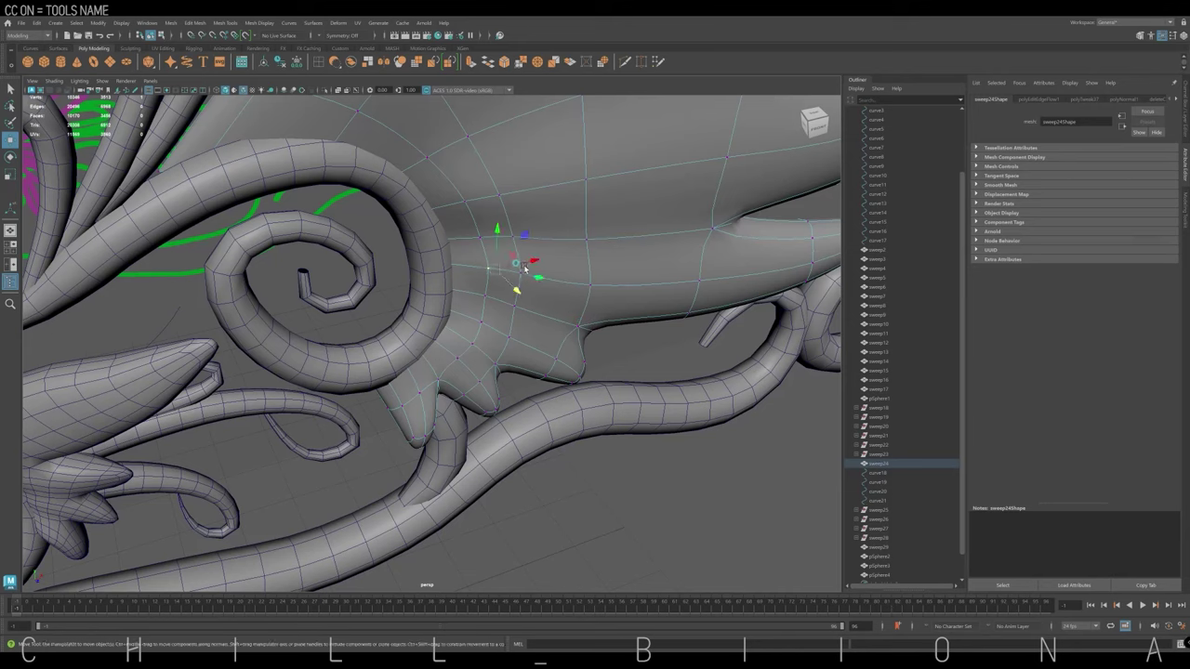
{"action": "left_click_drag", "start_coordinate": [502, 285], "coordinate": [527, 298], "text": "alt"}
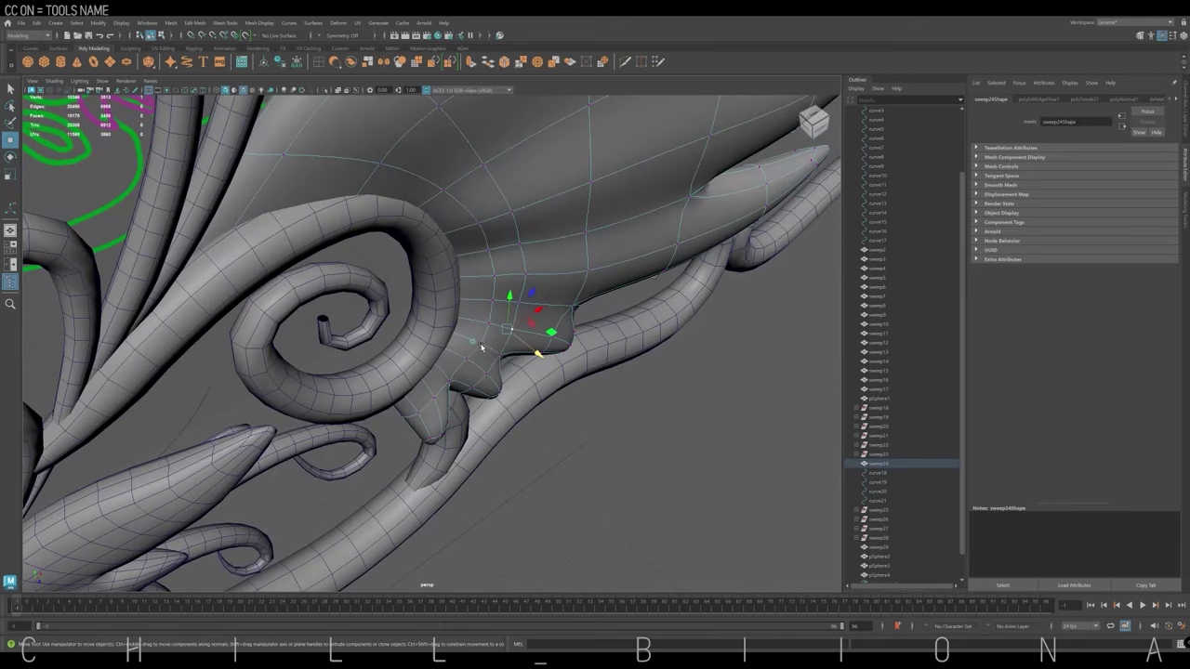
{"action": "mouse_move", "coordinate": [481, 346]}
{"action": "left_mouse_down", "text": "alt"}
{"action": "mouse_move", "coordinate": [455, 339]}
{"action": "mouse_move", "coordinate": [493, 269]}
{"action": "mouse_move", "coordinate": [565, 297]}
{"action": "mouse_move", "coordinate": [578, 285]}
{"action": "left_mouse_up", "text": "alt"}
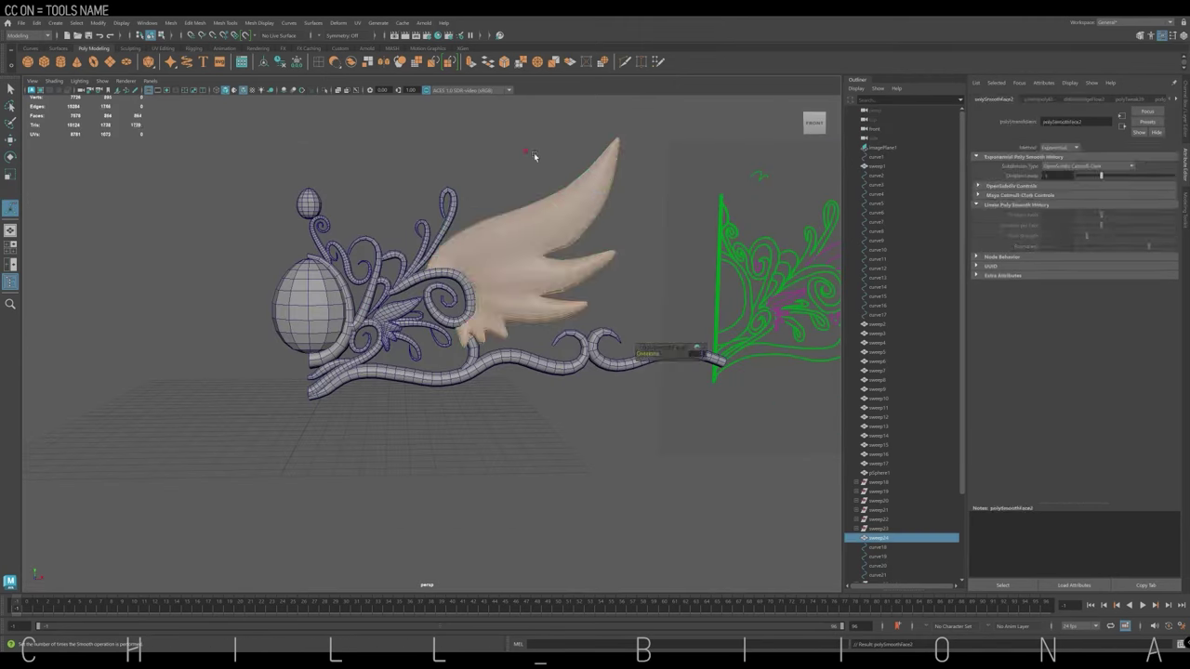
Apply Mesh Display > Soften Edge to the small leaf for smooth shading.
{"action": "middle_click_drag", "start_coordinate": [578, 261], "coordinate": [425, 292], "text": "alt"}
{"action": "scroll", "coordinate": [425, 288], "scroll_direction": "up", "scroll_amount": 3}
{"action": "left_click", "coordinate": [412, 298]}
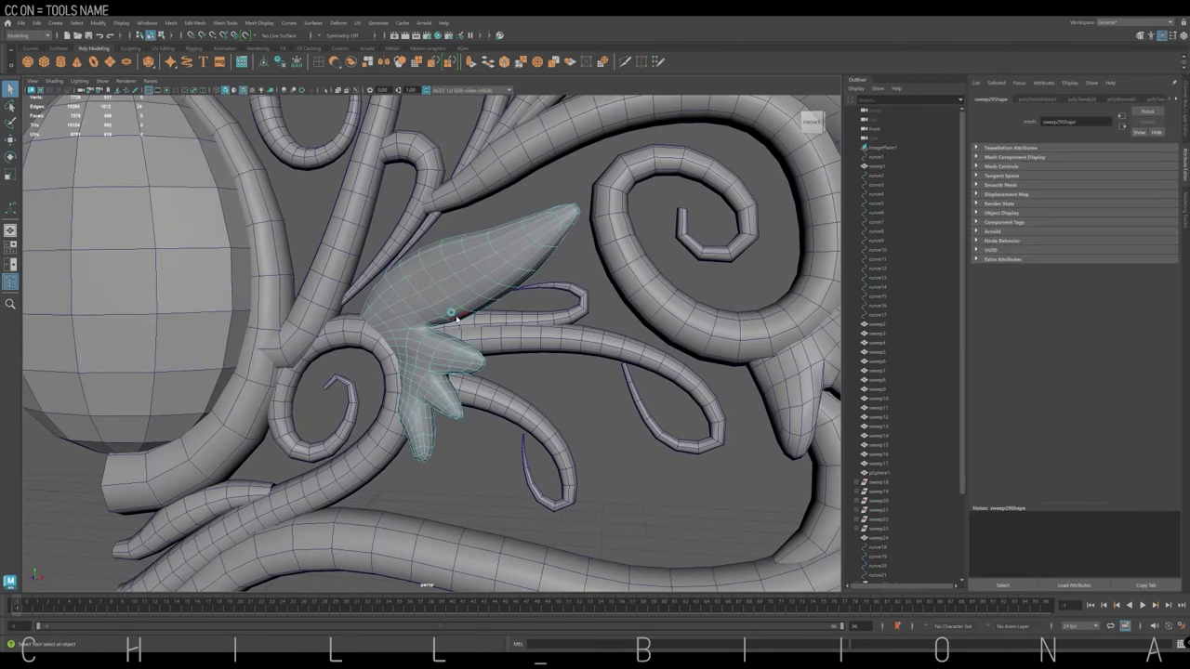
{"action": "key", "text": "r"}
{"action": "left_click_drag", "start_coordinate": [457, 319], "coordinate": [406, 317], "text": "alt"}
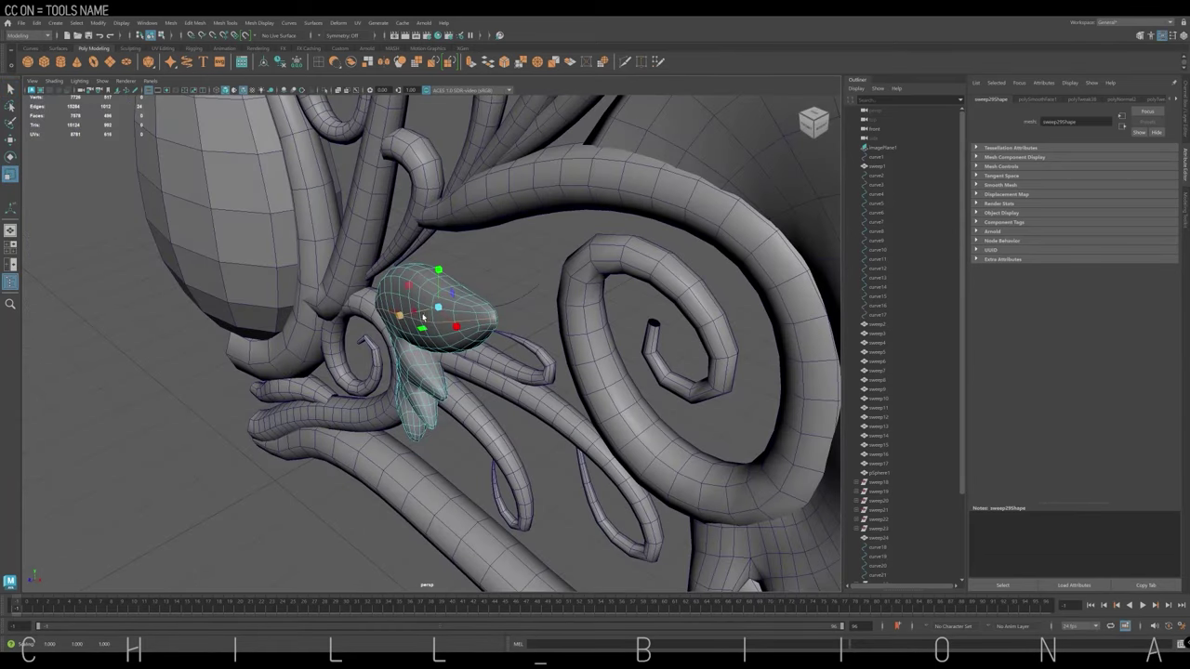
{"action": "left_click", "coordinate": [197, 25]}
{"action": "left_click", "coordinate": [290, 106]}
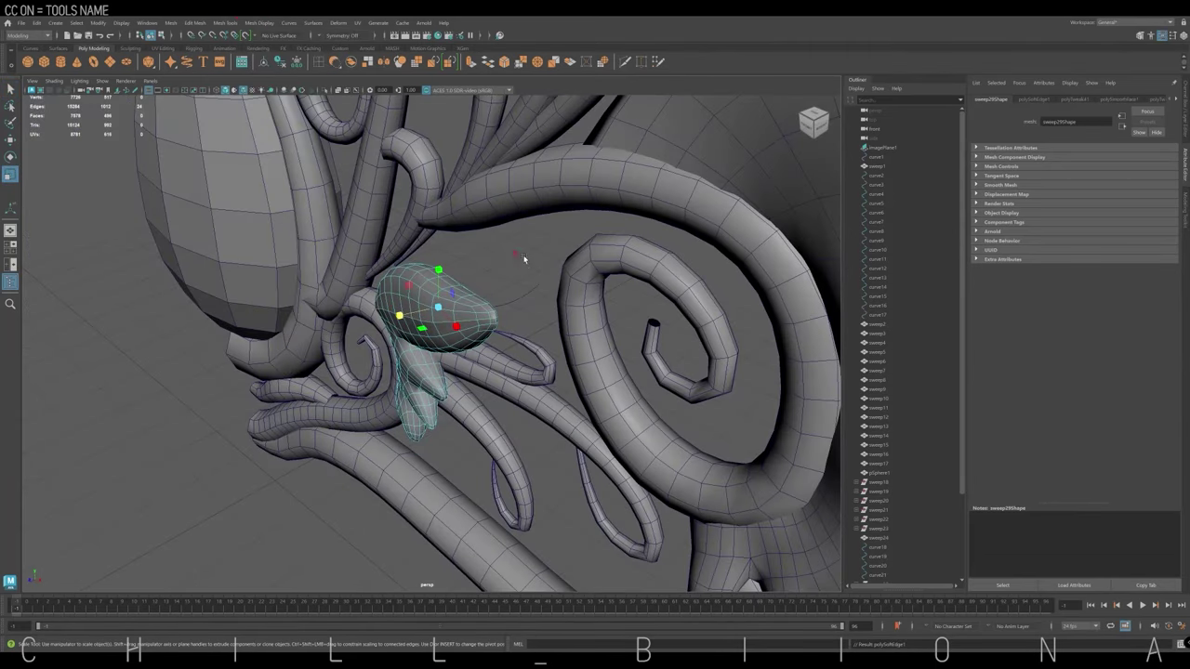
Turn off the wireframe-on-shaded overlay and reselect the leaf to inspect its shading.
{"action": "left_click", "coordinate": [518, 257]}
{"action": "left_click_drag", "start_coordinate": [518, 257], "coordinate": [556, 212], "text": "alt"}
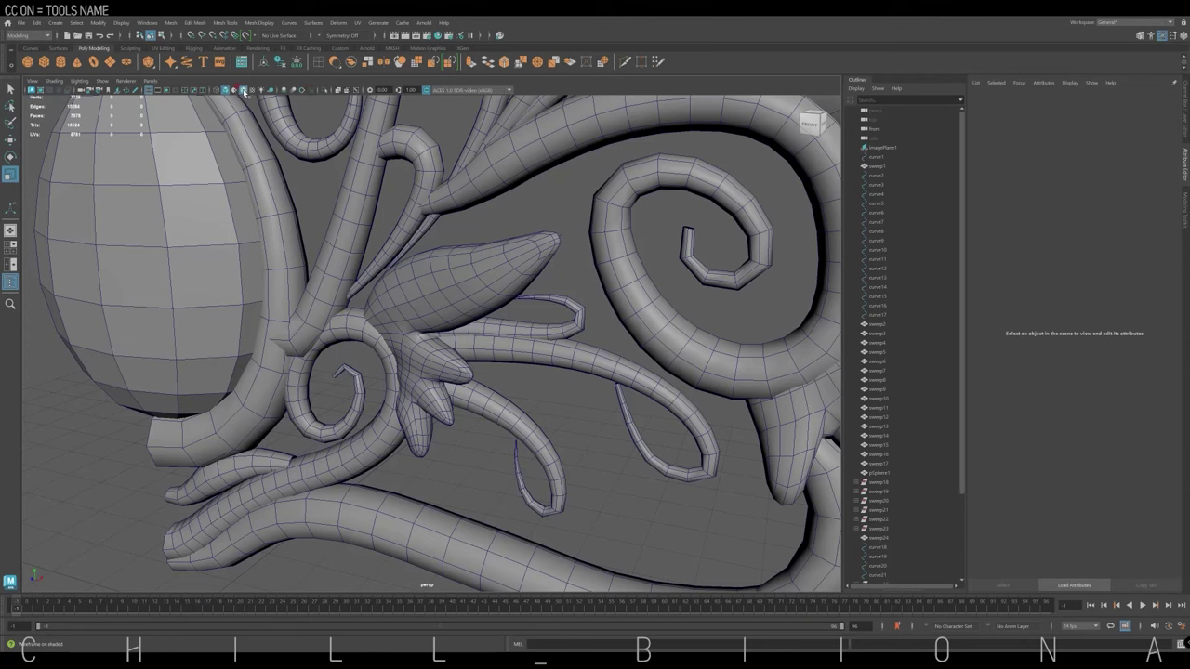
{"action": "left_click", "coordinate": [244, 90]}
{"action": "scroll", "coordinate": [473, 354], "scroll_direction": "up", "scroll_amount": 3}
{"action": "left_click", "coordinate": [455, 346]}
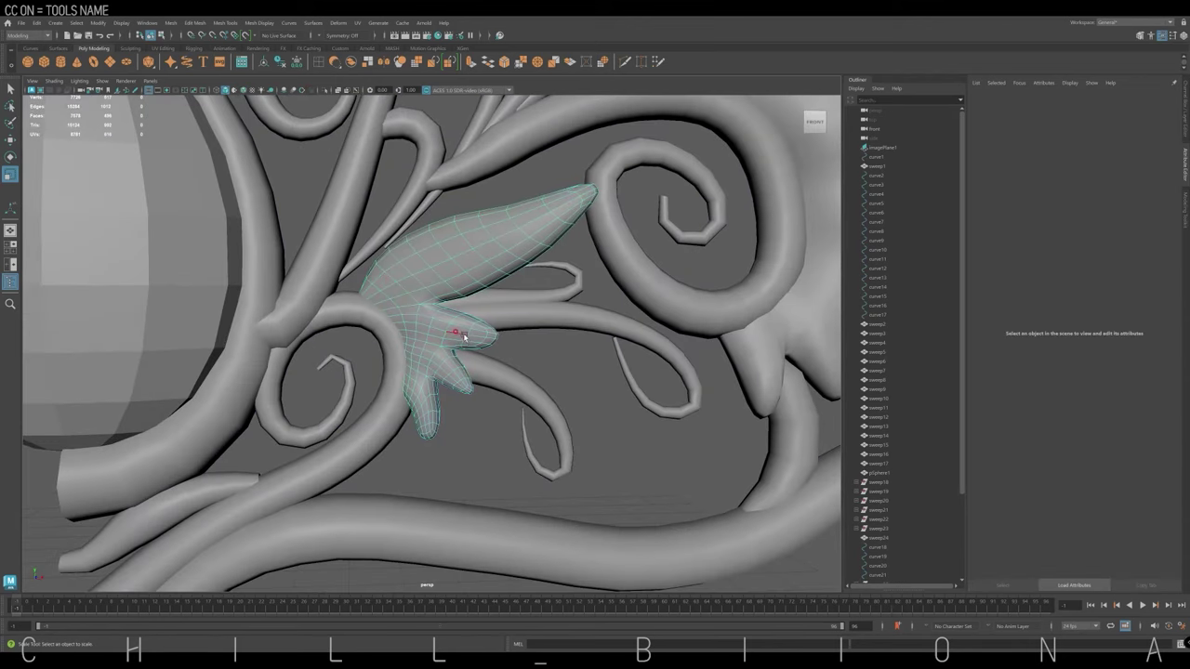
{"action": "mouse_move", "coordinate": [464, 336]}
{"action": "left_mouse_down", "text": "alt"}
{"action": "mouse_move", "coordinate": [391, 346]}
{"action": "mouse_move", "coordinate": [452, 411]}
{"action": "left_mouse_up", "text": "alt"}
{"action": "left_click", "coordinate": [427, 378]}
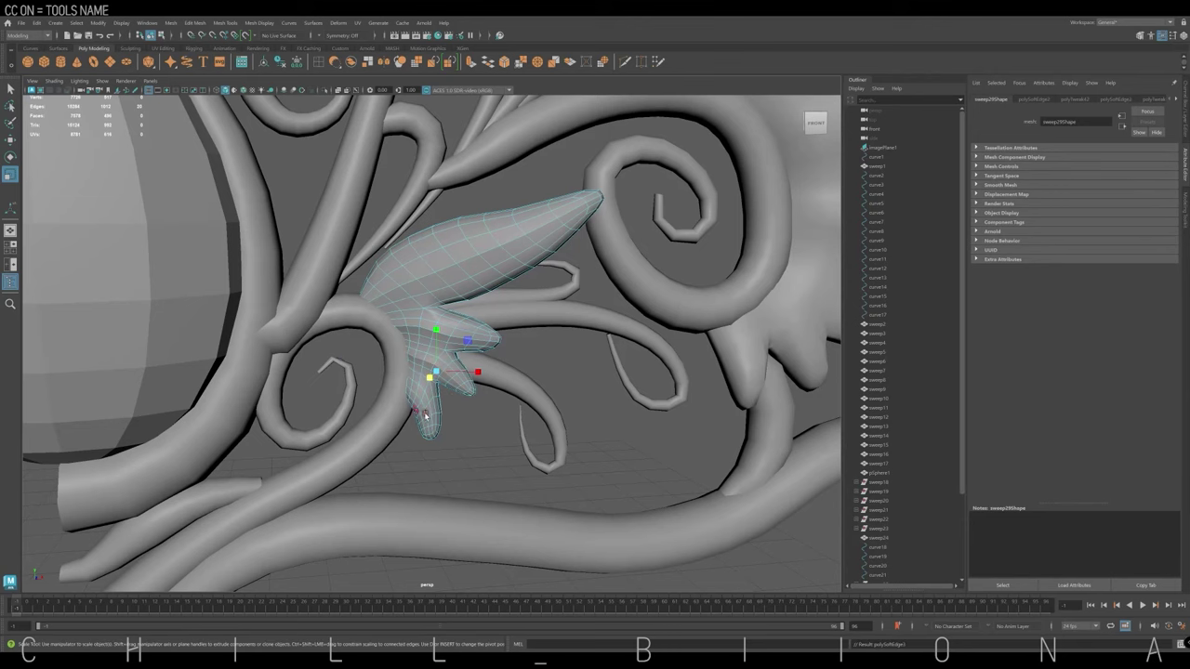
{"action": "left_click", "coordinate": [411, 416]}
Soften the large wing's edges, then view the whole ornament.
{"action": "scroll", "coordinate": [632, 306], "scroll_direction": "down", "scroll_amount": 5}
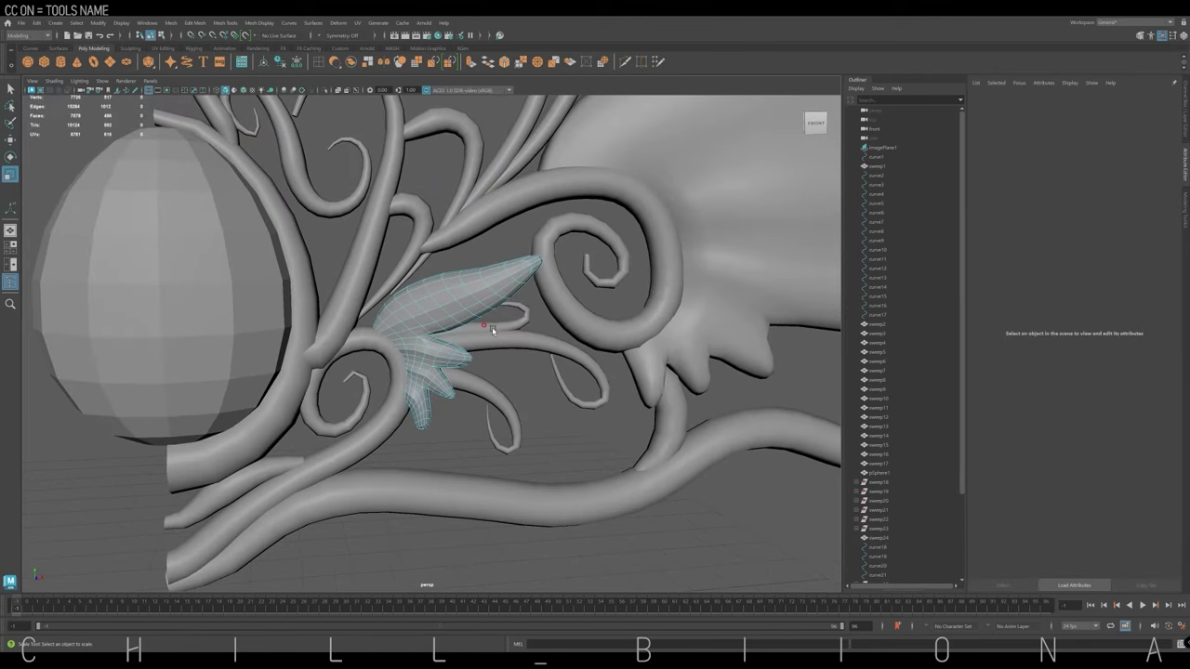
{"action": "scroll", "coordinate": [503, 307], "scroll_direction": "up", "scroll_amount": 5}
{"action": "left_click", "coordinate": [503, 306]}
{"action": "right_click_drag", "start_coordinate": [503, 307], "coordinate": [521, 379], "text": "shift"}
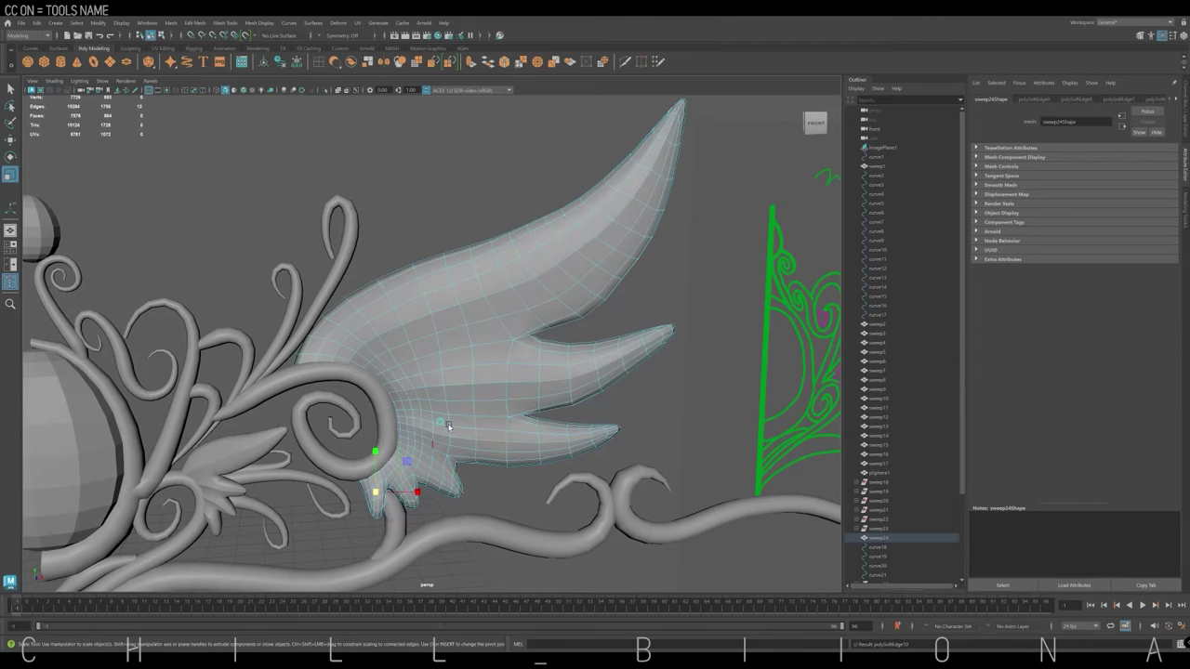
{"action": "left_click", "coordinate": [508, 178]}
{"action": "scroll", "coordinate": [521, 205], "scroll_direction": "down", "scroll_amount": 3}
{"action": "left_click_drag", "start_coordinate": [531, 221], "coordinate": [533, 338], "text": "alt"}
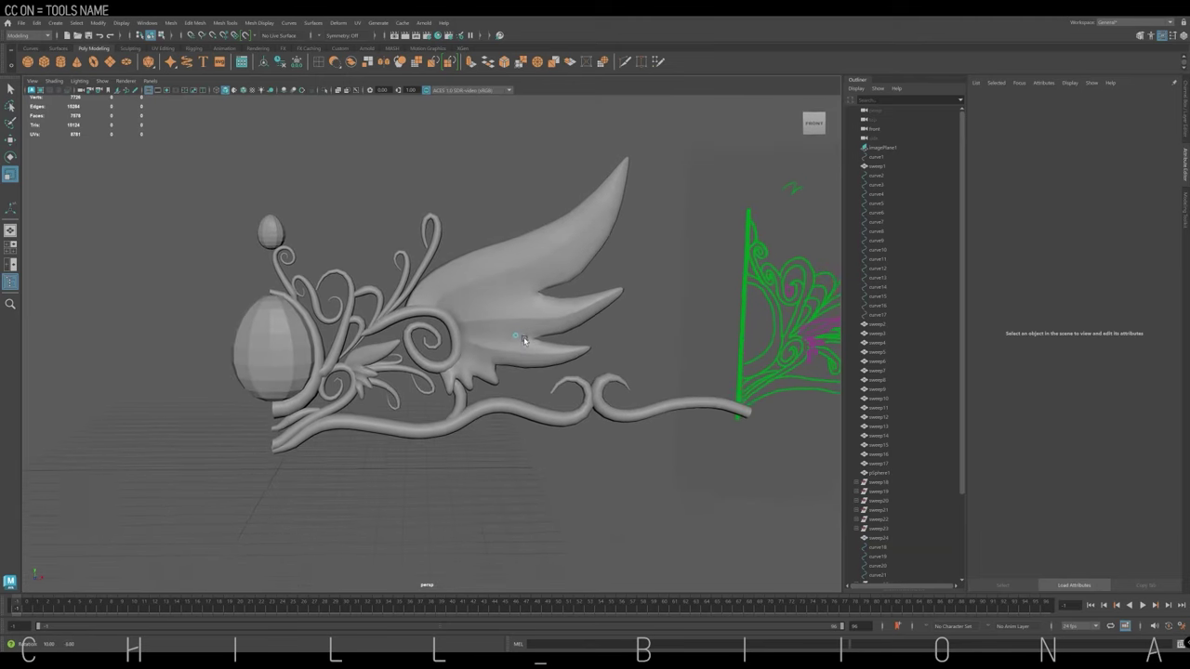
{"action": "scroll", "coordinate": [533, 337], "scroll_direction": "up", "scroll_amount": 3}
Reselect the small leaf and apply Soften Edge to it again.
{"action": "left_click", "coordinate": [585, 260]}
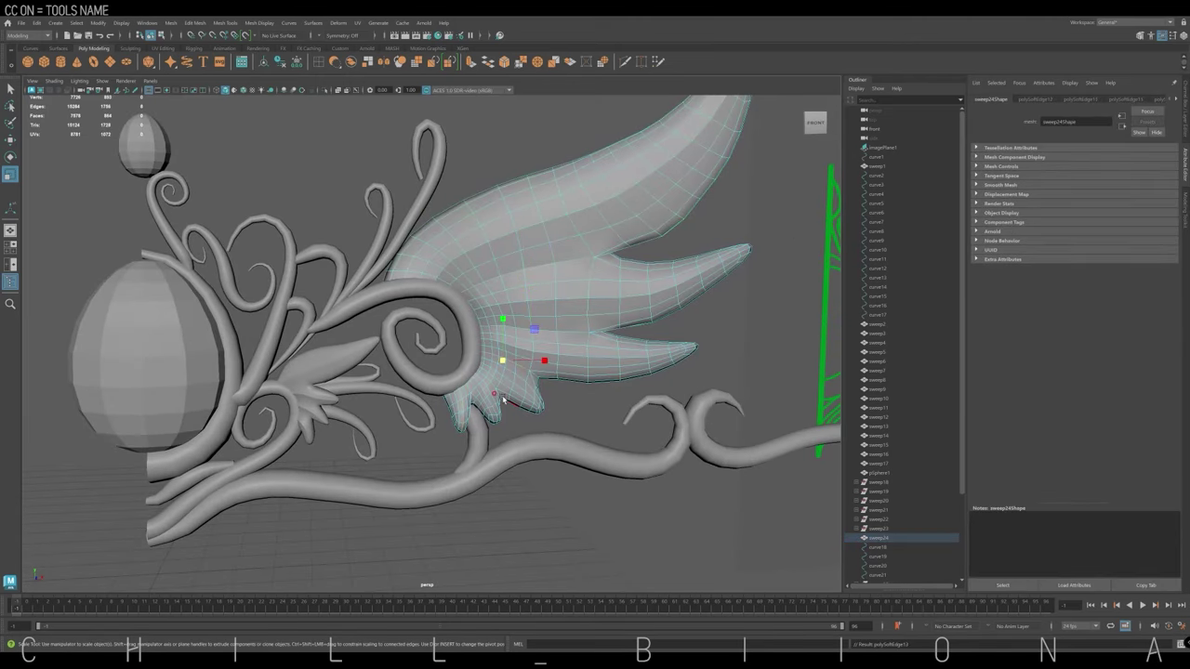
{"action": "left_click", "coordinate": [328, 365]}
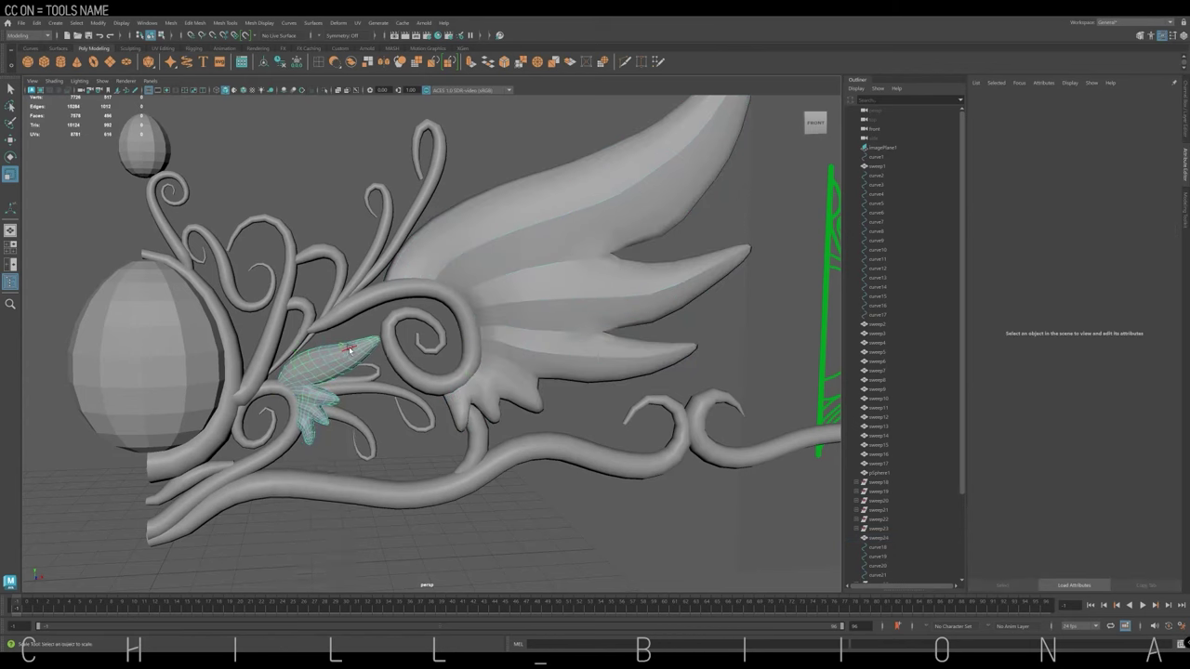
{"action": "scroll", "coordinate": [562, 312], "scroll_direction": "up", "scroll_amount": 5}
{"action": "left_click", "coordinate": [212, 470]}
{"action": "middle_click_drag", "start_coordinate": [212, 470], "coordinate": [288, 417], "text": "alt"}
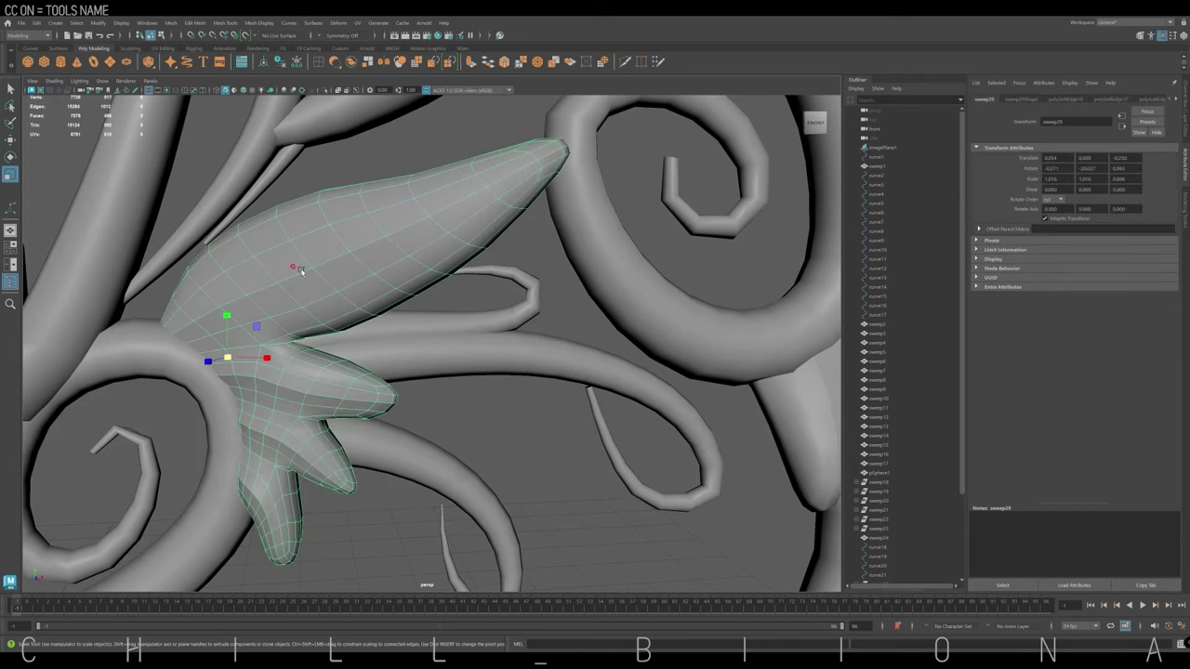
{"action": "right_click_drag", "start_coordinate": [291, 277], "coordinate": [277, 344], "text": "shift"}
{"action": "mouse_move", "coordinate": [353, 418]}
{"action": "left_mouse_down", "text": "alt"}
{"action": "mouse_move", "coordinate": [298, 415]}
{"action": "mouse_move", "coordinate": [272, 455]}
{"action": "left_mouse_up", "text": "alt"}
Isolate the wing with Ctrl+1 to check it, restore all pieces, and show four views.
{"action": "key", "text": "ctrl+1"}
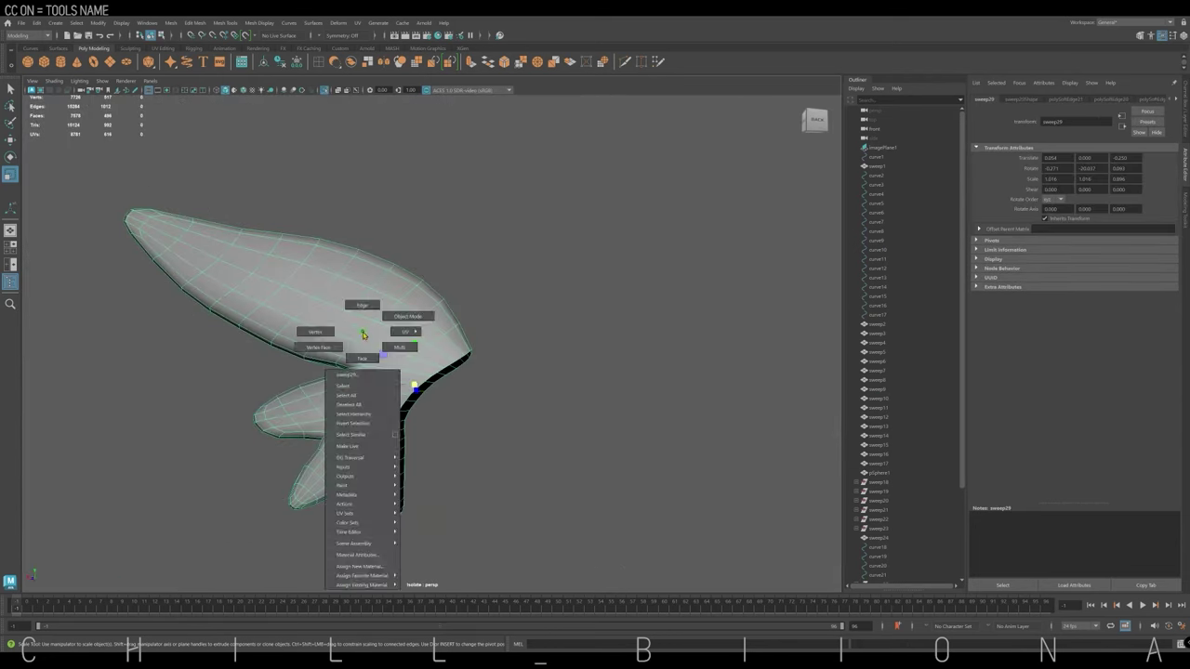
{"action": "right_click_drag", "start_coordinate": [372, 332], "coordinate": [362, 473], "text": "shift"}
{"action": "mouse_move", "coordinate": [363, 473]}
{"action": "left_mouse_down", "text": "alt"}
{"action": "mouse_move", "coordinate": [345, 345]}
{"action": "mouse_move", "coordinate": [251, 224]}
{"action": "mouse_move", "coordinate": [199, 221]}
{"action": "mouse_move", "coordinate": [244, 255]}
{"action": "left_mouse_up", "text": "alt"}
{"action": "key", "text": "ctrl+1"}
{"action": "key", "text": "ctrl+1"}
{"action": "key", "text": "w"}
{"action": "left_click", "coordinate": [508, 217]}
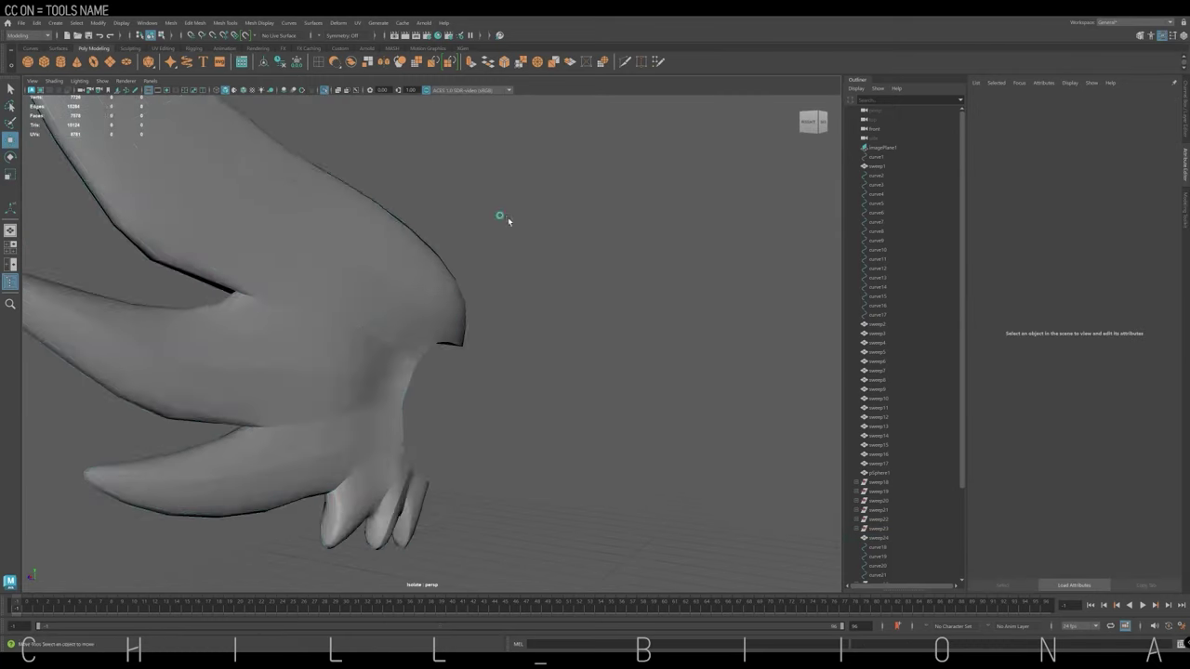
{"action": "mouse_move", "coordinate": [507, 216]}
{"action": "left_mouse_down", "text": "alt"}
{"action": "mouse_move", "coordinate": [317, 275]}
{"action": "mouse_move", "coordinate": [398, 208]}
{"action": "left_mouse_up", "text": "alt"}
{"action": "left_click", "coordinate": [316, 275]}
{"action": "left_click", "coordinate": [481, 196]}
{"action": "mouse_move", "coordinate": [481, 196]}
{"action": "left_mouse_down", "text": "alt"}
{"action": "mouse_move", "coordinate": [574, 245]}
{"action": "mouse_move", "coordinate": [394, 264]}
{"action": "left_mouse_up", "text": "alt"}
{"action": "key", "text": "ctrl+1"}
{"action": "key", "text": "space"}
Maximize the front view and mirror the arc around the egg across X.
{"action": "scroll", "coordinate": [290, 445], "scroll_direction": "up", "scroll_amount": 3}
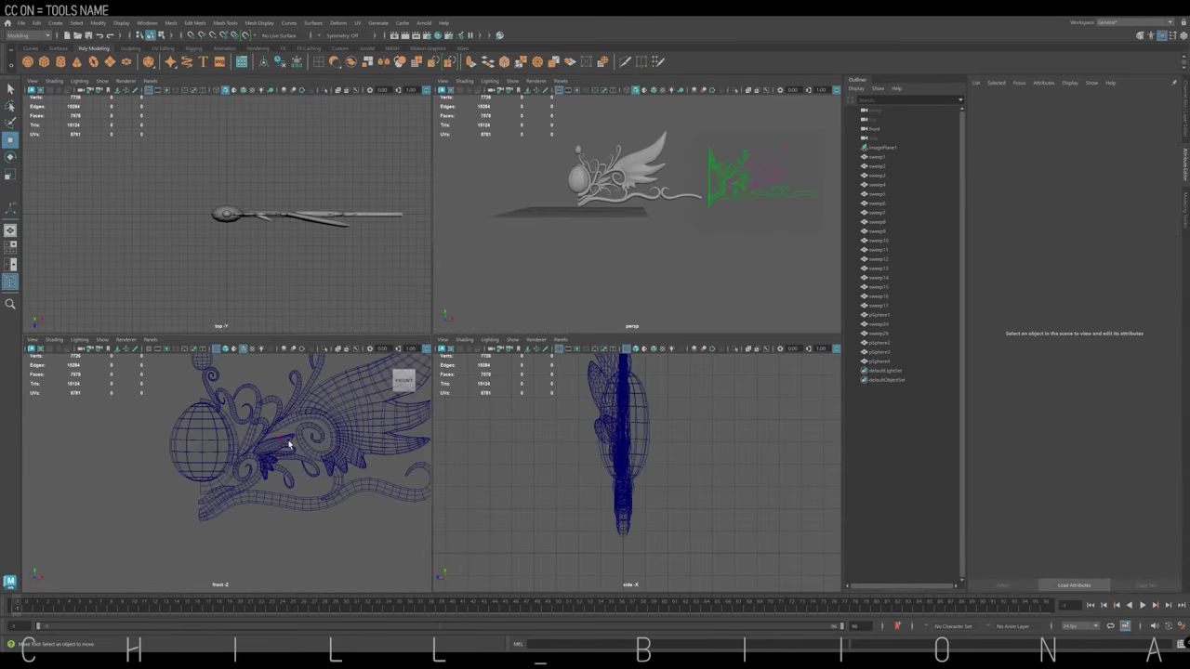
{"action": "key", "text": "space"}
{"action": "scroll", "coordinate": [441, 348], "scroll_direction": "down", "scroll_amount": 2}
{"action": "left_click", "coordinate": [462, 247]}
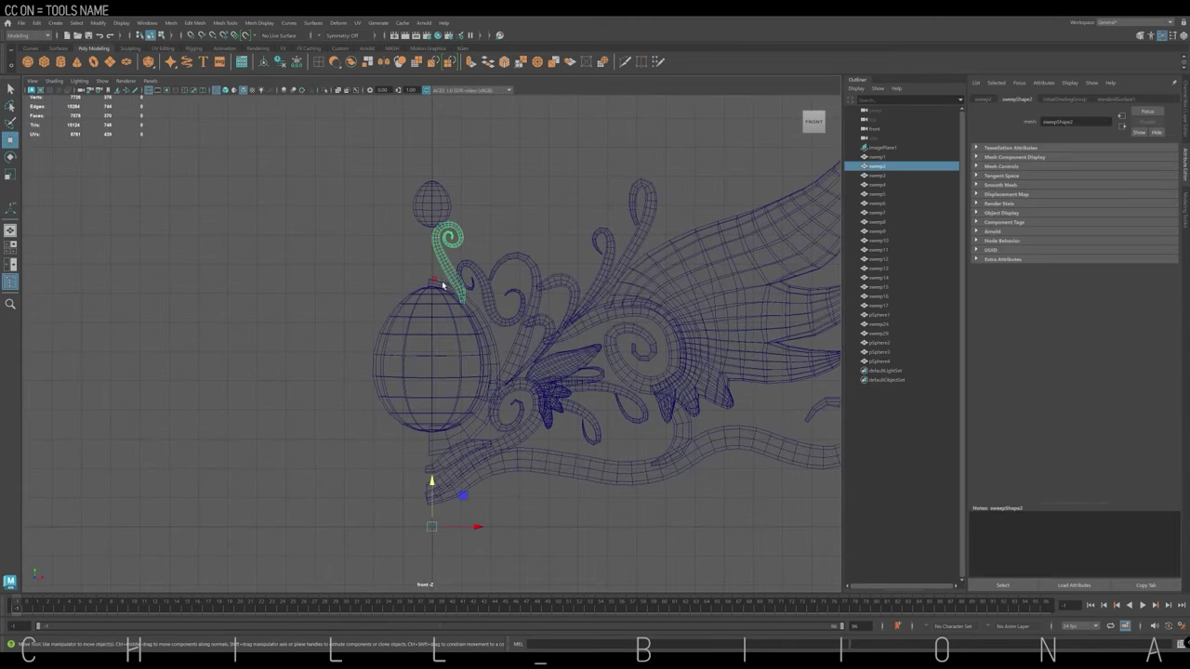
{"action": "left_click", "coordinate": [488, 354]}
{"action": "left_click", "coordinate": [384, 63]}
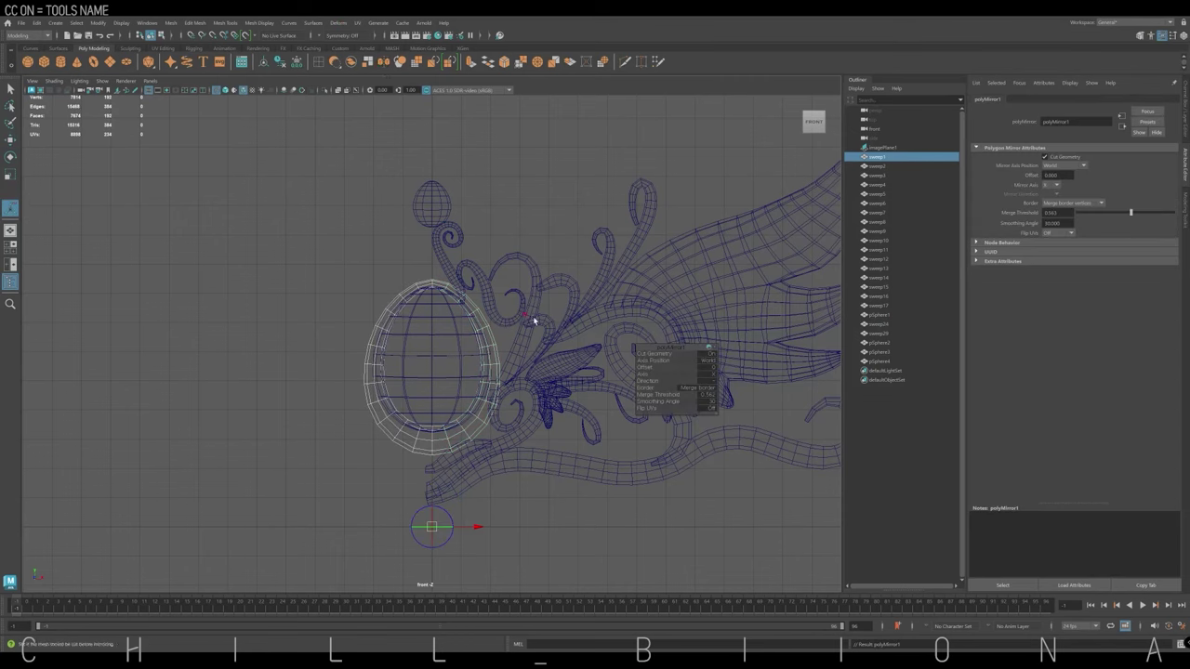
Repeat the mirror with G on the lower curl, lower wave band, top curls and spiral.
{"action": "left_click", "coordinate": [434, 470]}
{"action": "key", "text": "g"}
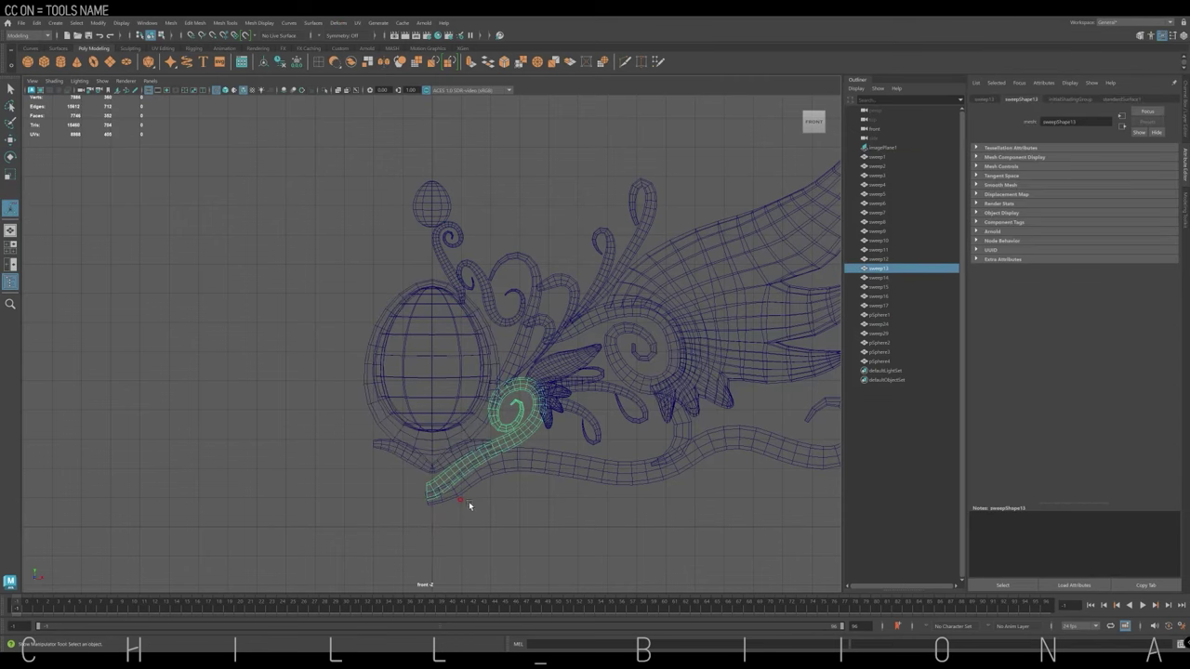
{"action": "left_click", "coordinate": [541, 481]}
{"action": "key", "text": "g"}
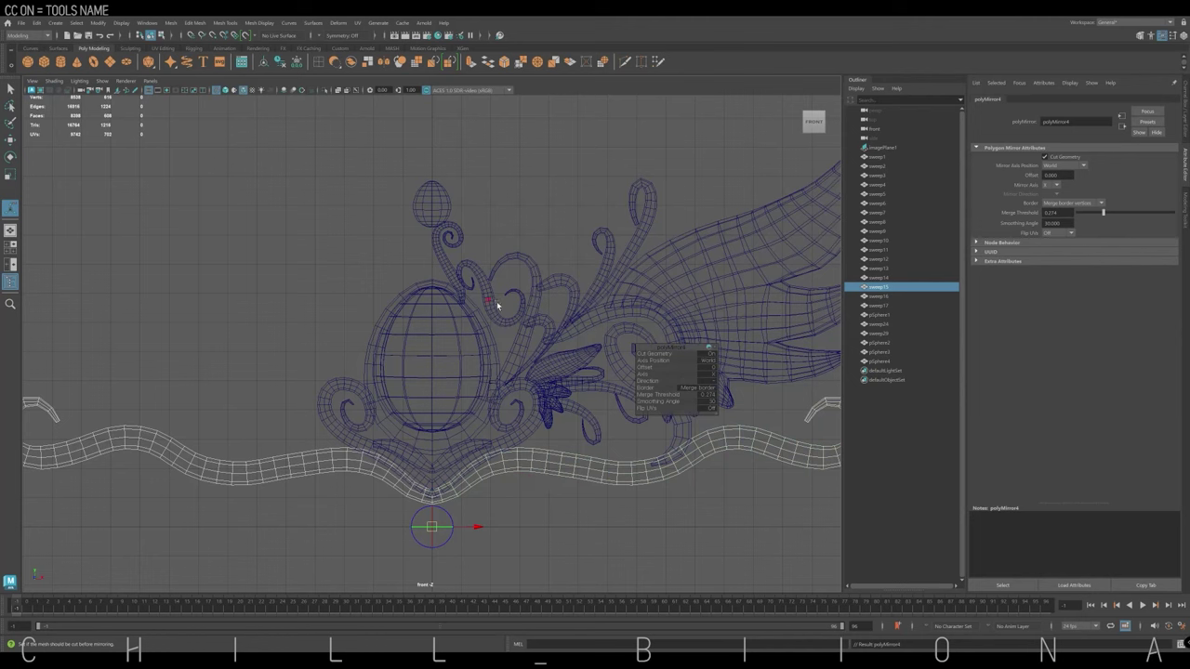
{"action": "left_click", "coordinate": [502, 269]}
{"action": "key", "text": "g"}
{"action": "left_click", "coordinate": [609, 244]}
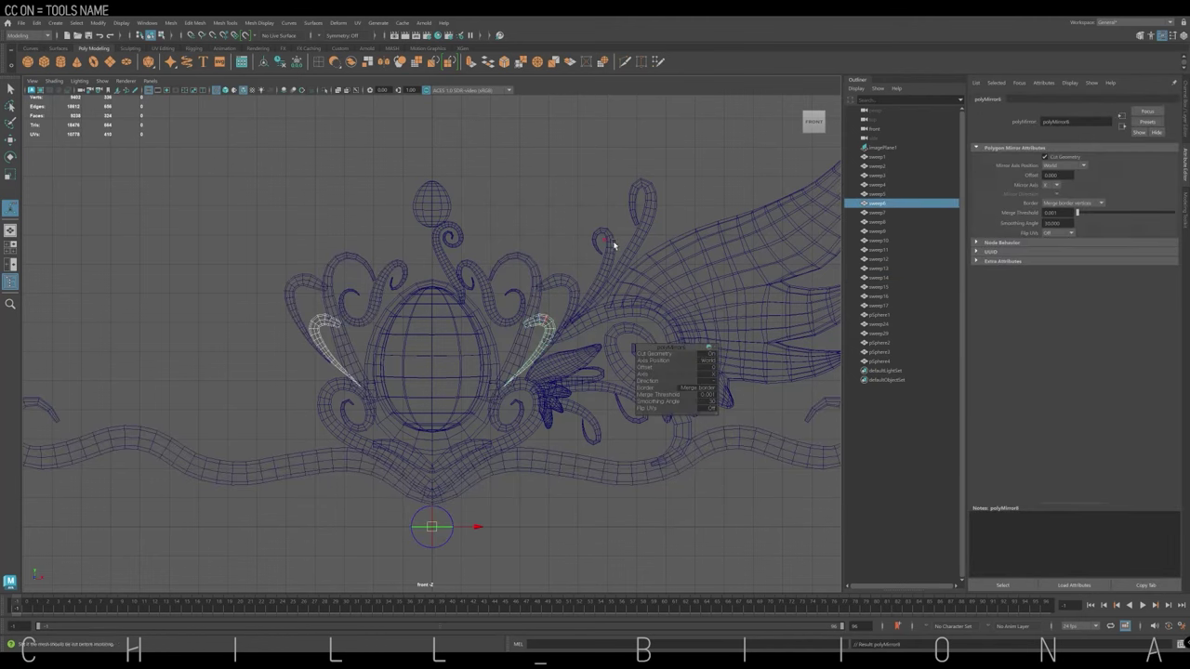
{"action": "key", "text": "g"}
{"action": "left_click", "coordinate": [618, 409]}
{"action": "key", "text": "g"}
{"action": "left_click", "coordinate": [582, 418]}
{"action": "key", "text": "g"}
{"action": "left_click", "coordinate": [681, 437]}
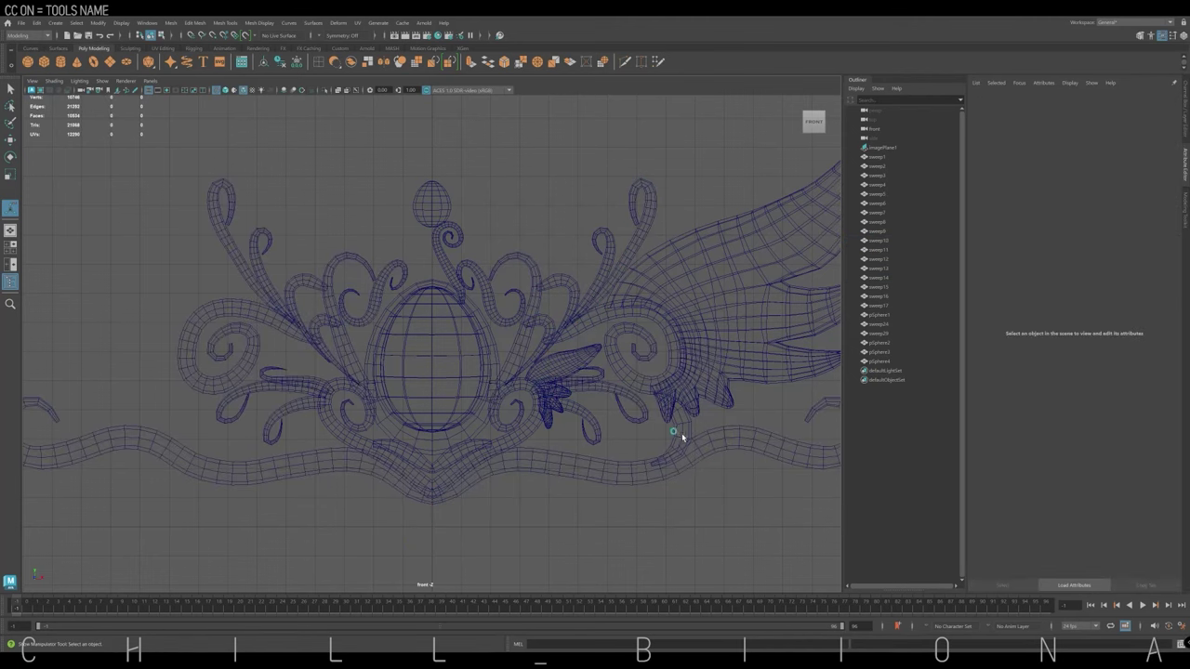
{"action": "key", "text": "g"}
Mirror the right wing and the small feathered leaf to the left side.
{"action": "scroll", "coordinate": [661, 267], "scroll_direction": "down", "scroll_amount": 2}
{"action": "left_click", "coordinate": [688, 260]}
{"action": "key", "text": "g"}
{"action": "scroll", "coordinate": [518, 344], "scroll_direction": "down", "scroll_amount": 1}
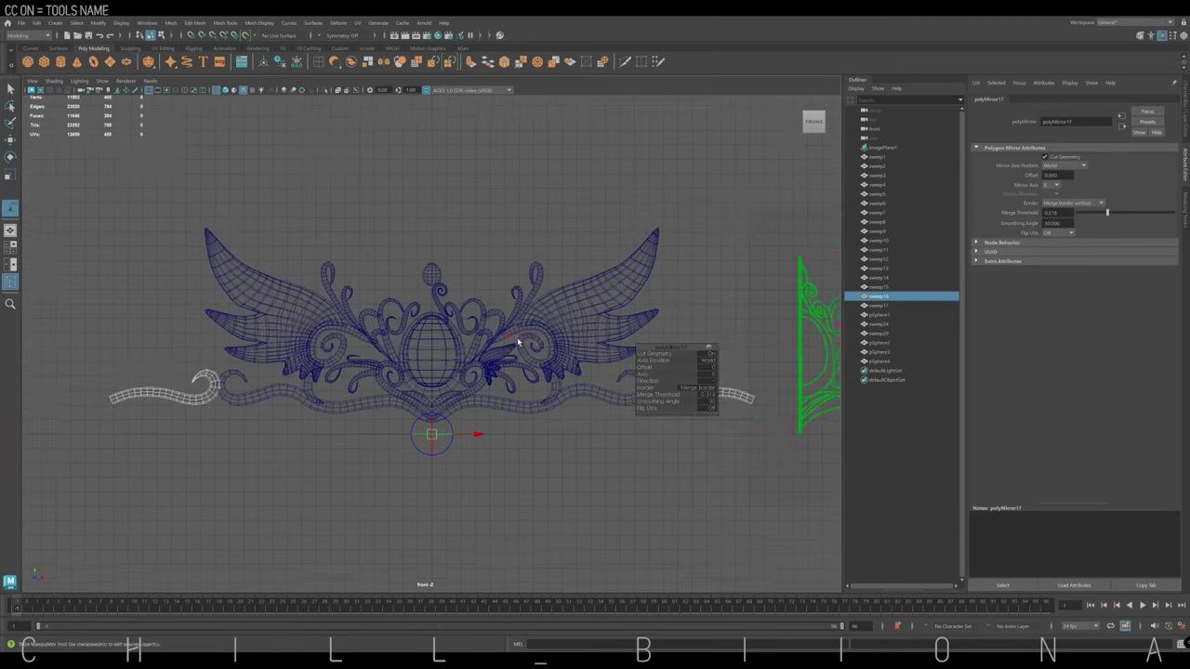
{"action": "scroll", "coordinate": [680, 247], "scroll_direction": "up", "scroll_amount": 2}
{"action": "left_click", "coordinate": [520, 299]}
{"action": "key", "text": "g"}
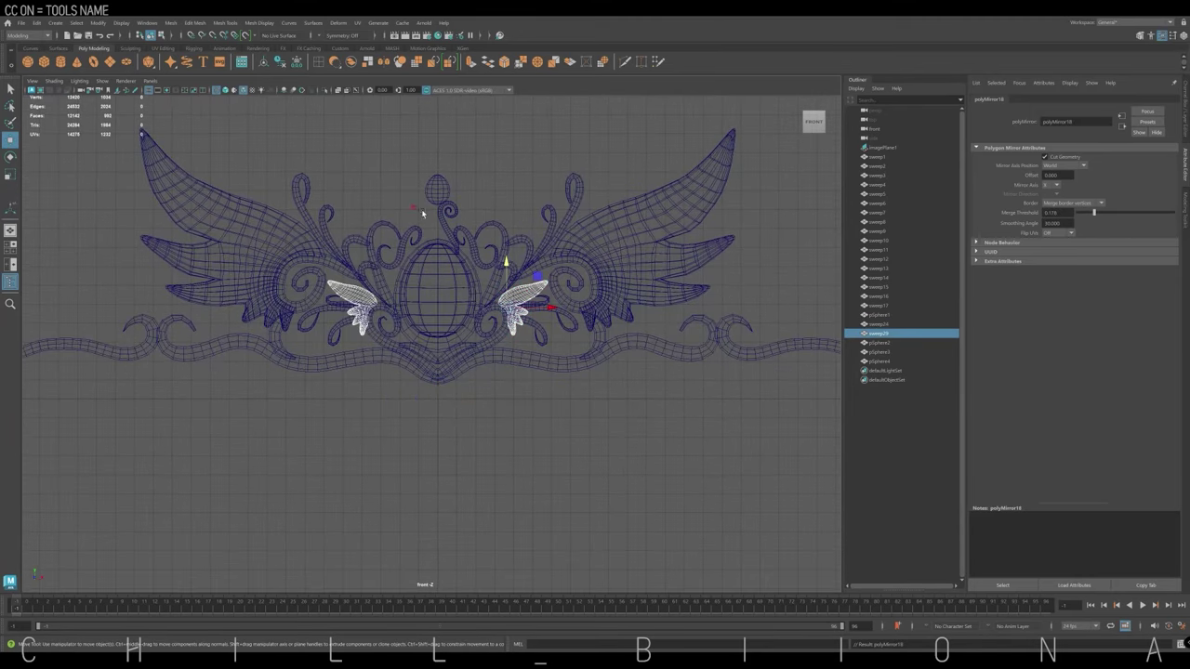
{"action": "left_click", "coordinate": [661, 197]}
{"action": "scroll", "coordinate": [469, 353], "scroll_direction": "up", "scroll_amount": 10}
{"action": "left_click", "coordinate": [476, 335]}
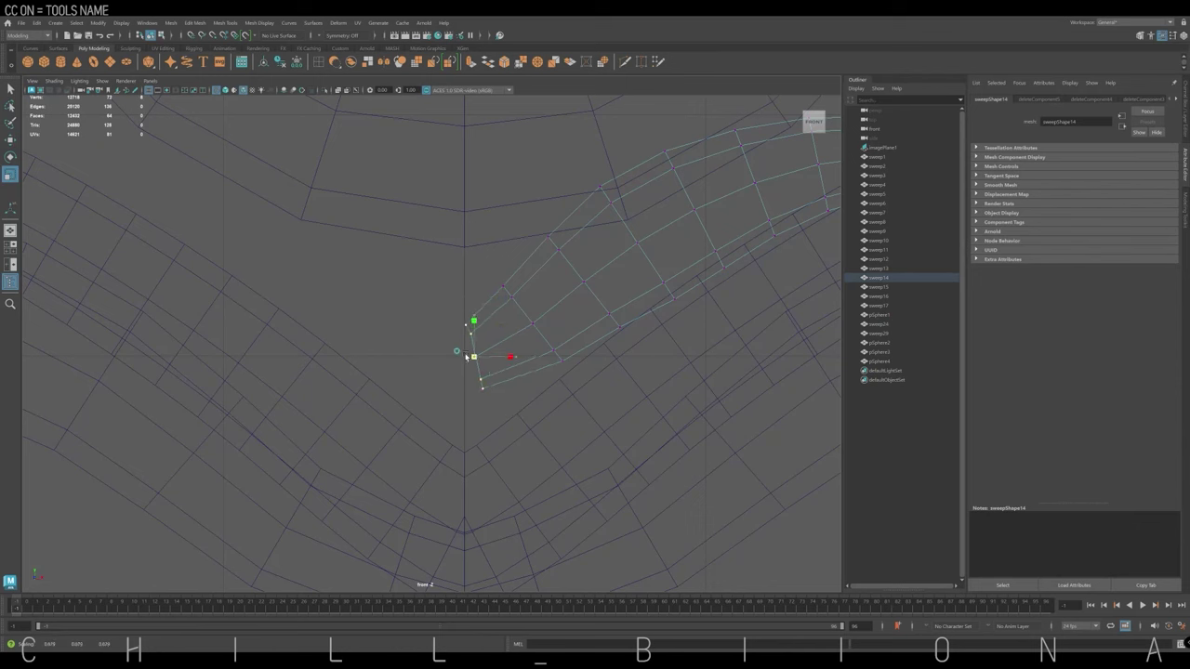
Move sweep14 up and to the right near the bottom centre.
{"action": "key", "text": "e"}
{"action": "key", "text": "w"}
{"action": "left_click_drag", "start_coordinate": [491, 345], "coordinate": [559, 324]}
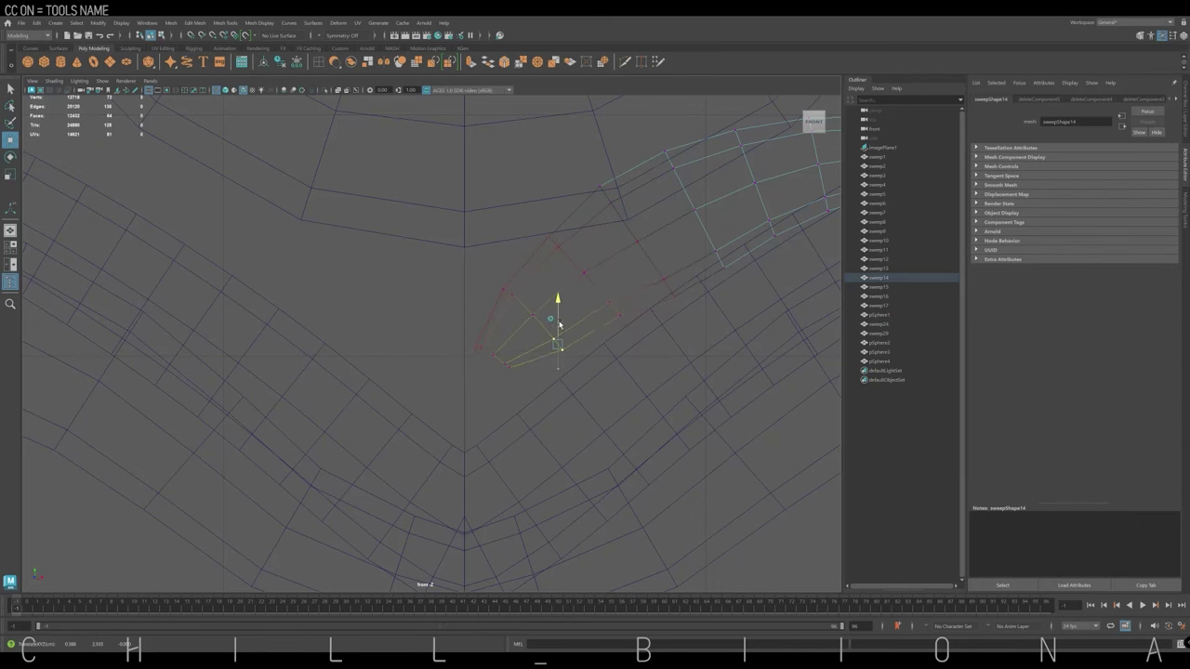
{"action": "scroll", "coordinate": [539, 297], "scroll_direction": "down", "scroll_amount": 5}
{"action": "scroll", "coordinate": [531, 293], "scroll_direction": "up", "scroll_amount": 4}
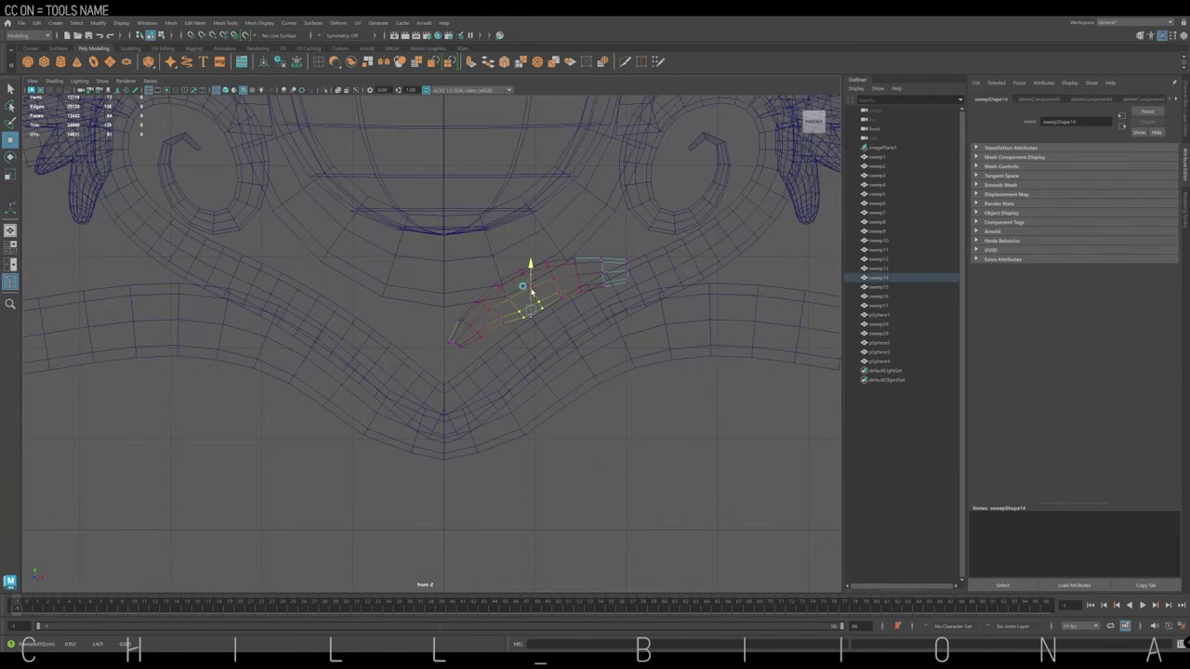
Duplicate sweep14 and position the copy below the original to form a hook.
{"action": "key", "text": "ctrl+d"}
{"action": "mouse_move", "coordinate": [530, 303]}
{"action": "left_mouse_down"}
{"action": "mouse_move", "coordinate": [478, 307]}
{"action": "mouse_move", "coordinate": [469, 363]}
{"action": "left_mouse_up"}
{"action": "key", "text": "e"}
{"action": "key", "text": "w"}
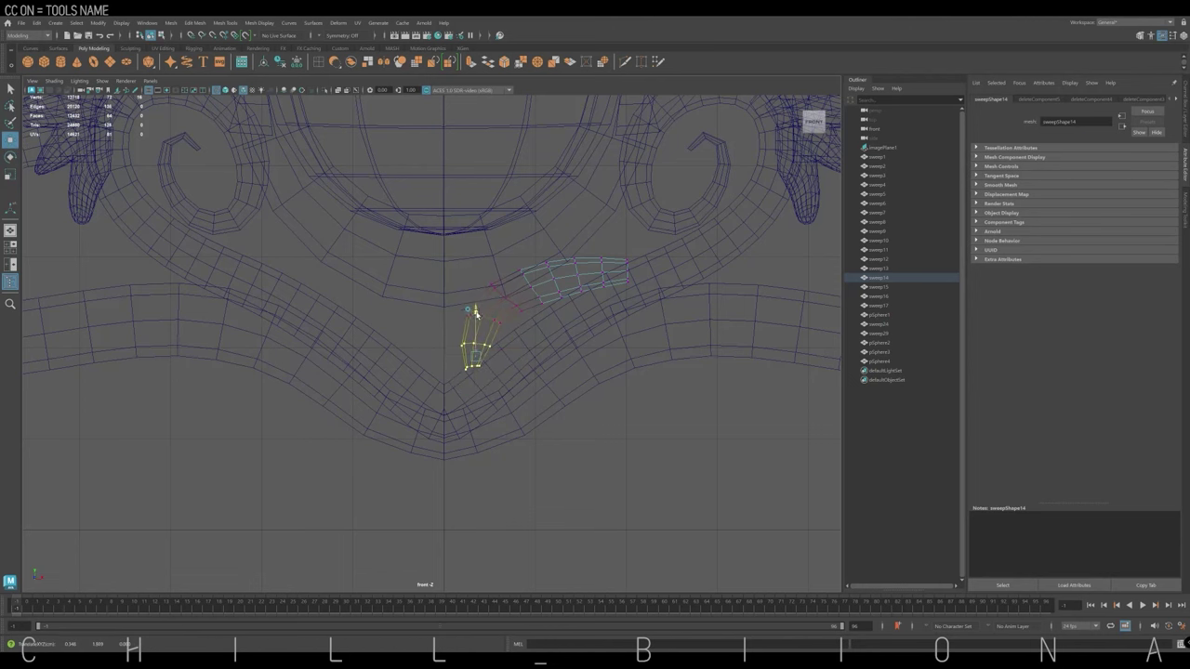
{"action": "scroll", "coordinate": [454, 374], "scroll_direction": "up", "scroll_amount": 2}
{"action": "key", "text": "r"}
{"action": "key", "text": "w"}
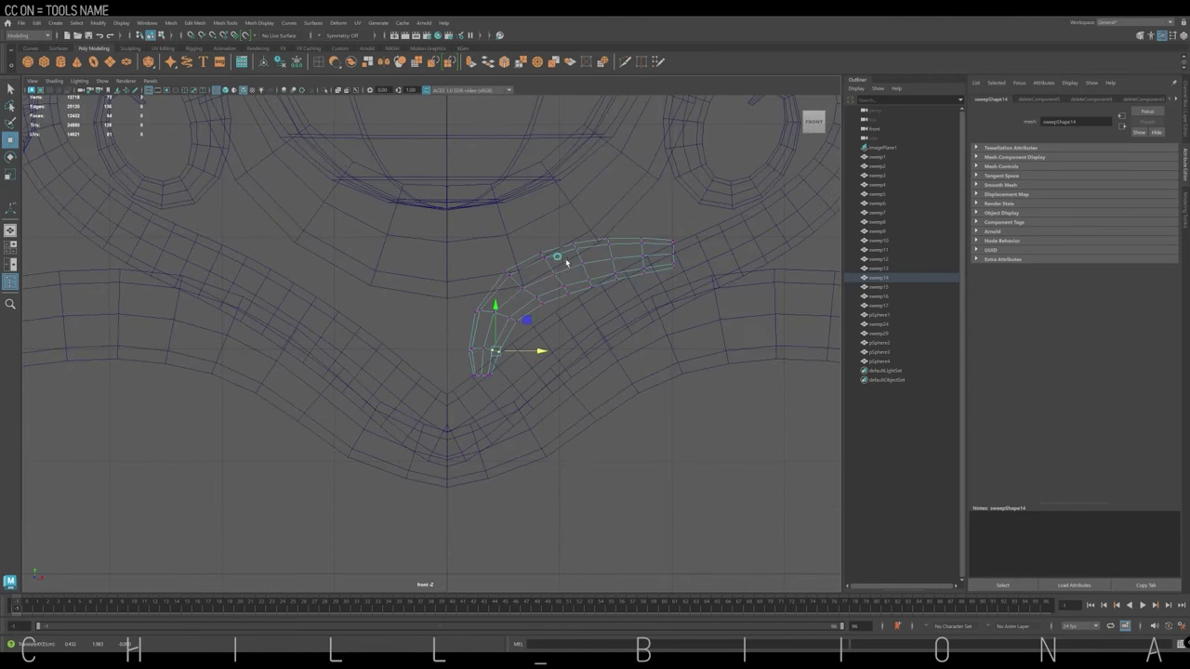
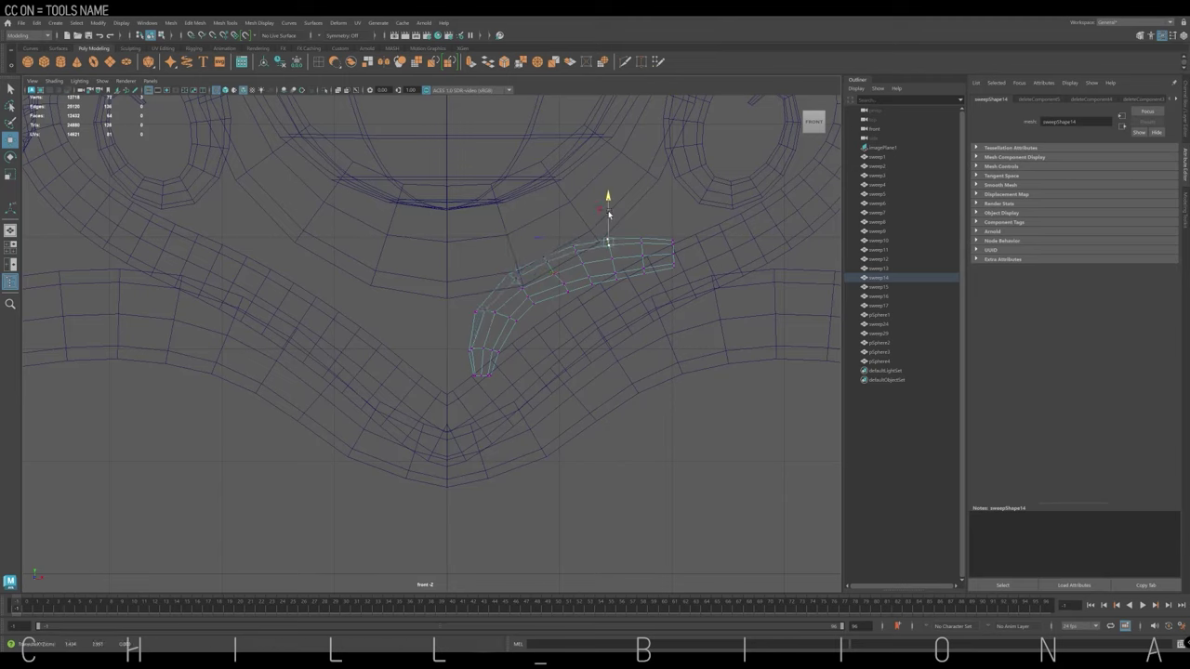
Lift the gem's topmost vertices upward along Y to elongate the oval.
{"action": "key", "text": "e"}
{"action": "key", "text": "w"}
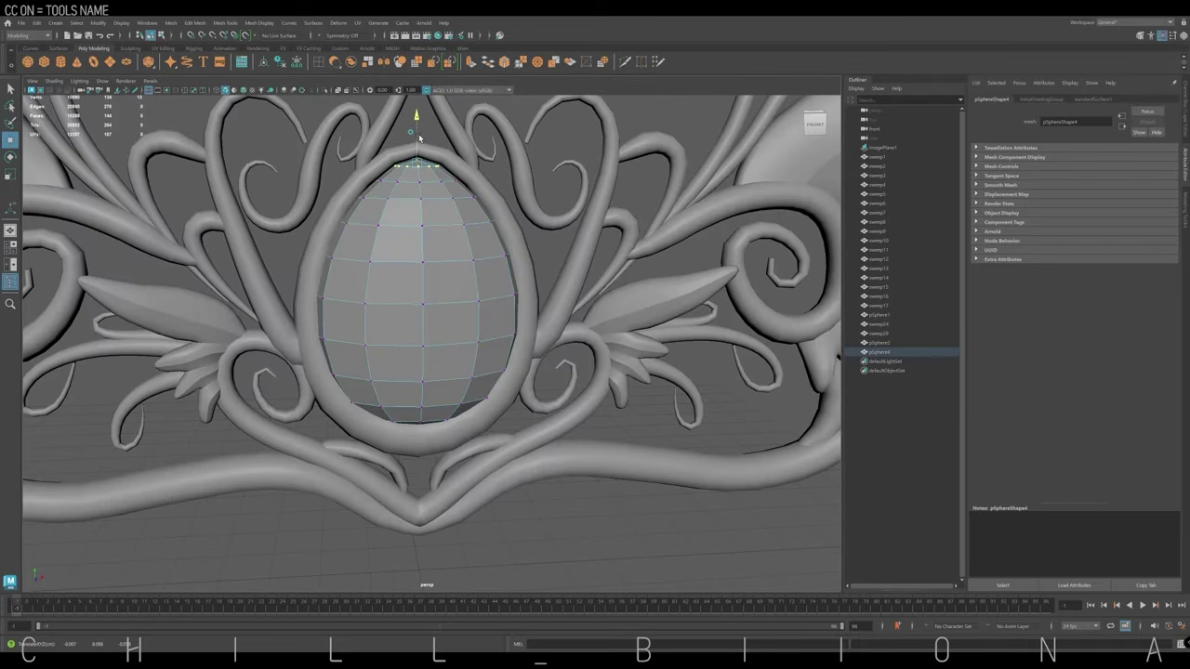
{"action": "key", "text": "r"}
{"action": "key", "text": "w"}
{"action": "left_click_drag", "start_coordinate": [417, 144], "coordinate": [417, 133]}
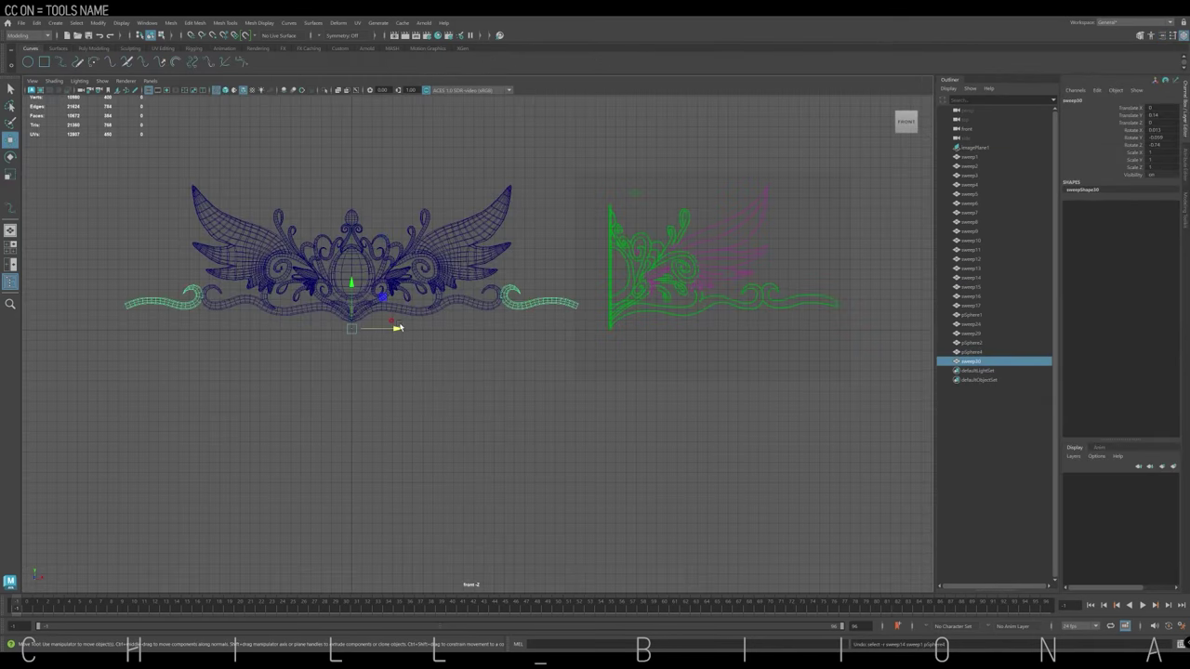
Slide the side sweep pieces to the right and zoom out to see all pieces.
{"action": "left_click_drag", "start_coordinate": [397, 327], "coordinate": [470, 329]}
{"action": "left_click_drag", "start_coordinate": [787, 328], "coordinate": [833, 329]}
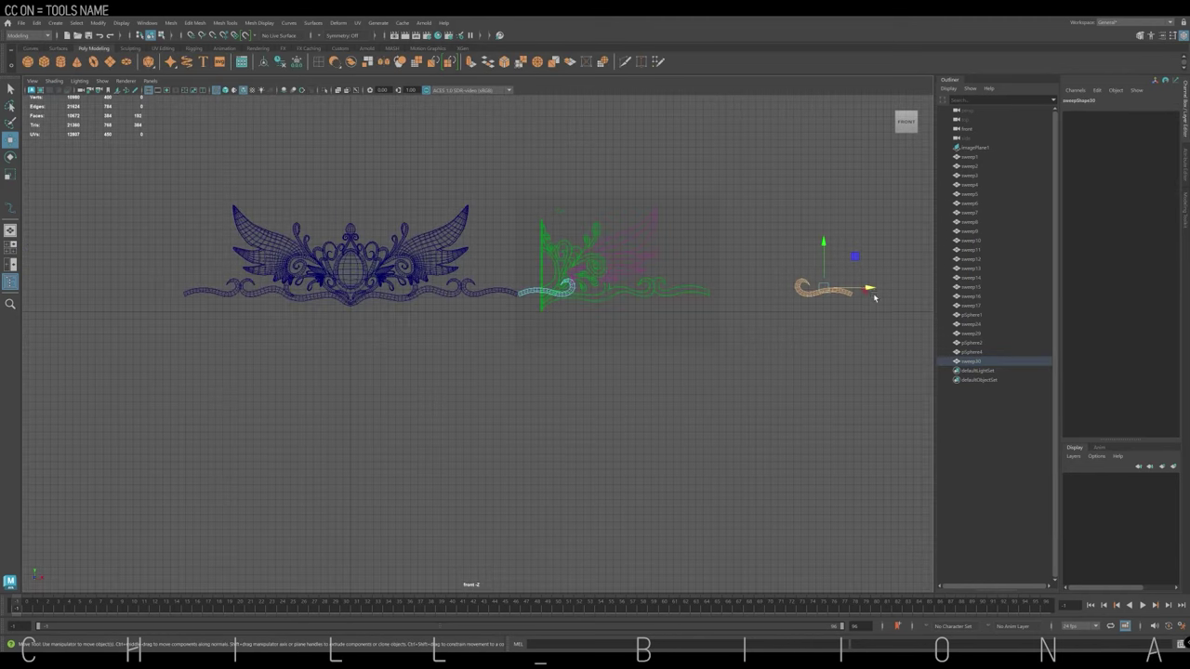
{"action": "left_click_drag", "start_coordinate": [876, 292], "coordinate": [209, 280]}
{"action": "scroll", "coordinate": [209, 281], "scroll_direction": "up", "scroll_amount": 3}
Combine the two side strands into one mesh and merge their meeting vertices at the centre.
{"action": "left_click", "coordinate": [560, 282], "text": "shift"}
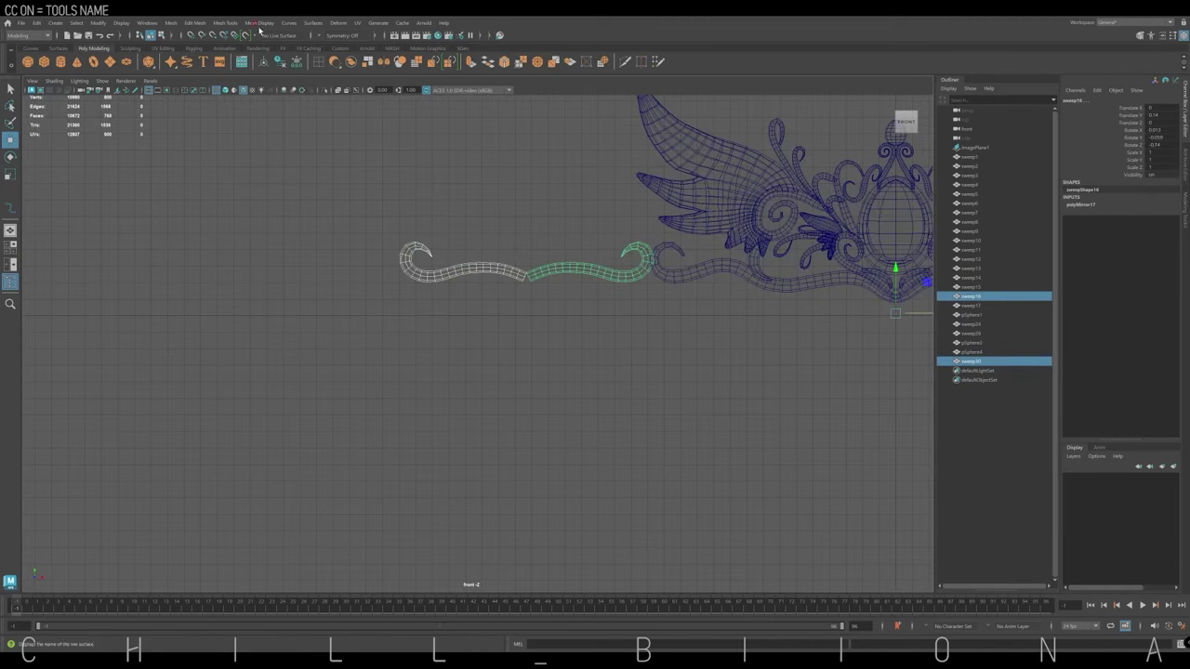
{"action": "left_click", "coordinate": [199, 23]}
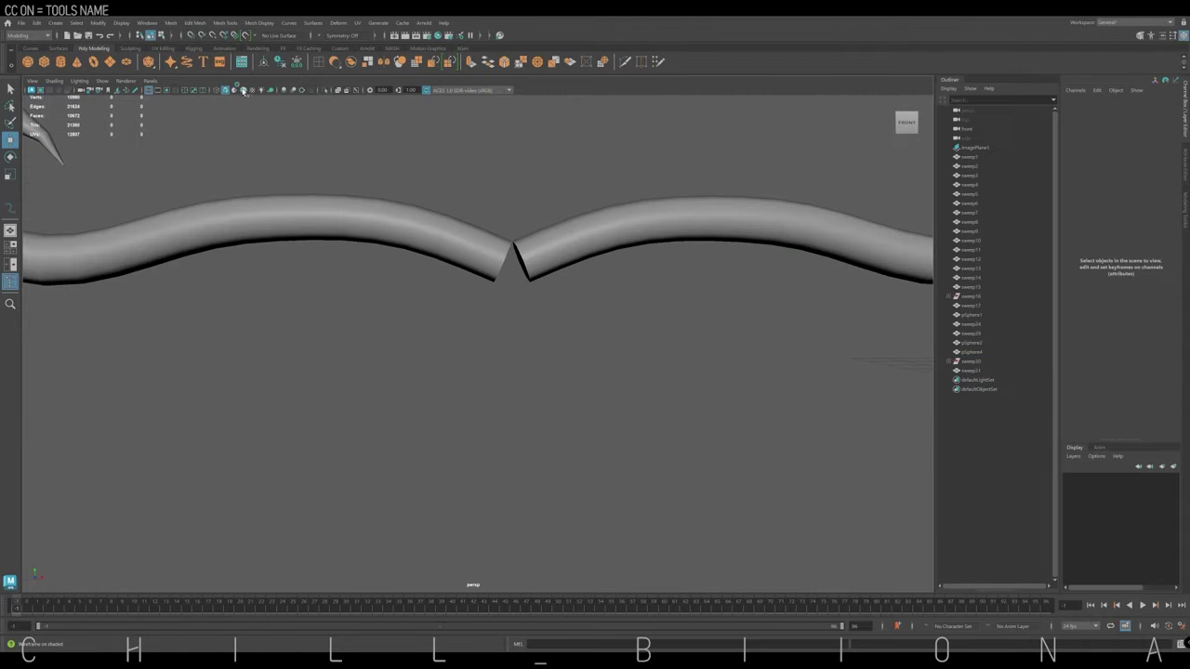
{"action": "right_click_drag", "start_coordinate": [519, 247], "coordinate": [518, 260]}
{"action": "left_click_drag", "start_coordinate": [523, 253], "coordinate": [492, 263]}
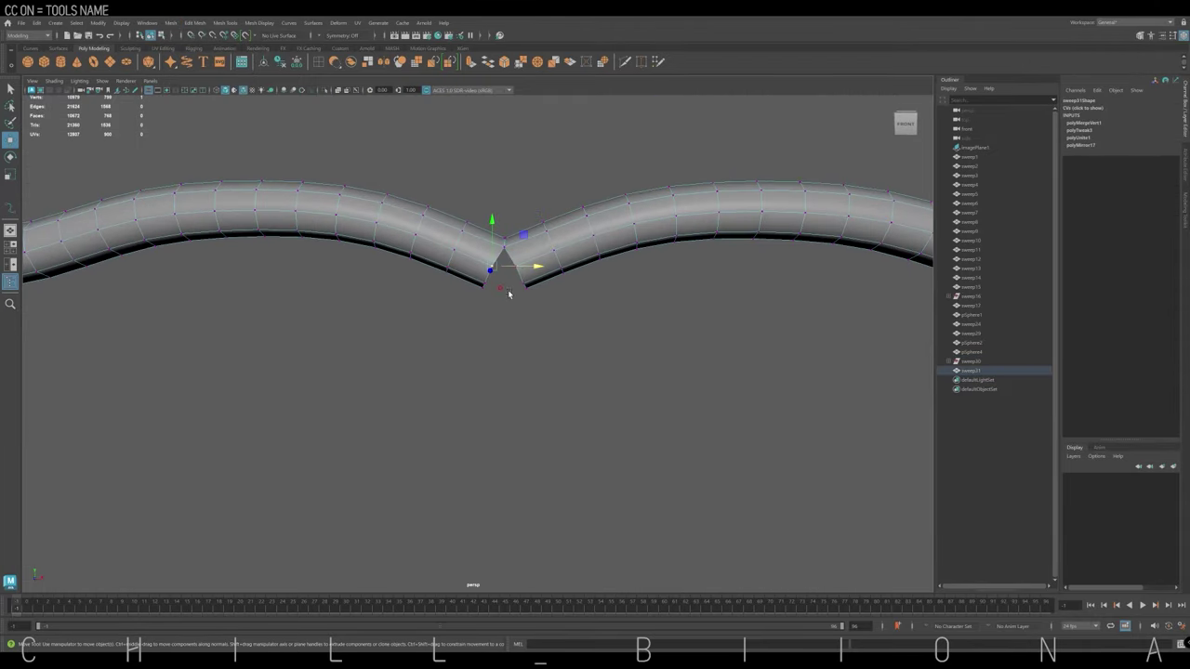
{"action": "mouse_move", "coordinate": [513, 300]}
{"action": "left_mouse_down", "text": "alt"}
{"action": "mouse_move", "coordinate": [532, 203]}
{"action": "mouse_move", "coordinate": [510, 221]}
{"action": "mouse_move", "coordinate": [517, 230]}
{"action": "mouse_move", "coordinate": [529, 220]}
{"action": "mouse_move", "coordinate": [506, 216]}
{"action": "left_mouse_up", "text": "alt"}
{"action": "scroll", "coordinate": [431, 279], "scroll_direction": "down", "scroll_amount": 3}
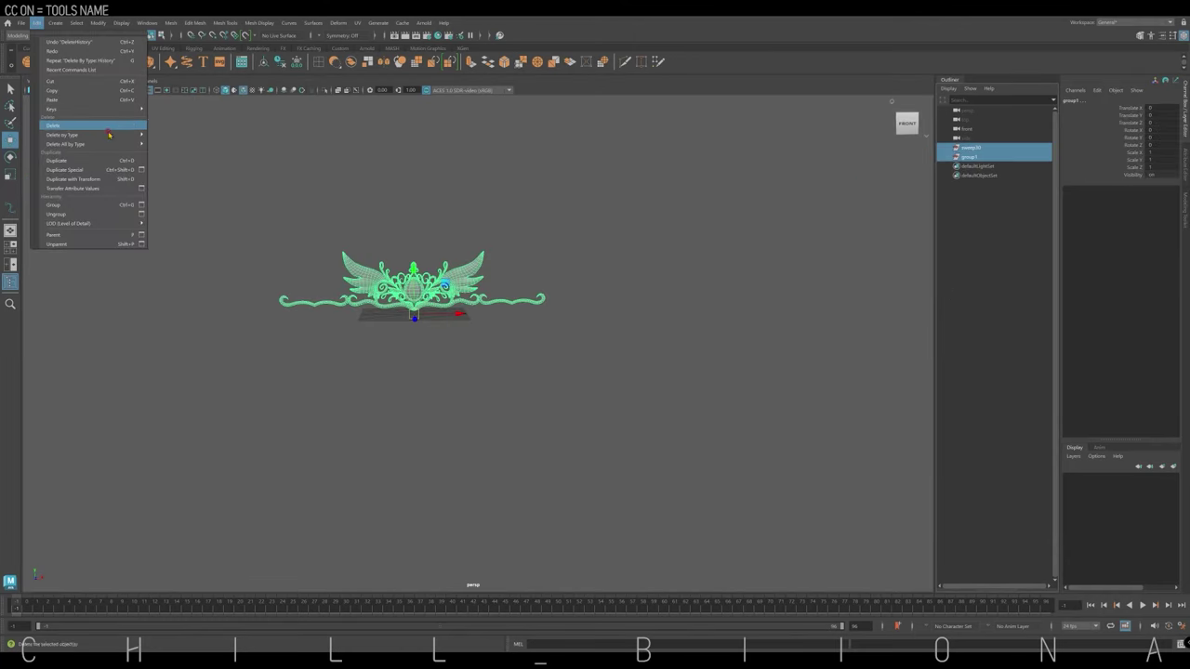
Delete the tiara's construction history and select all of its pieces.
{"action": "left_click", "coordinate": [161, 138]}
{"action": "left_click", "coordinate": [651, 186]}
{"action": "left_click", "coordinate": [970, 151]}
{"action": "mouse_move", "coordinate": [168, 241]}
{"action": "left_mouse_down"}
{"action": "mouse_move", "coordinate": [472, 306]}
{"action": "mouse_move", "coordinate": [596, 296]}
{"action": "mouse_move", "coordinate": [584, 284]}
{"action": "mouse_move", "coordinate": [594, 237]}
{"action": "left_mouse_up"}
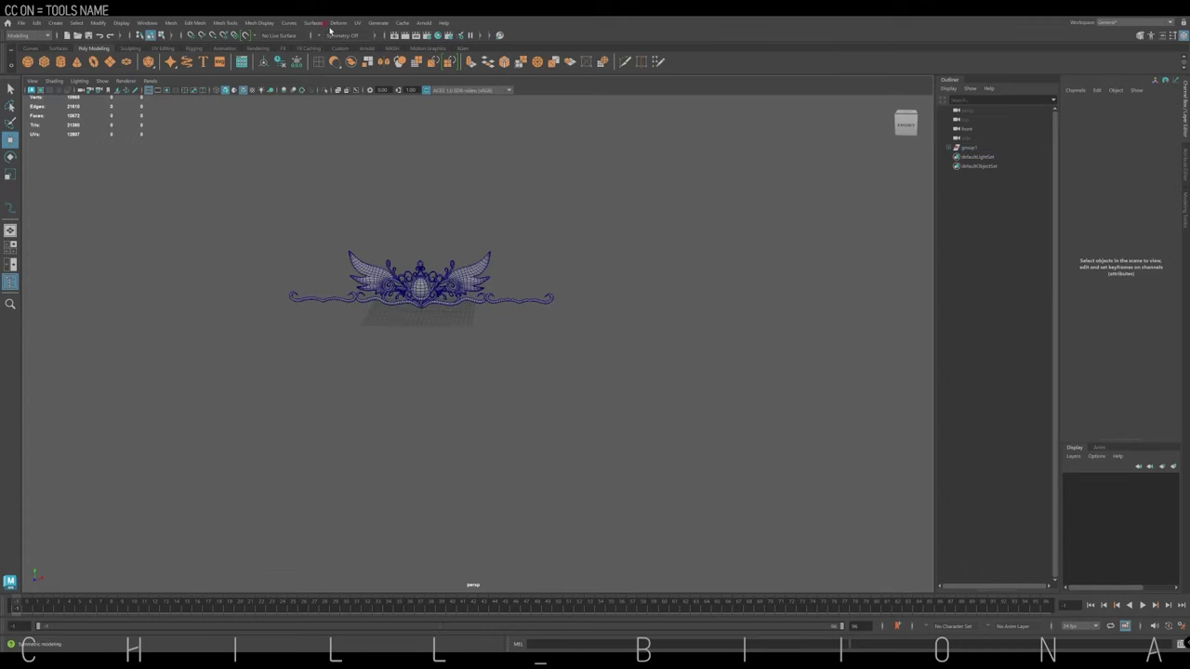
{"action": "left_click_drag", "start_coordinate": [172, 272], "coordinate": [704, 383]}
Add a Bend deformer, rotate its handle 90 degrees, and set Curvature to about 121.
{"action": "left_click", "coordinate": [338, 22]}
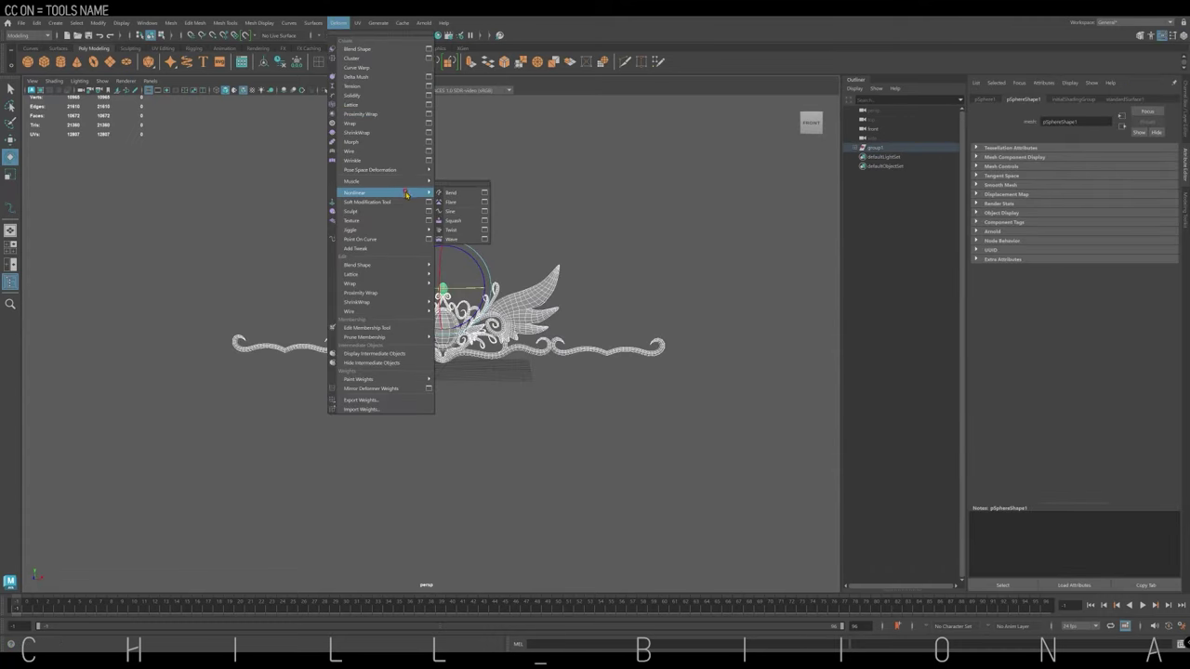
{"action": "left_click", "coordinate": [457, 193]}
{"action": "left_click", "coordinate": [1185, 119]}
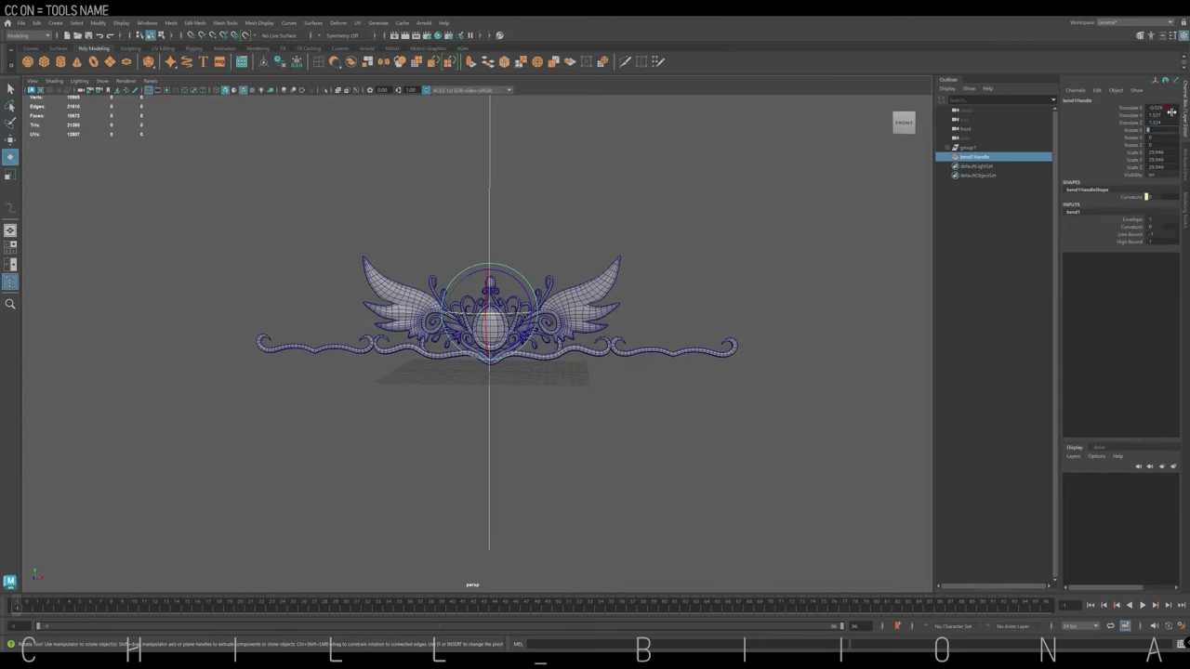
{"action": "type", "text": "90"}
{"action": "key", "text": "Tab"}
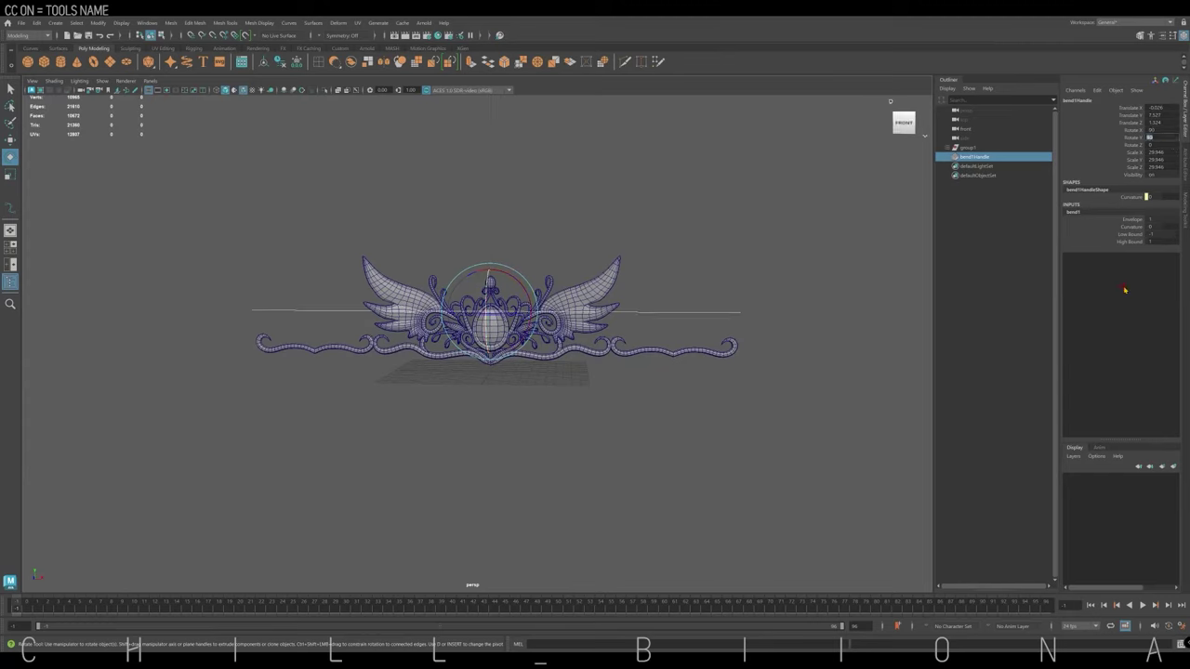
{"action": "key", "text": "ctrl+a"}
{"action": "left_click_drag", "start_coordinate": [1125, 158], "coordinate": [1168, 158]}
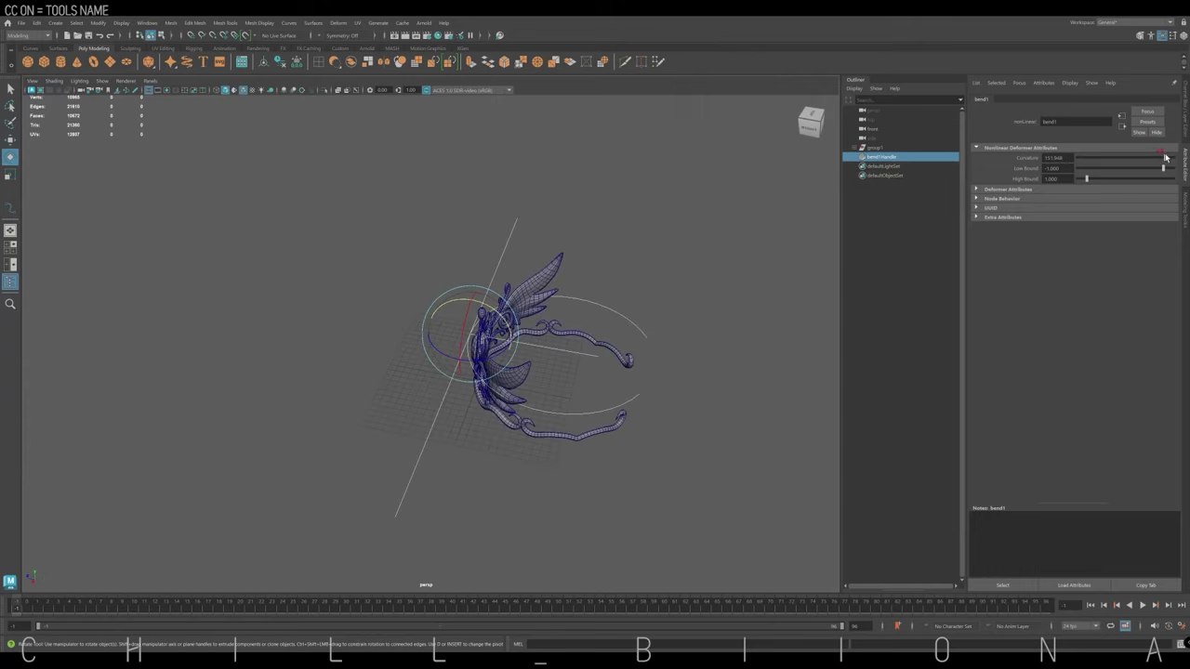
{"action": "mouse_move", "coordinate": [630, 324]}
{"action": "left_mouse_down", "text": "alt"}
{"action": "mouse_move", "coordinate": [712, 332]}
{"action": "mouse_move", "coordinate": [664, 285]}
{"action": "left_mouse_up", "text": "alt"}
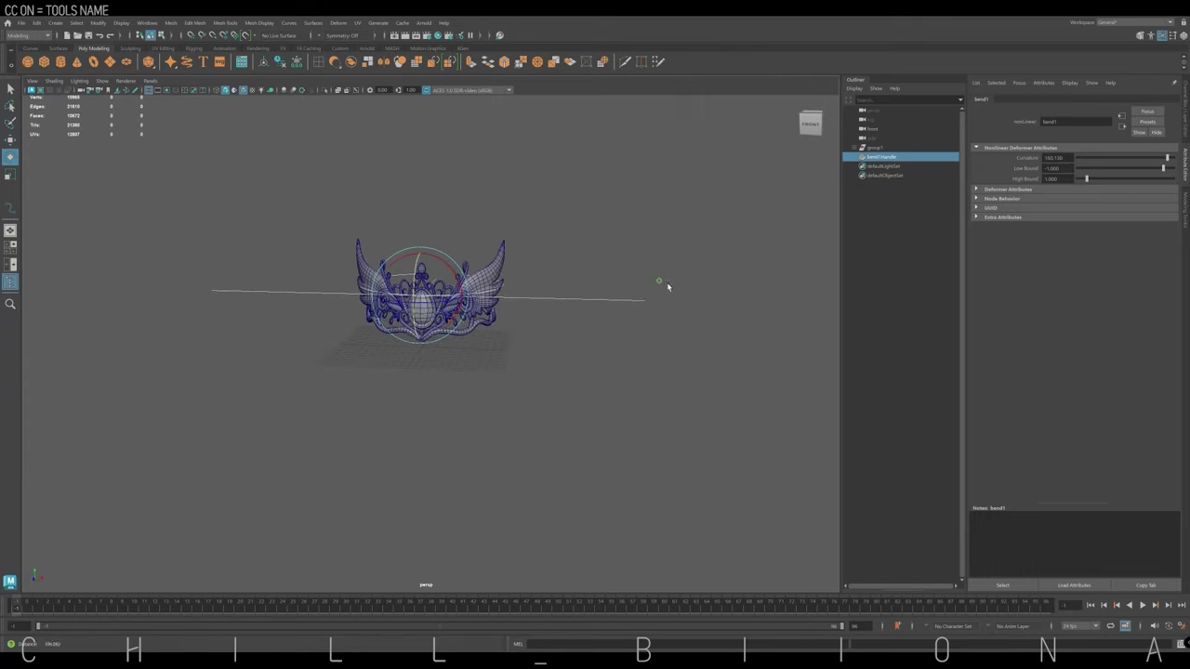
{"action": "left_click_drag", "start_coordinate": [1167, 158], "coordinate": [1158, 159]}
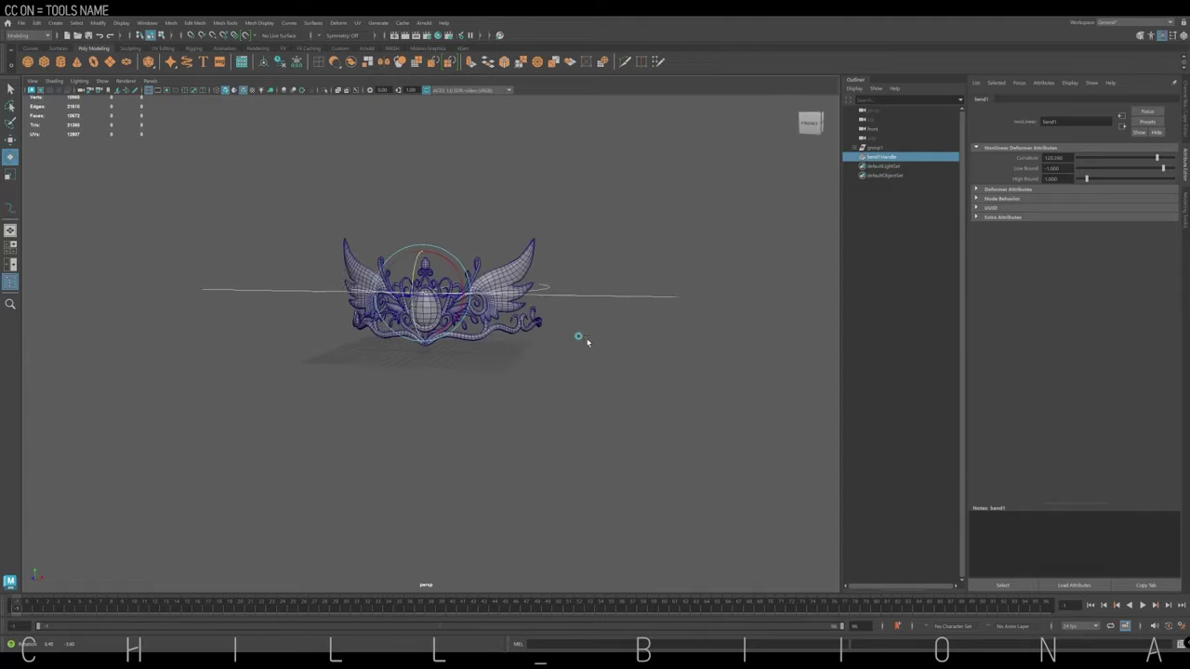
Duplicate the crown group and move the copy to the right of the original.
{"action": "left_click", "coordinate": [521, 279]}
{"action": "key", "text": "ctrl+d"}
{"action": "left_click_drag", "start_coordinate": [471, 357], "coordinate": [741, 322]}
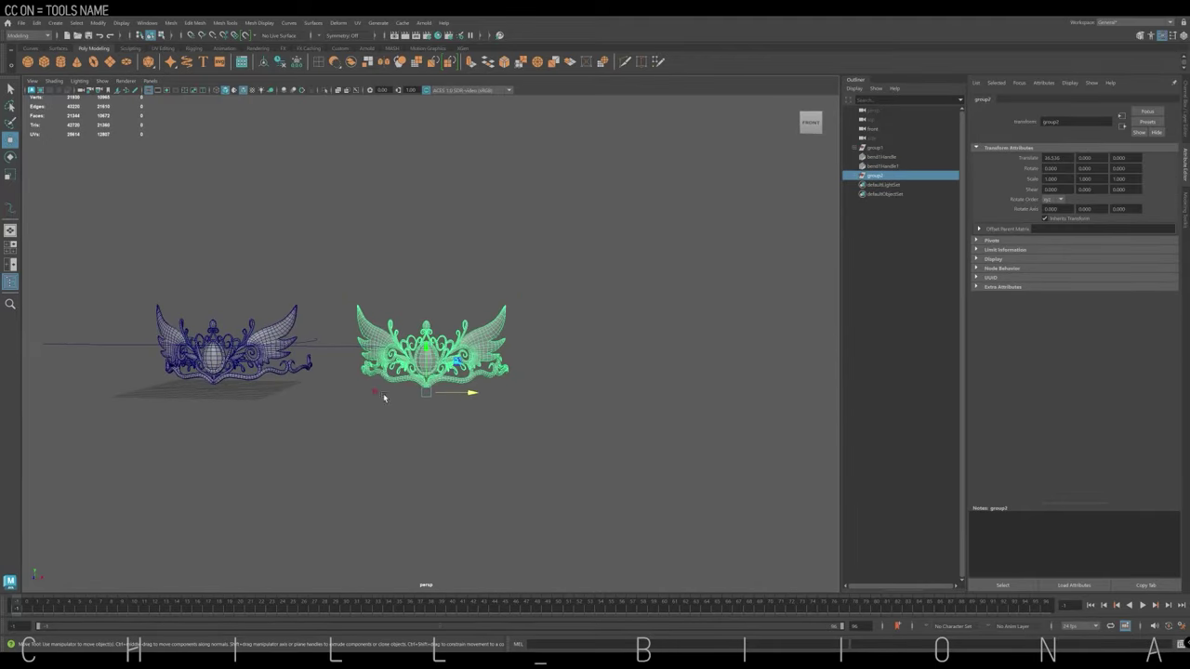
{"action": "key", "text": "f"}
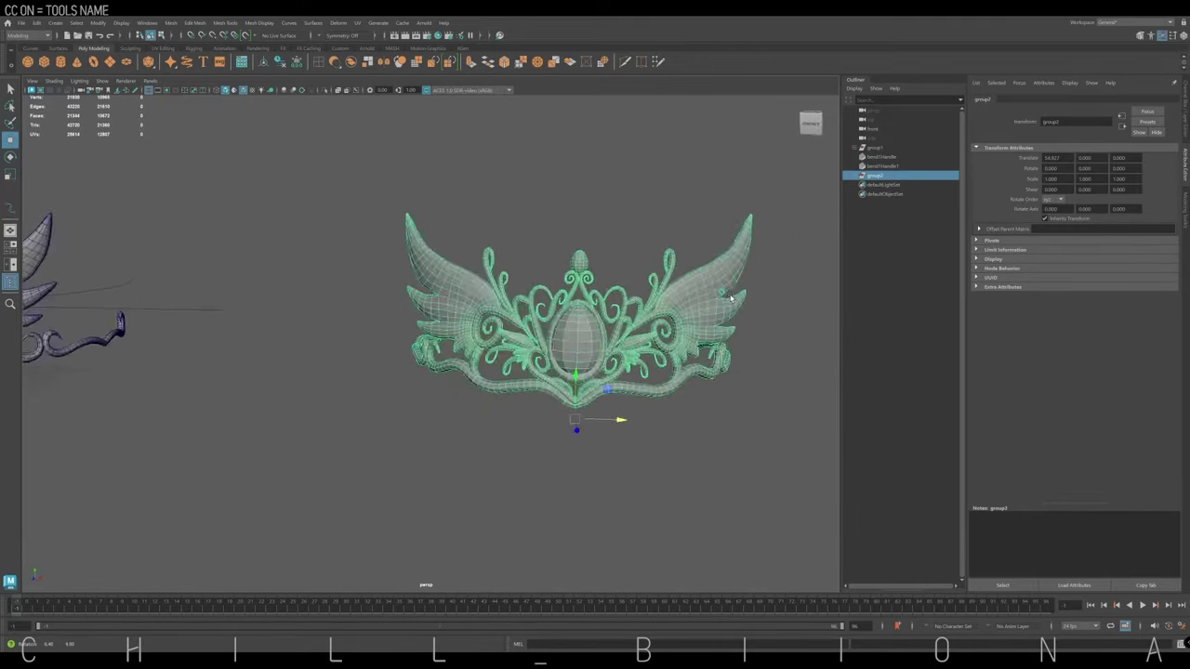
{"action": "left_click", "coordinate": [433, 385]}
{"action": "mouse_move", "coordinate": [433, 385]}
{"action": "left_mouse_down", "text": "alt"}
{"action": "mouse_move", "coordinate": [658, 318]}
{"action": "mouse_move", "coordinate": [547, 341]}
{"action": "left_mouse_up", "text": "alt"}
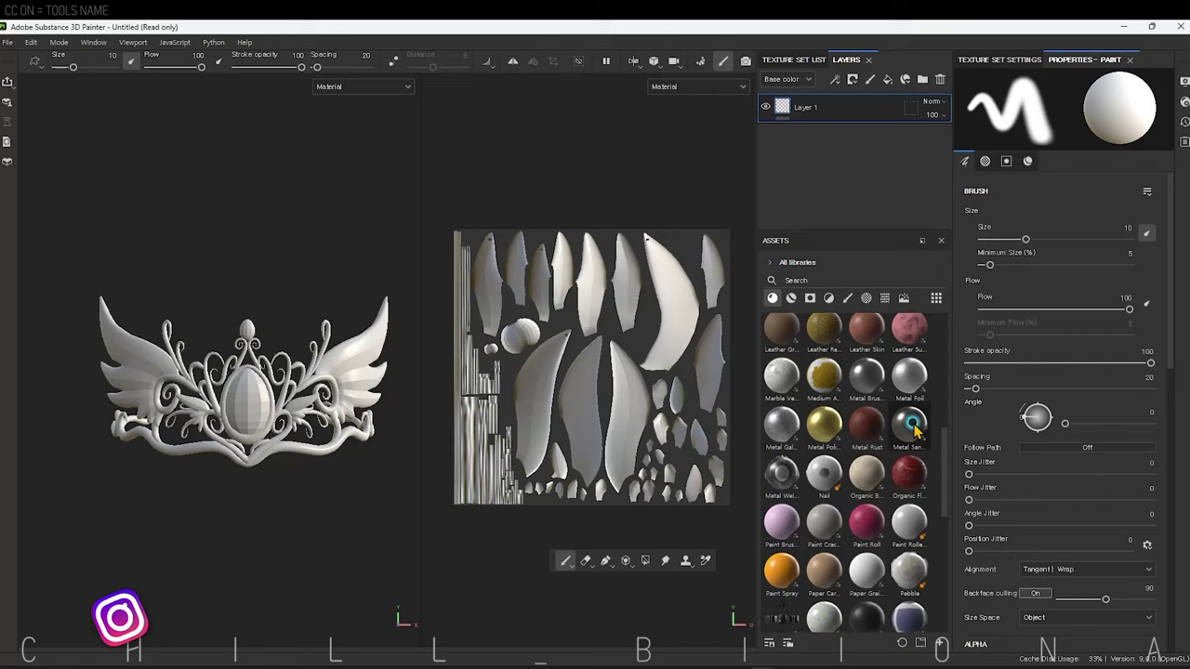
Tint the polished metal from yellow to gold and give its folder a black mask.
{"action": "left_click_drag", "start_coordinate": [1130, 449], "coordinate": [1103, 456]}
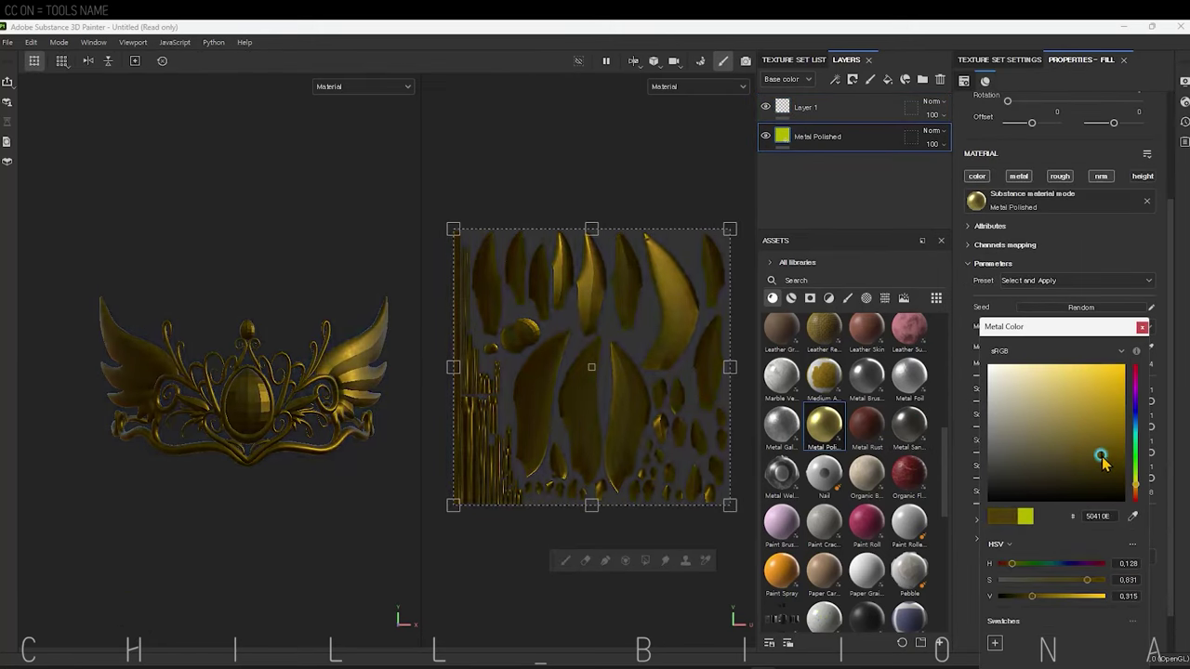
{"action": "right_click", "coordinate": [857, 119]}
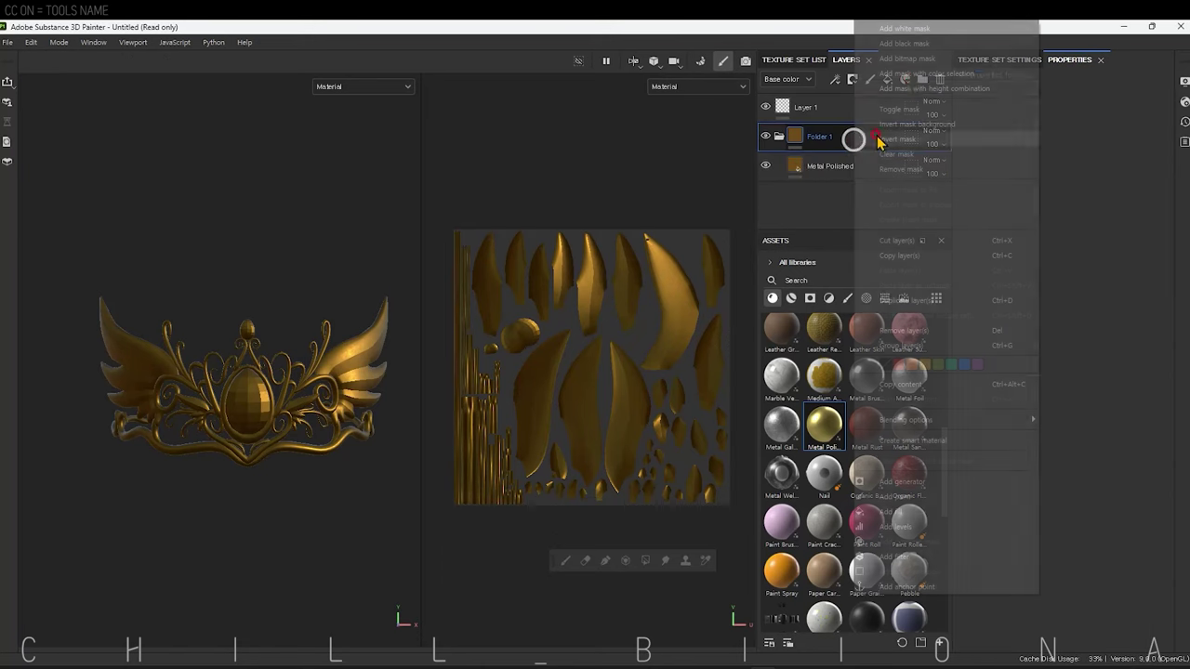
{"action": "left_click", "coordinate": [889, 543]}
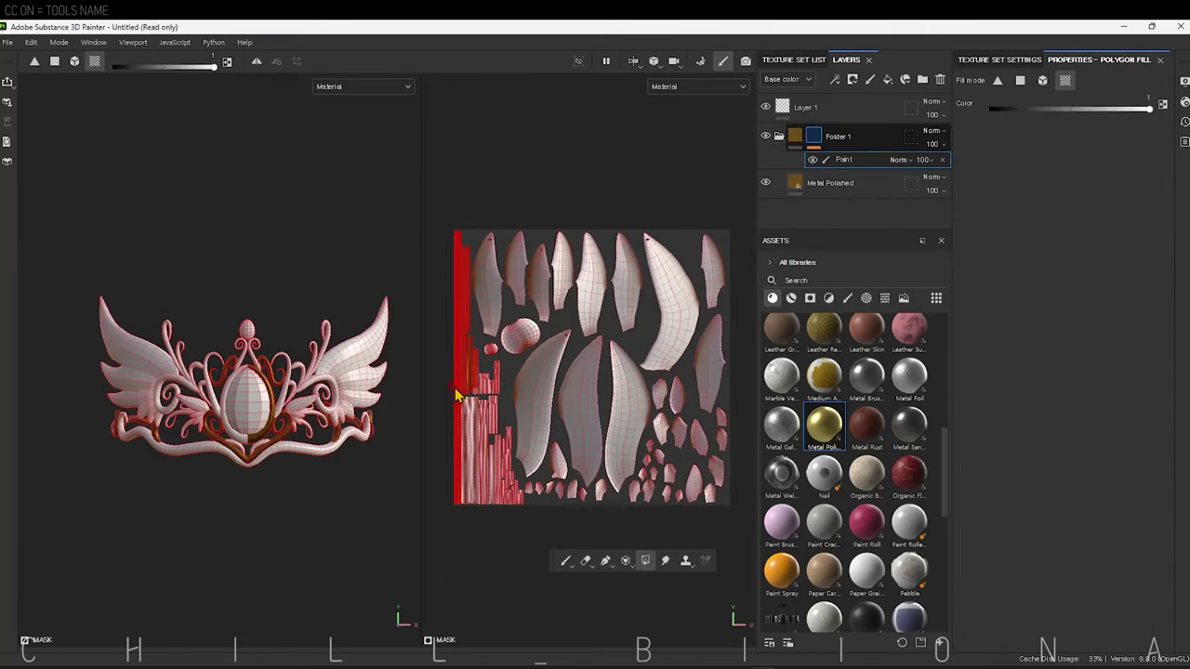
{"action": "left_click", "coordinate": [806, 106]}
Add a vivid magenta fill layer and polygon-fill the wing pieces into Folder 2's mask.
{"action": "left_click", "coordinate": [924, 87]}
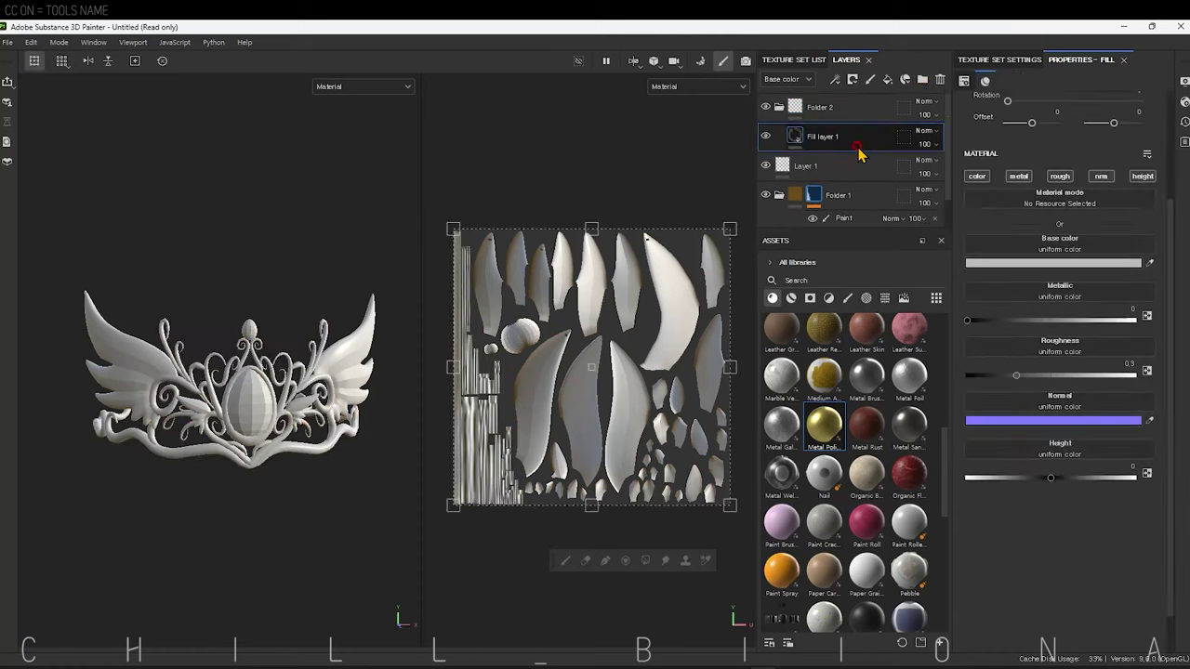
{"action": "left_click", "coordinate": [1068, 264]}
{"action": "left_click", "coordinate": [1063, 367]}
{"action": "mouse_move", "coordinate": [1136, 409]}
{"action": "left_mouse_down"}
{"action": "mouse_move", "coordinate": [1139, 381]}
{"action": "mouse_move", "coordinate": [1140, 397]}
{"action": "left_mouse_up"}
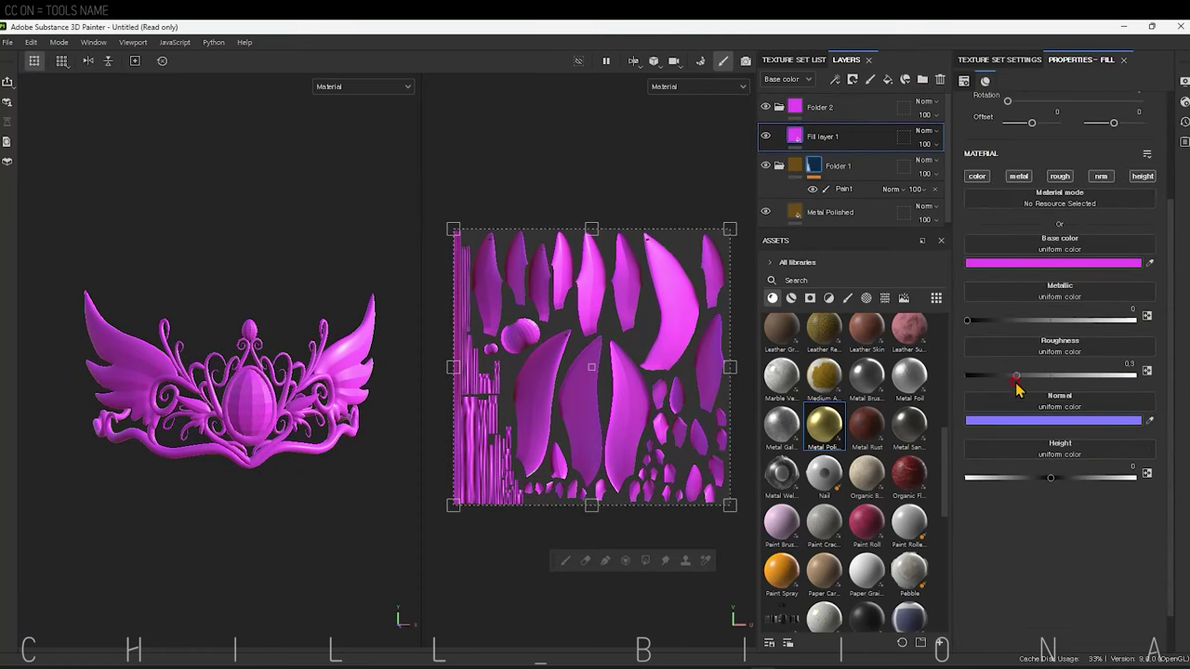
{"action": "left_click", "coordinate": [813, 108]}
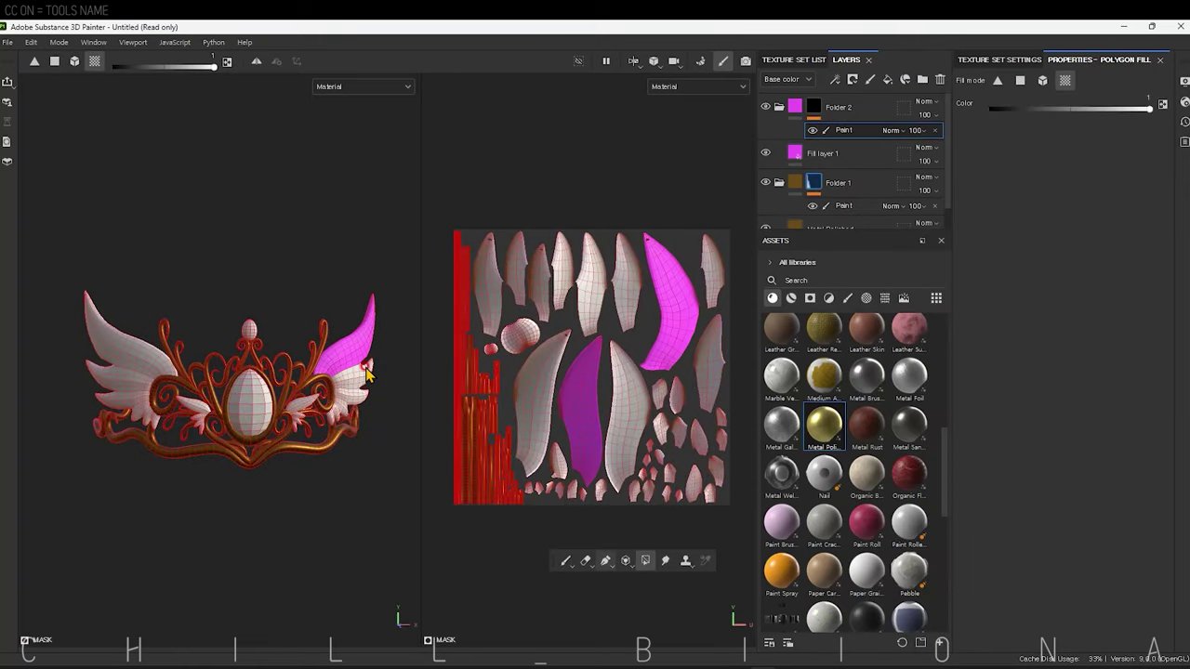
{"action": "left_click_drag", "start_coordinate": [706, 270], "coordinate": [553, 483]}
{"action": "left_click_drag", "start_coordinate": [186, 446], "coordinate": [313, 494], "text": "alt"}
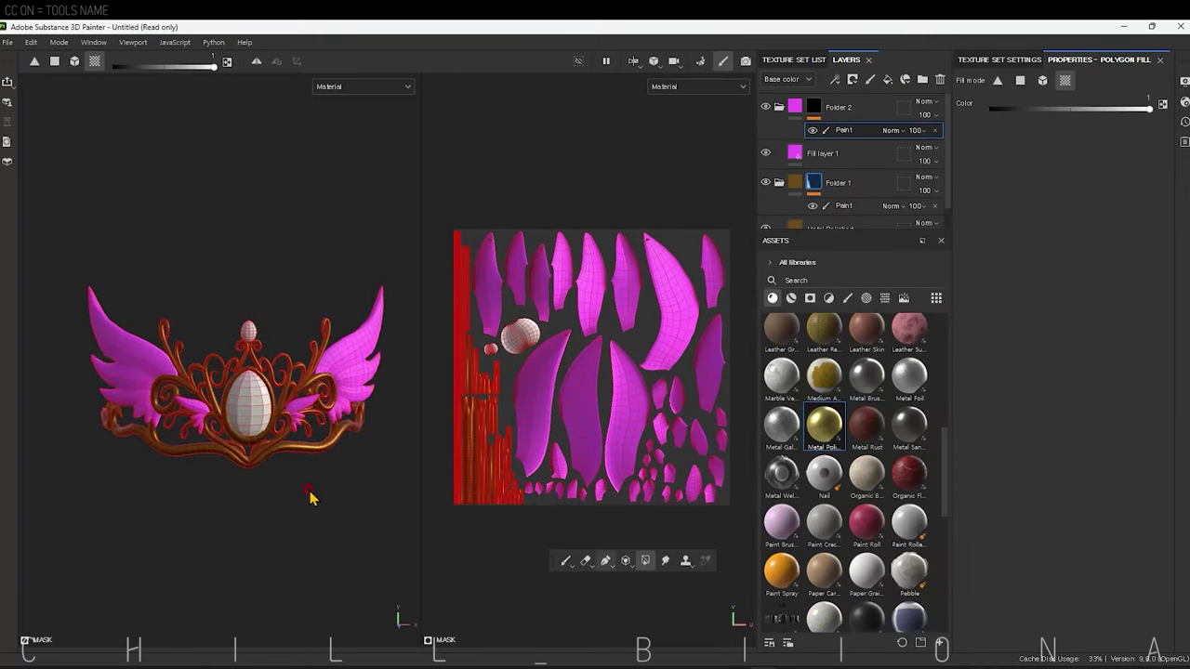
{"action": "left_click_drag", "start_coordinate": [423, 319], "coordinate": [544, 279]}
Duplicate the magenta fill as a light pink copy with a black mask and paint.
{"action": "left_click", "coordinate": [888, 79]}
{"action": "left_click", "coordinate": [1064, 261]}
{"action": "left_click", "coordinate": [1029, 373]}
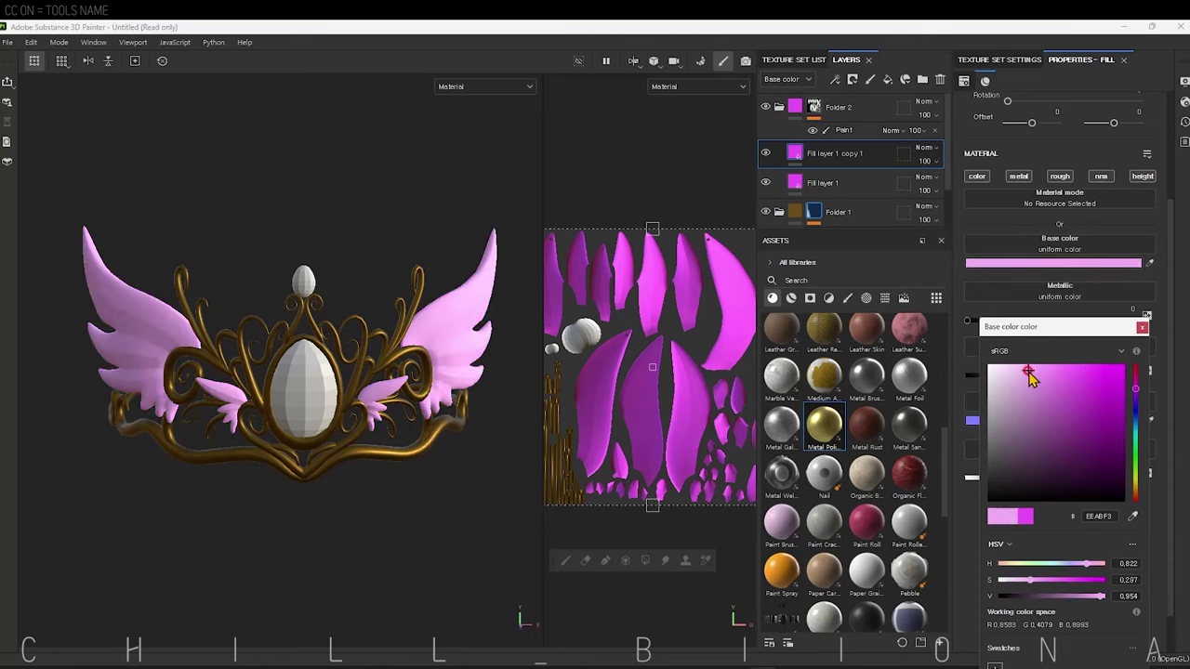
{"action": "right_click", "coordinate": [824, 142]}
{"action": "left_click", "coordinate": [854, 567]}
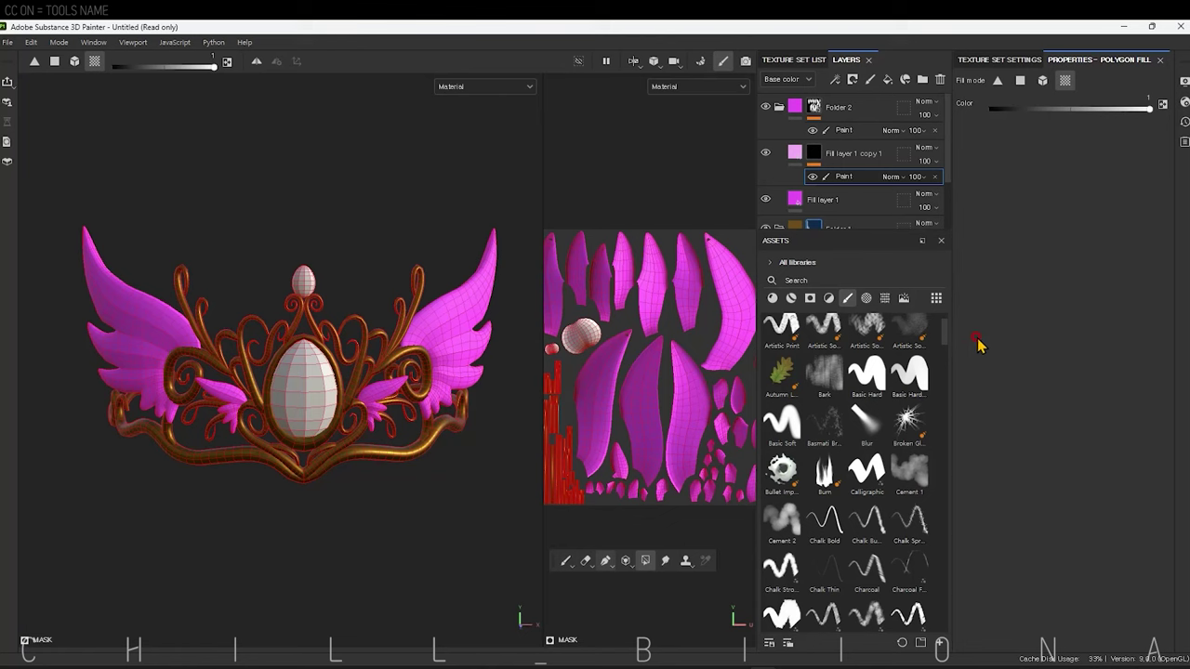
Paint light-pink streaks along the wings with a small pressure-sensitive brush in the UV view.
{"action": "key", "text": "p"}
{"action": "right_click_drag", "start_coordinate": [473, 249], "coordinate": [456, 249], "text": "ctrl"}
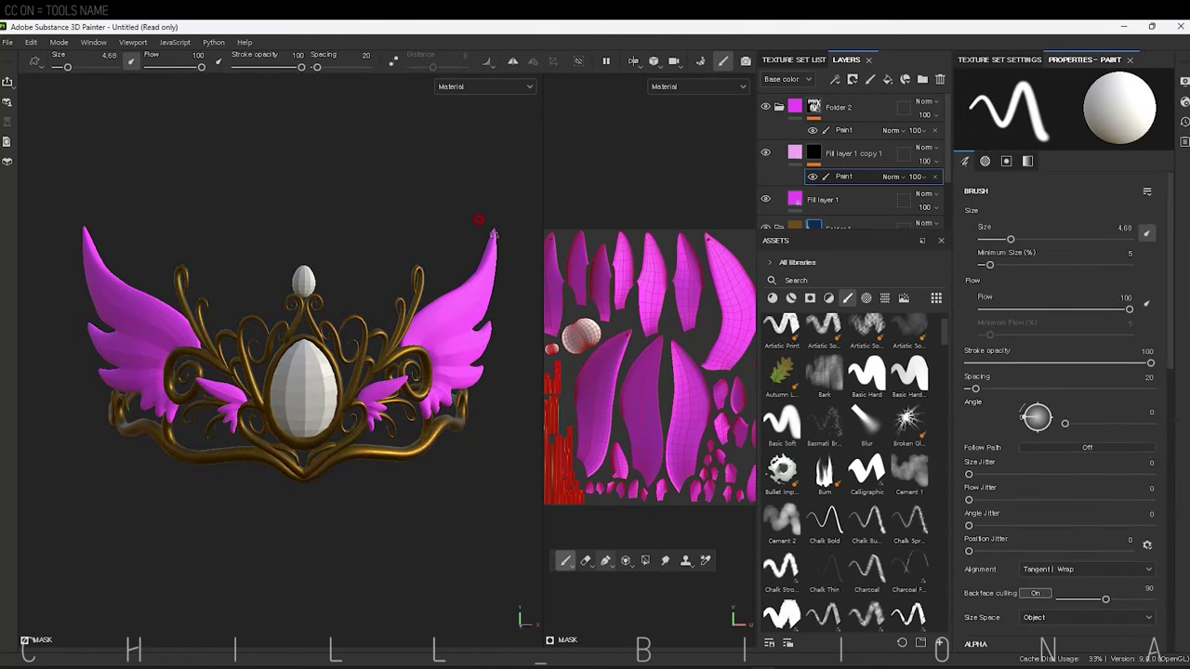
{"action": "left_click_drag", "start_coordinate": [465, 251], "coordinate": [418, 288], "text": "alt"}
{"action": "left_click", "coordinate": [219, 60]}
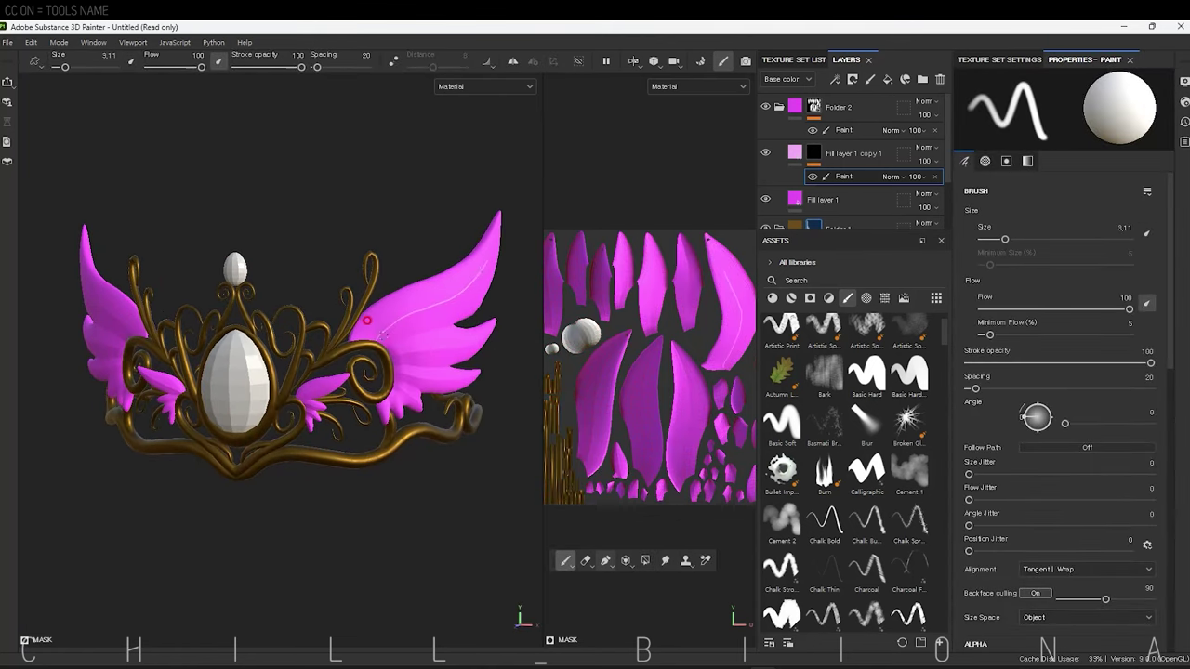
{"action": "right_click_drag", "start_coordinate": [386, 335], "coordinate": [409, 331], "text": "ctrl"}
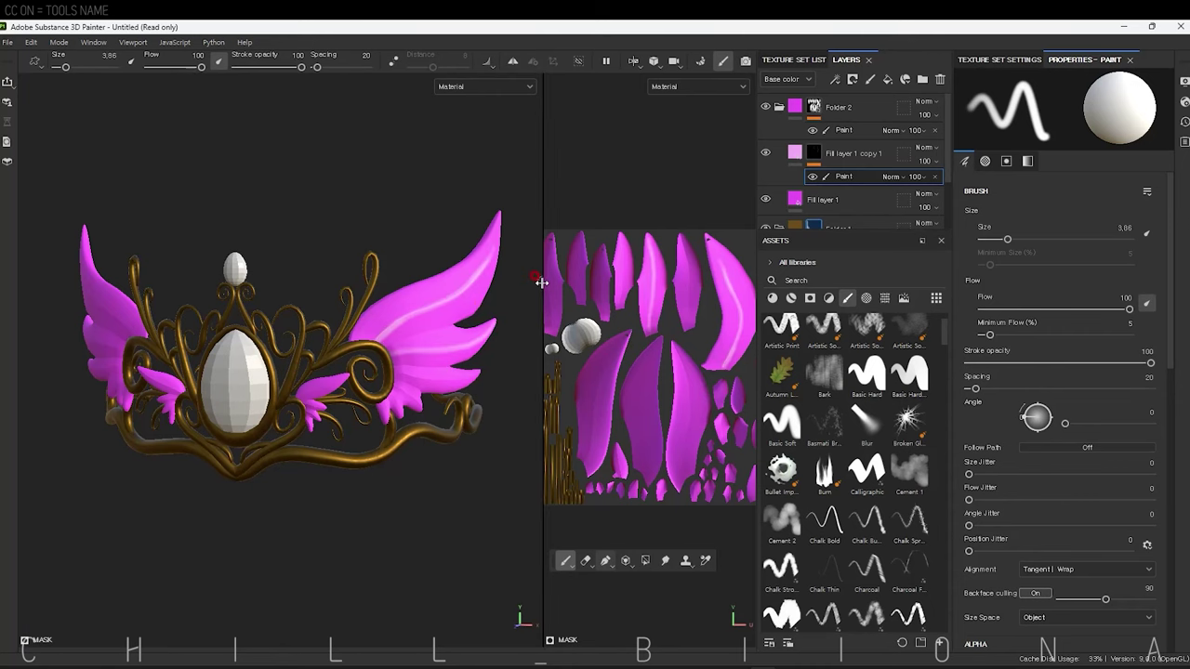
{"action": "left_click_drag", "start_coordinate": [544, 177], "coordinate": [289, 177]}
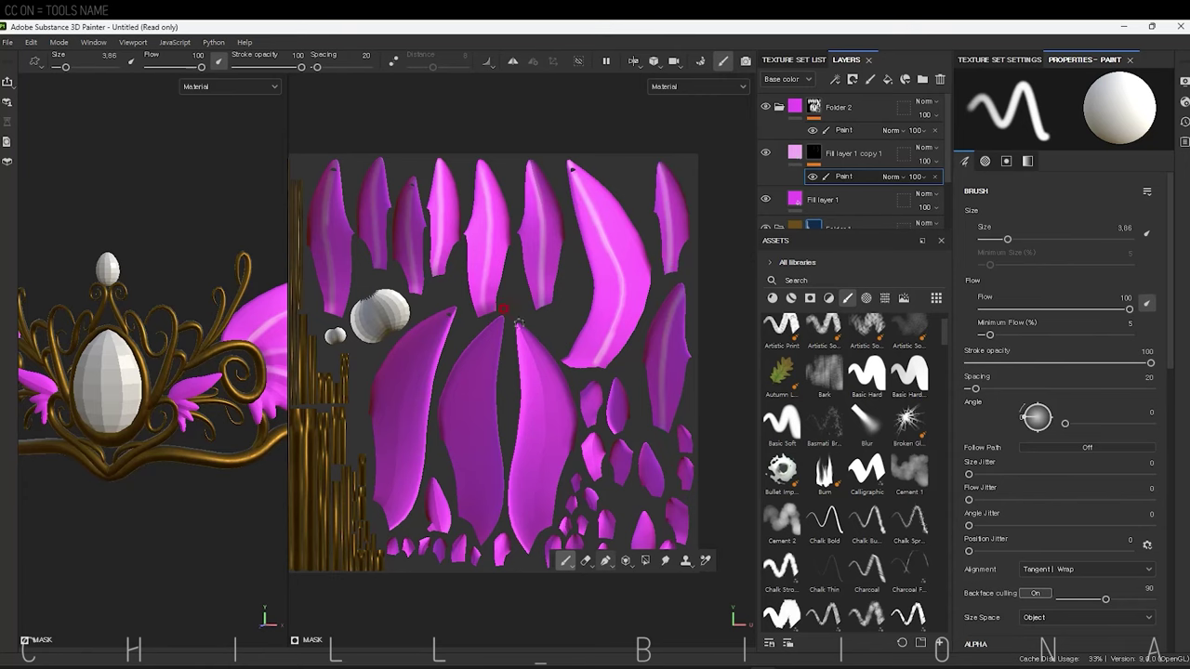
{"action": "middle_click_drag", "start_coordinate": [393, 345], "coordinate": [420, 376]}
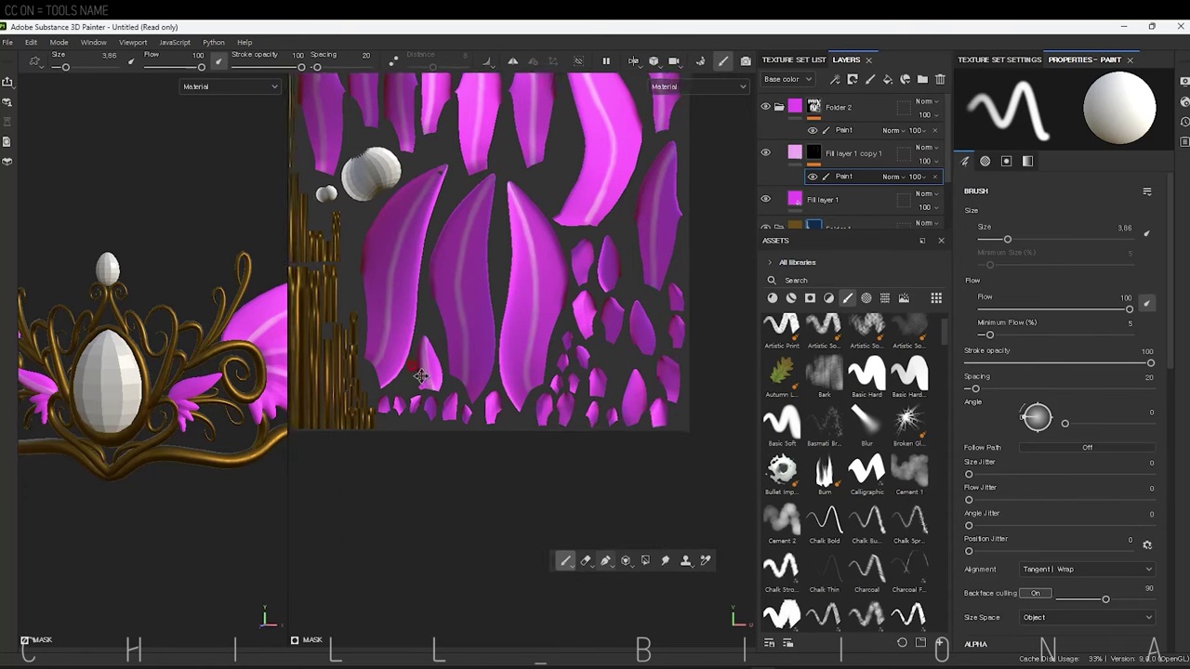
{"action": "scroll", "coordinate": [420, 376], "scroll_direction": "up", "scroll_amount": 2}
{"action": "key", "text": "["}
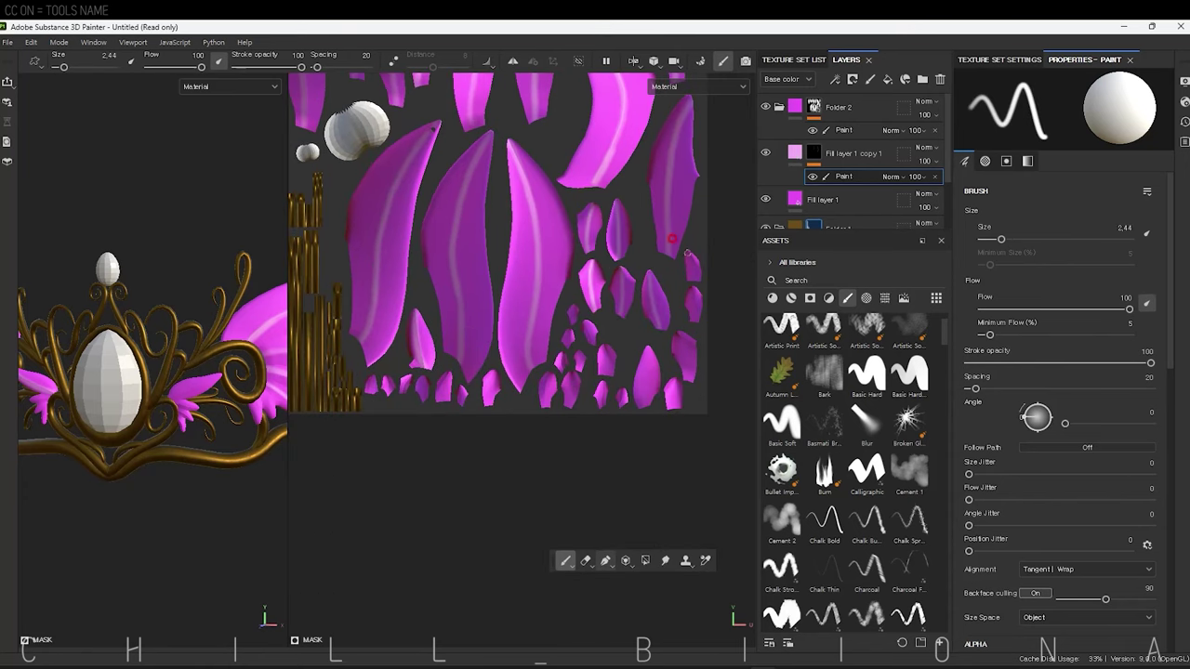
{"action": "key", "text": "["}
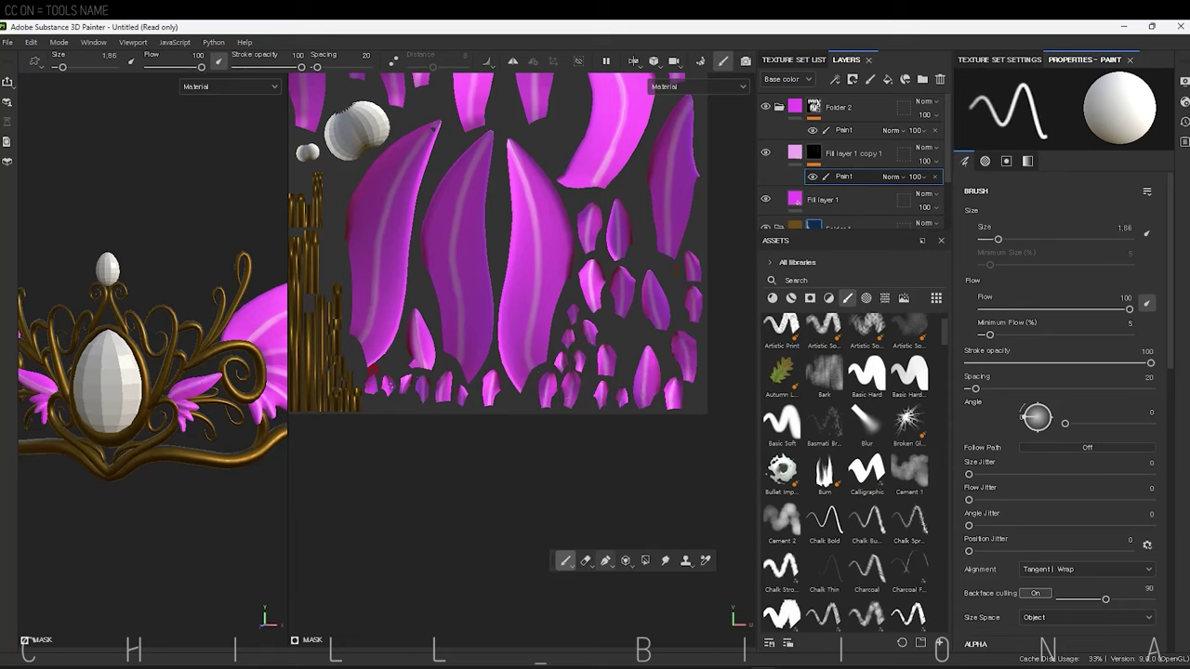
Add a Blur filter above the wings' paint effect.
{"action": "right_click", "coordinate": [841, 176]}
{"action": "left_click", "coordinate": [883, 242]}
{"action": "left_click", "coordinate": [1057, 112]}
Set the Blur intensity to 2.46 and return to the paint effect.
{"action": "left_click_drag", "start_coordinate": [978, 175], "coordinate": [1003, 175]}
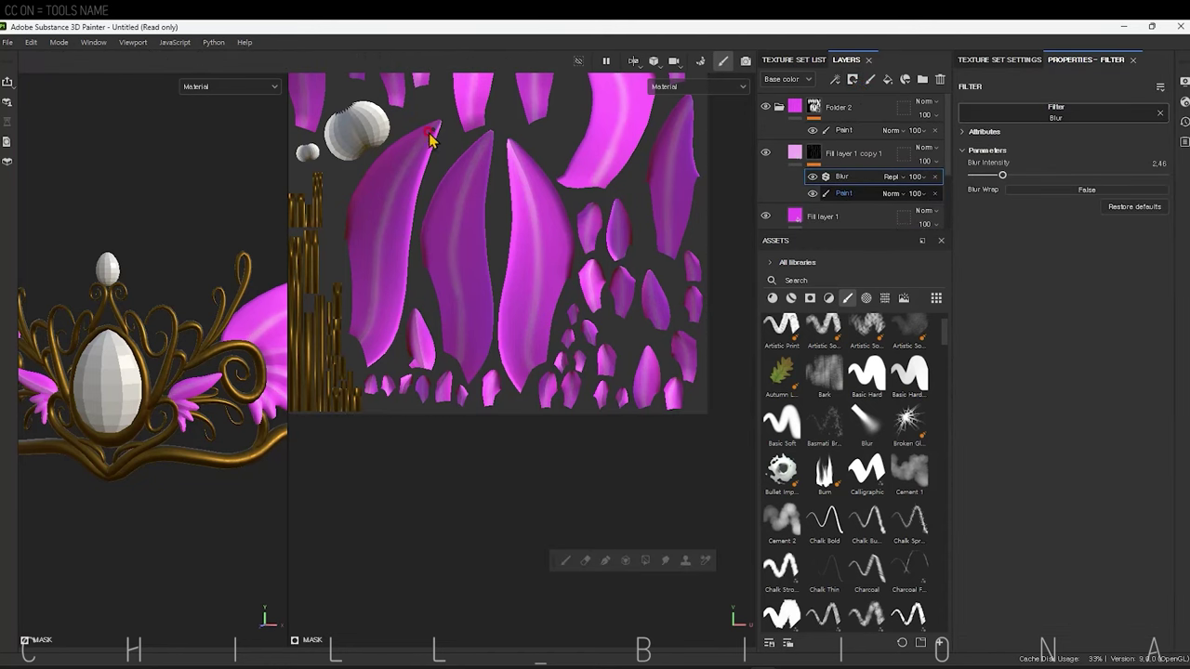
{"action": "left_click", "coordinate": [842, 193]}
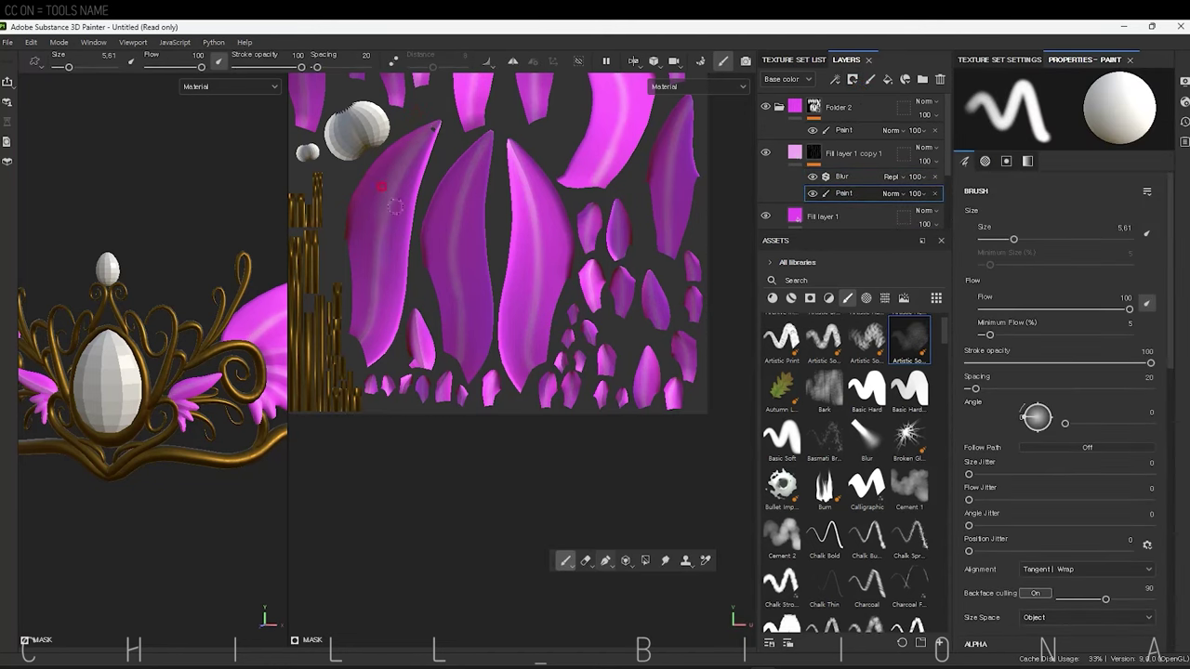
{"action": "left_click_drag", "start_coordinate": [288, 242], "coordinate": [488, 242]}
{"action": "left_click", "coordinate": [842, 177]}
{"action": "left_click", "coordinate": [841, 193]}
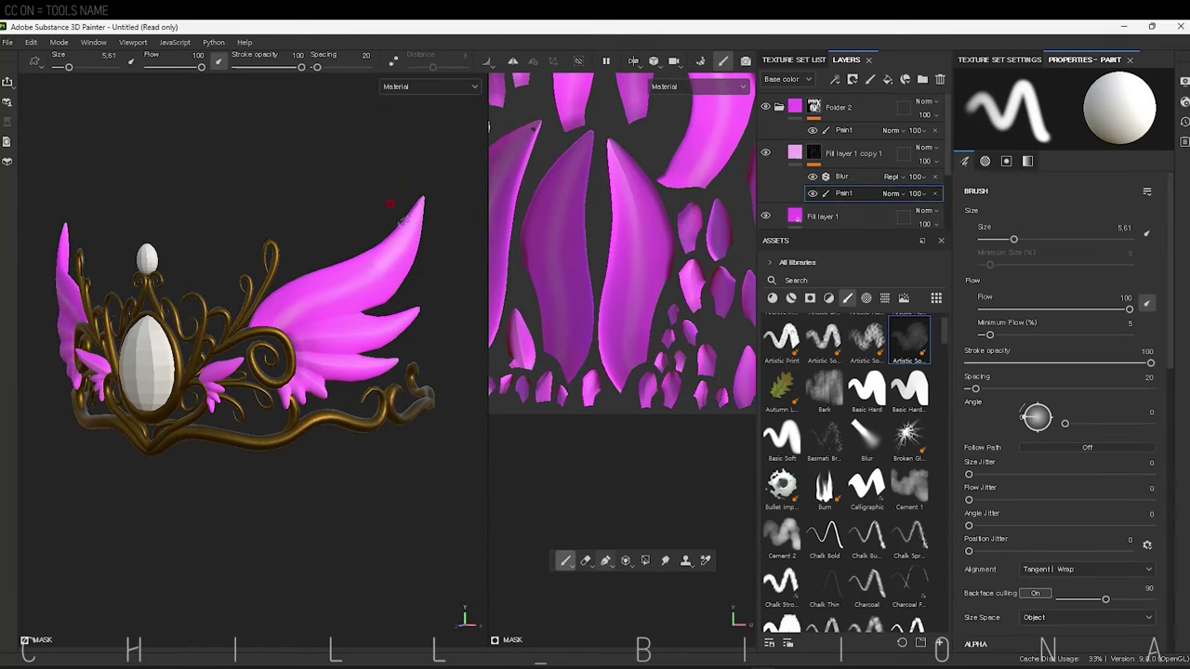
Paint darker wing shading at grayscale 0.41 with a brush around size 10.
{"action": "key", "text": "bracketright"}
{"action": "key", "text": "bracketright"}
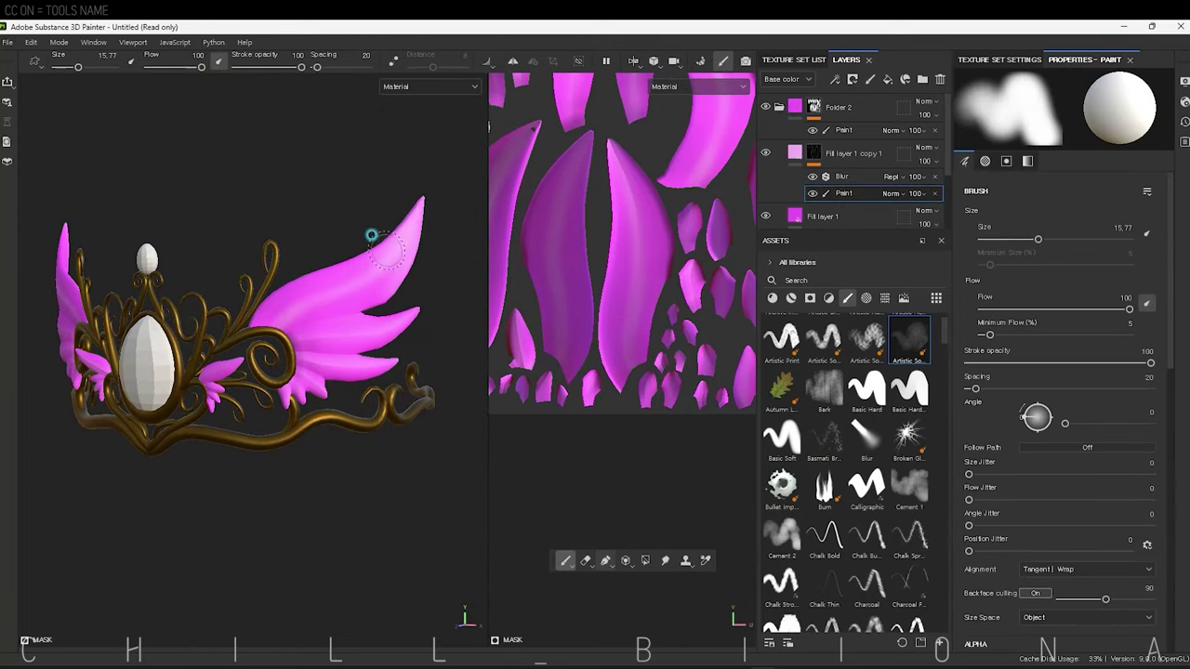
{"action": "scroll", "coordinate": [1170, 426], "scroll_direction": "down", "scroll_amount": 5}
{"action": "left_click_drag", "start_coordinate": [1134, 440], "coordinate": [1033, 439]}
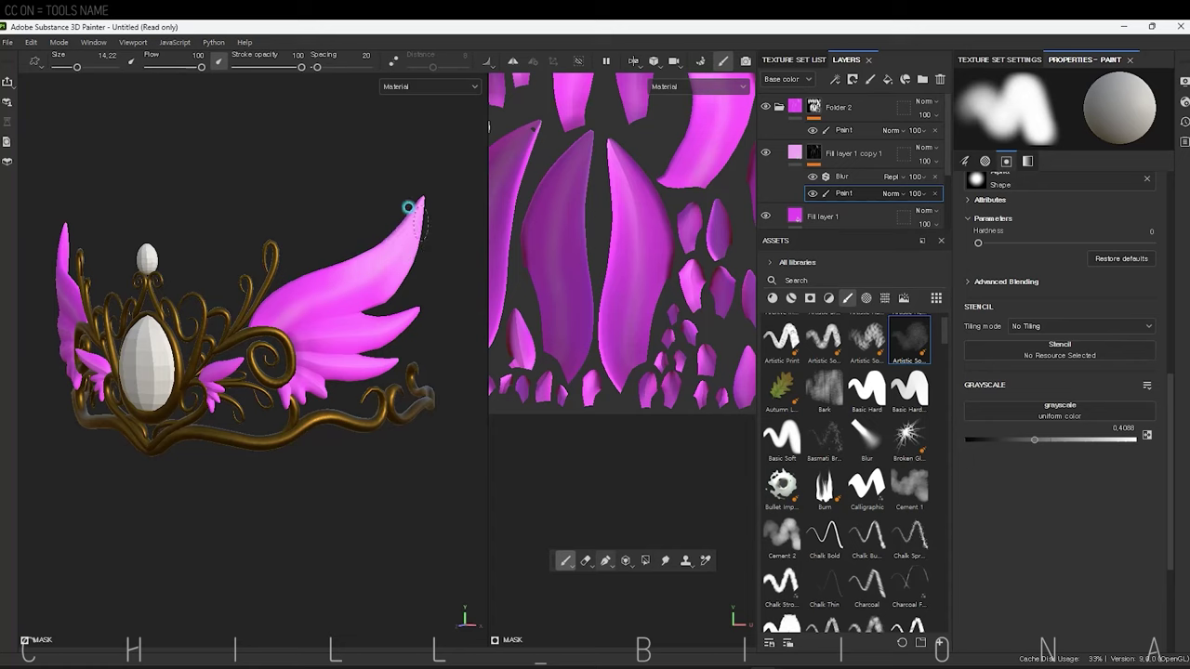
{"action": "mouse_move", "coordinate": [200, 394]}
{"action": "left_mouse_down", "text": "alt"}
{"action": "mouse_move", "coordinate": [385, 228]}
{"action": "mouse_move", "coordinate": [275, 362]}
{"action": "mouse_move", "coordinate": [86, 201]}
{"action": "mouse_move", "coordinate": [135, 176]}
{"action": "left_mouse_up", "text": "alt"}
{"action": "key", "text": "bracketleft"}
{"action": "key", "text": "bracketleft"}
{"action": "key", "text": "bracketright"}
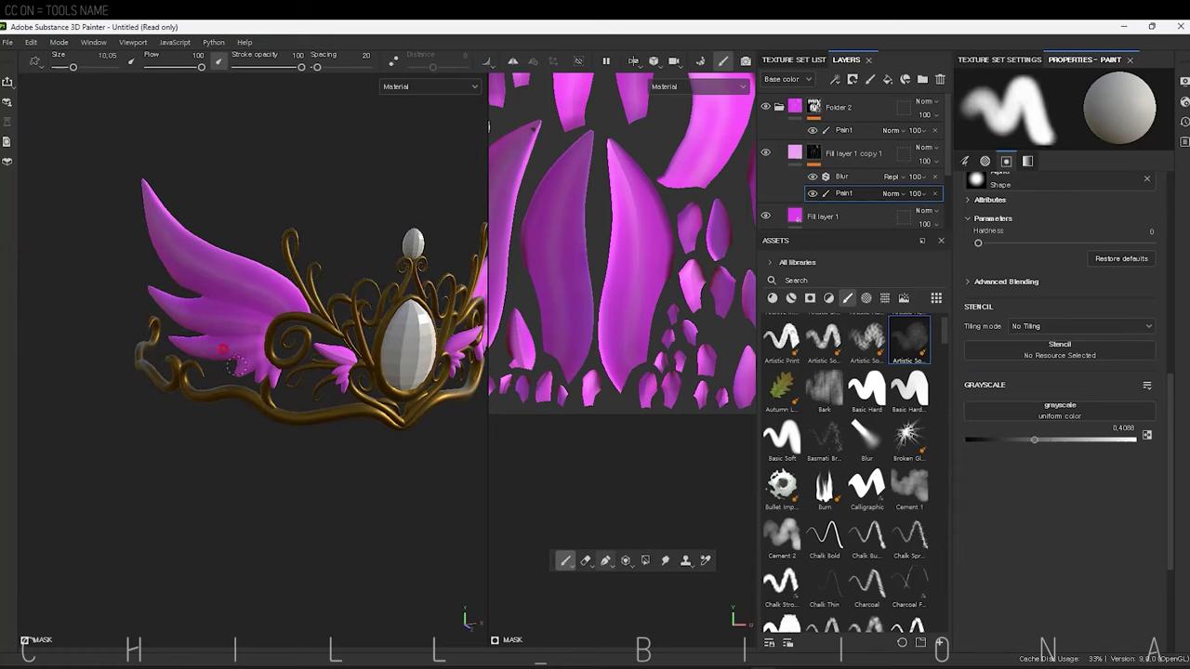
{"action": "mouse_move", "coordinate": [319, 372]}
{"action": "left_mouse_down", "text": "alt"}
{"action": "mouse_move", "coordinate": [187, 260]}
{"action": "mouse_move", "coordinate": [173, 497]}
{"action": "left_mouse_up", "text": "alt"}
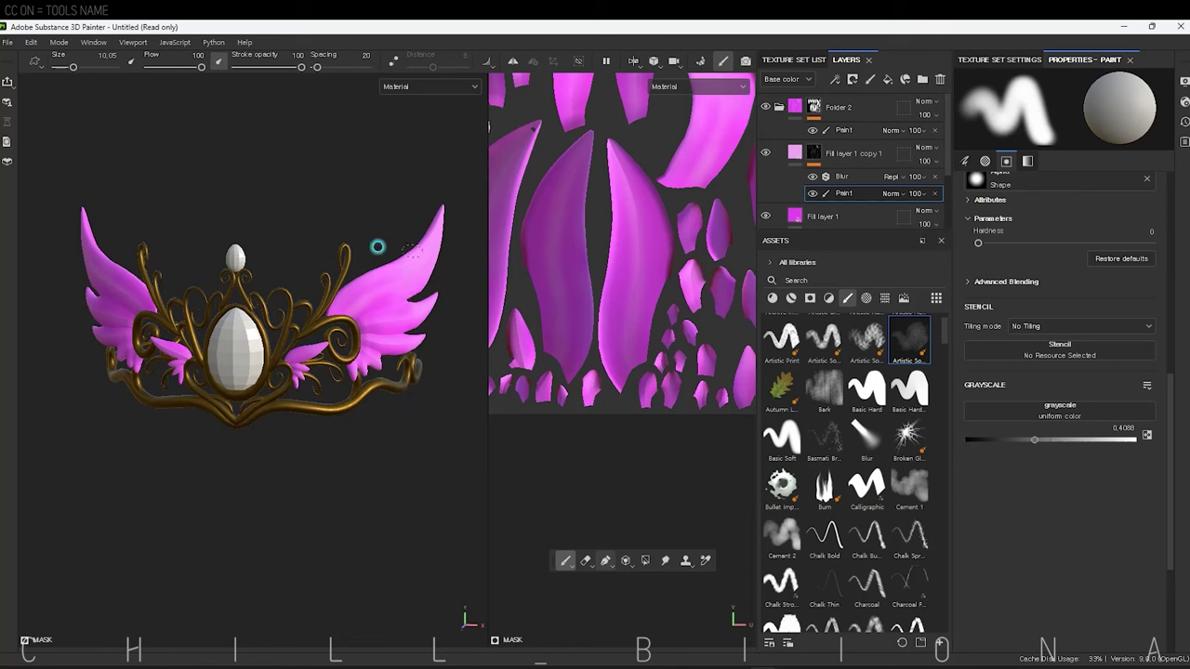
Duplicate the pink shading fill layer as a deep purple copy, then delete the extra layer.
{"action": "left_click", "coordinate": [854, 152]}
{"action": "key", "text": "ctrl+d"}
{"action": "left_click", "coordinate": [1054, 263]}
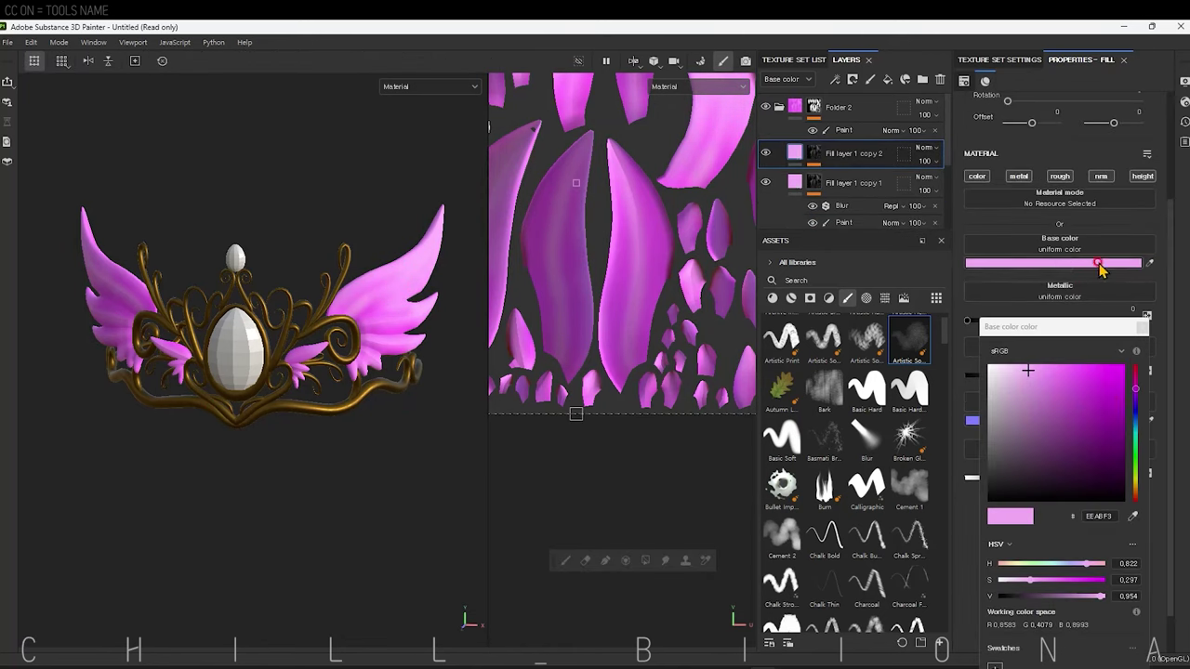
{"action": "left_click_drag", "start_coordinate": [1130, 419], "coordinate": [1134, 411]}
{"action": "left_click", "coordinate": [1102, 385]}
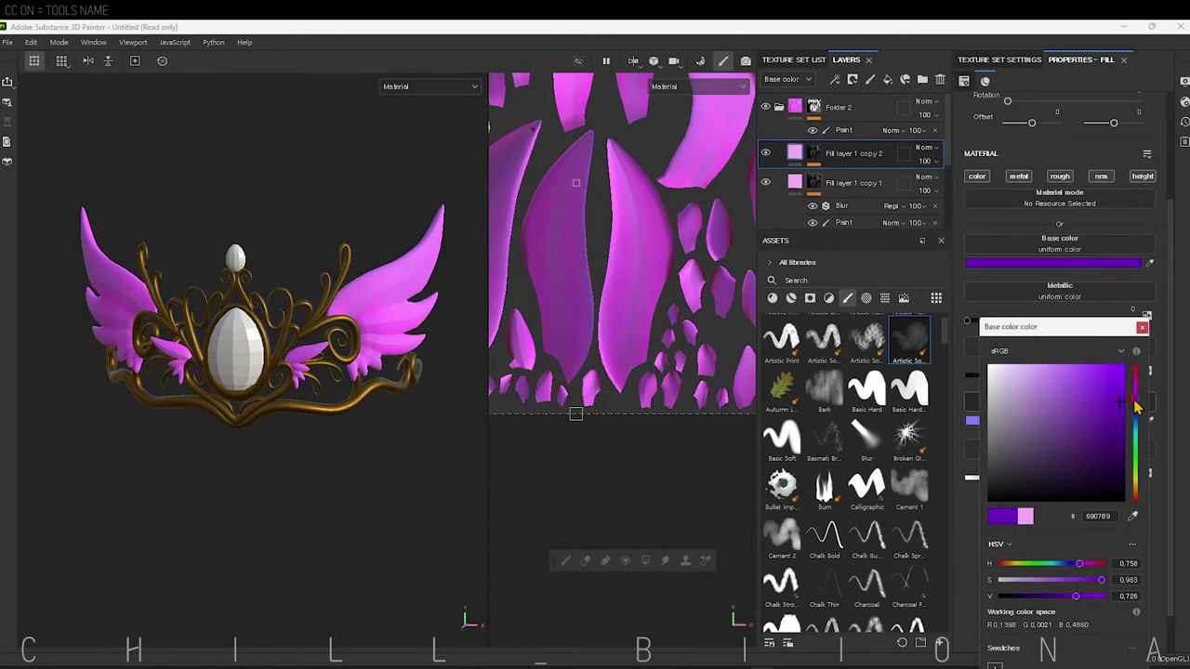
{"action": "left_click", "coordinate": [930, 202]}
{"action": "right_click", "coordinate": [897, 154]}
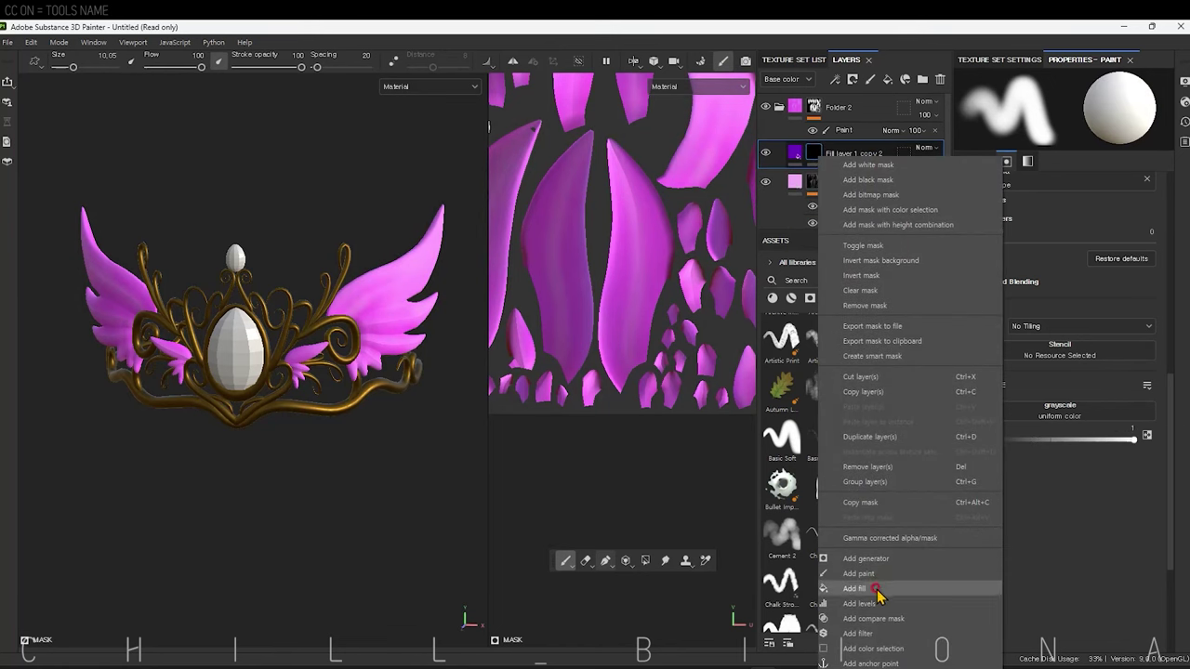
{"action": "left_click", "coordinate": [877, 591]}
{"action": "key", "text": "Delete"}
Change the layer's base colour to blue and select its paint effect.
{"action": "left_click", "coordinate": [1053, 263]}
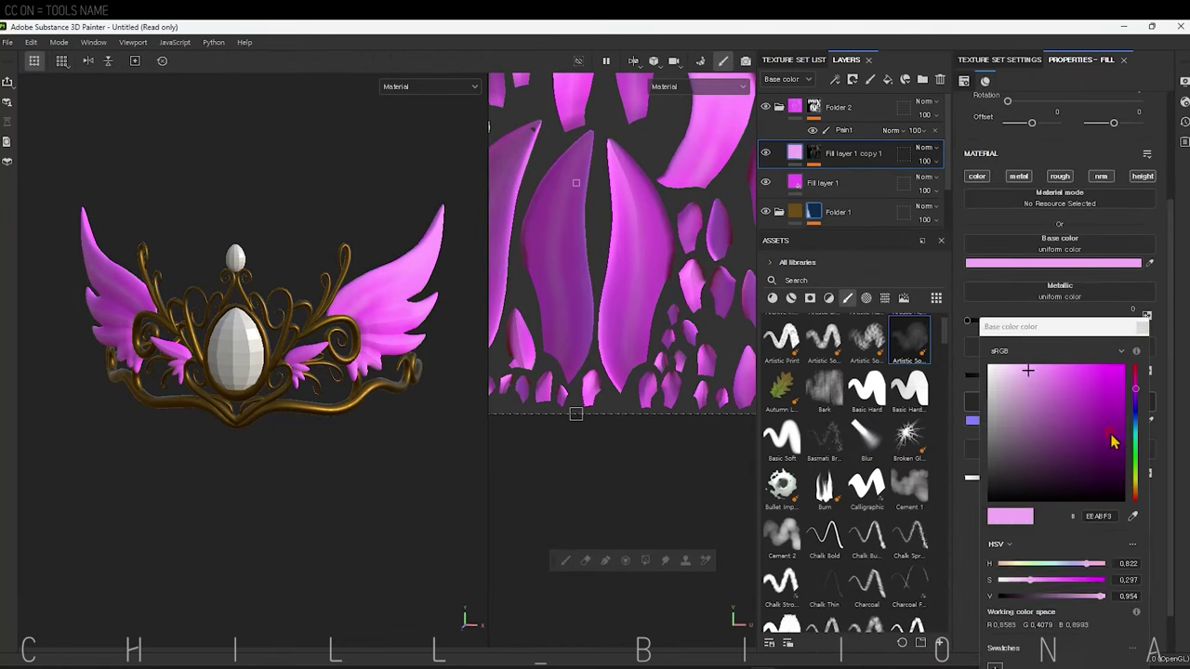
{"action": "left_click_drag", "start_coordinate": [1106, 391], "coordinate": [1134, 414]}
{"action": "left_click", "coordinate": [843, 192]}
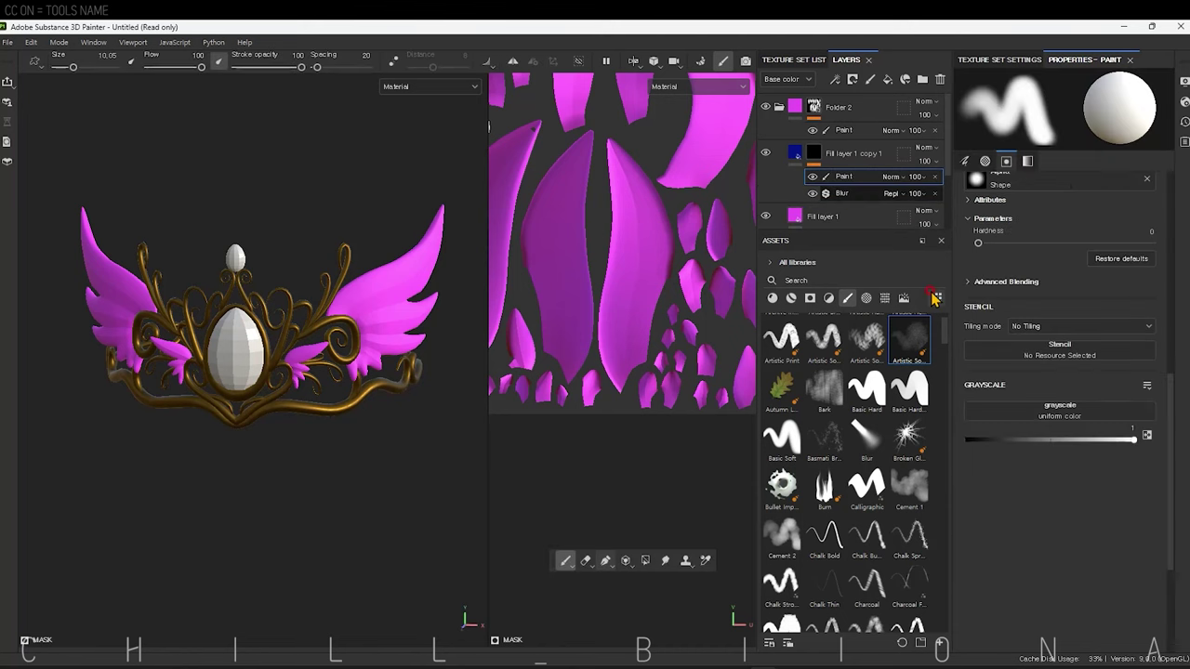
{"action": "left_click", "coordinate": [844, 193]}
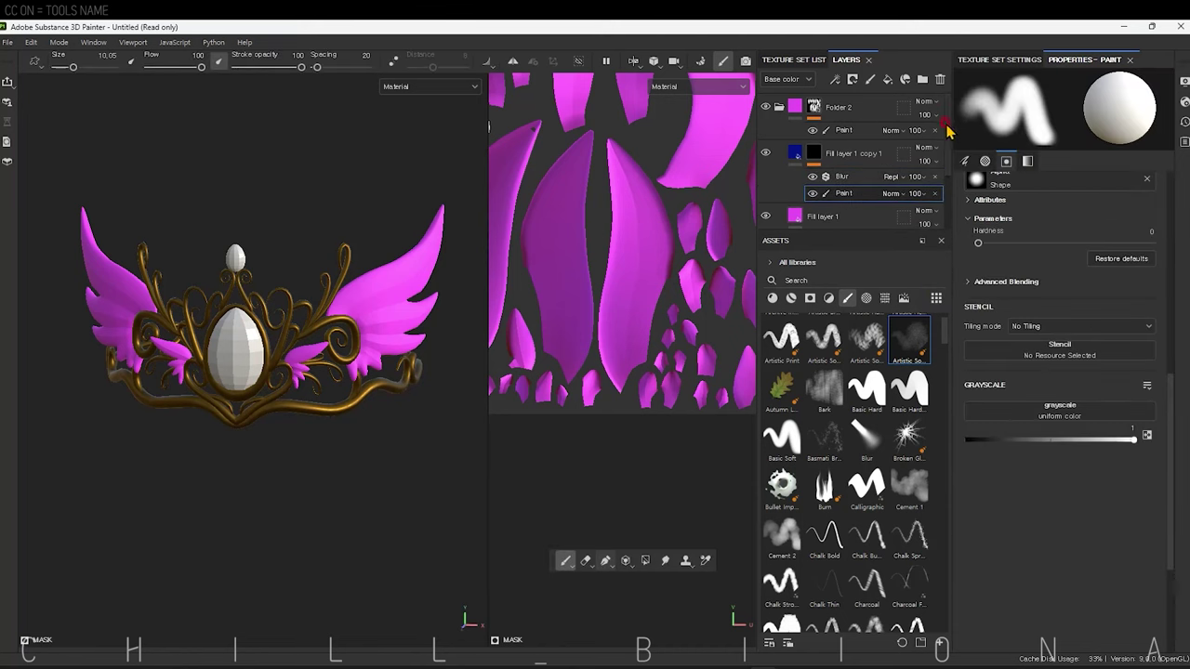
Make a deep blue duplicate of the shading fill layer and adjust its paint grayscale.
{"action": "left_click", "coordinate": [796, 154]}
{"action": "key", "text": "ctrl+d"}
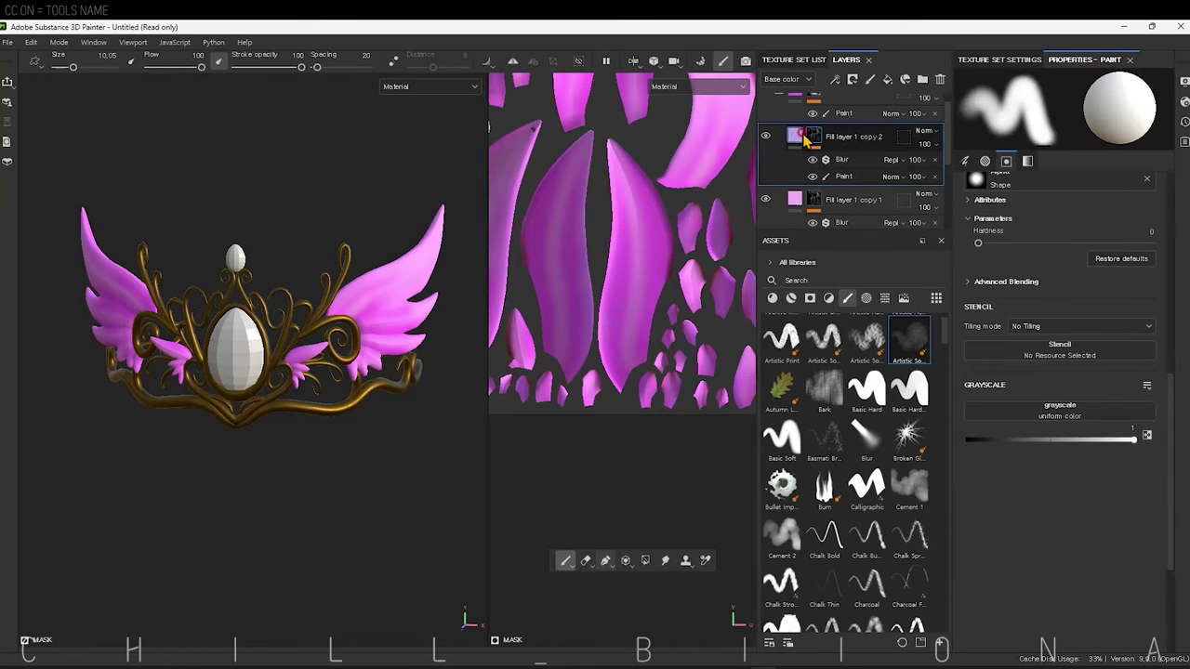
{"action": "left_click", "coordinate": [795, 137]}
{"action": "left_click", "coordinate": [1112, 384]}
{"action": "left_click", "coordinate": [935, 177]}
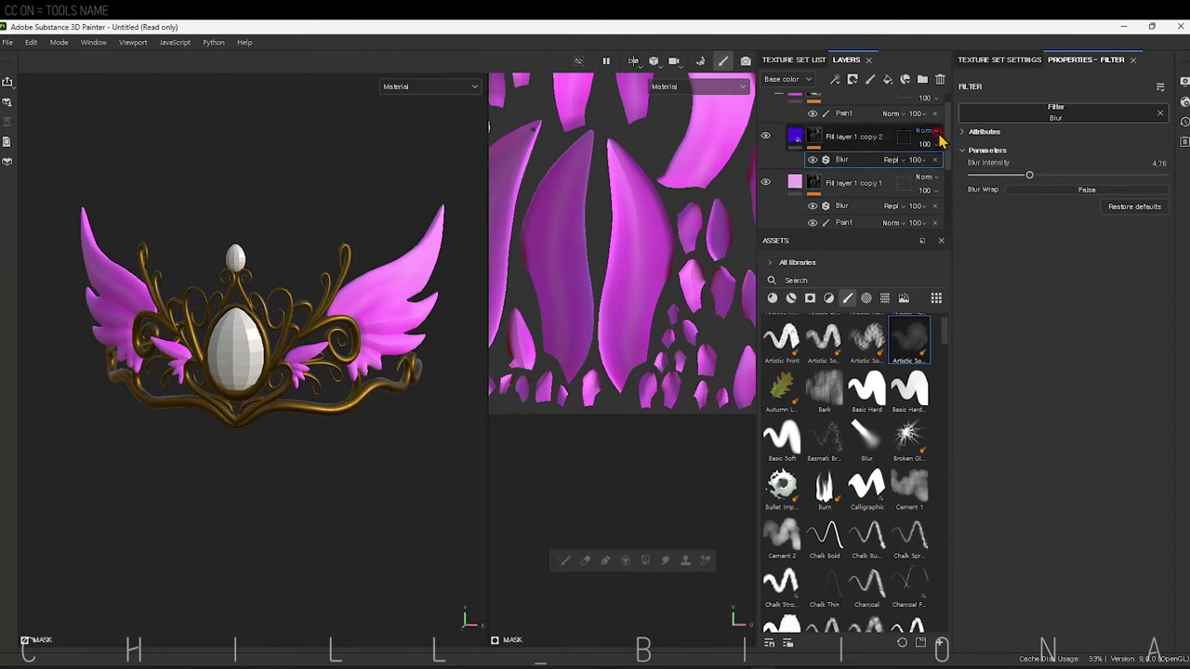
{"action": "key", "text": "ctrl+z"}
{"action": "left_click_drag", "start_coordinate": [1111, 441], "coordinate": [1130, 445]}
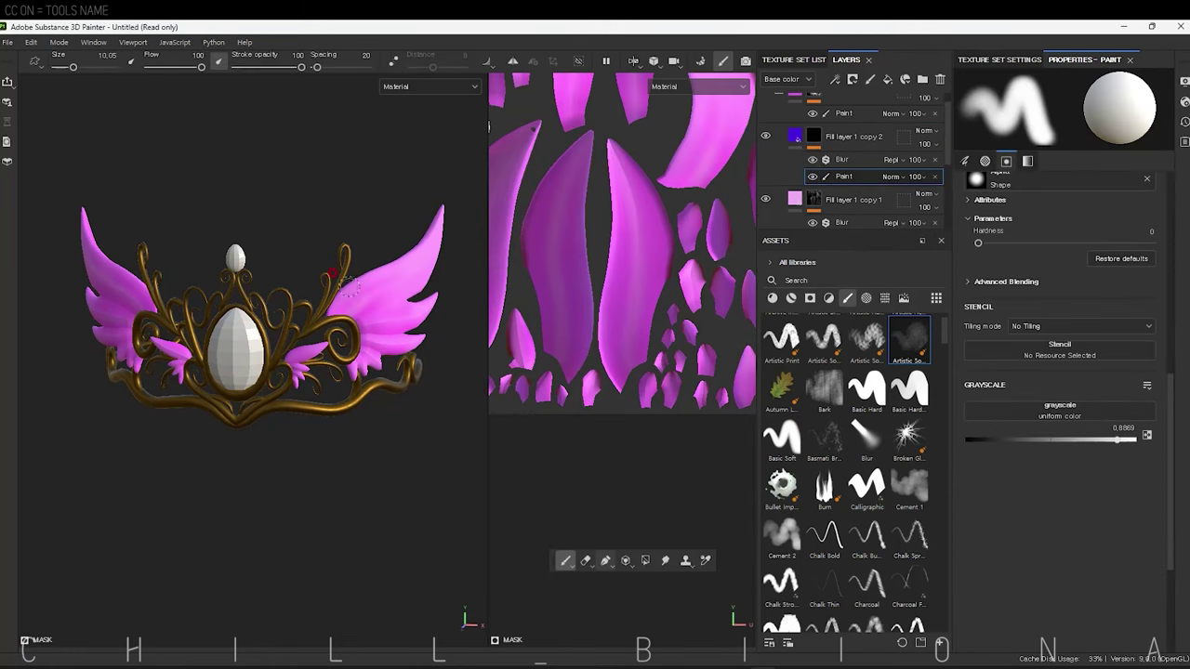
Paint soft light shading on the wings at value 0.7482 with a brush shrunk to about 1.9.
{"action": "right_click_drag", "start_coordinate": [346, 306], "coordinate": [336, 307], "text": "ctrl"}
{"action": "left_click_drag", "start_coordinate": [337, 307], "coordinate": [327, 303], "text": "alt"}
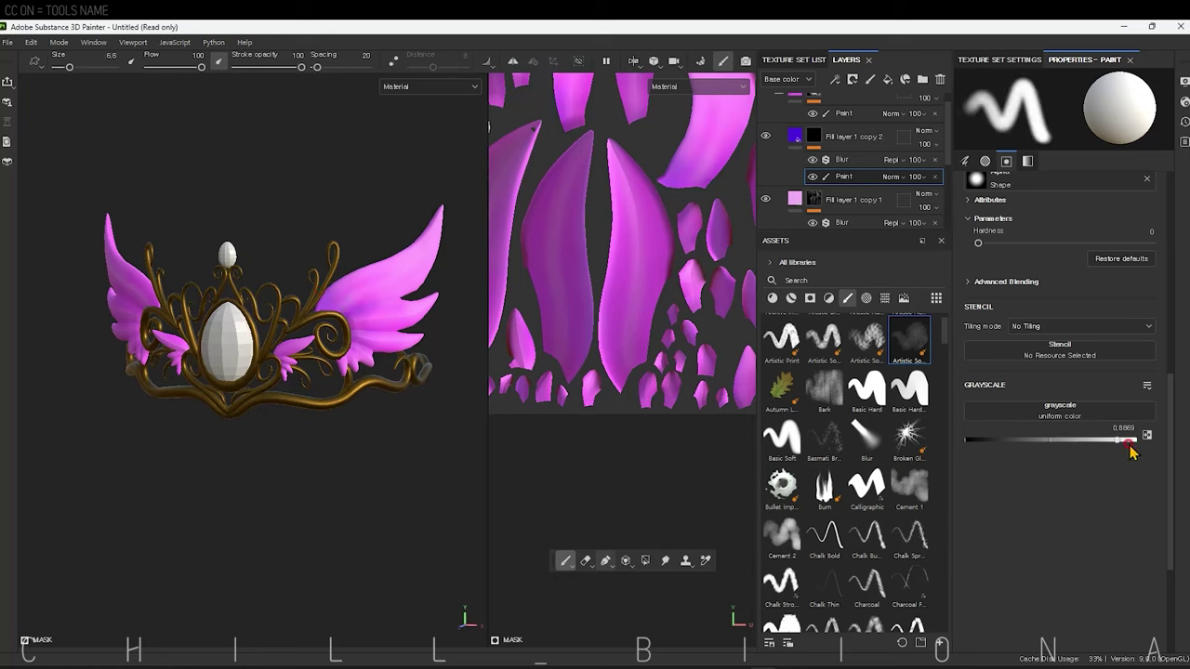
{"action": "left_click_drag", "start_coordinate": [1129, 443], "coordinate": [1094, 440]}
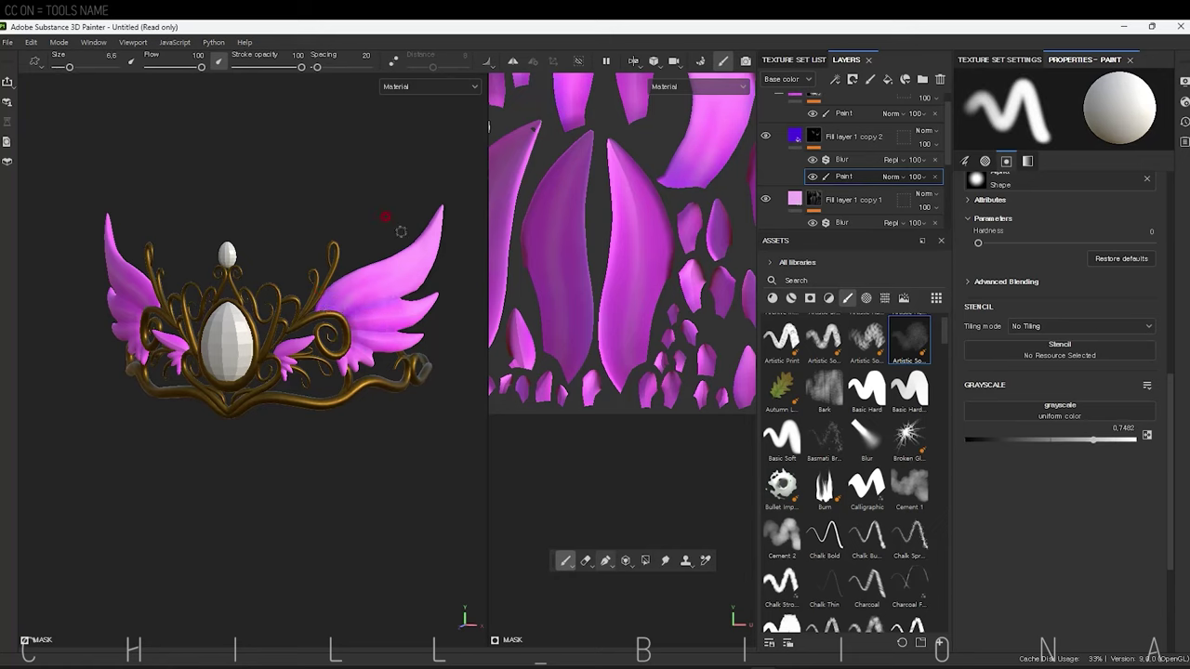
{"action": "left_click_drag", "start_coordinate": [120, 276], "coordinate": [170, 198], "text": "alt"}
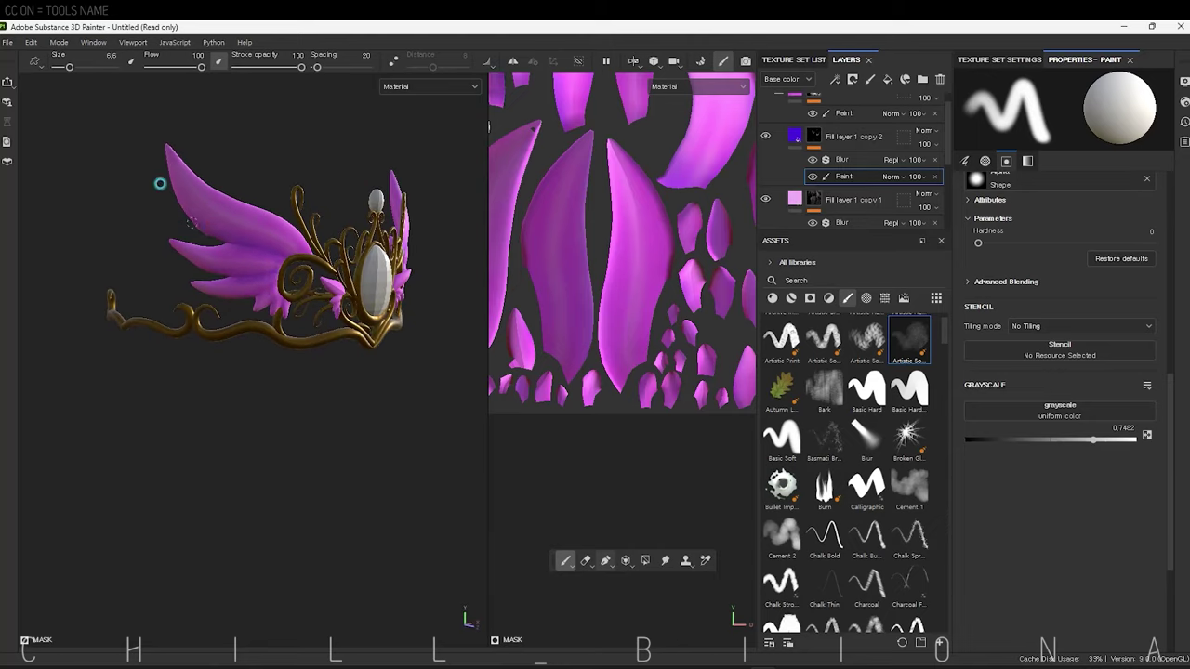
{"action": "left_click_drag", "start_coordinate": [274, 240], "coordinate": [223, 244], "text": "alt"}
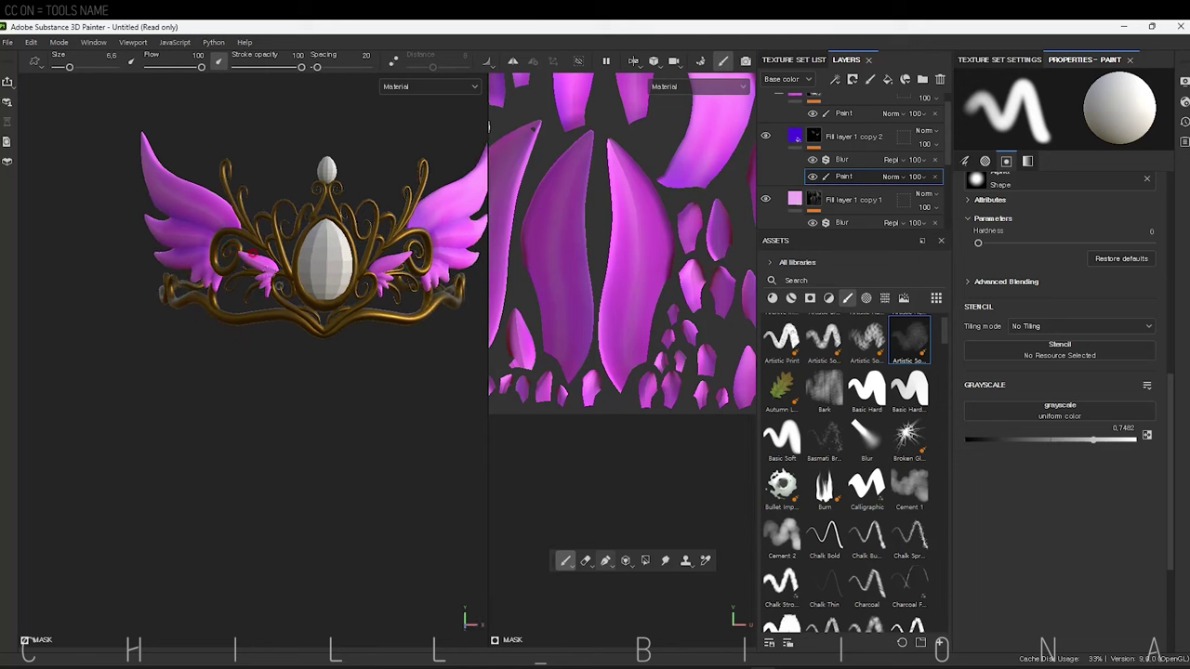
{"action": "right_click_drag", "start_coordinate": [232, 243], "coordinate": [224, 243], "text": "ctrl"}
{"action": "scroll", "coordinate": [347, 325], "scroll_direction": "up", "scroll_amount": 3}
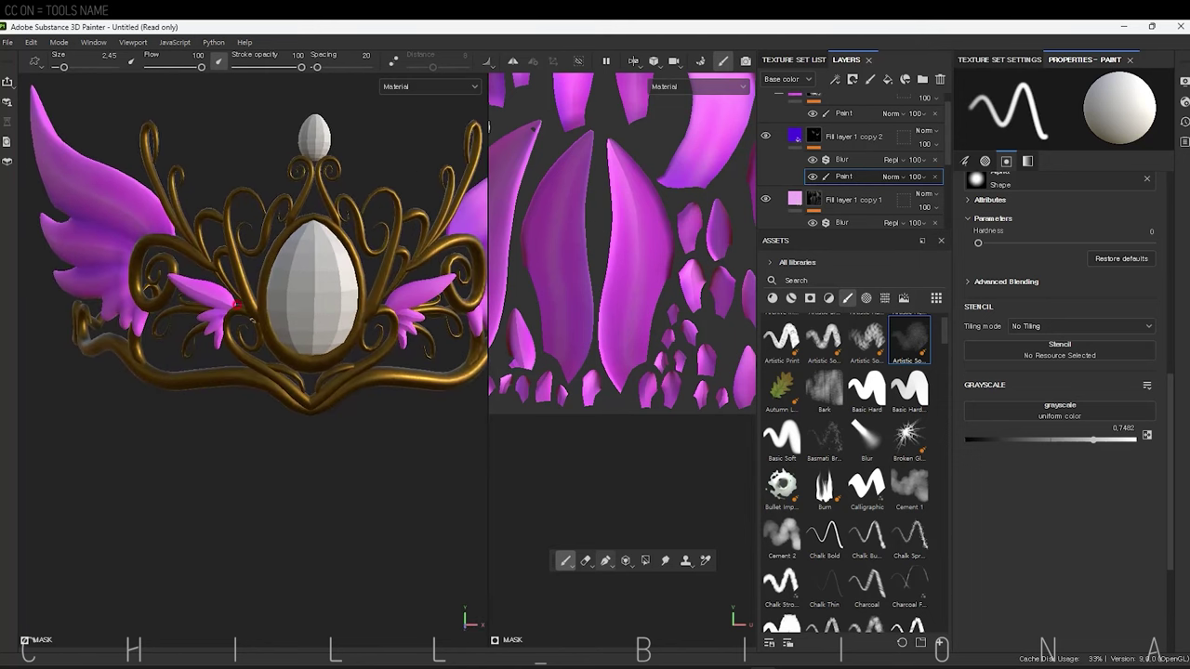
{"action": "right_click_drag", "start_coordinate": [246, 327], "coordinate": [222, 328], "text": "ctrl"}
{"action": "right_click_drag", "start_coordinate": [390, 295], "coordinate": [409, 295], "text": "ctrl"}
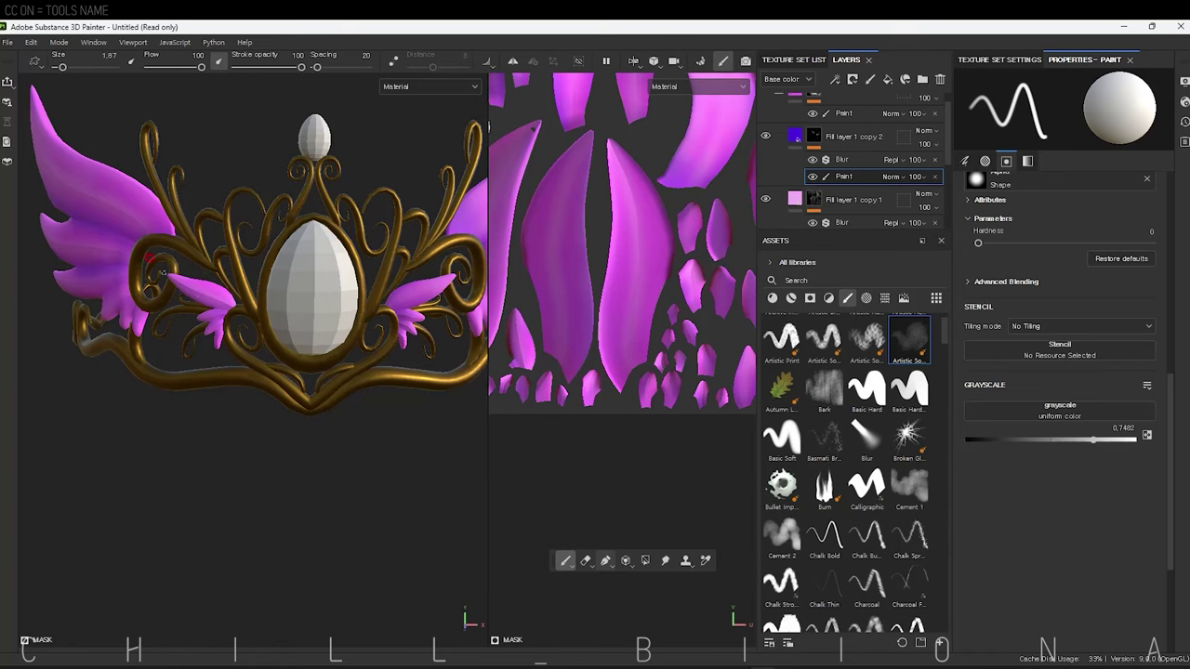
{"action": "right_click_drag", "start_coordinate": [207, 296], "coordinate": [213, 295], "text": "ctrl"}
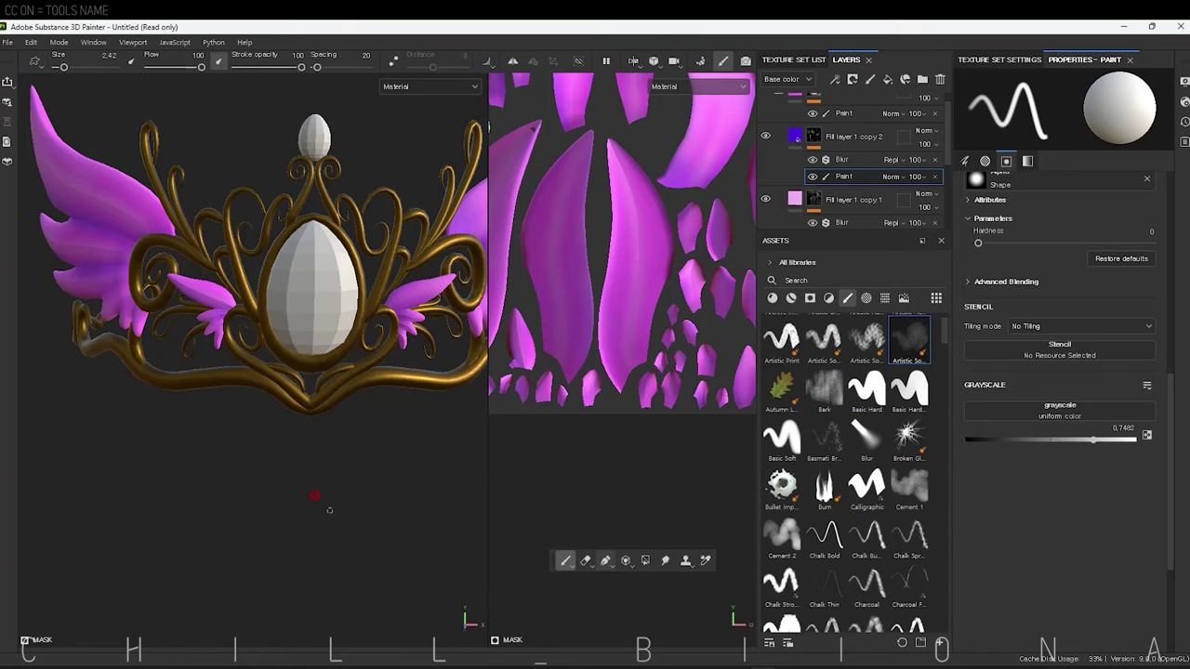
Paint white highlights, then lower flow and darken the value near black for dark shading.
{"action": "key", "text": "f"}
{"action": "mouse_move", "coordinate": [446, 507]}
{"action": "left_mouse_down", "text": "alt"}
{"action": "mouse_move", "coordinate": [254, 483]}
{"action": "mouse_move", "coordinate": [266, 302]}
{"action": "left_mouse_up", "text": "alt"}
{"action": "left_click_drag", "start_coordinate": [1027, 443], "coordinate": [1136, 439]}
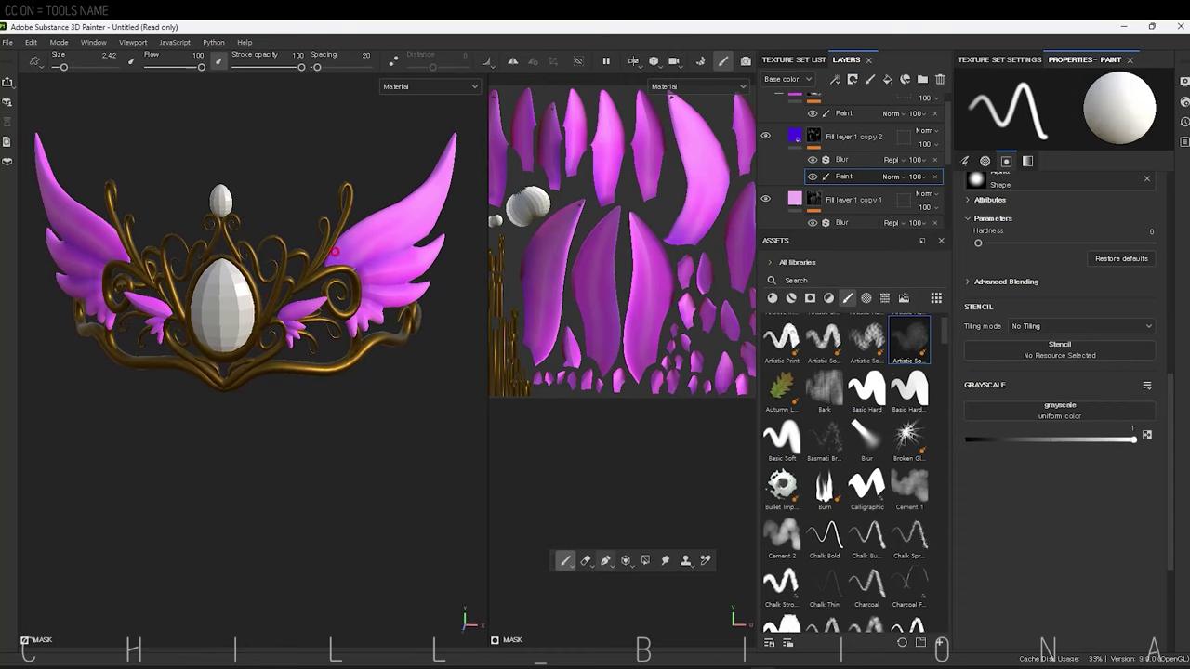
{"action": "key", "text": "super"}
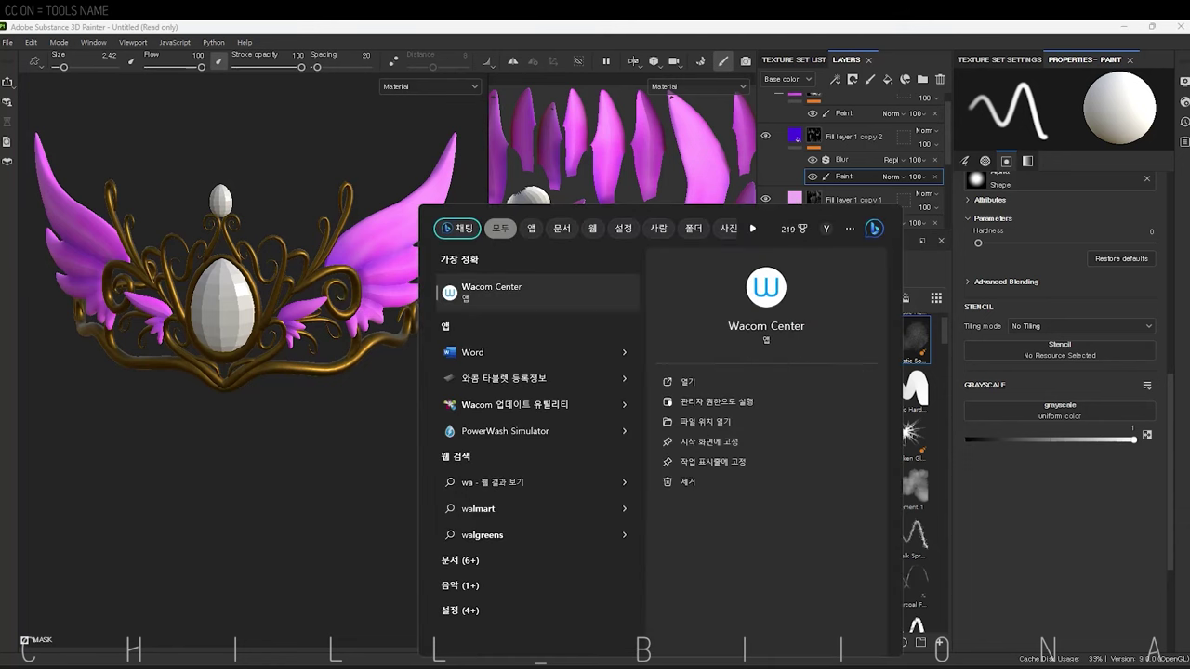
{"action": "key", "text": "Escape"}
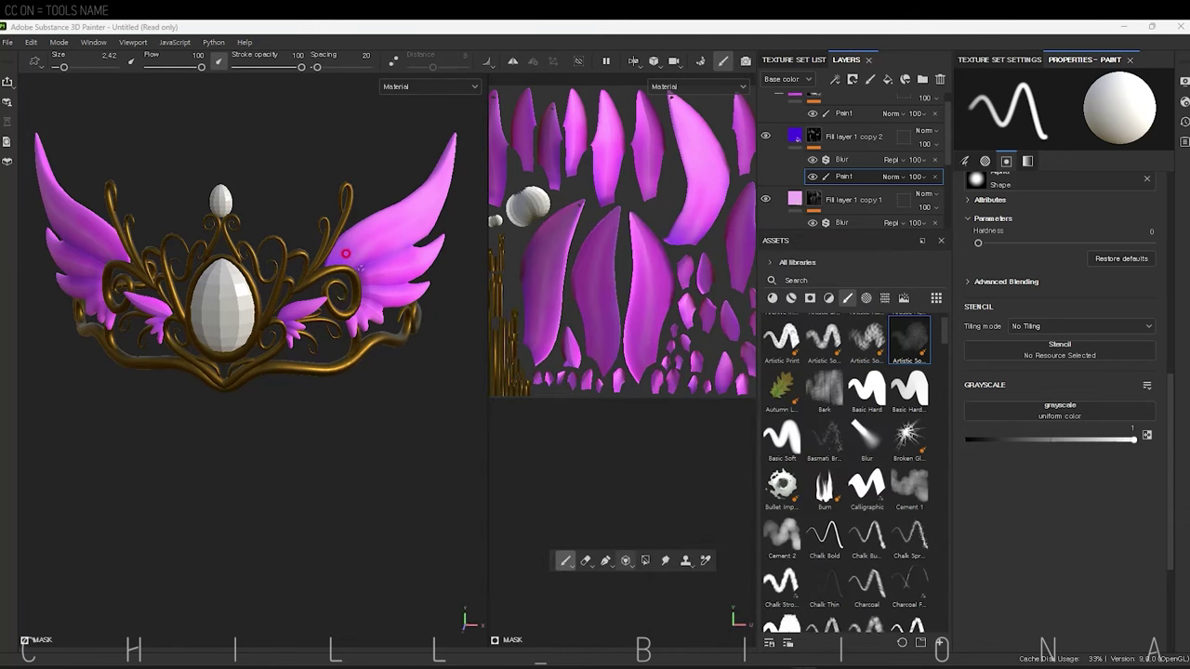
{"action": "left_click_drag", "start_coordinate": [200, 68], "coordinate": [197, 68]}
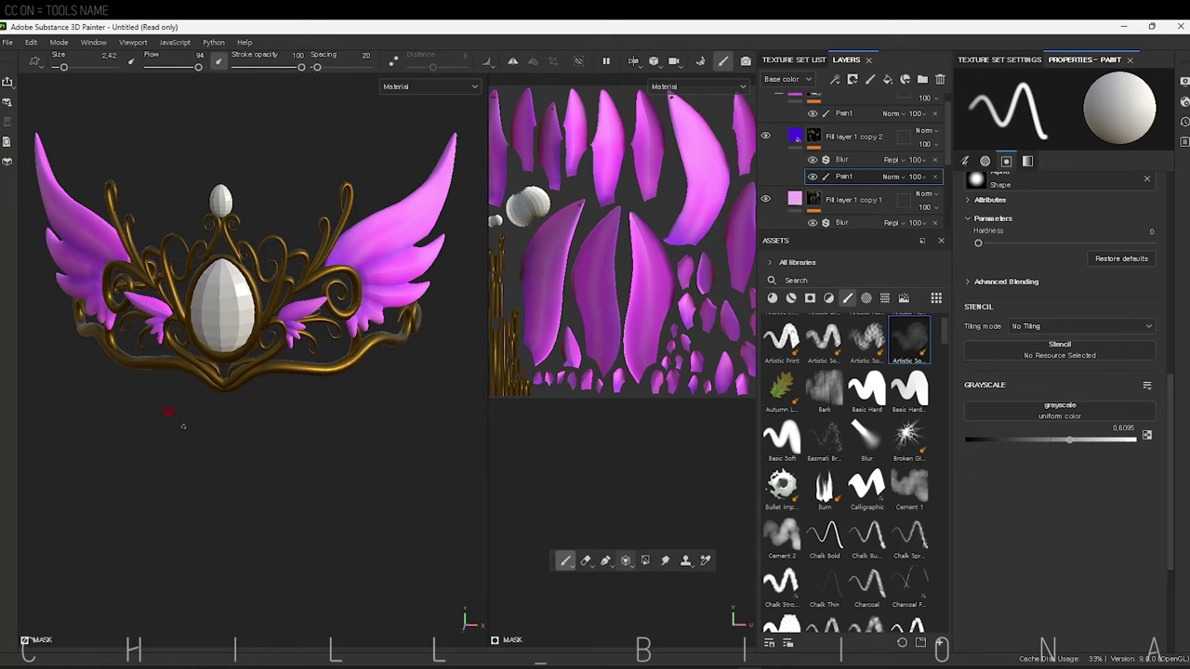
{"action": "mouse_move", "coordinate": [168, 412]}
{"action": "left_mouse_down", "text": "alt"}
{"action": "mouse_move", "coordinate": [218, 399]}
{"action": "mouse_move", "coordinate": [173, 276]}
{"action": "left_mouse_up", "text": "alt"}
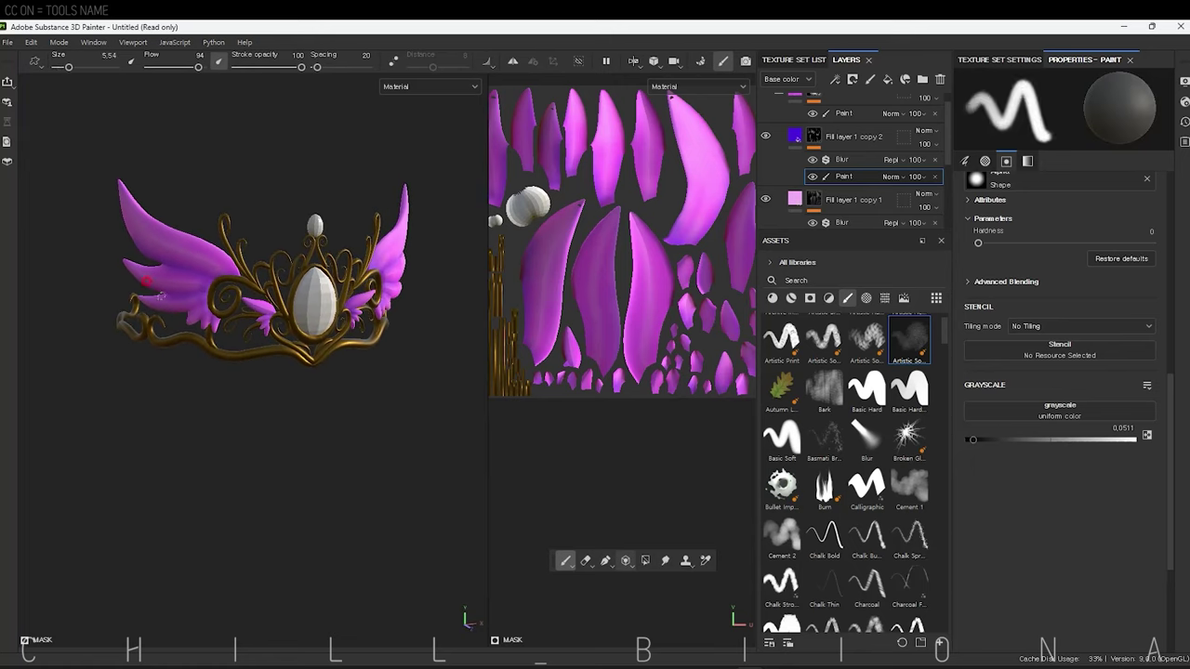
Add a new fill layer above Fill layer 1 copy 2 and give it a black mask.
{"action": "left_click_drag", "start_coordinate": [372, 556], "coordinate": [264, 462], "text": "alt"}
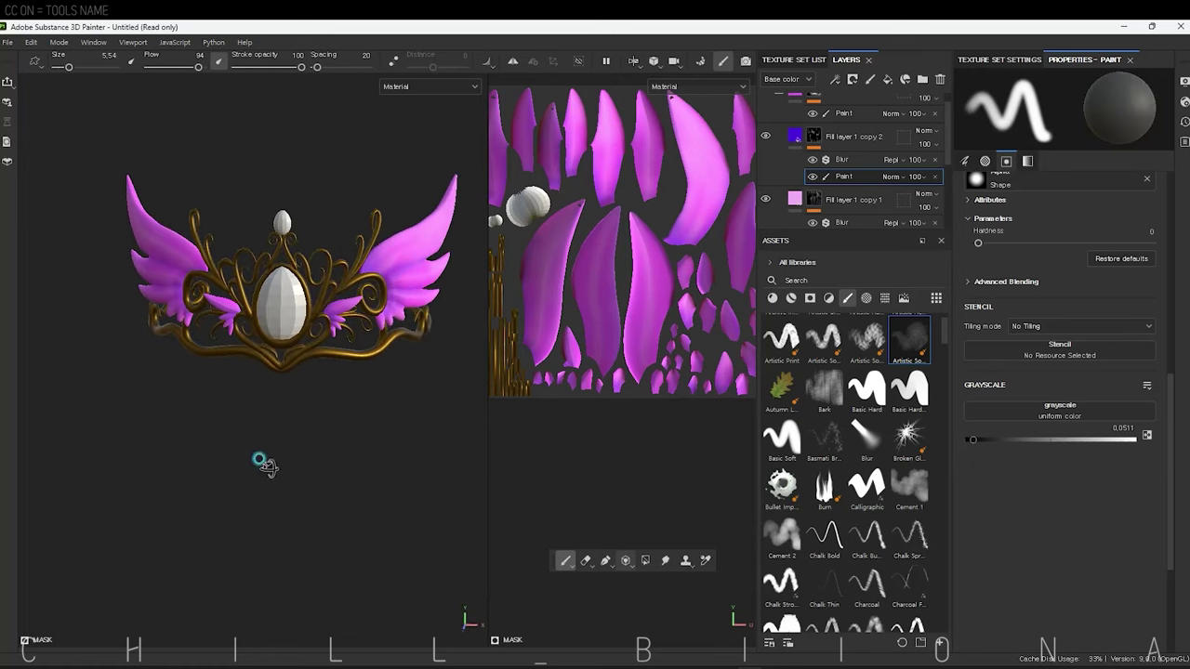
{"action": "left_click", "coordinate": [851, 136]}
{"action": "left_click", "coordinate": [887, 79]}
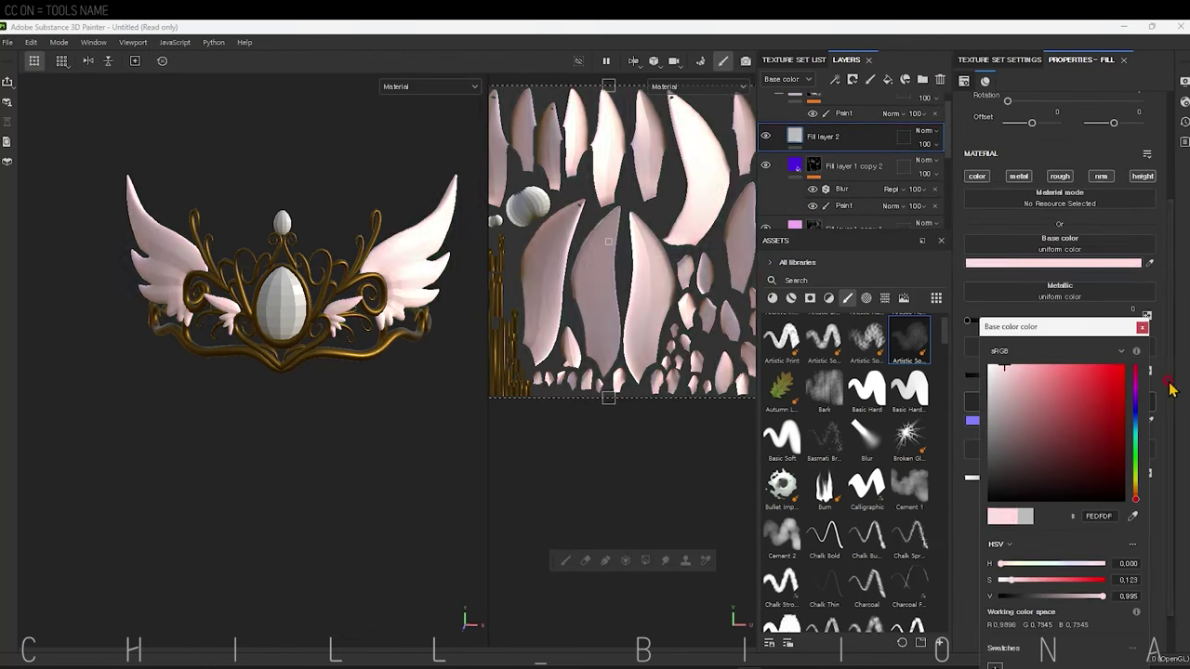
{"action": "right_click", "coordinate": [814, 136]}
{"action": "left_click", "coordinate": [906, 353]}
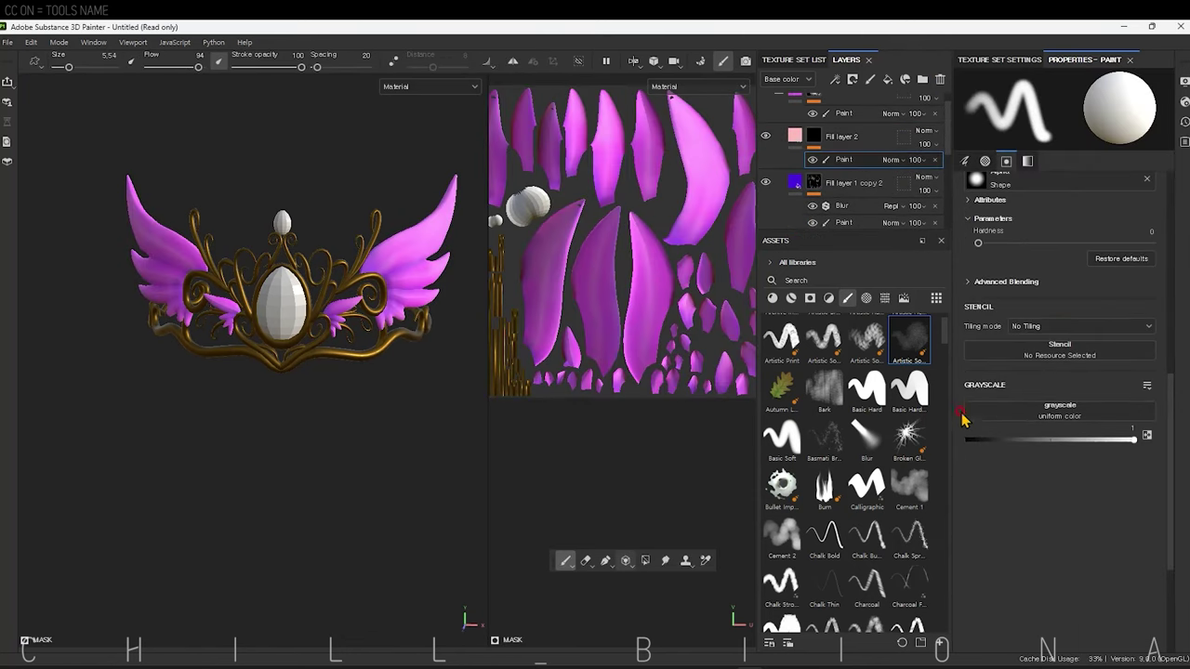
Set Fill layer 2's base colour to red and add a paint layer to its mask.
{"action": "left_click", "coordinate": [996, 439]}
{"action": "left_click_drag", "start_coordinate": [474, 185], "coordinate": [409, 186], "text": "alt"}
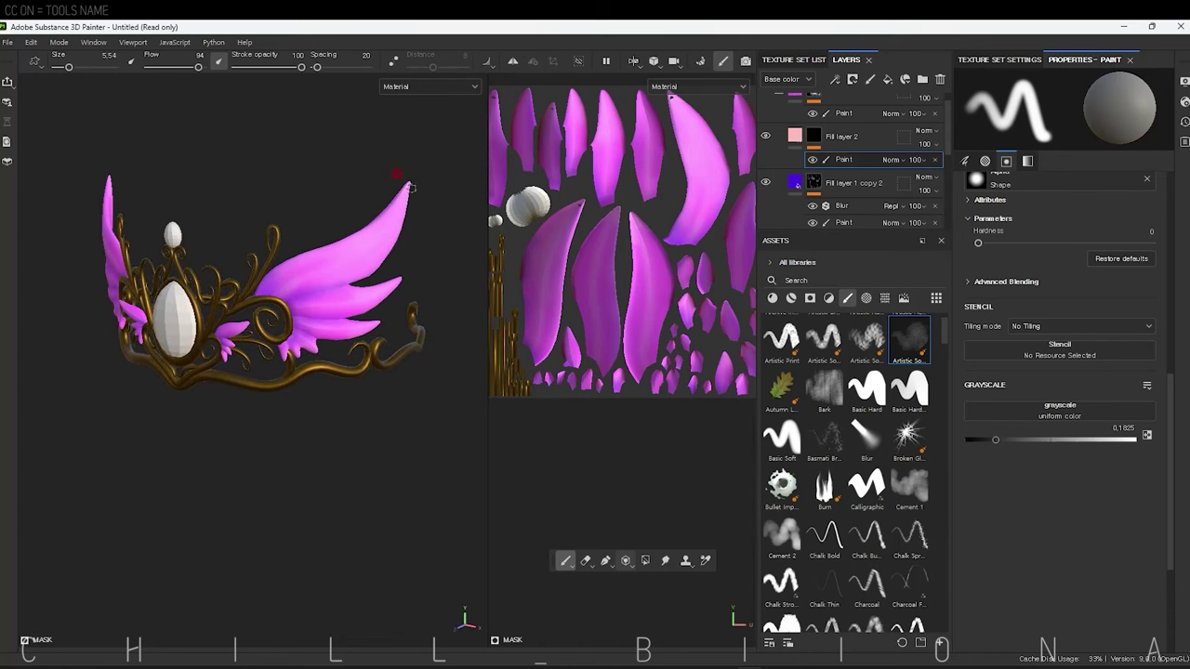
{"action": "left_click", "coordinate": [842, 137]}
{"action": "left_click", "coordinate": [1060, 263]}
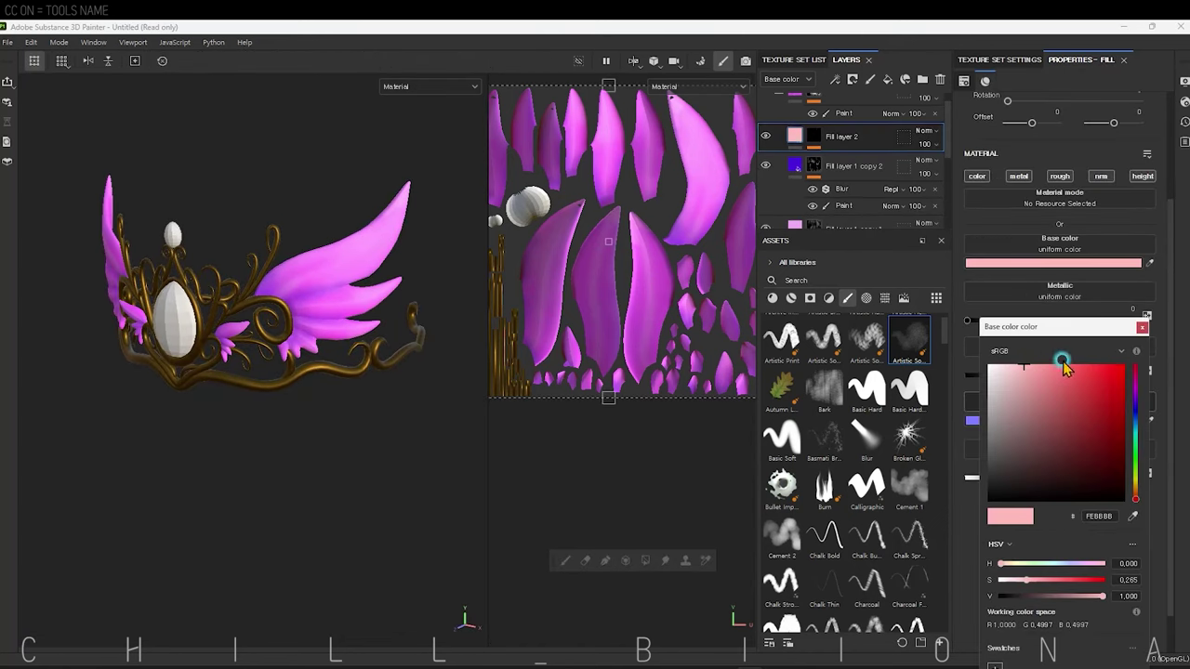
{"action": "left_click", "coordinate": [1122, 370]}
{"action": "left_click_drag", "start_coordinate": [418, 196], "coordinate": [427, 194], "text": "alt"}
{"action": "left_click", "coordinate": [446, 632]}
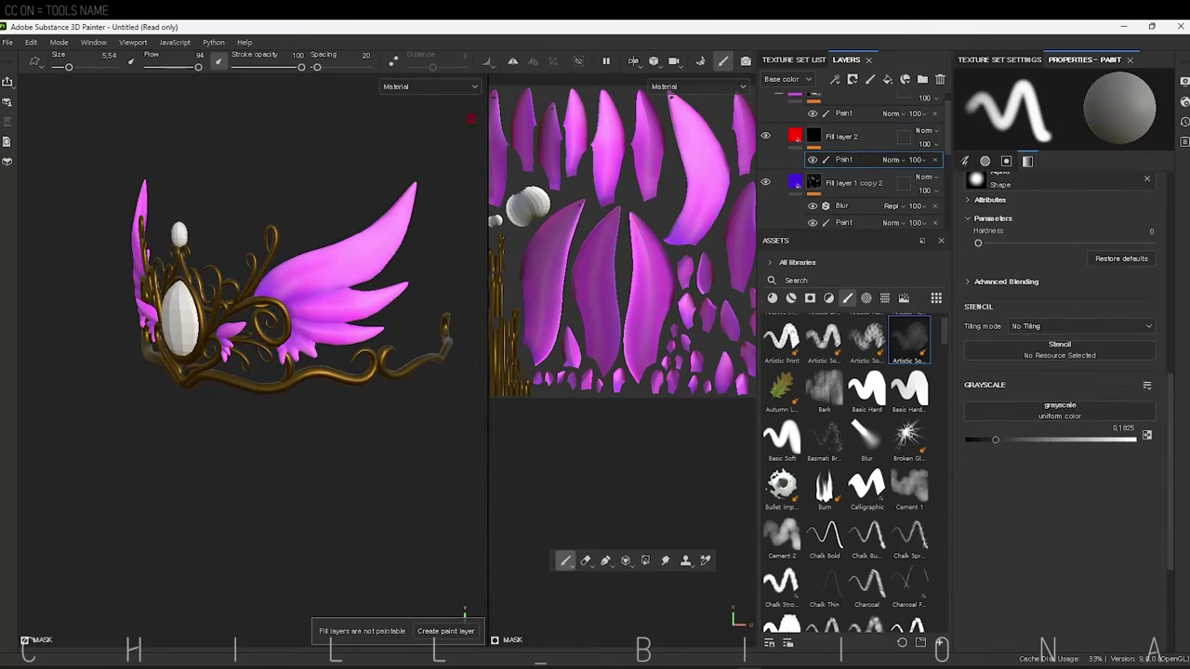
Paint red onto the wing tips with the Alpha Cracks 02 brush at value about 0.78.
{"action": "left_click_drag", "start_coordinate": [412, 331], "coordinate": [400, 295], "text": "alt"}
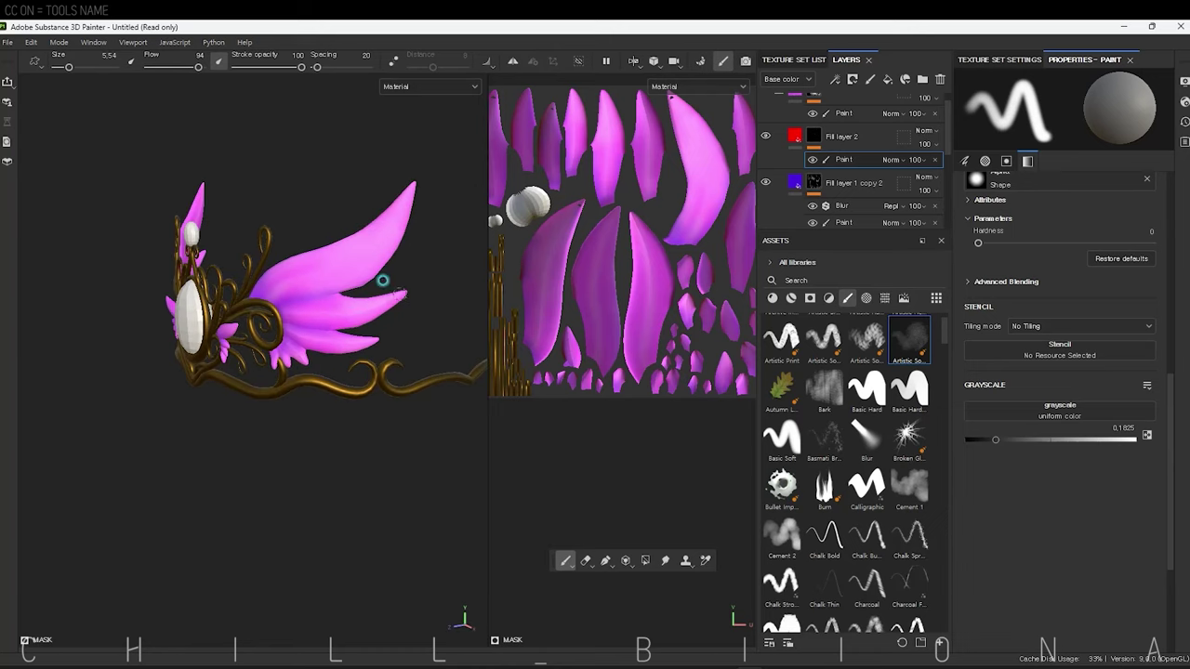
{"action": "left_click_drag", "start_coordinate": [342, 333], "coordinate": [131, 232], "text": "alt"}
{"action": "scroll", "coordinate": [129, 228], "scroll_direction": "up", "scroll_amount": 2}
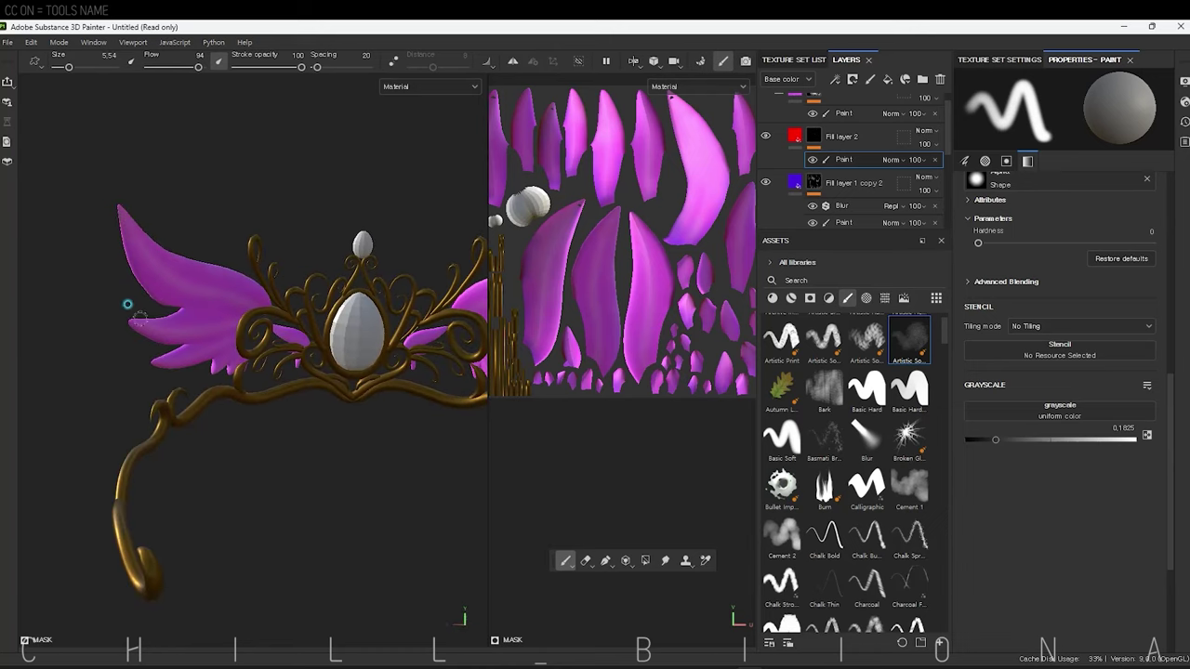
{"action": "left_click_drag", "start_coordinate": [127, 304], "coordinate": [209, 255], "text": "alt"}
{"action": "left_click_drag", "start_coordinate": [154, 201], "coordinate": [176, 154], "text": "alt"}
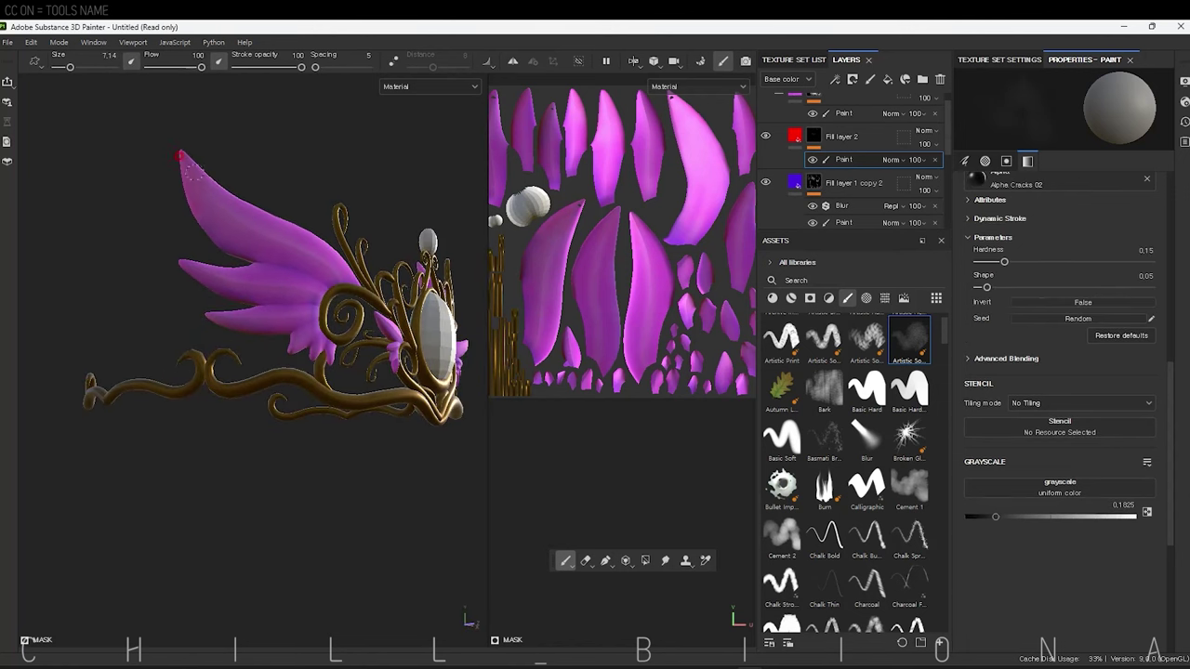
{"action": "left_click_drag", "start_coordinate": [995, 517], "coordinate": [1104, 517]}
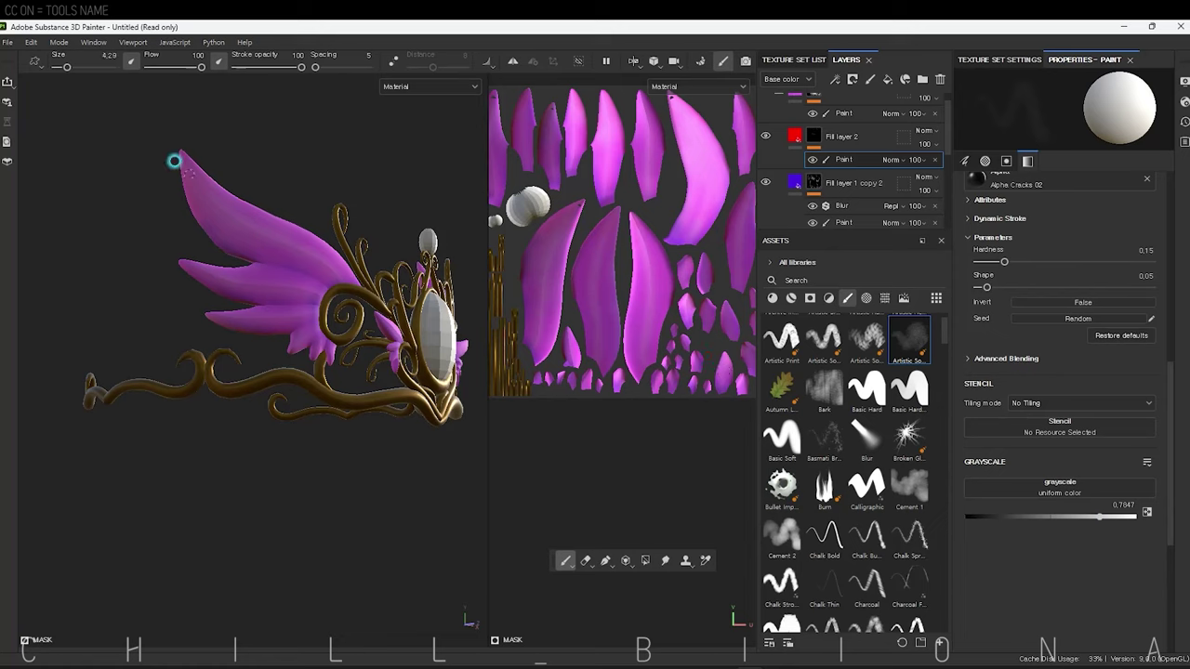
{"action": "left_click_drag", "start_coordinate": [133, 207], "coordinate": [214, 274], "text": "alt"}
{"action": "left_click_drag", "start_coordinate": [235, 322], "coordinate": [304, 314], "text": "alt"}
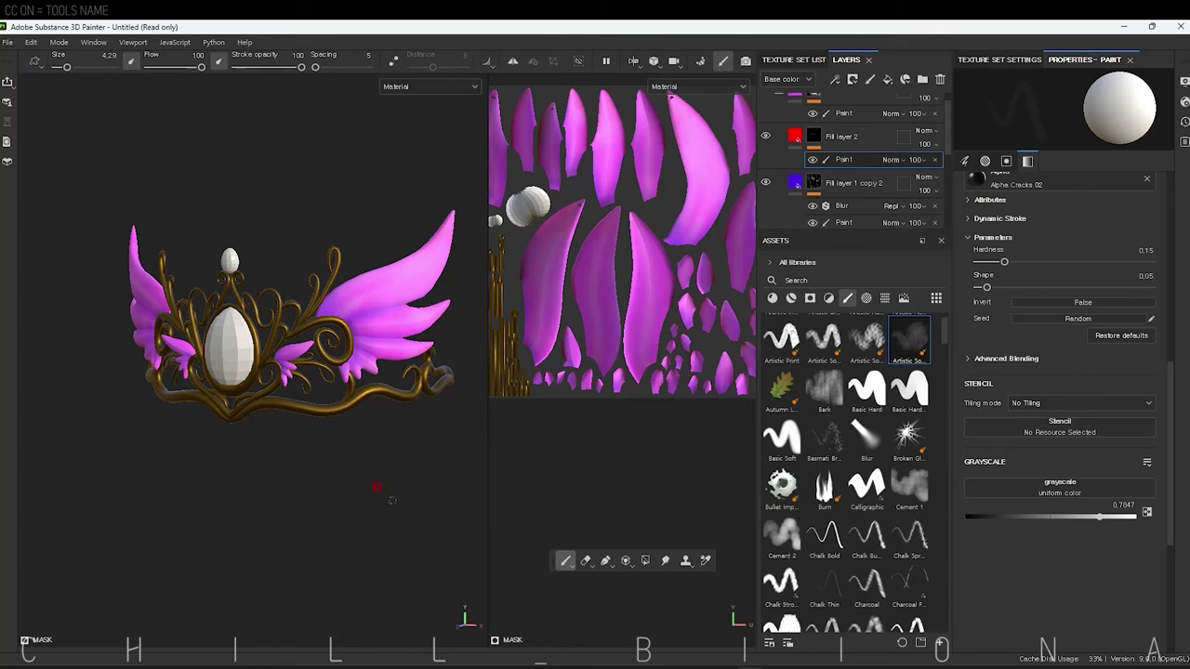
{"action": "left_click_drag", "start_coordinate": [392, 500], "coordinate": [220, 456], "text": "alt"}
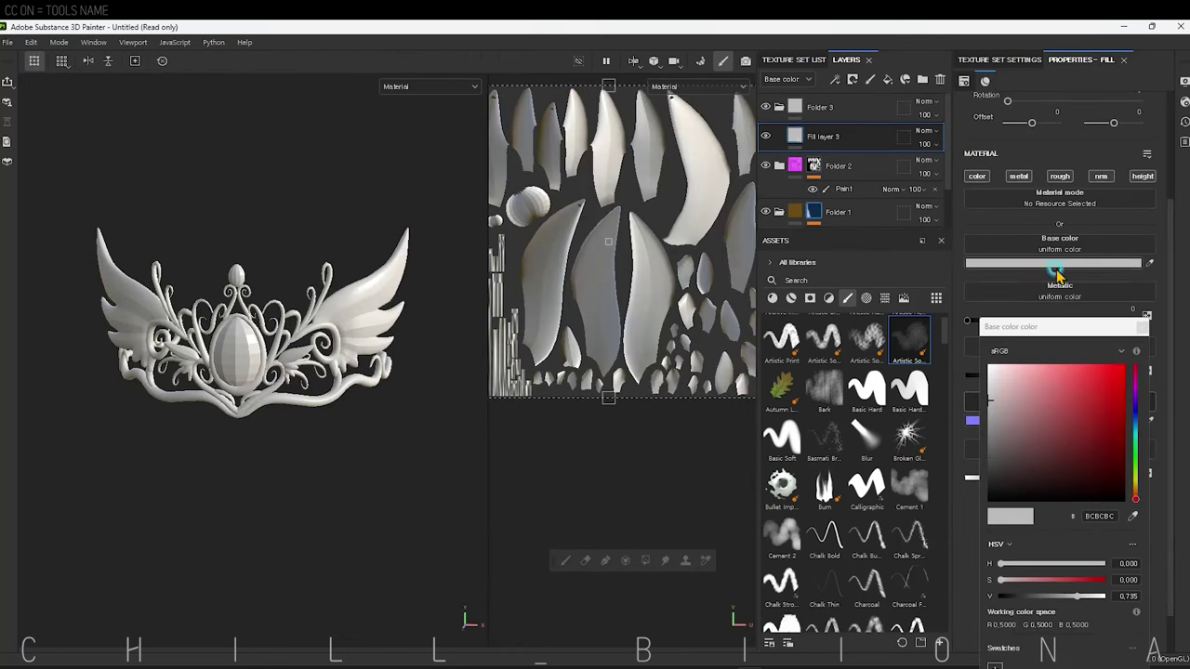
Add the dark Marble material in a masked folder and shift its colour variation to crimson.
{"action": "left_click", "coordinate": [1049, 379]}
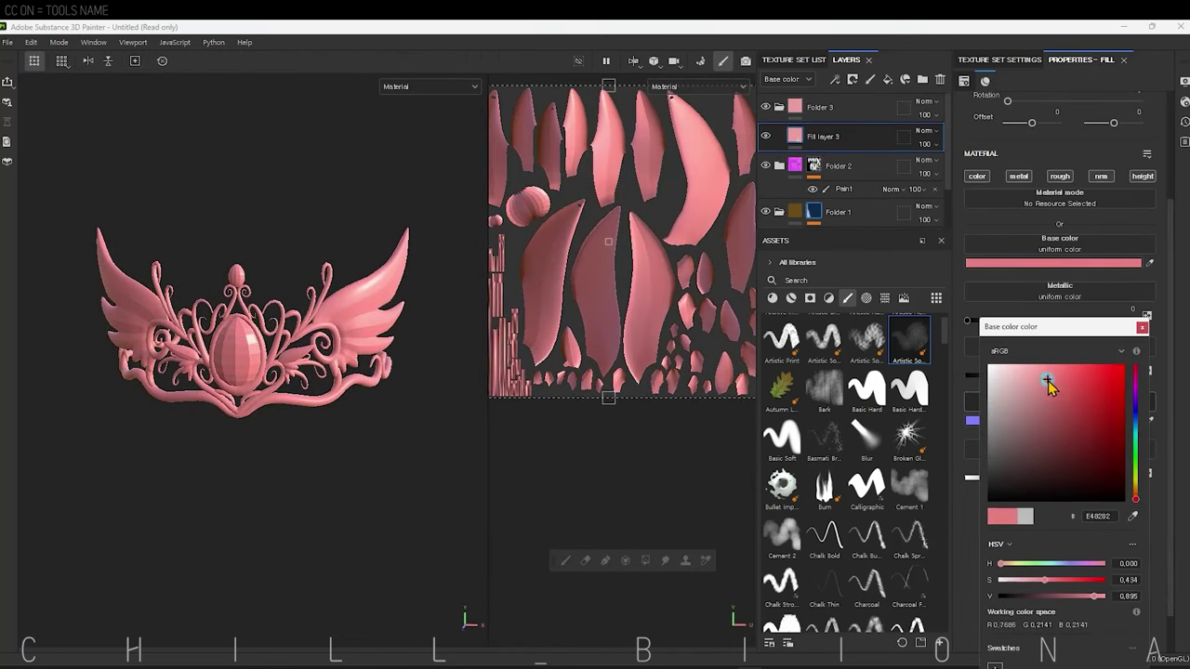
{"action": "left_click", "coordinate": [772, 297]}
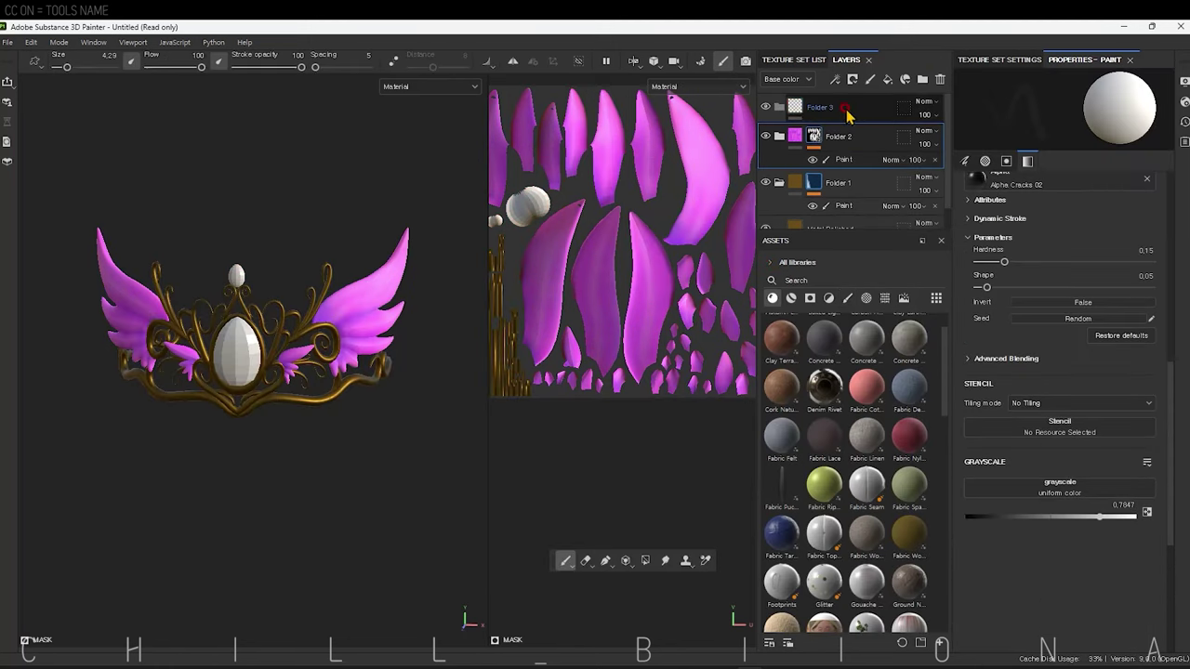
{"action": "left_click_drag", "start_coordinate": [944, 321], "coordinate": [946, 461]}
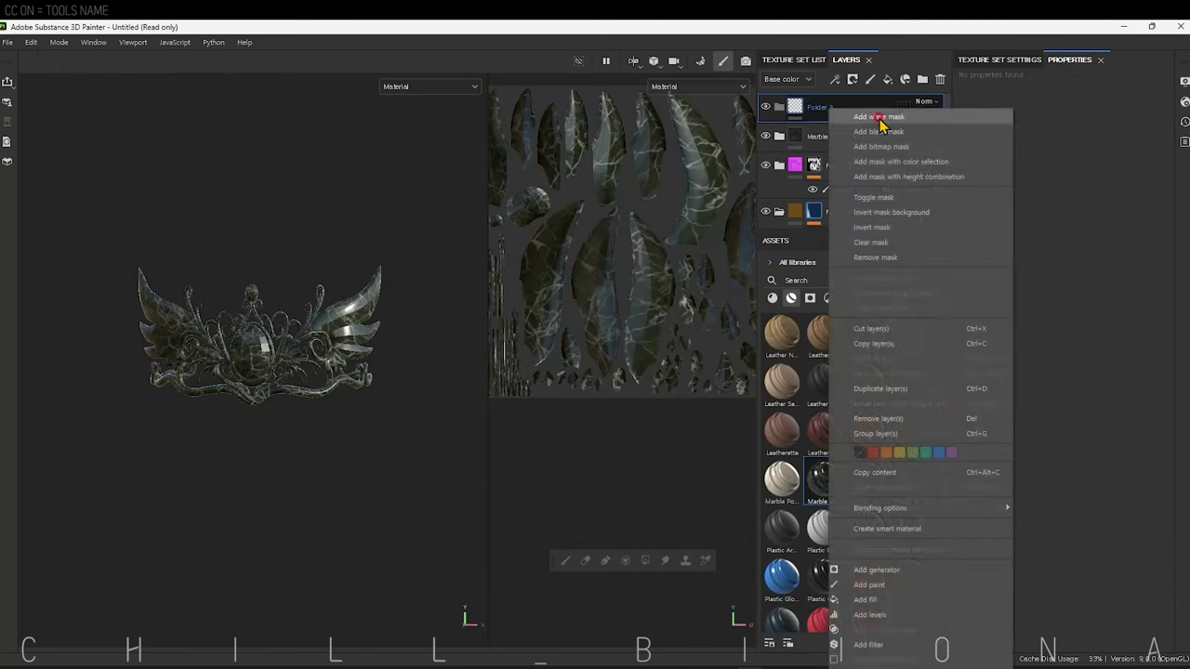
{"action": "right_click", "coordinate": [818, 107]}
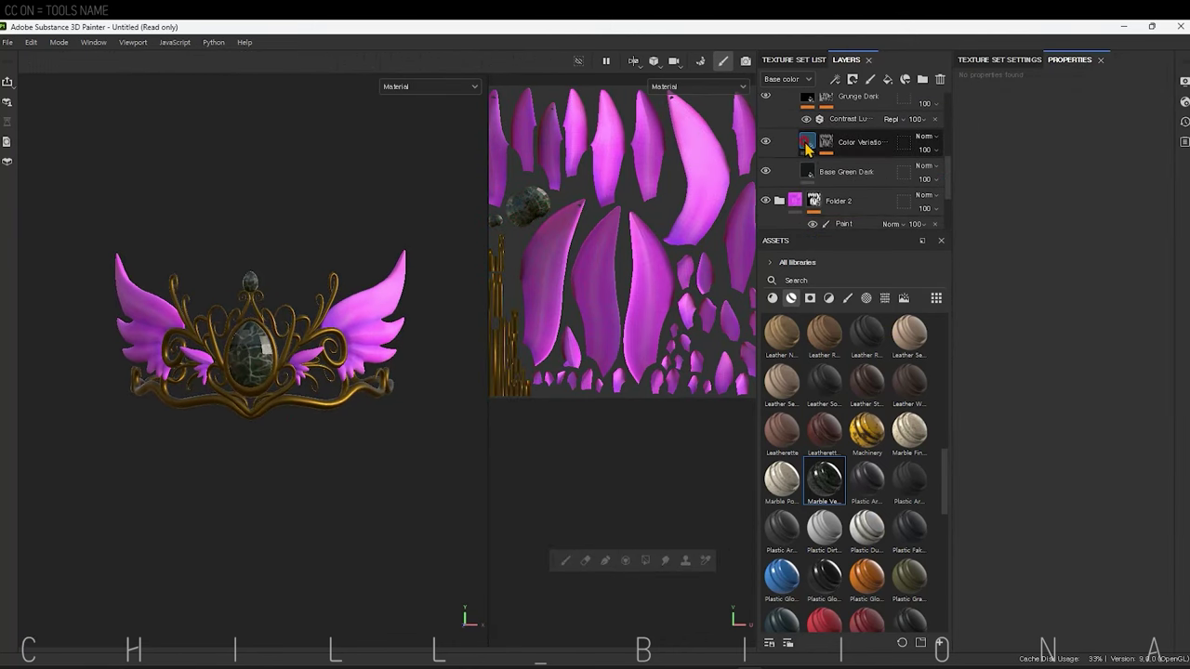
{"action": "left_click_drag", "start_coordinate": [1086, 406], "coordinate": [1106, 451]}
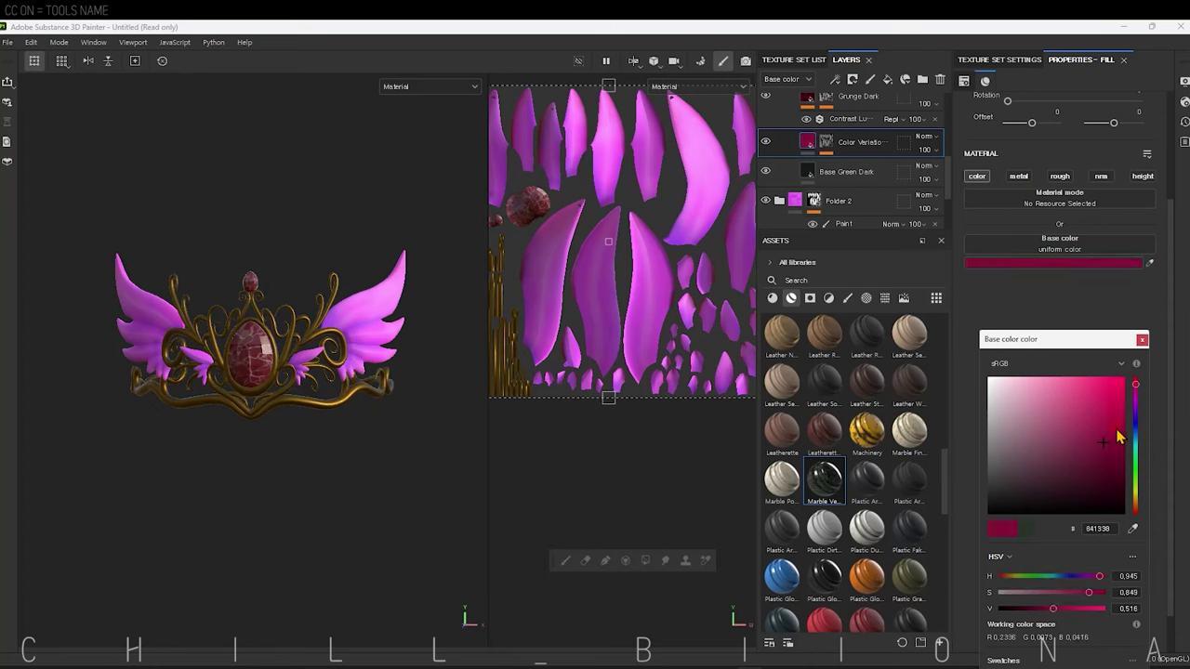
Set the Base Green Dark layer colour to dark blue-purple, hex 150747.
{"action": "left_click", "coordinate": [846, 171]}
{"action": "left_click", "coordinate": [1053, 317]}
{"action": "left_click", "coordinate": [1136, 414]}
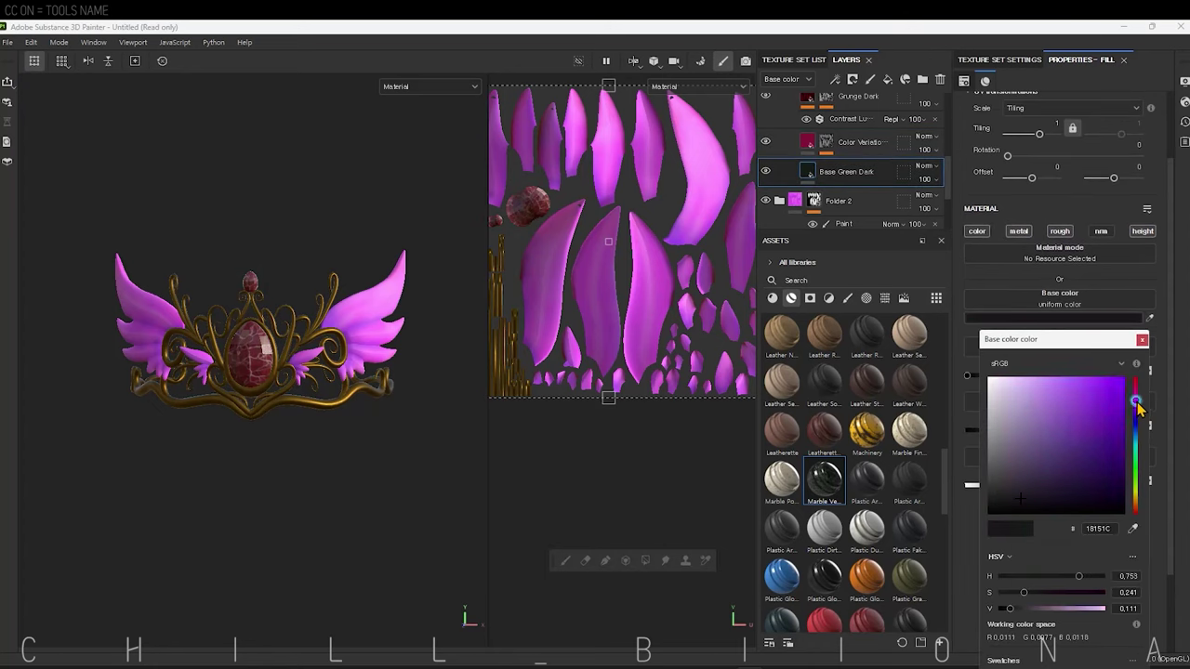
{"action": "mouse_move", "coordinate": [1136, 406]}
{"action": "left_mouse_down"}
{"action": "mouse_move", "coordinate": [1116, 430]}
{"action": "mouse_move", "coordinate": [1030, 404]}
{"action": "left_mouse_up"}
{"action": "left_click", "coordinate": [1136, 420]}
{"action": "left_click", "coordinate": [1105, 482]}
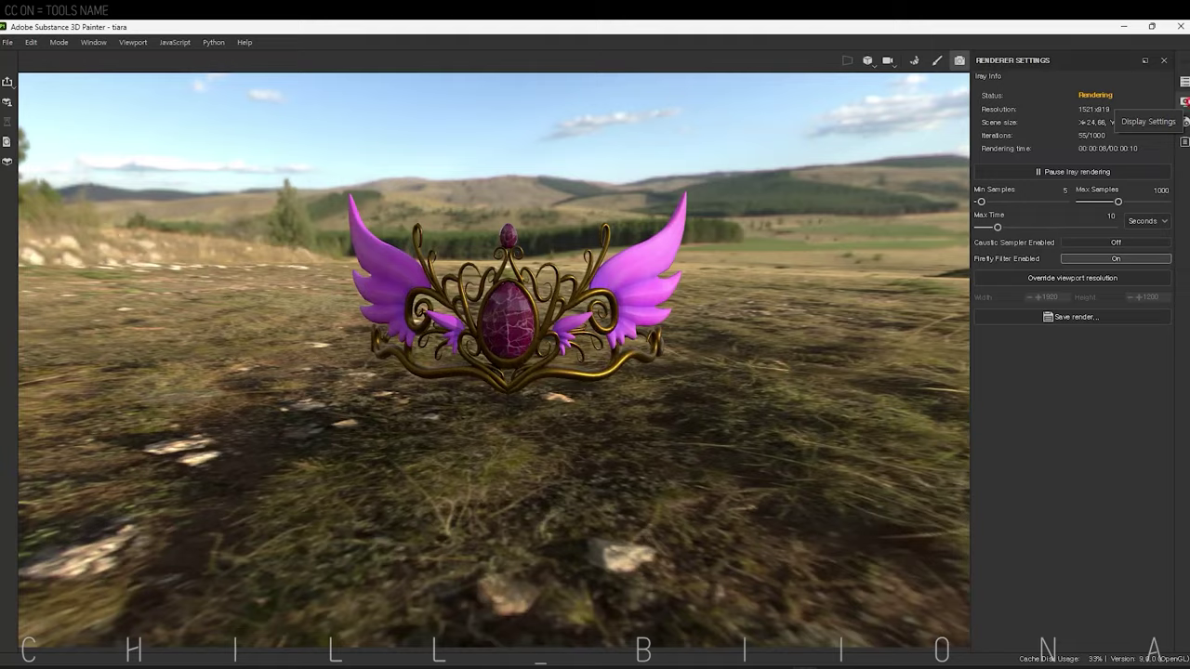
{"action": "mouse_move", "coordinate": [697, 349]}
{"action": "left_mouse_down", "text": "alt"}
{"action": "mouse_move", "coordinate": [716, 395]}
{"action": "mouse_move", "coordinate": [685, 377]}
{"action": "left_mouse_up", "text": "alt"}
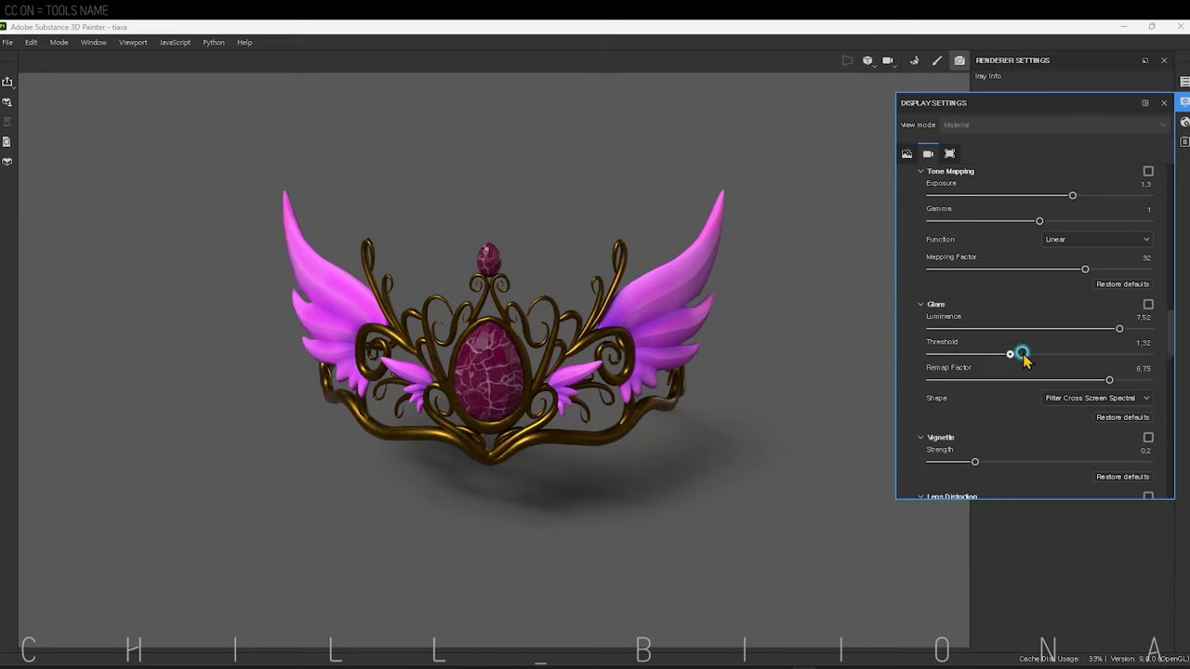
Enable Glare in the Iray display settings with its threshold lowered to 0.49.
{"action": "left_click_drag", "start_coordinate": [1021, 354], "coordinate": [979, 354]}
{"action": "left_click", "coordinate": [1148, 304]}
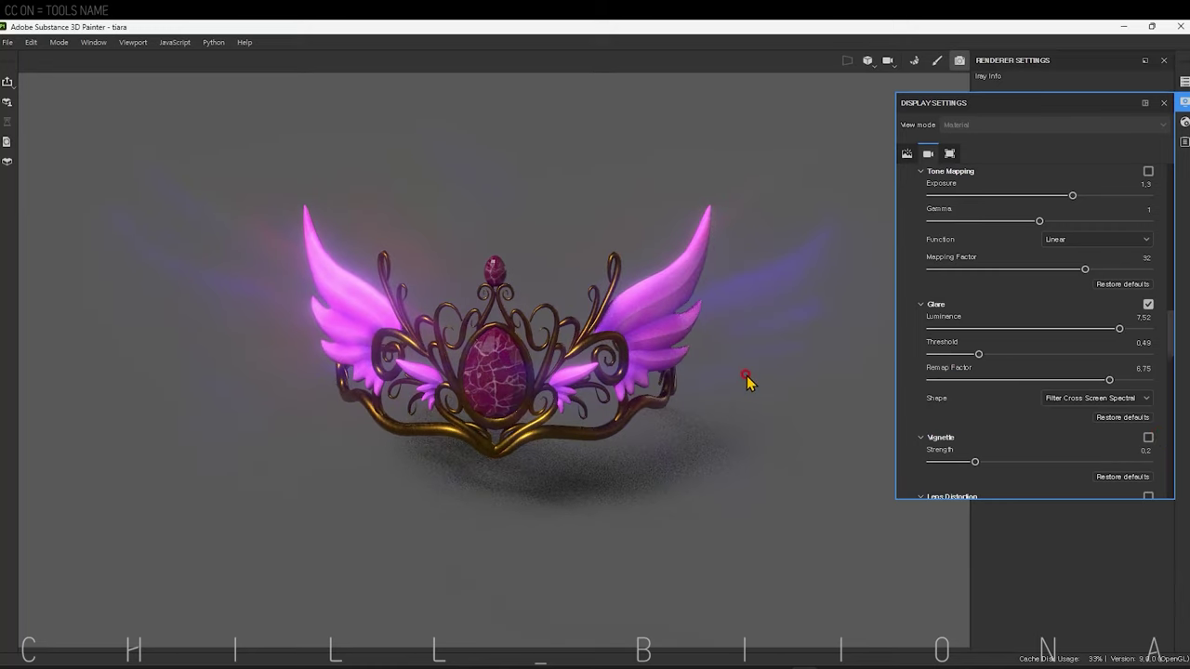